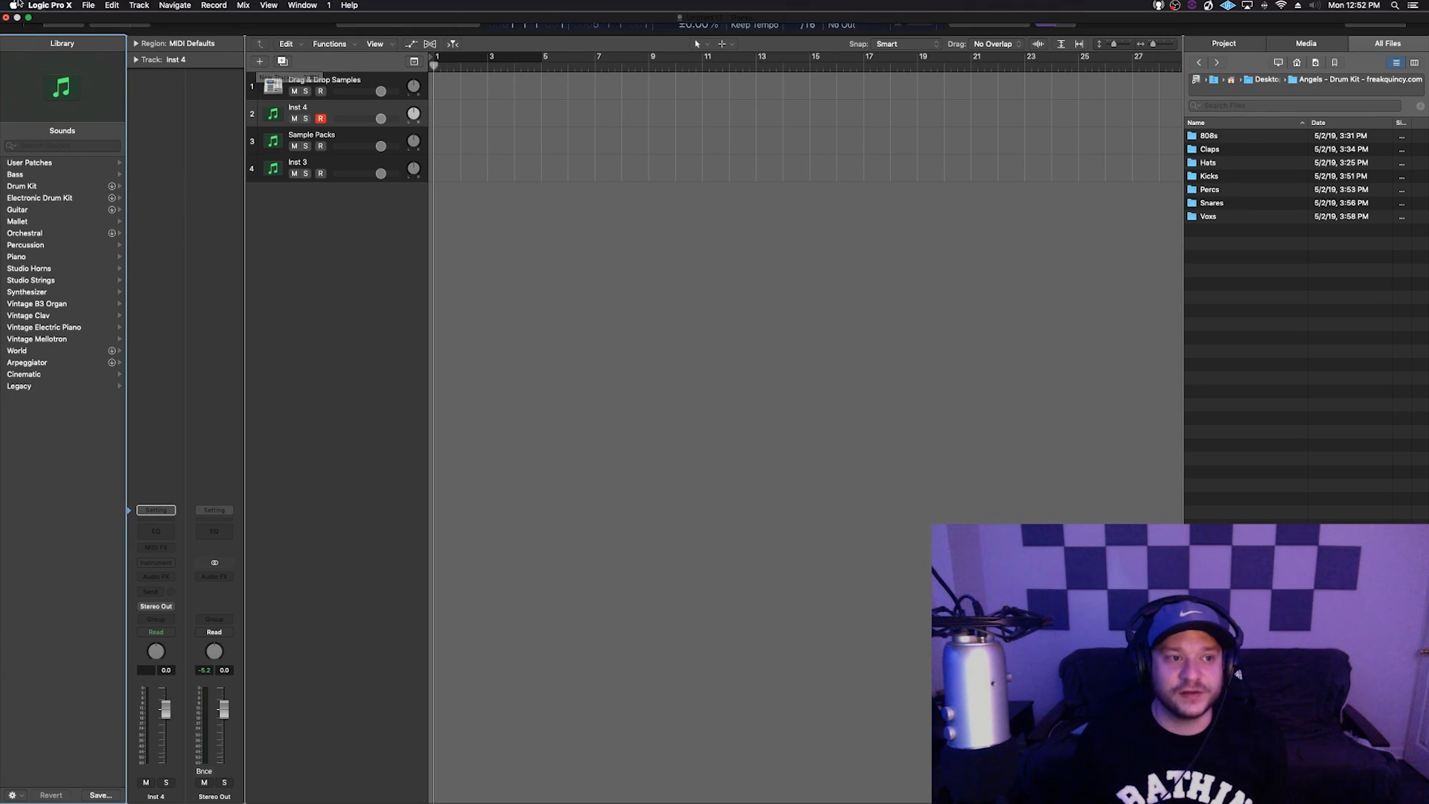
Check that Show Advanced Tools and all its additional options are enabled in the Advanced preferences, and close the preferences
left_click(47, 7)
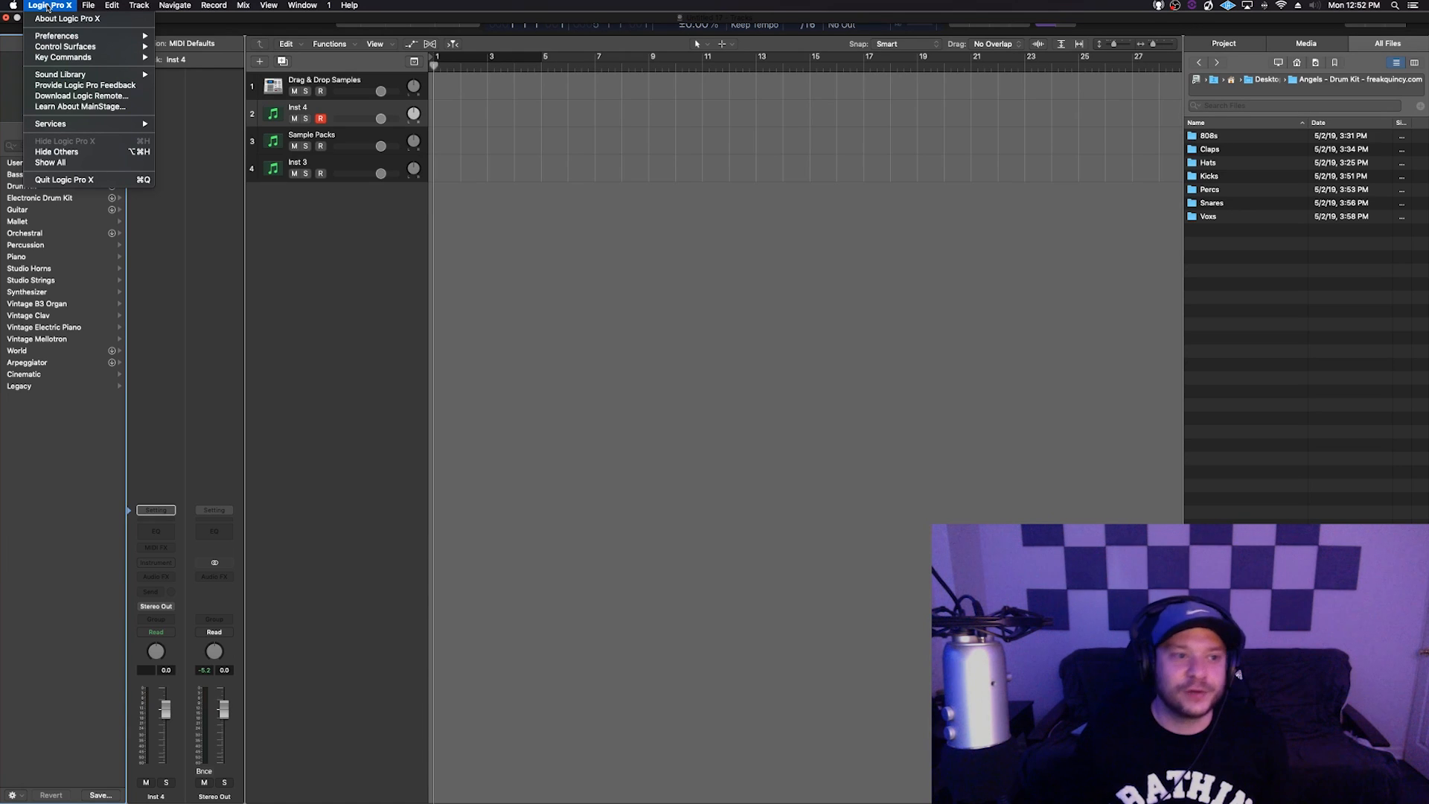
mouse_move(60, 36)
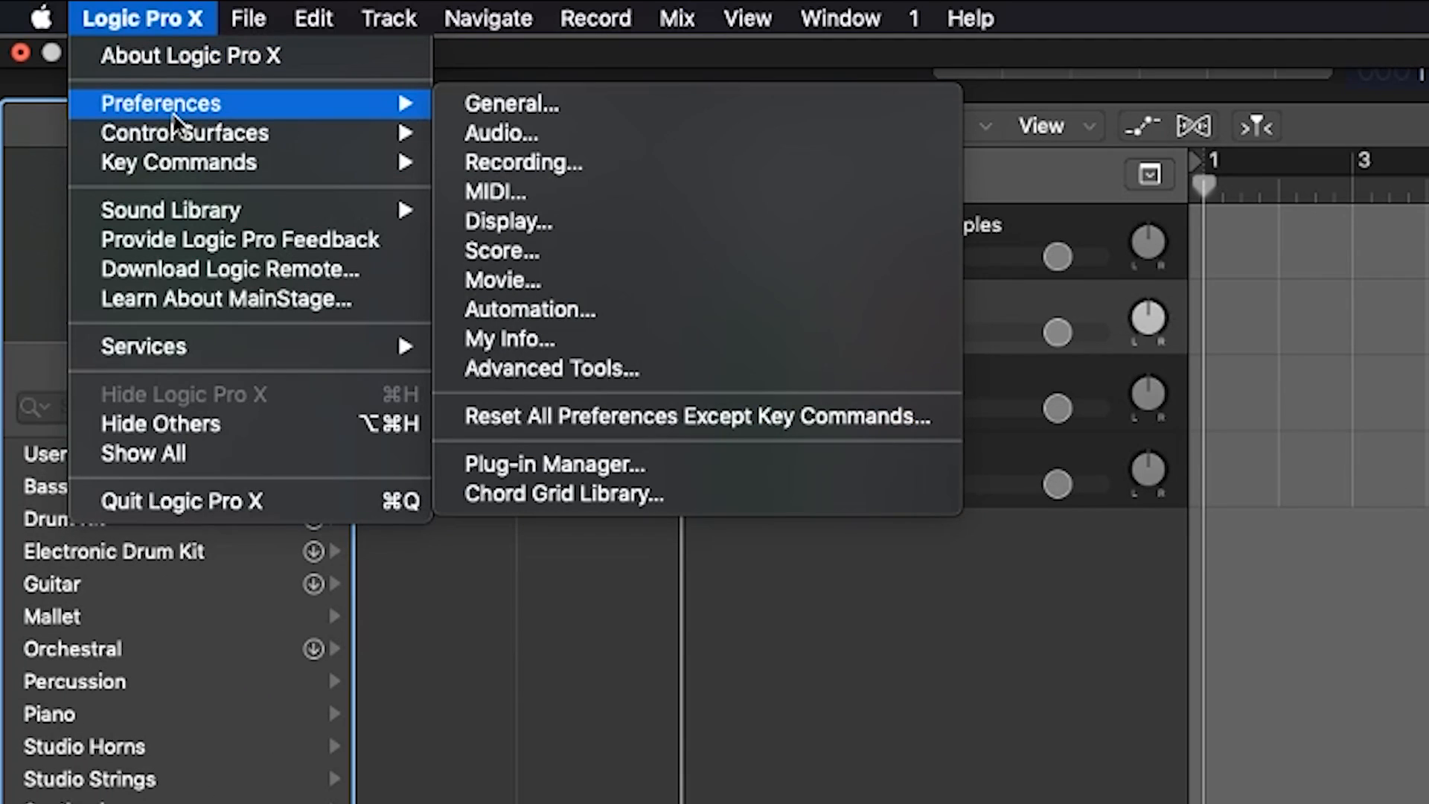
left_click(800, 382)
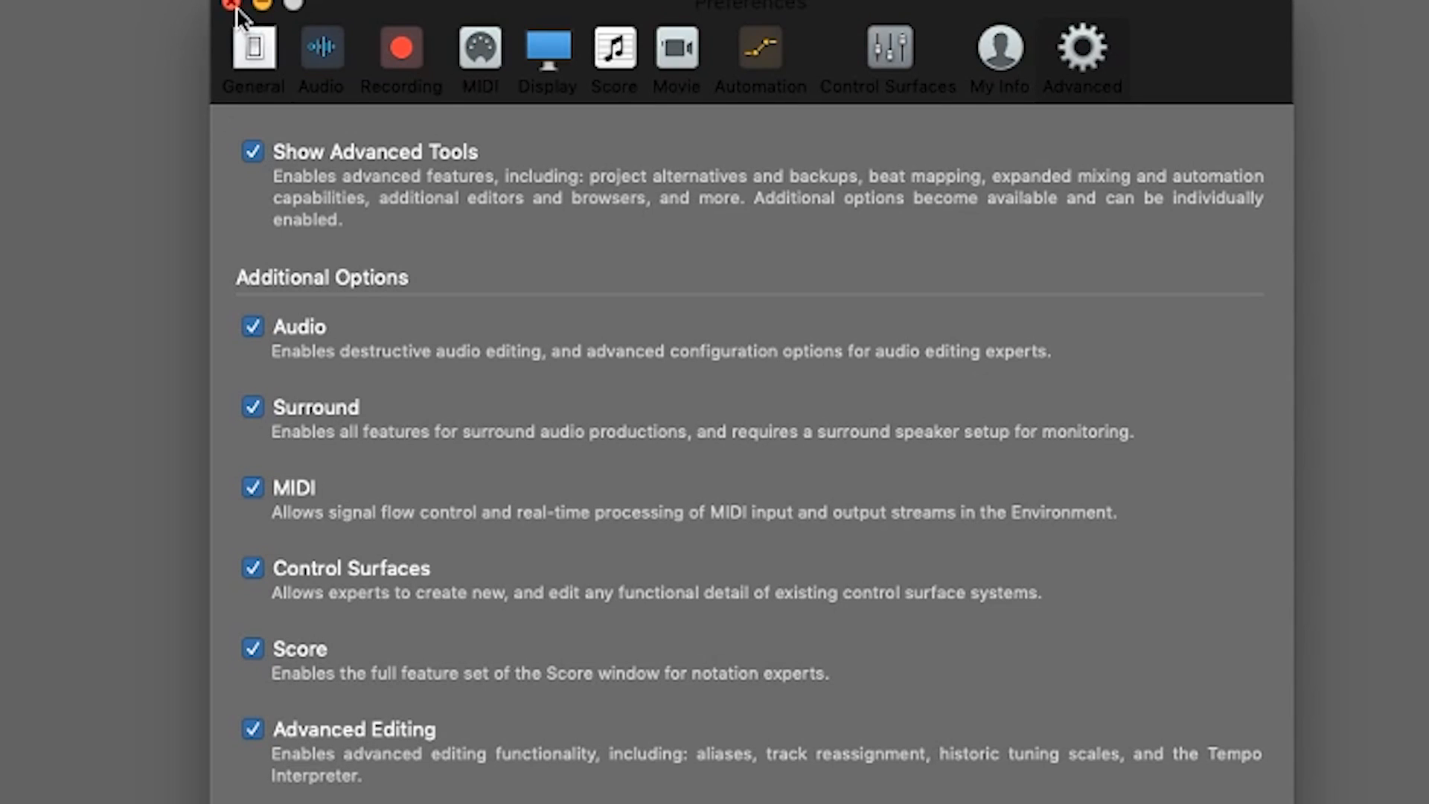
left_click(232, 4)
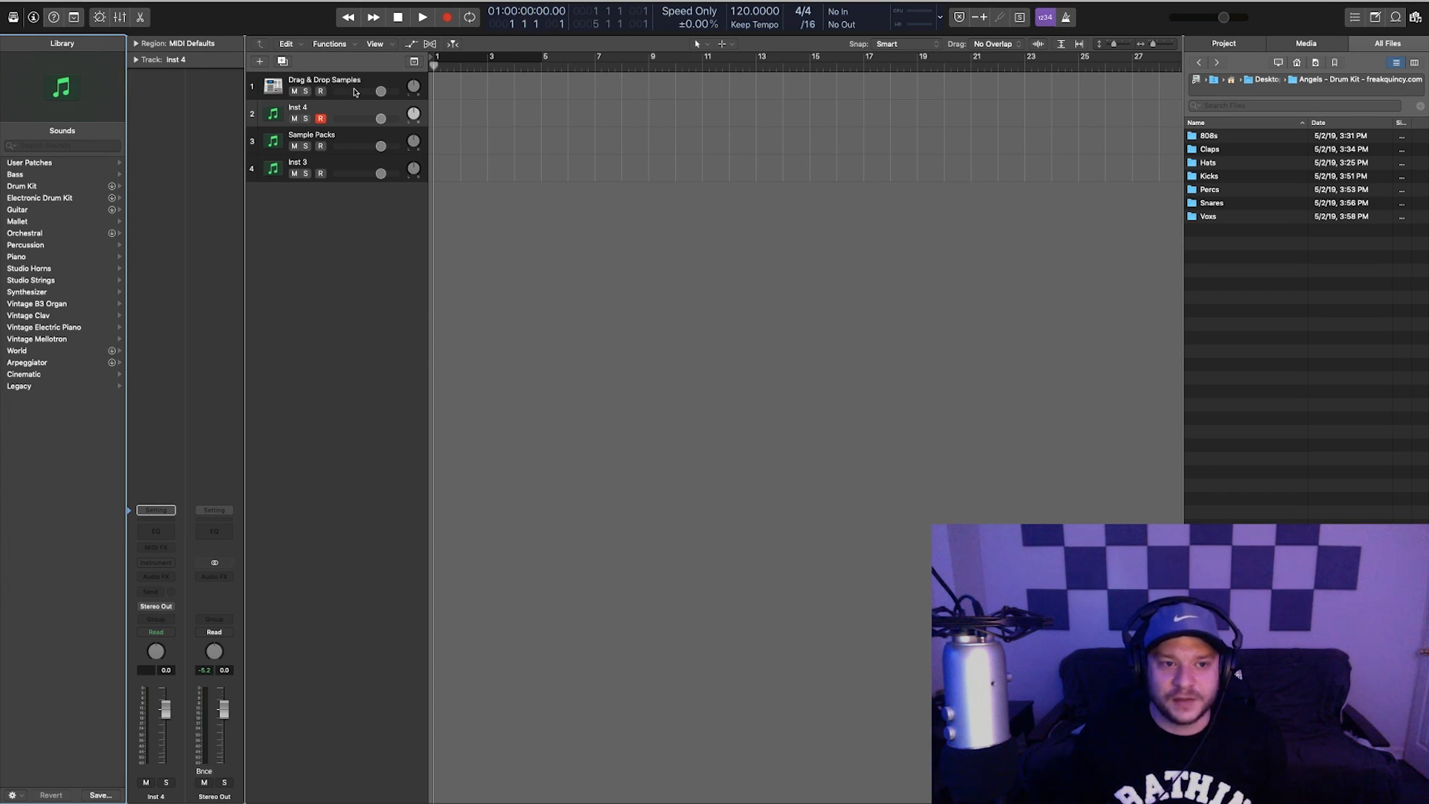
Create a software instrument track below the Drag & Drop Samples track and load Ultrabeat (Drum Synth) on it as Multi-Output
left_click(385, 81)
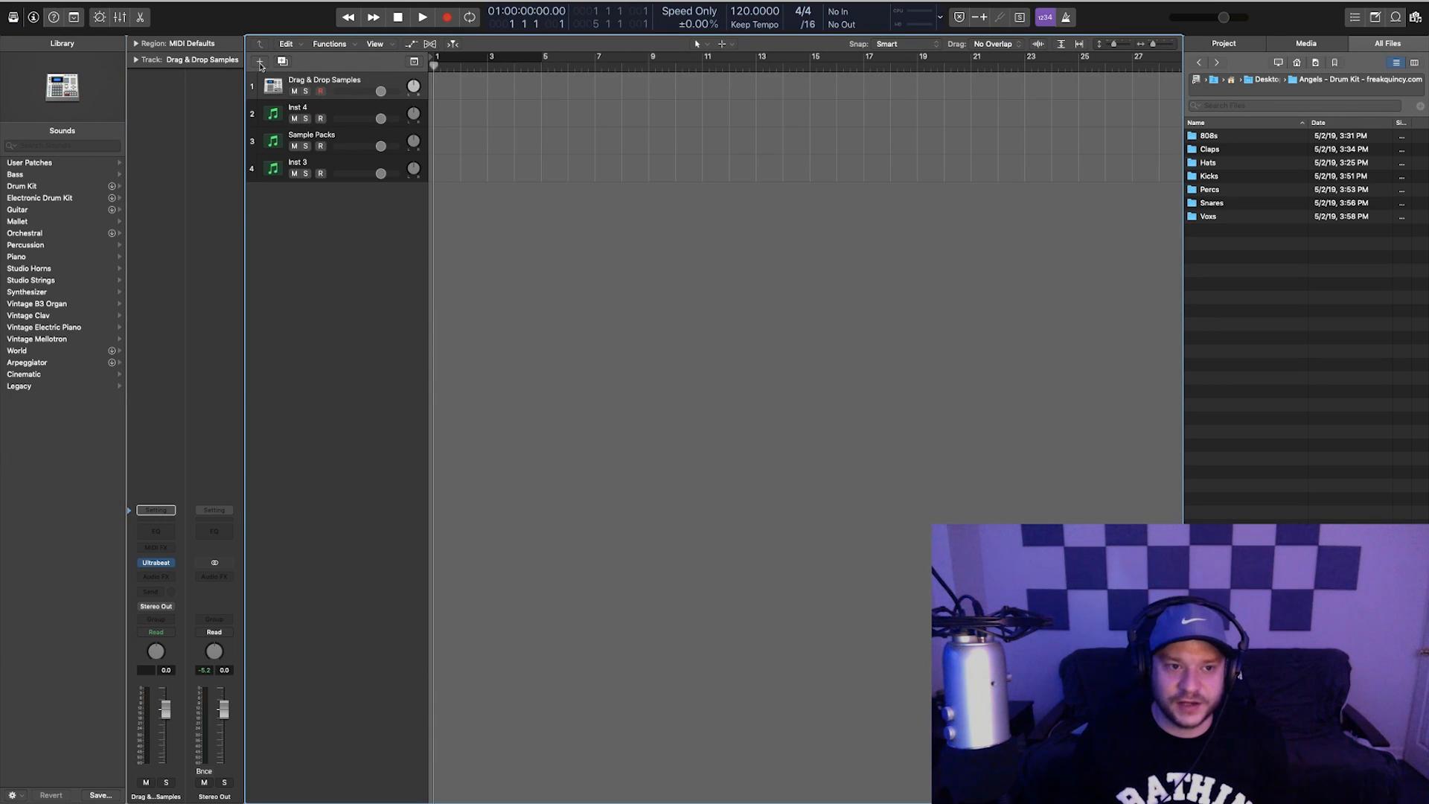
left_click(260, 63)
left_click(856, 170)
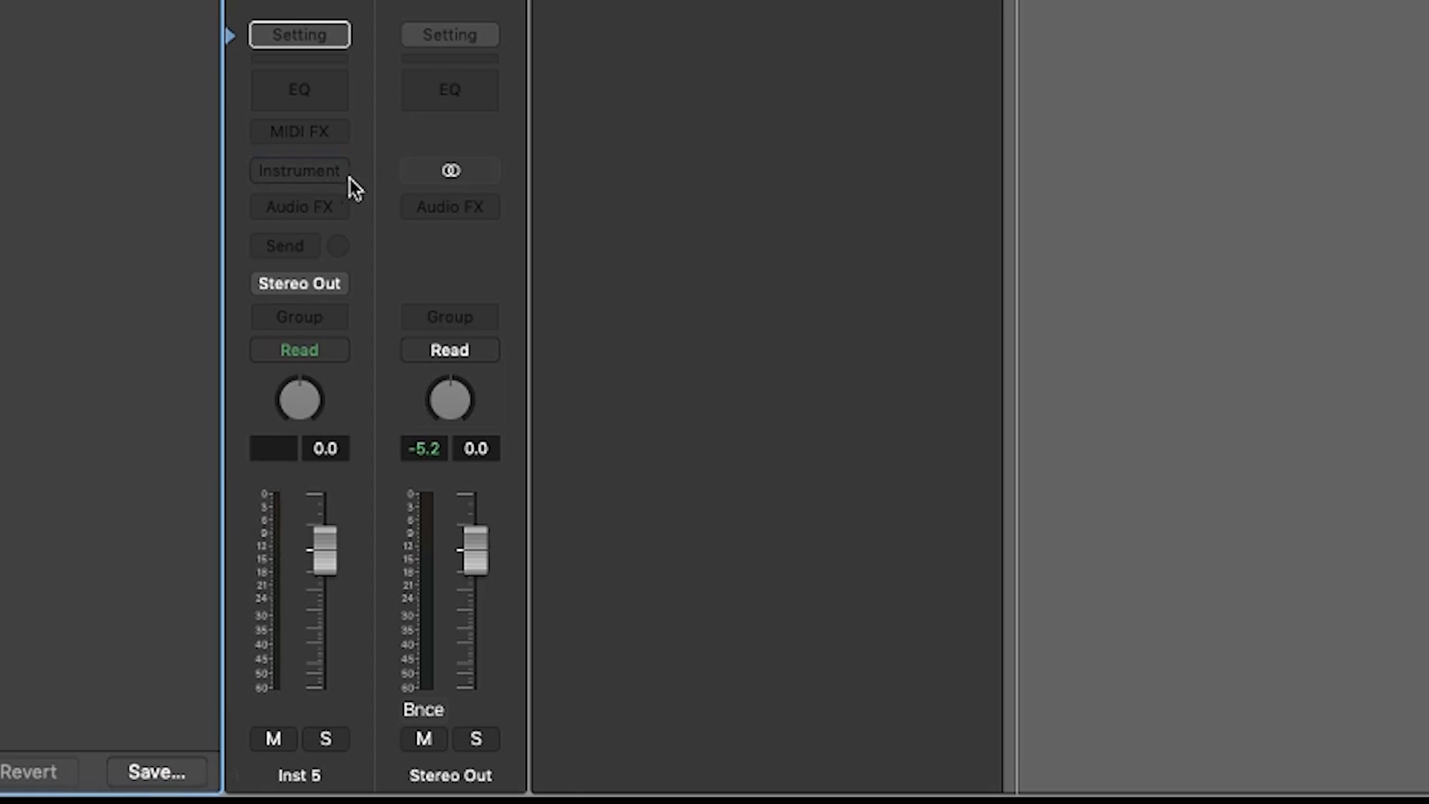
left_click(170, 562)
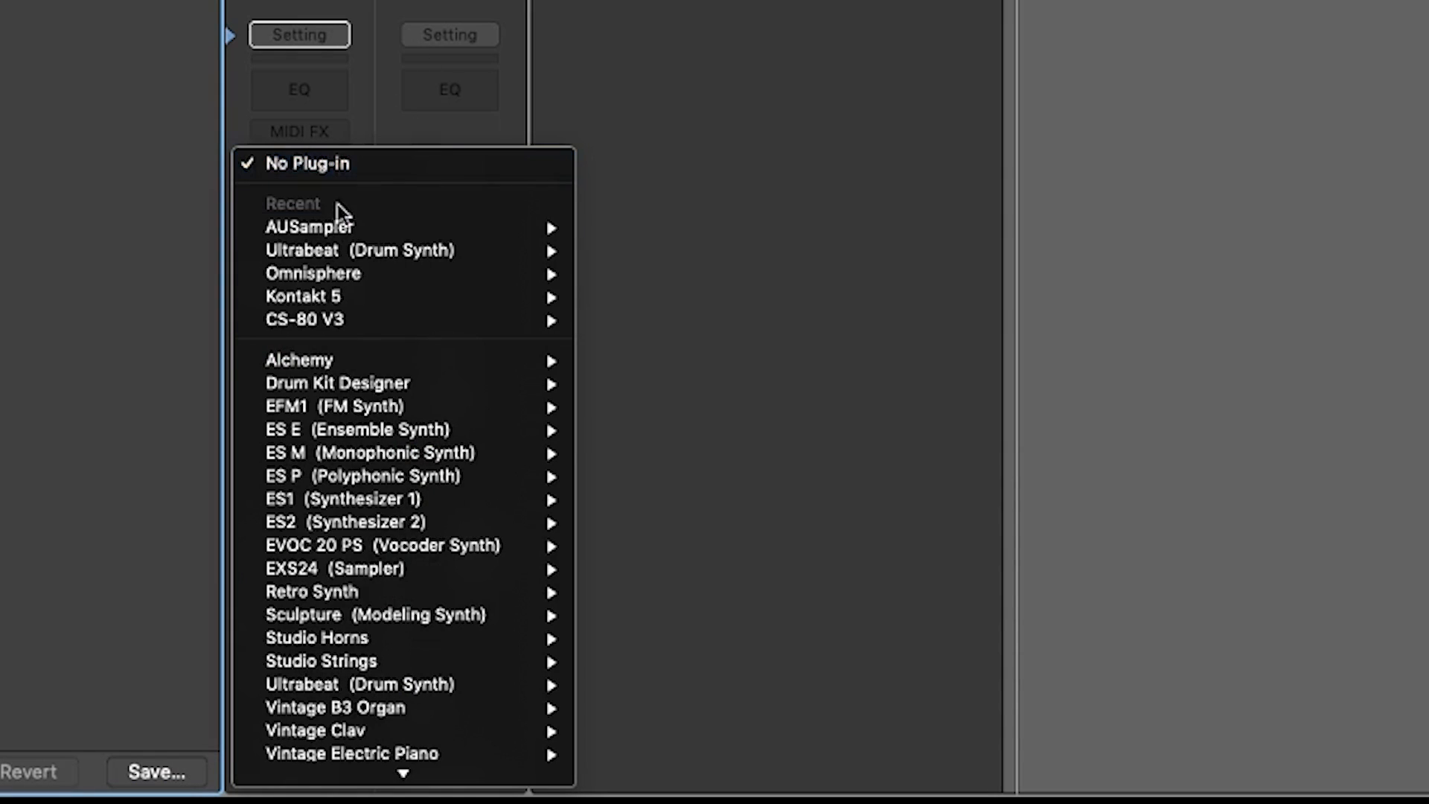
mouse_move(312, 519)
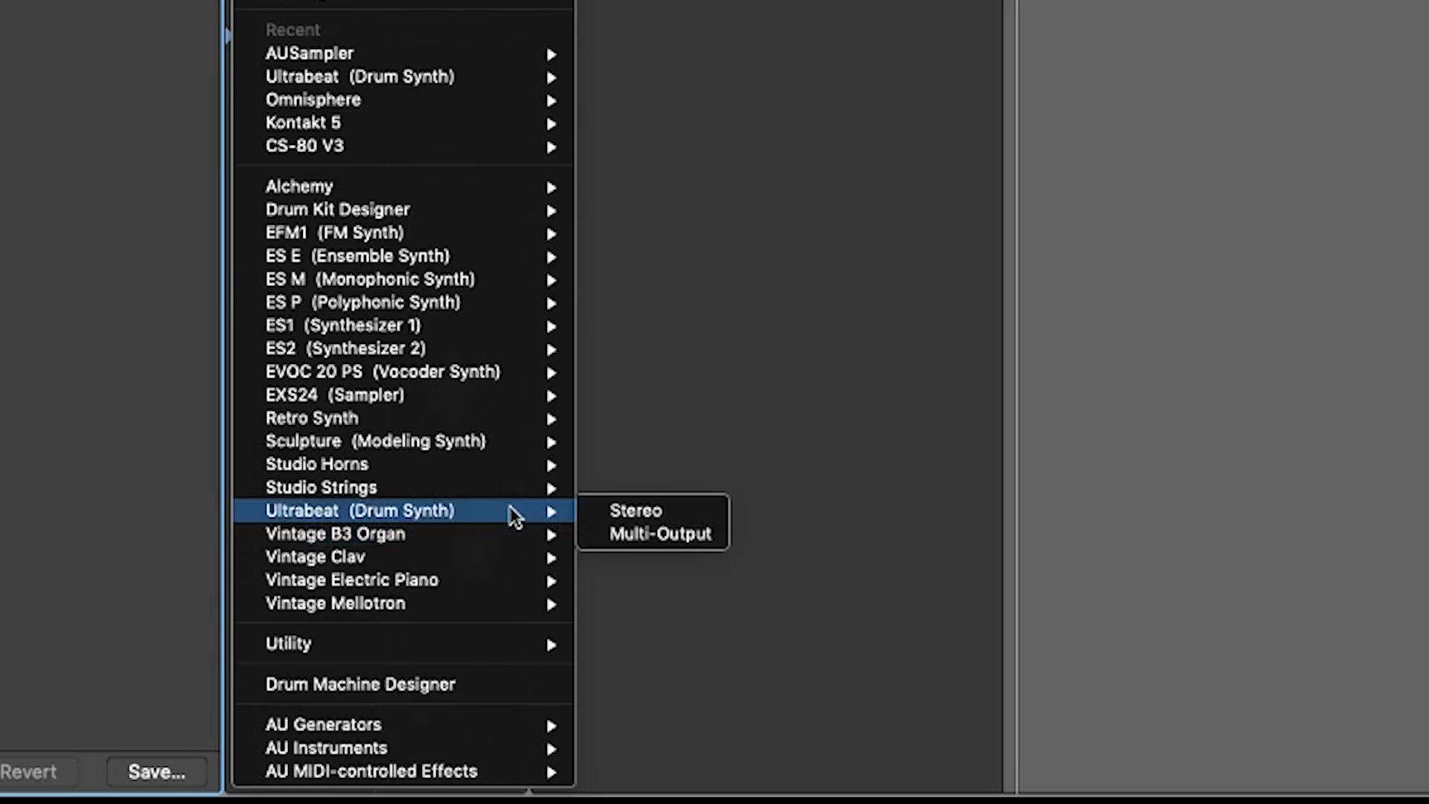
left_click(629, 535)
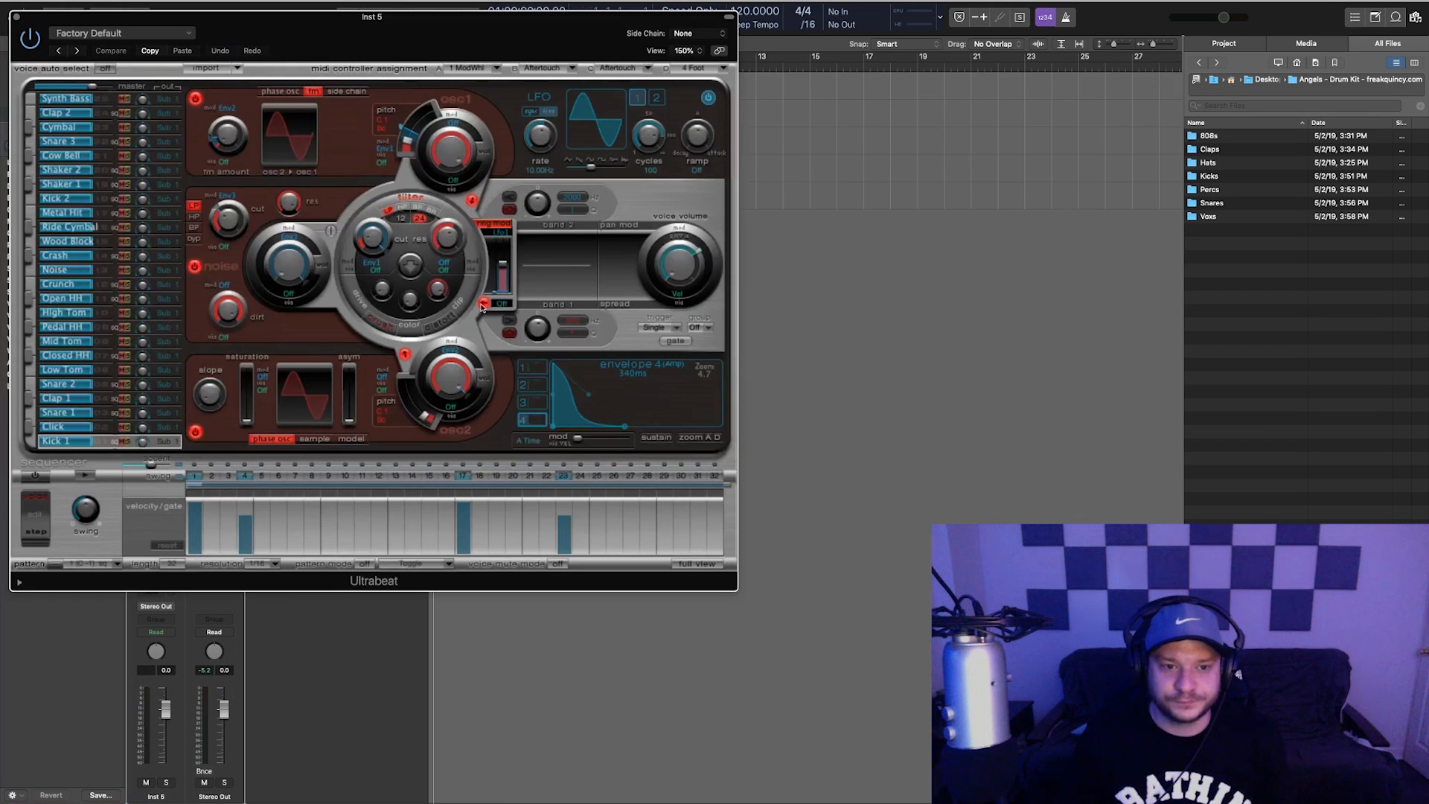
left_click_drag(325, 39, 454, 137)
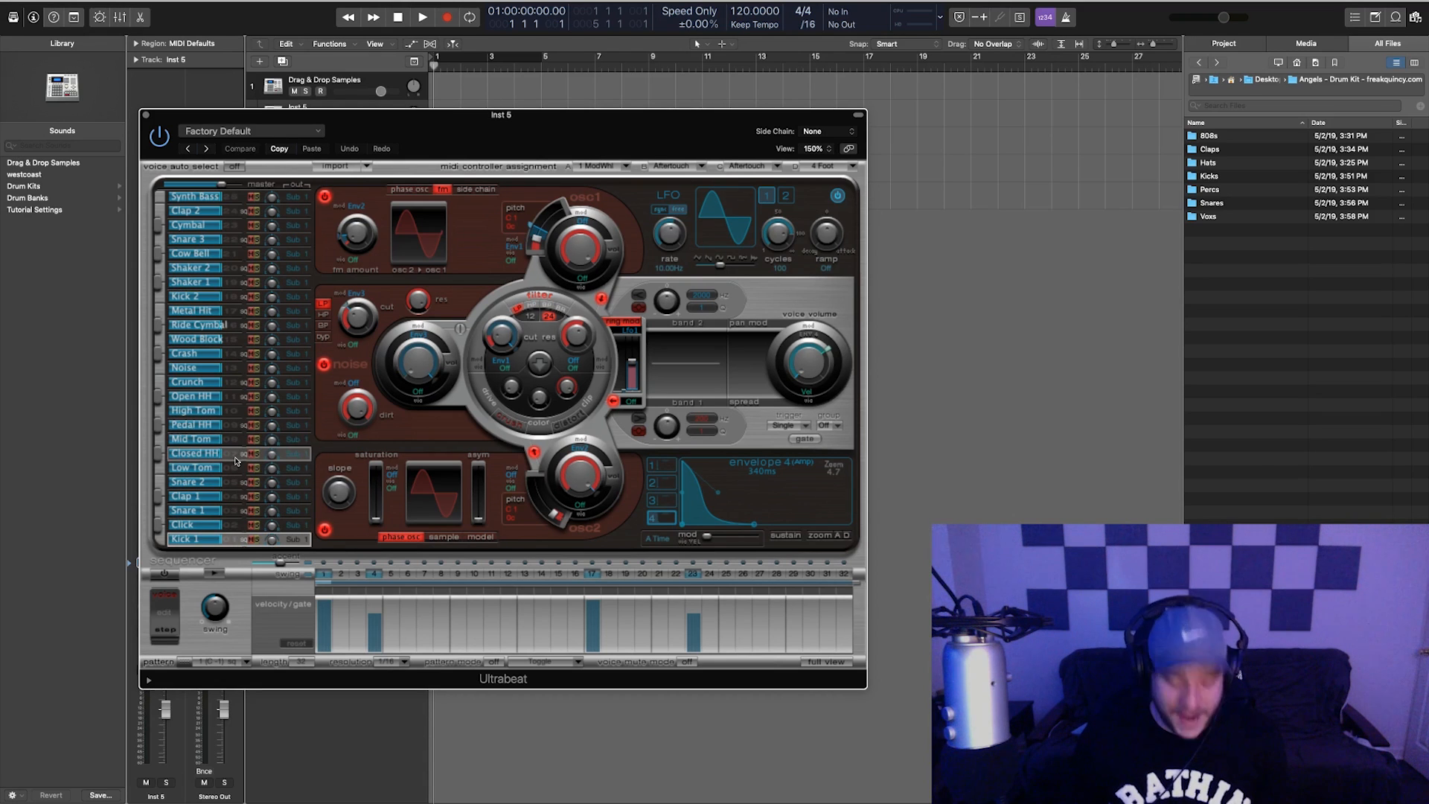
Close the Ultrabeat window and show the Mixer below the tracks
key("x")
left_click_drag(451, 113, 391, 122)
left_click(160, 122)
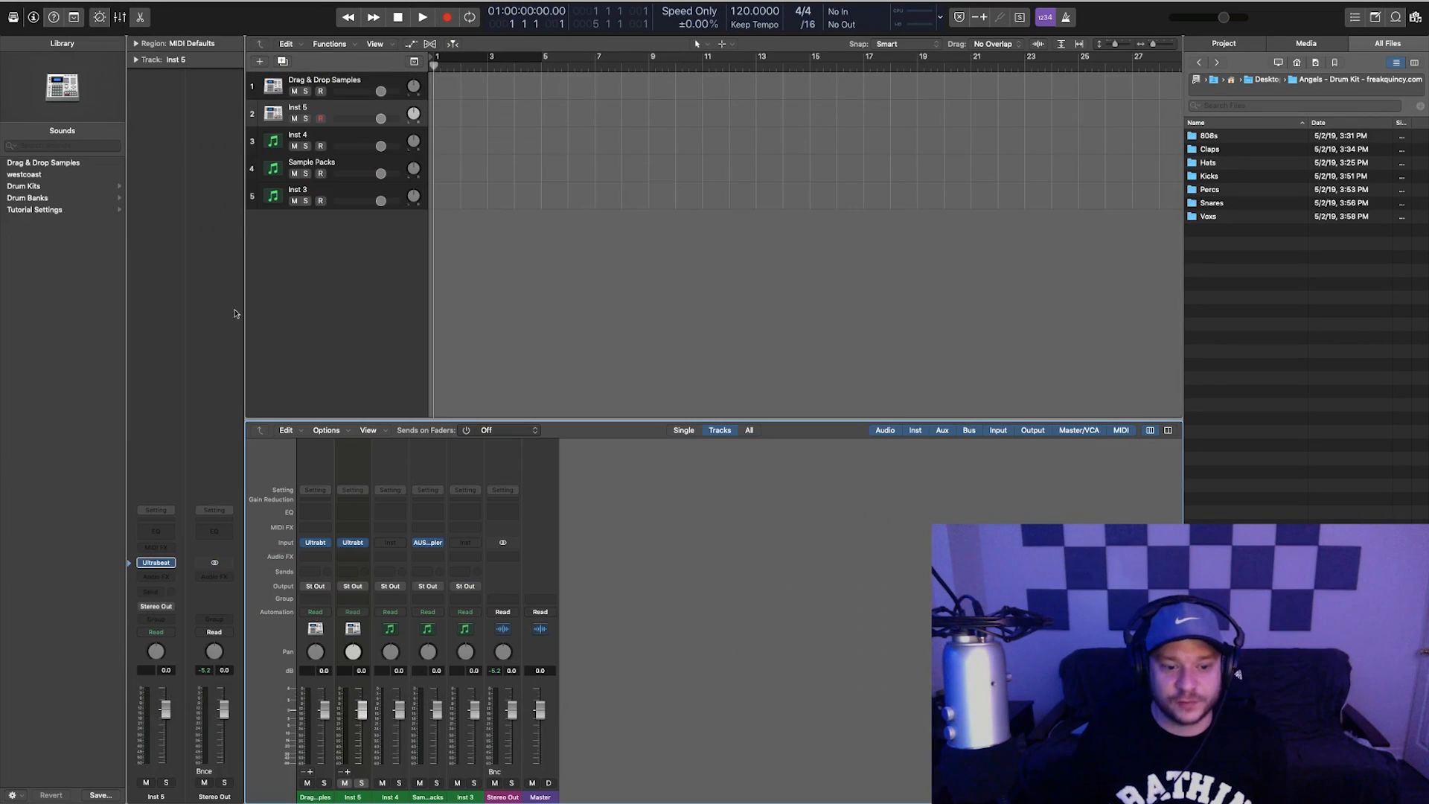
key("x")
key("x")
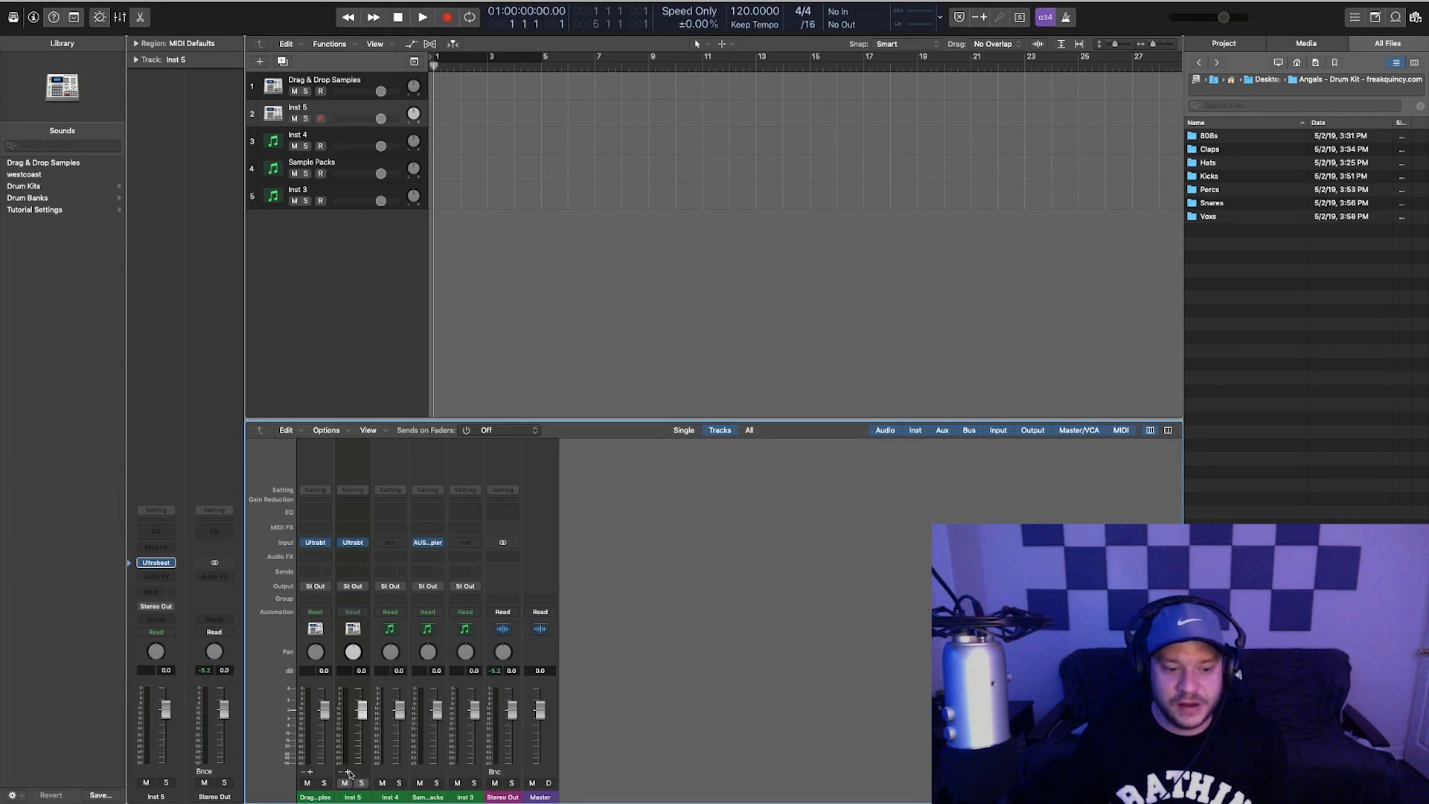
Add 15 aux channel strips to the Inst 5 Ultrabeat channel in the Mixer for its separate outputs
left_click(347, 774)
left_click(346, 774)
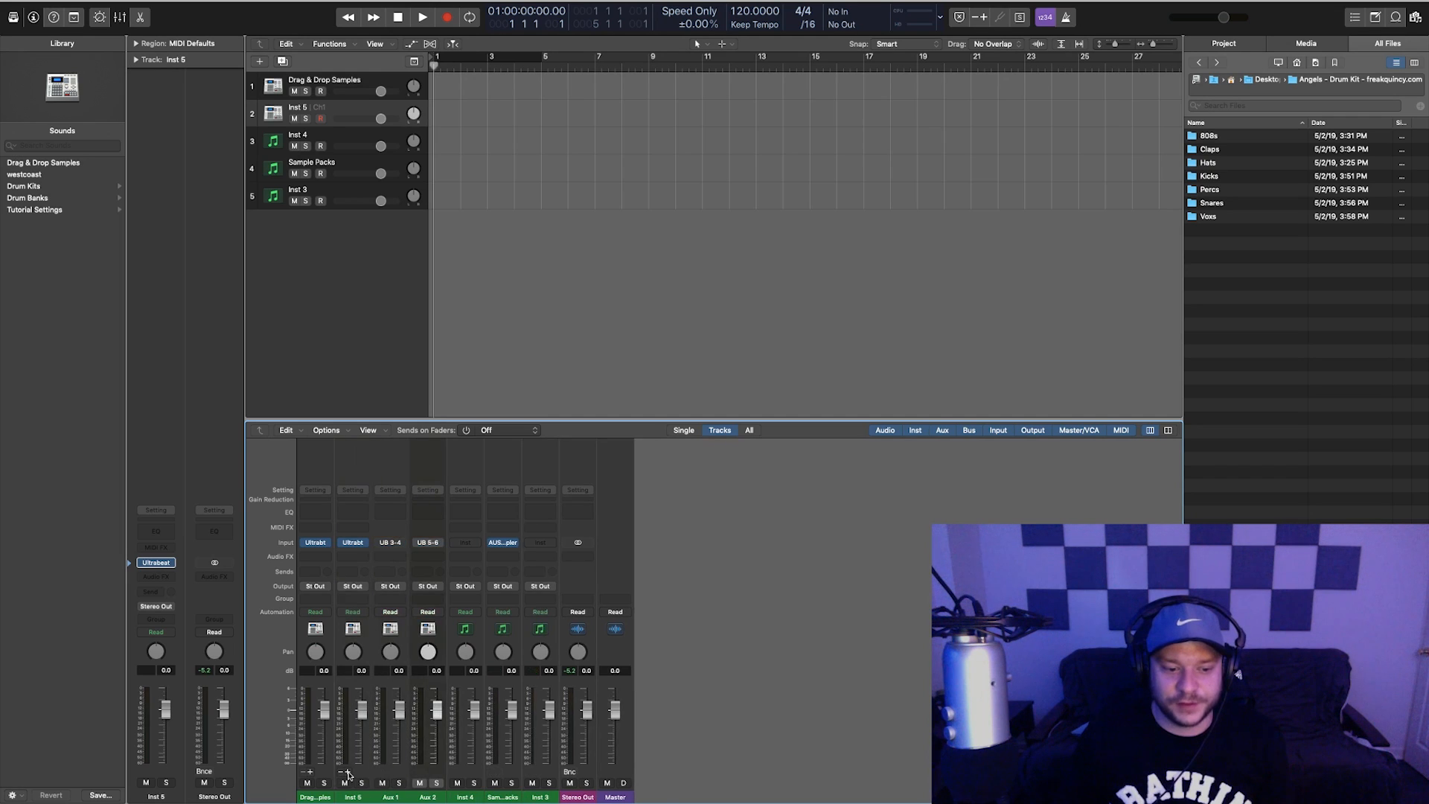
left_click(347, 774)
left_click(347, 774)
left_click(347, 774)
left_click(347, 774)
left_click(347, 774)
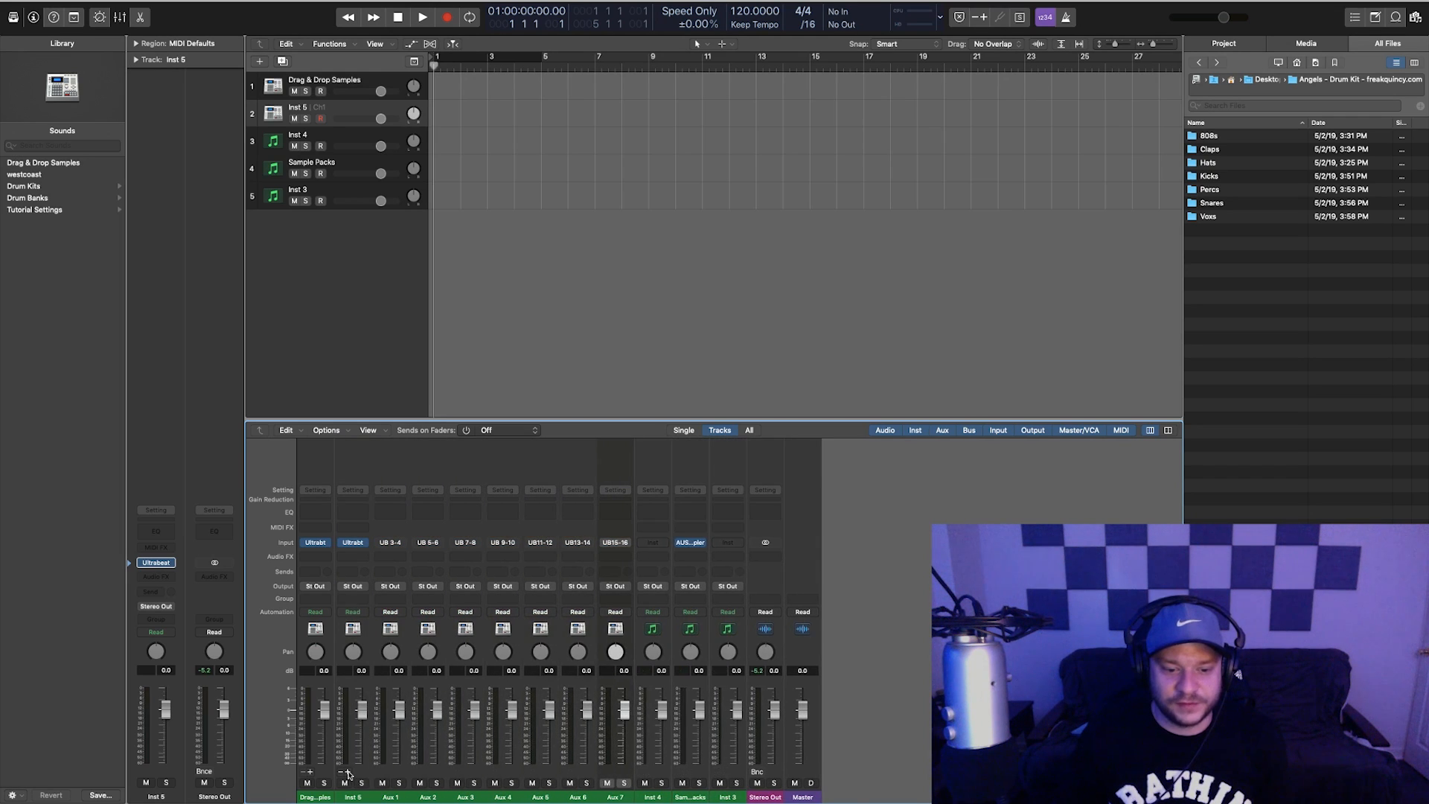
left_click(347, 774)
left_click(347, 774)
left_click(347, 774)
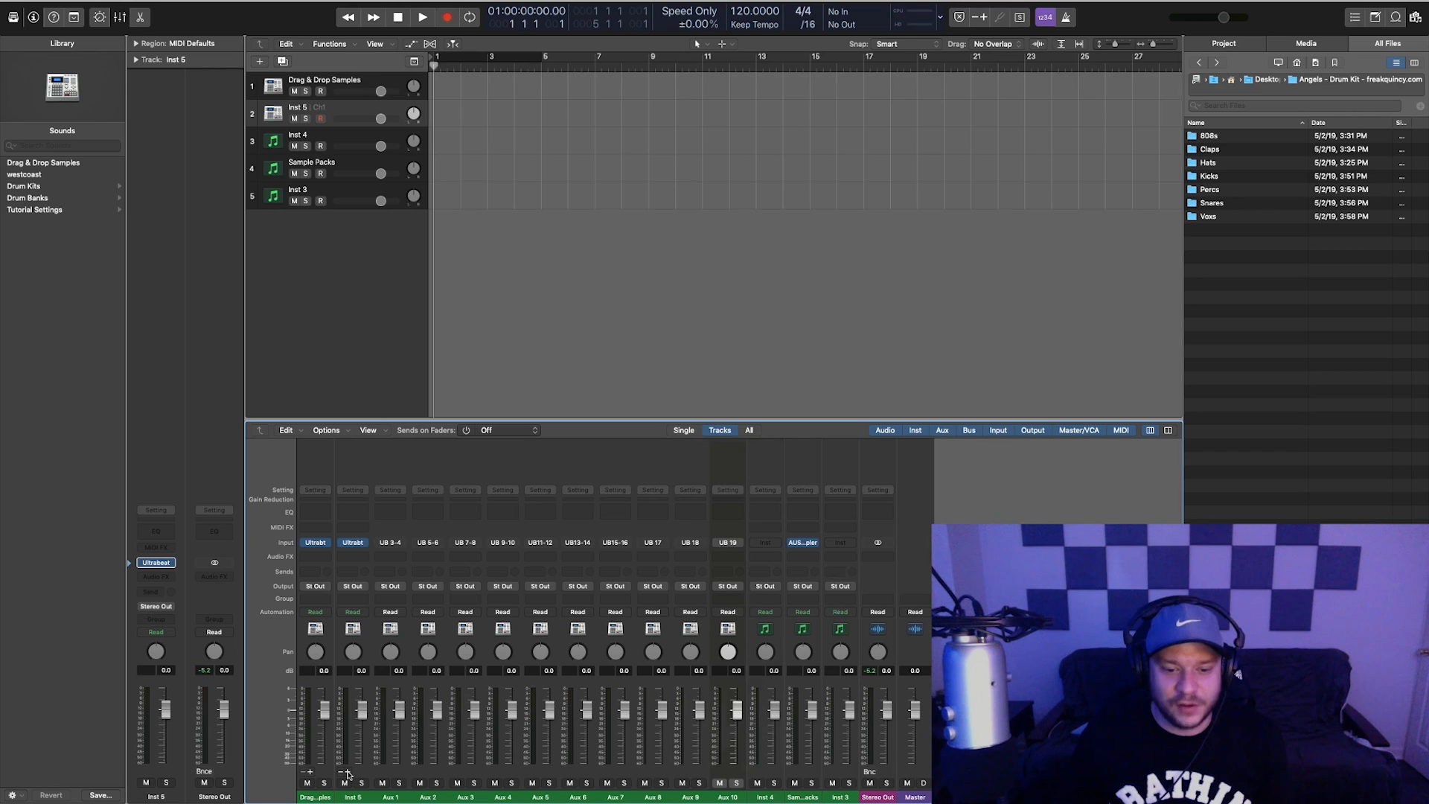
left_click(347, 774)
left_click(347, 774)
left_click(347, 774)
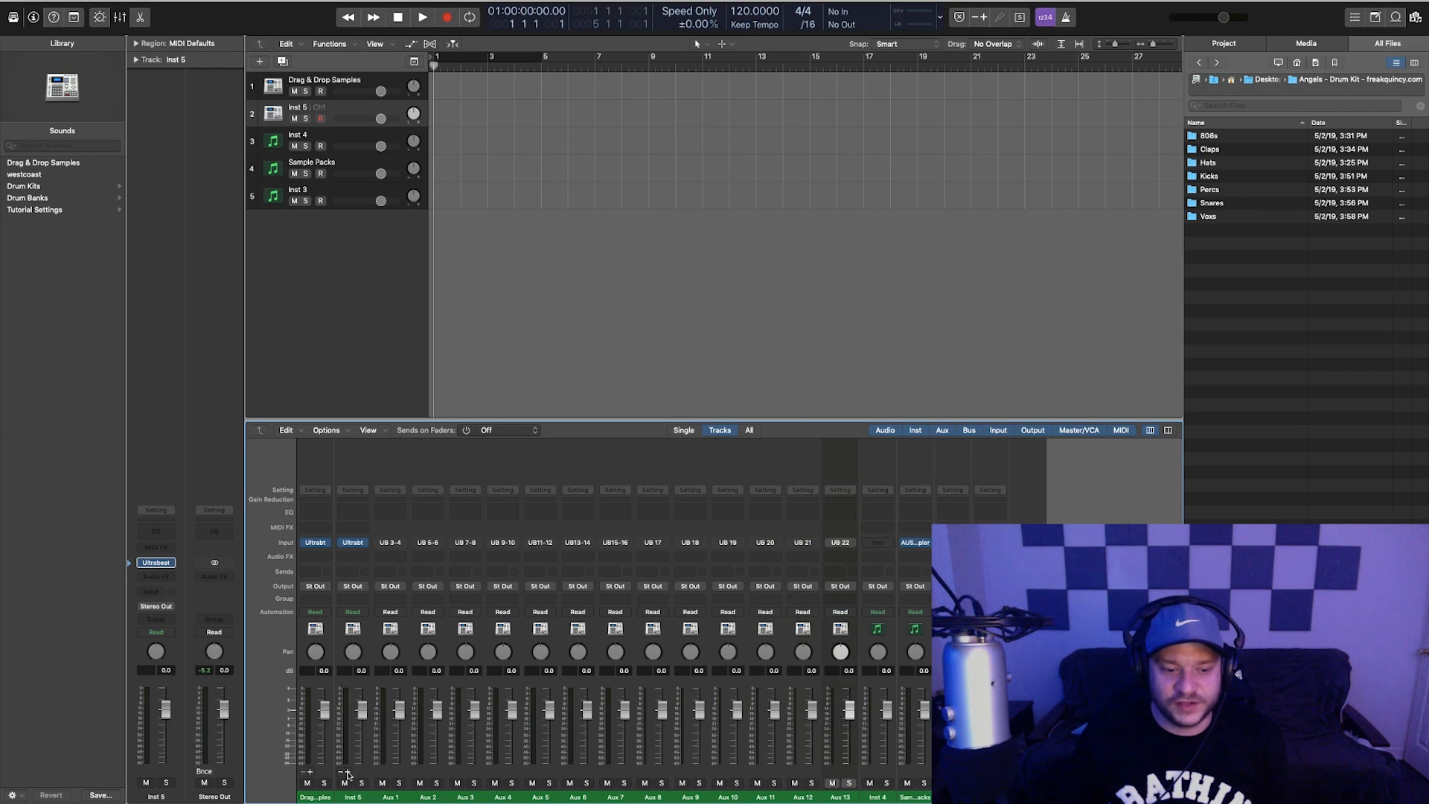
left_click(346, 774)
left_click(346, 774)
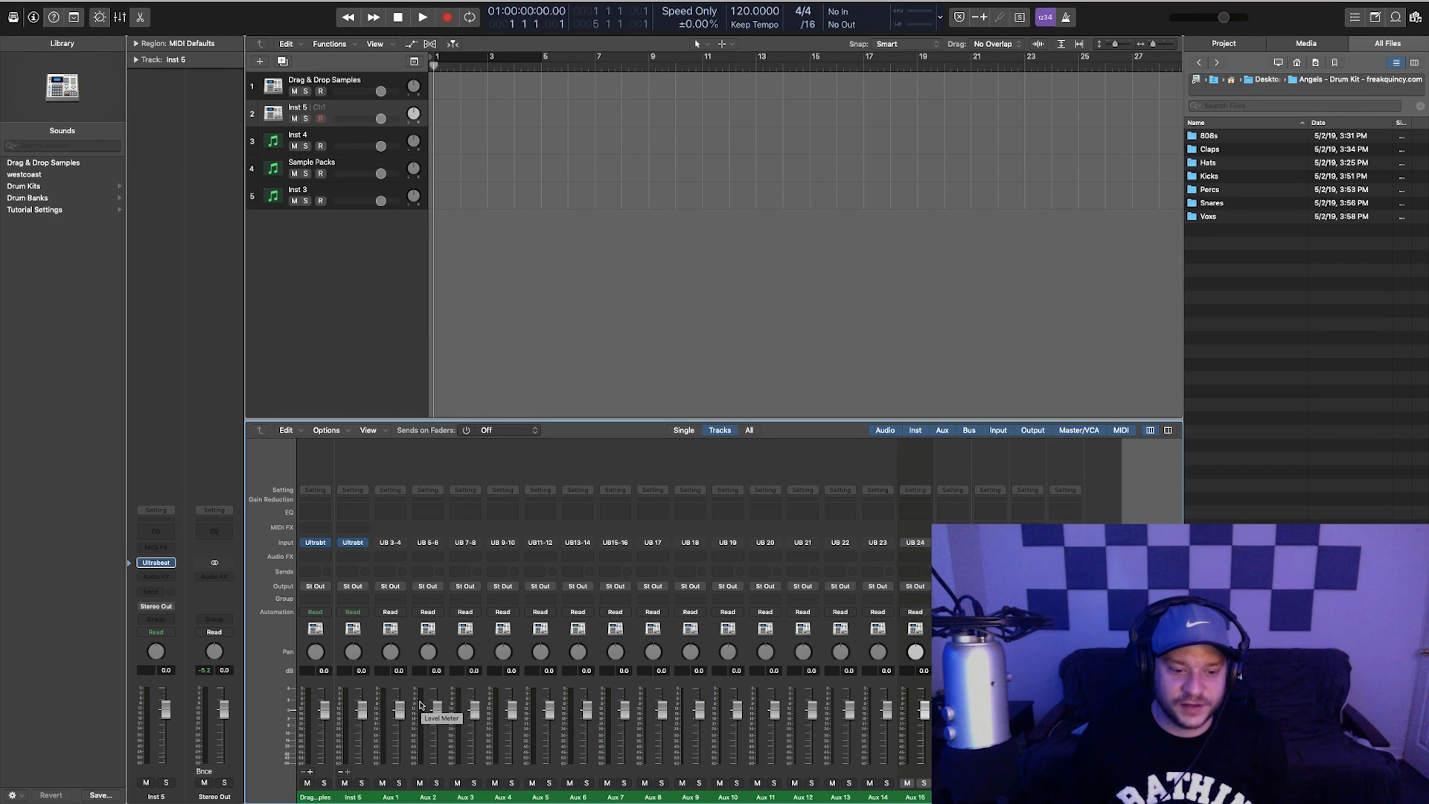
Reopen Ultrabeat on the Inst 5 track and load the Drag & Drop Samples setting
left_click(156, 564)
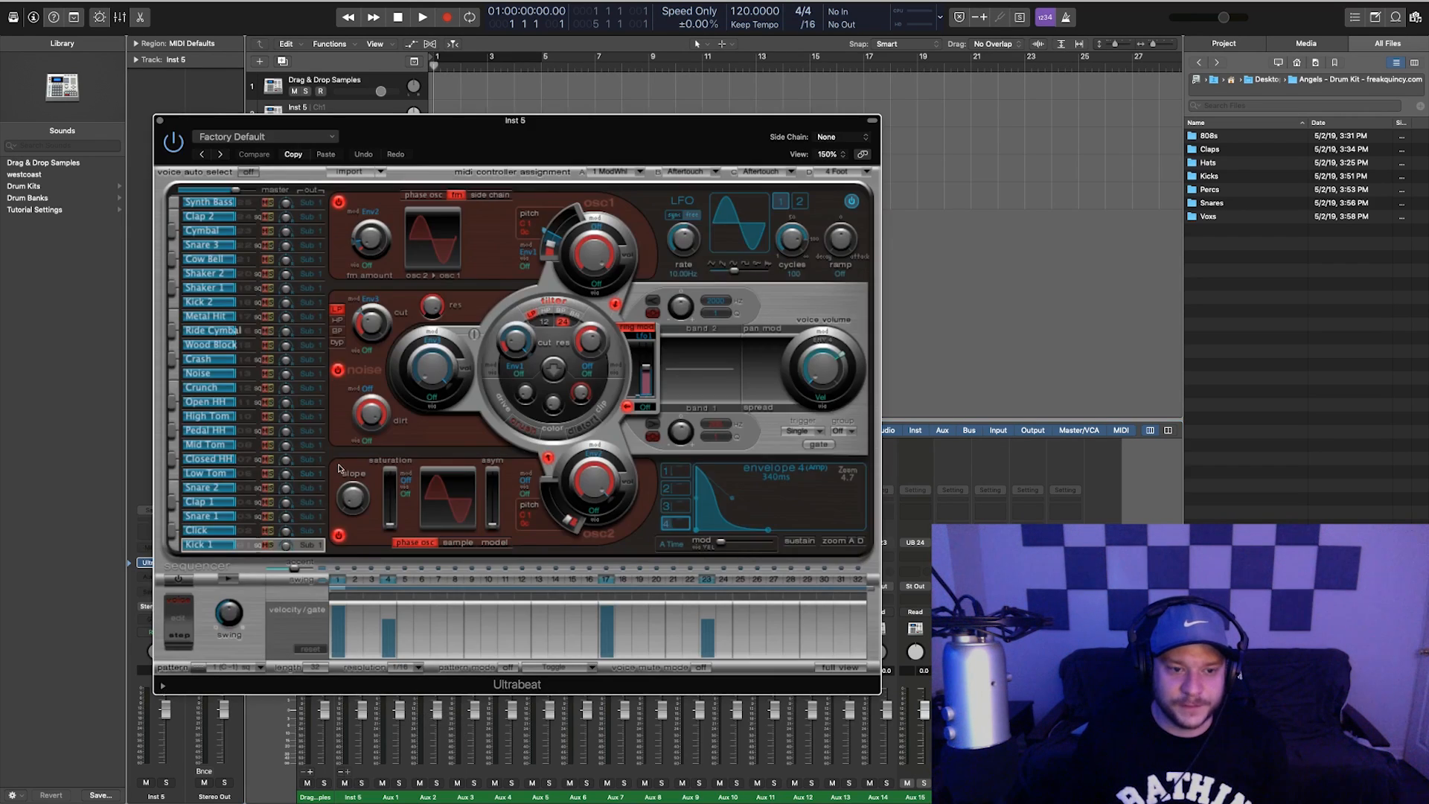
left_click(156, 563)
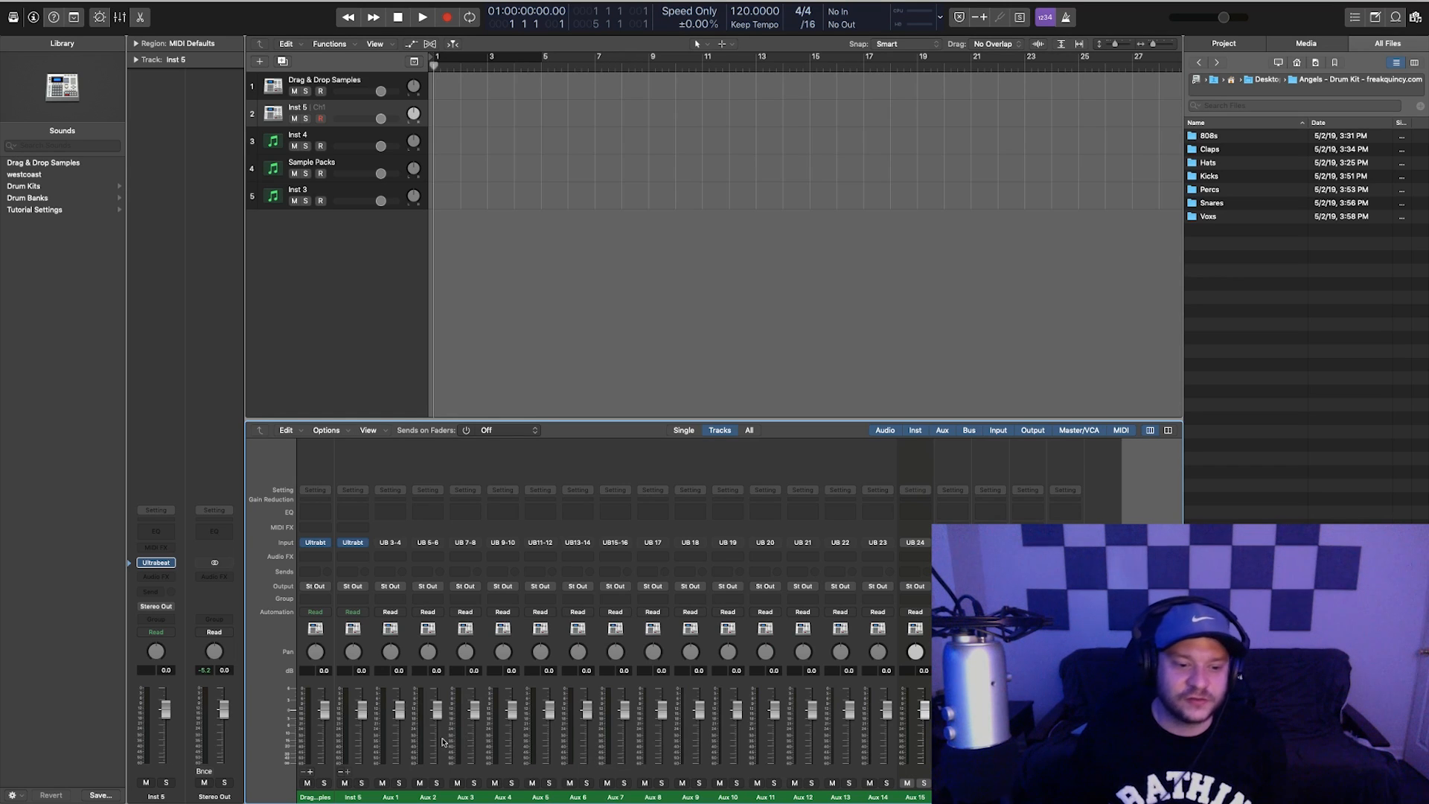
left_click(156, 563)
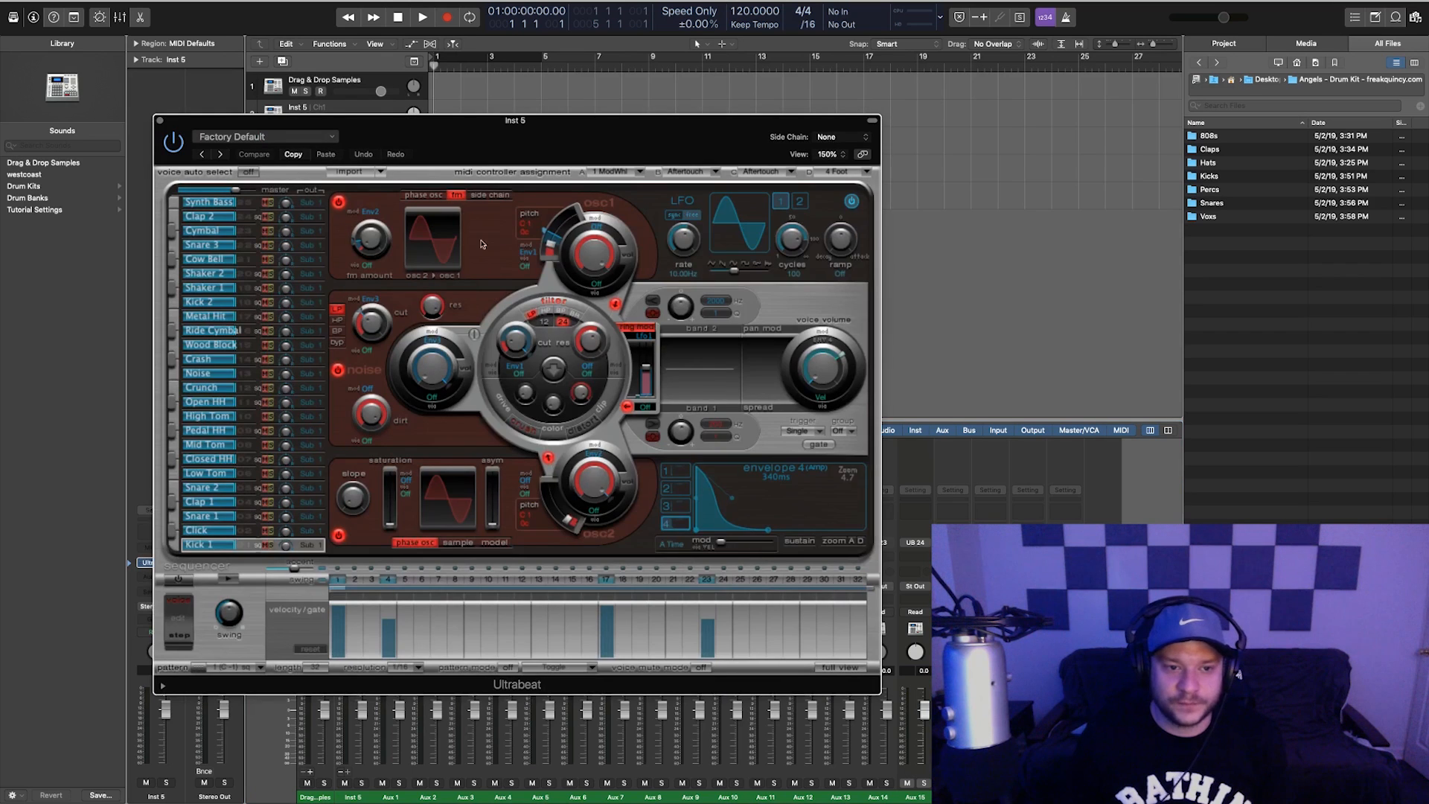
left_click_drag(489, 142, 485, 149)
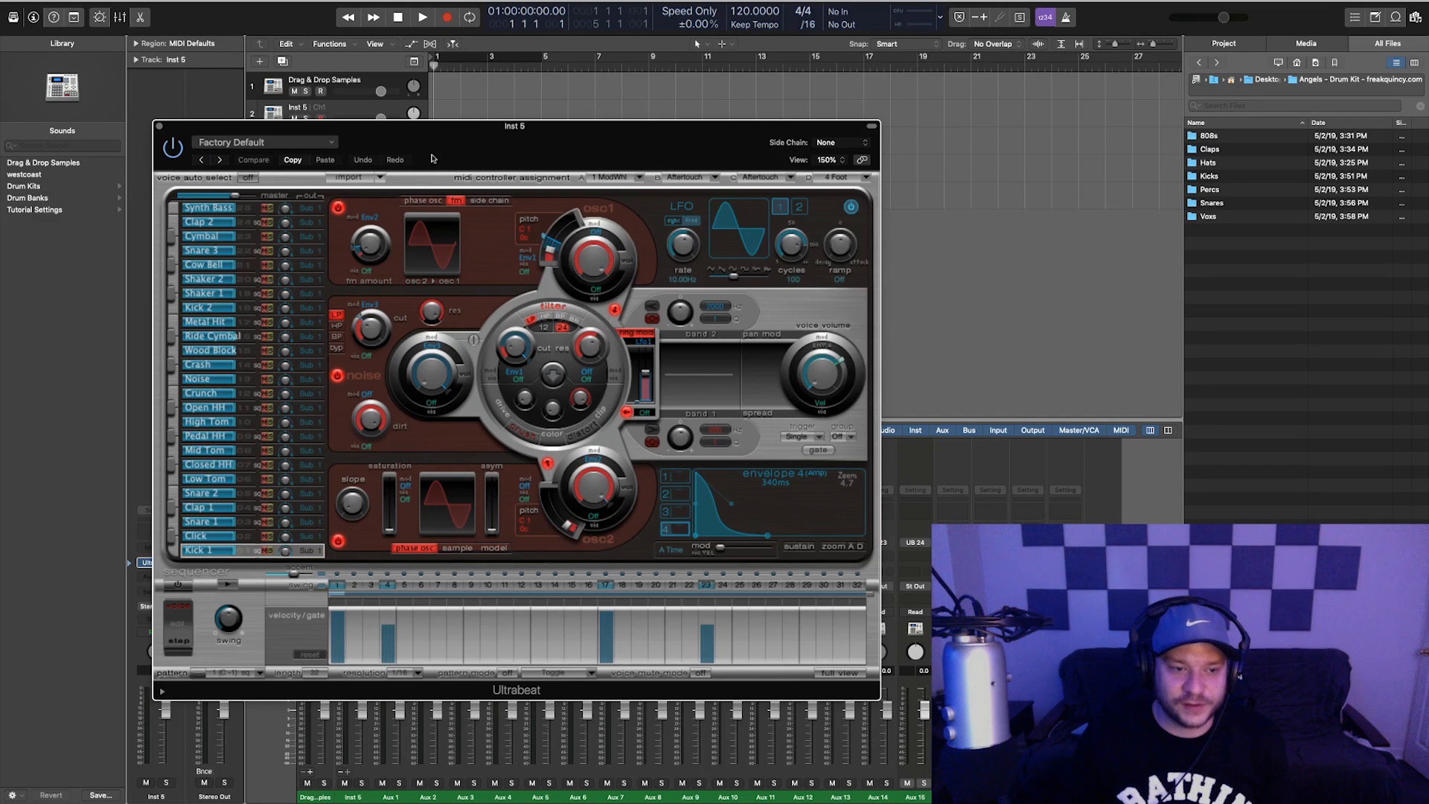
left_click(254, 143)
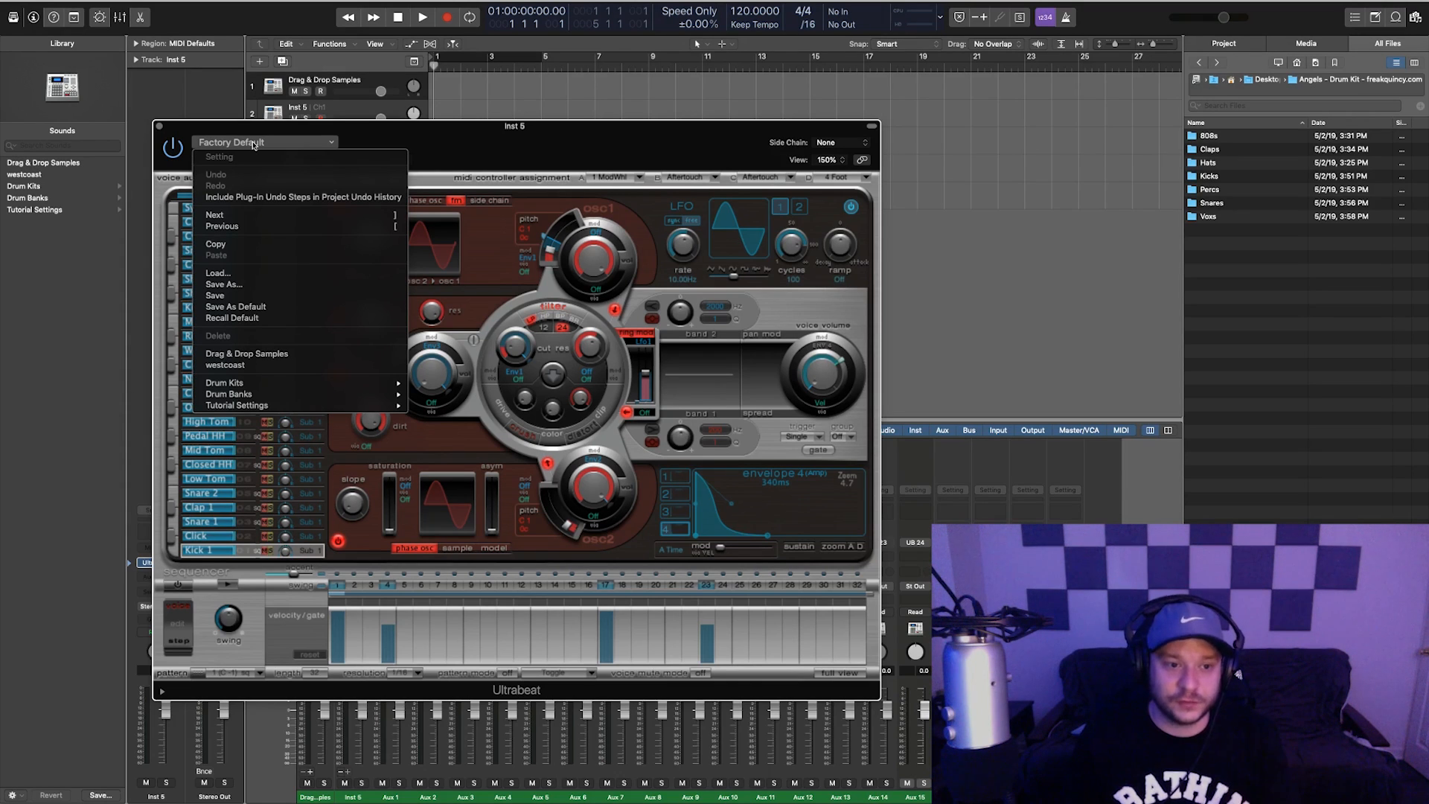
left_click(246, 355)
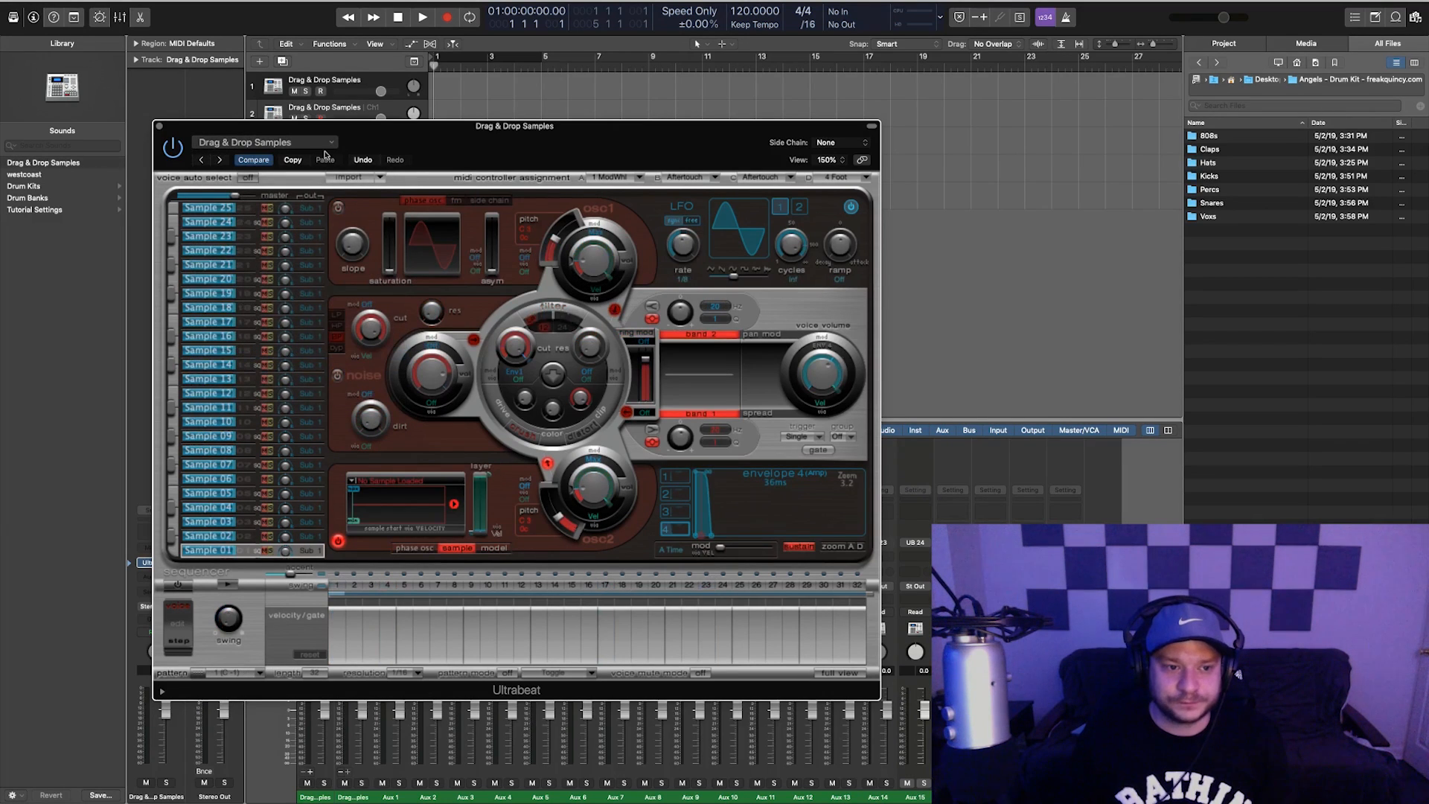
left_click(299, 147)
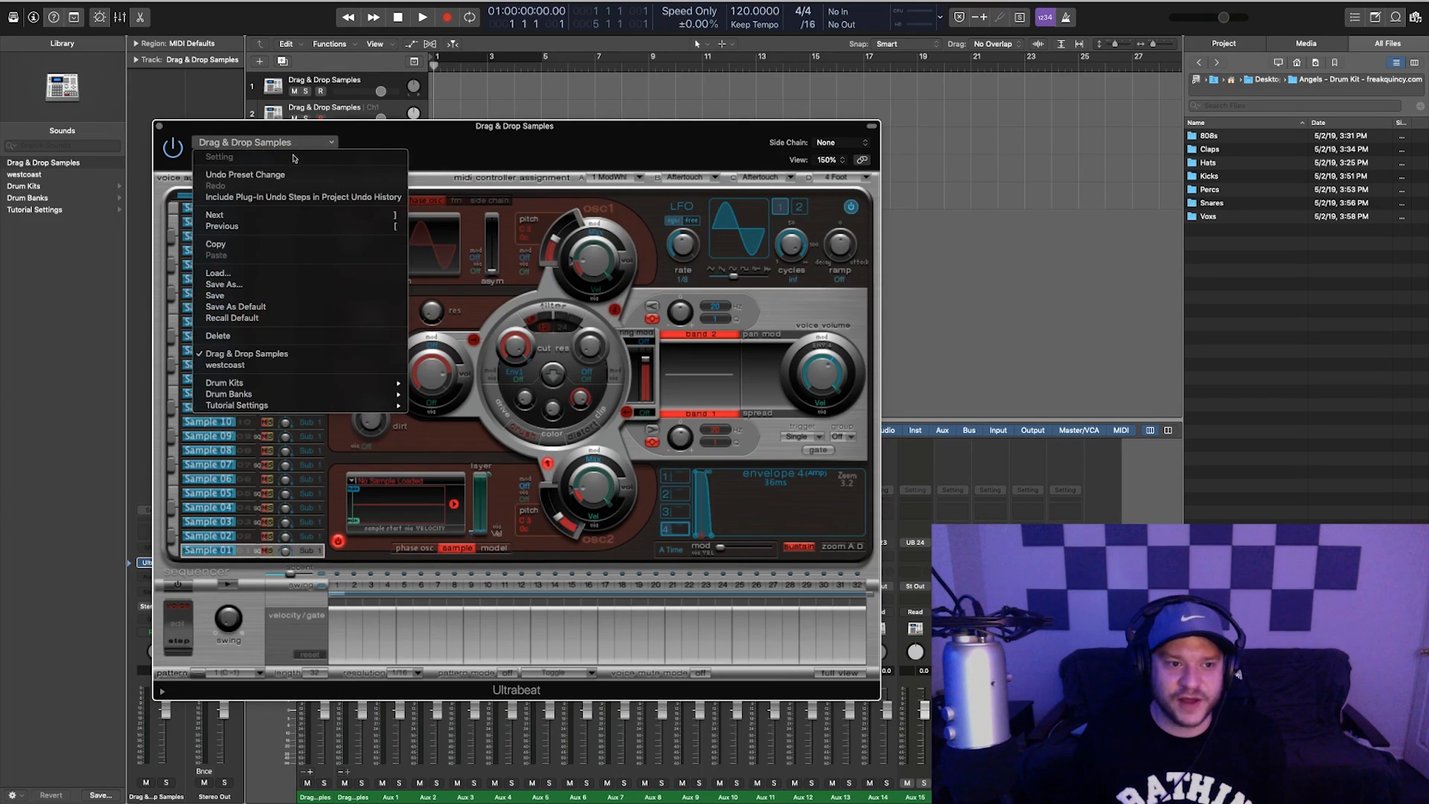
left_click(284, 355)
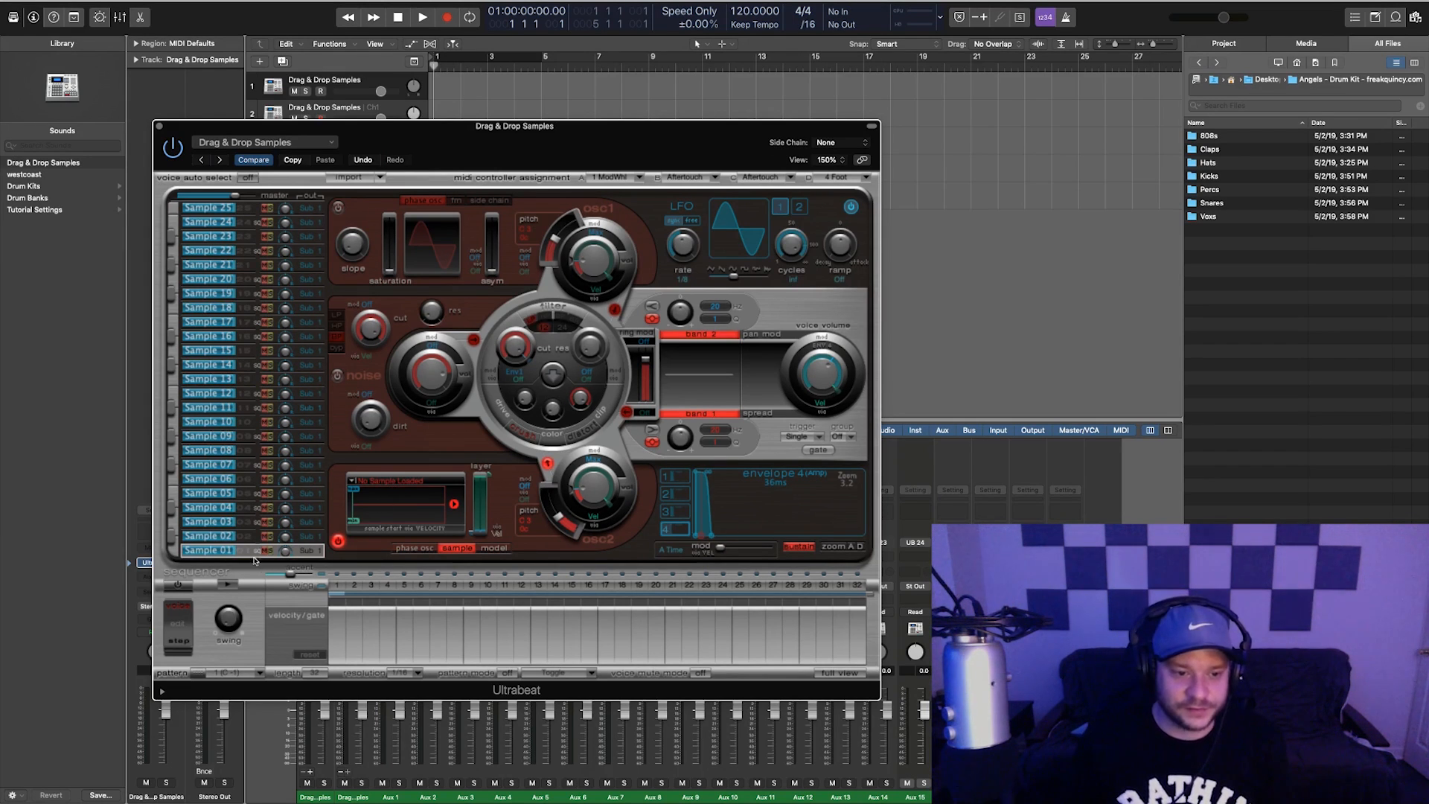
Look through the Ultrabeat sample slots, selecting Sample 02, 03 and 04 in turn and returning to Sample 01
left_click_drag(240, 556, 257, 214)
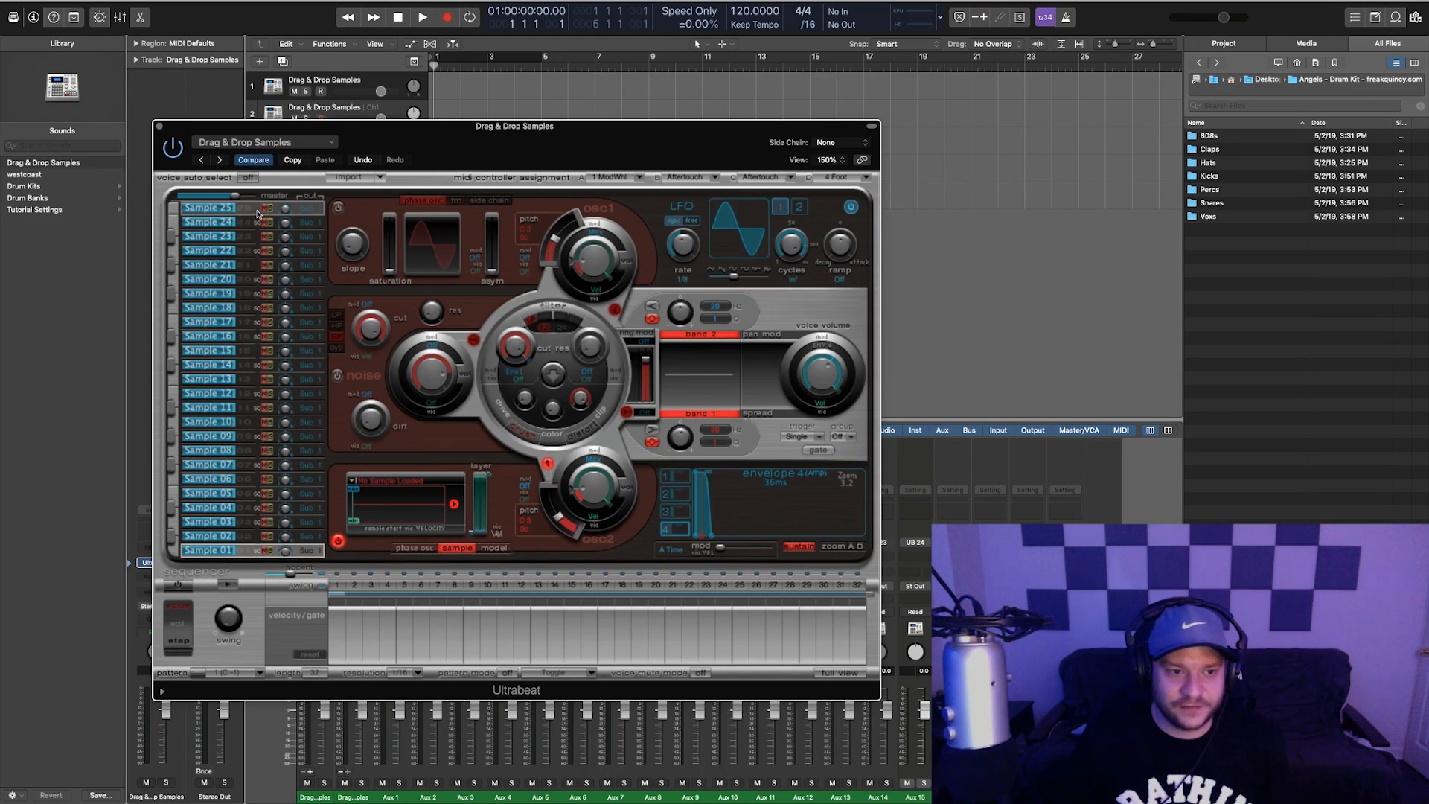
left_click(244, 539)
left_click(245, 523)
left_click(247, 509)
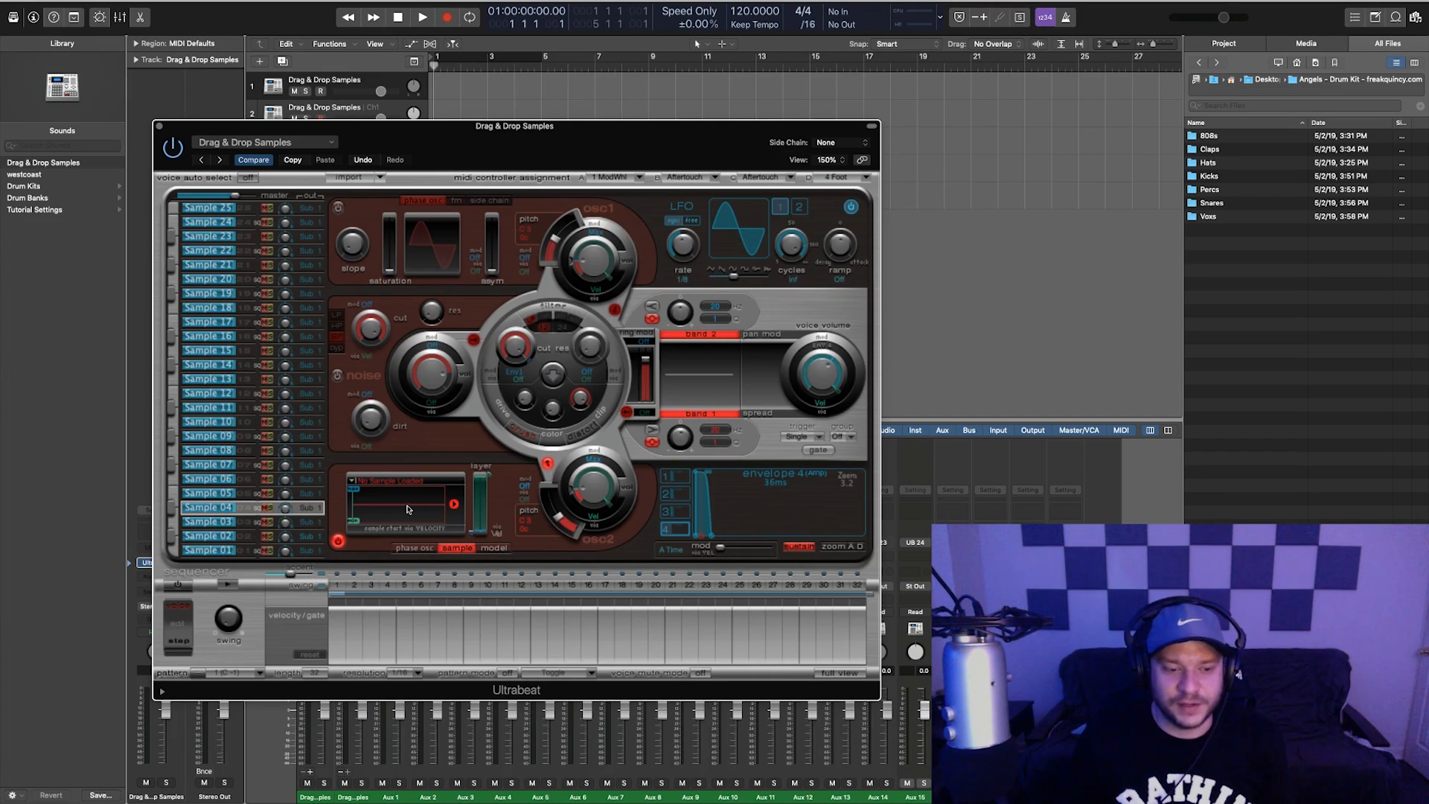
left_click(246, 552)
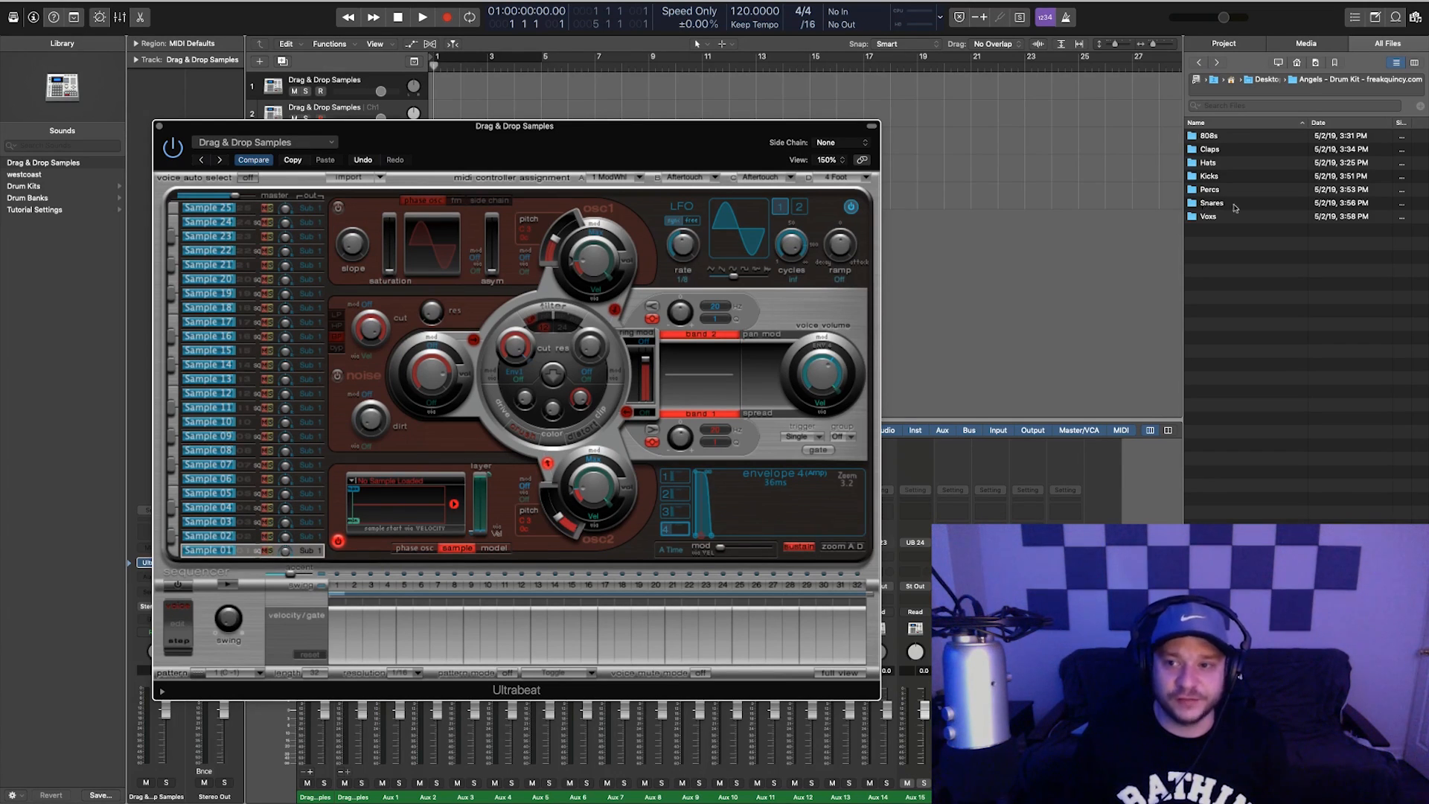
Browse all files from Macintosh HD through Users and the home folder to Desktop, and select the Angels - Drum Kit folder
left_click(1416, 18)
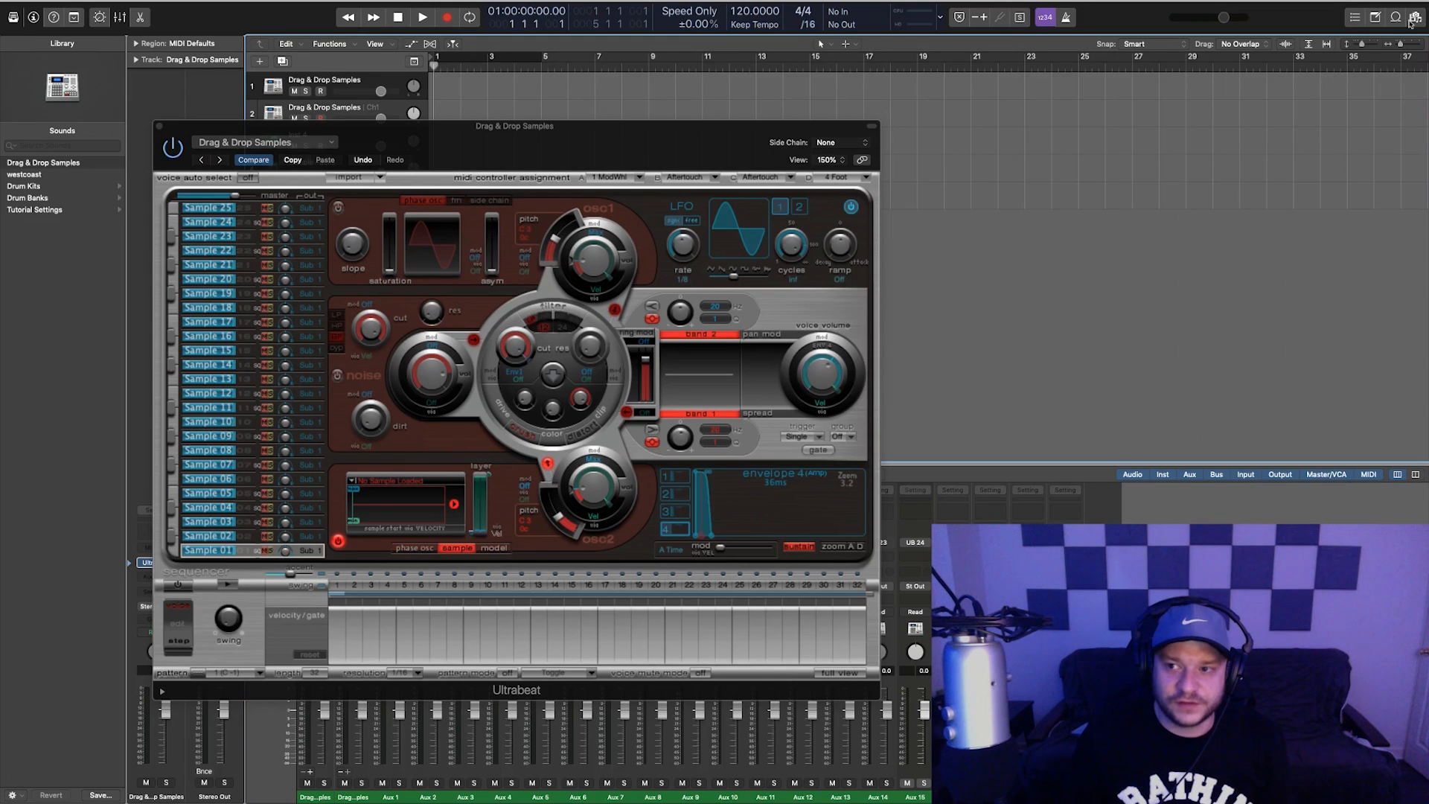
left_click(1416, 19)
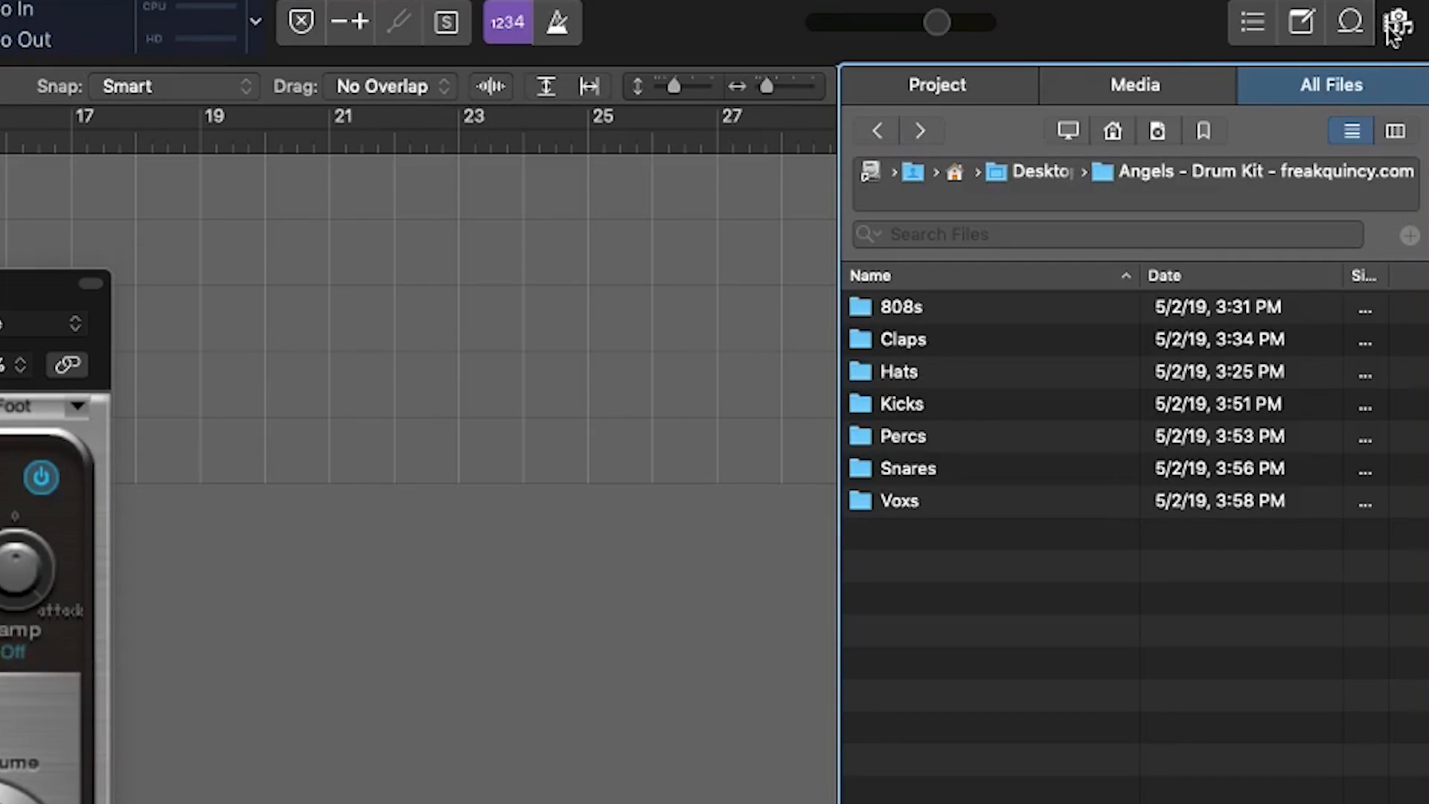
left_click(1069, 132)
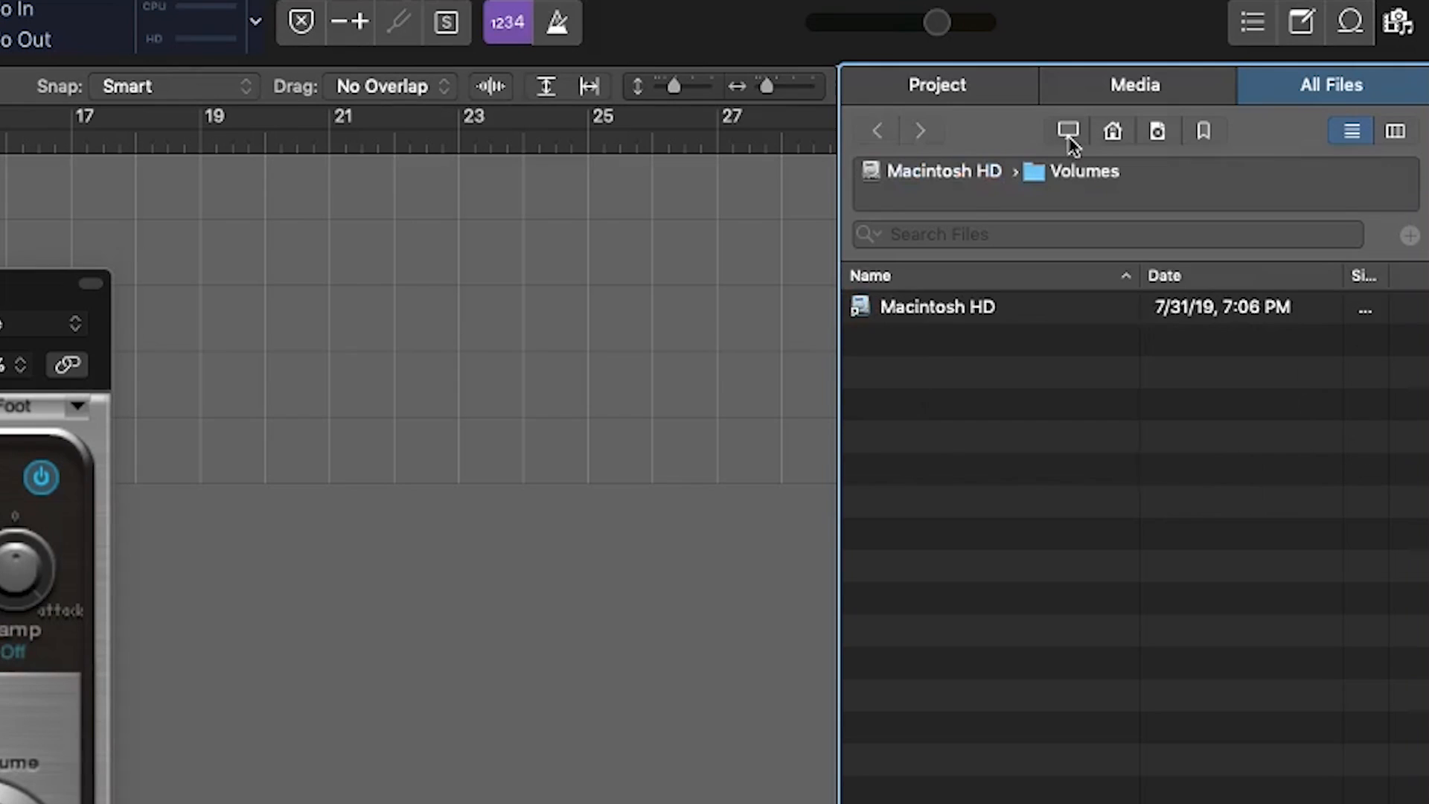
double_click(957, 316)
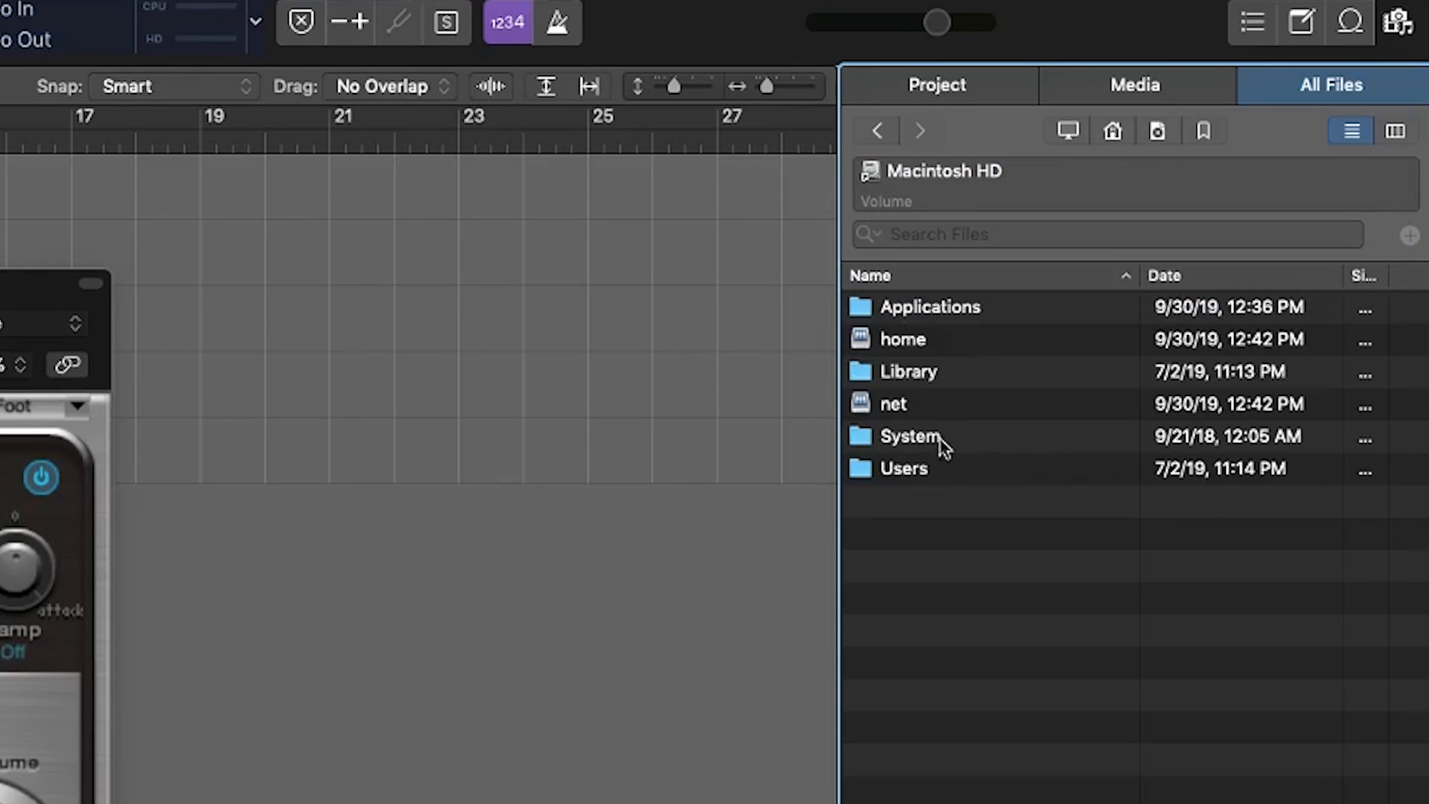
double_click(904, 470)
double_click(931, 320)
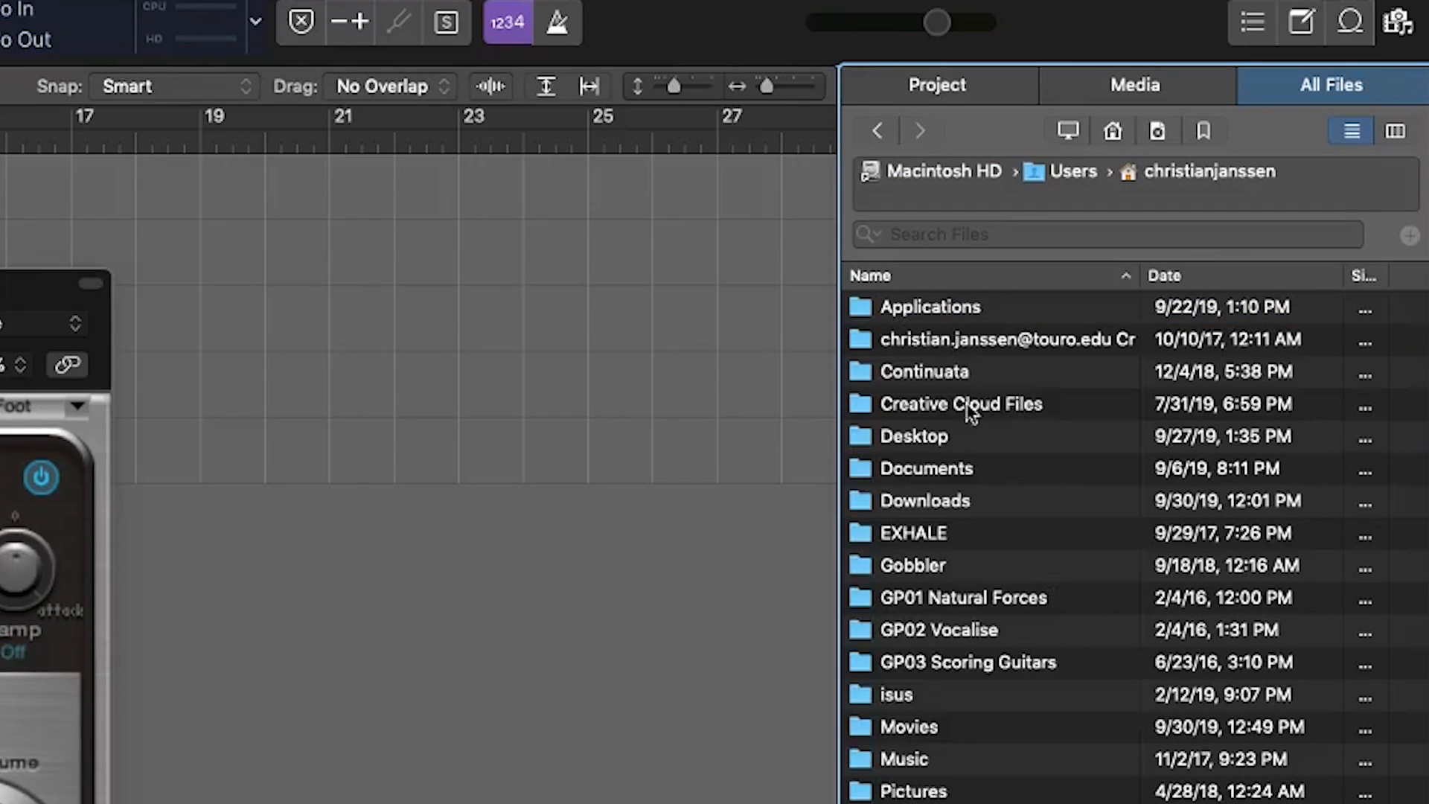
left_click(915, 447)
double_click(914, 439)
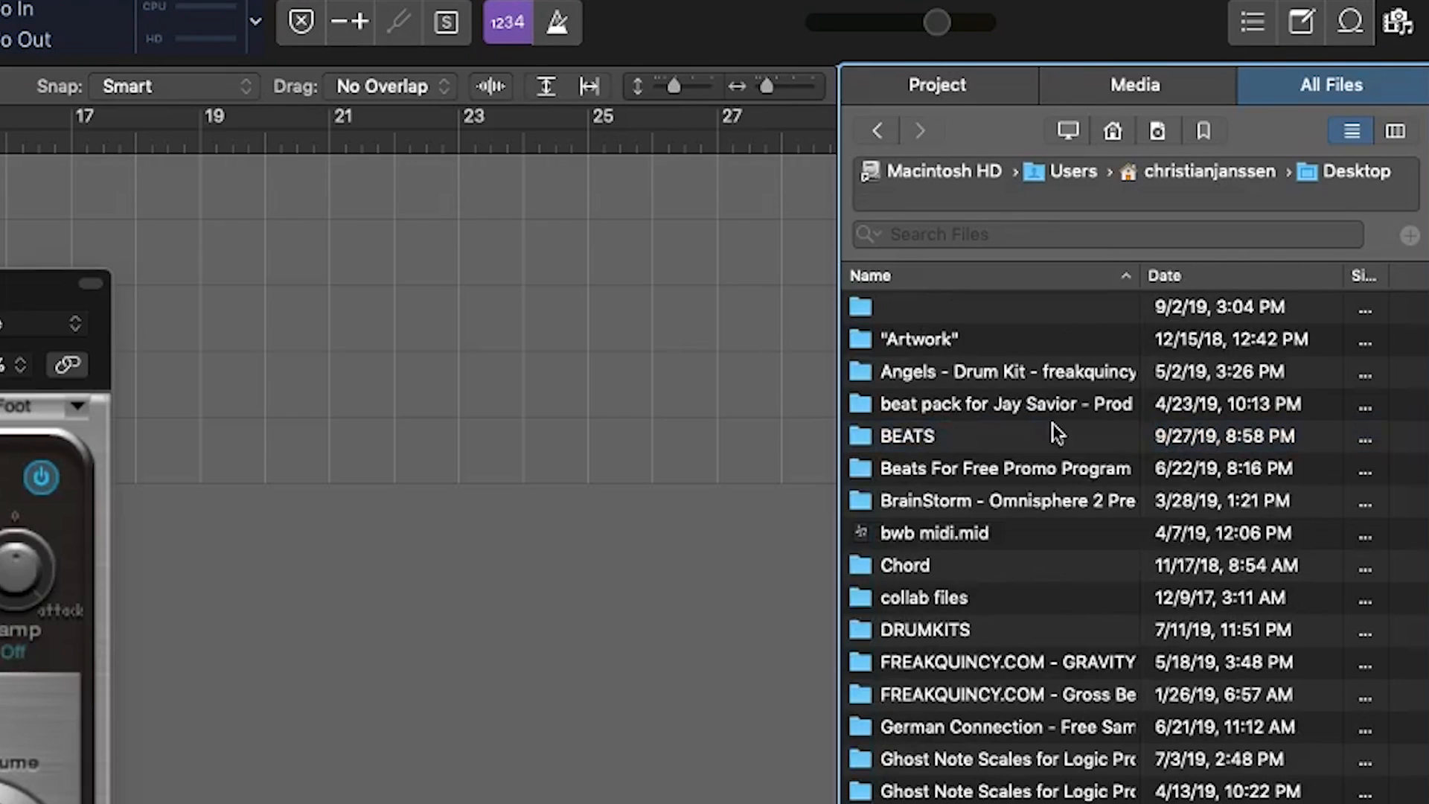
left_click(951, 376)
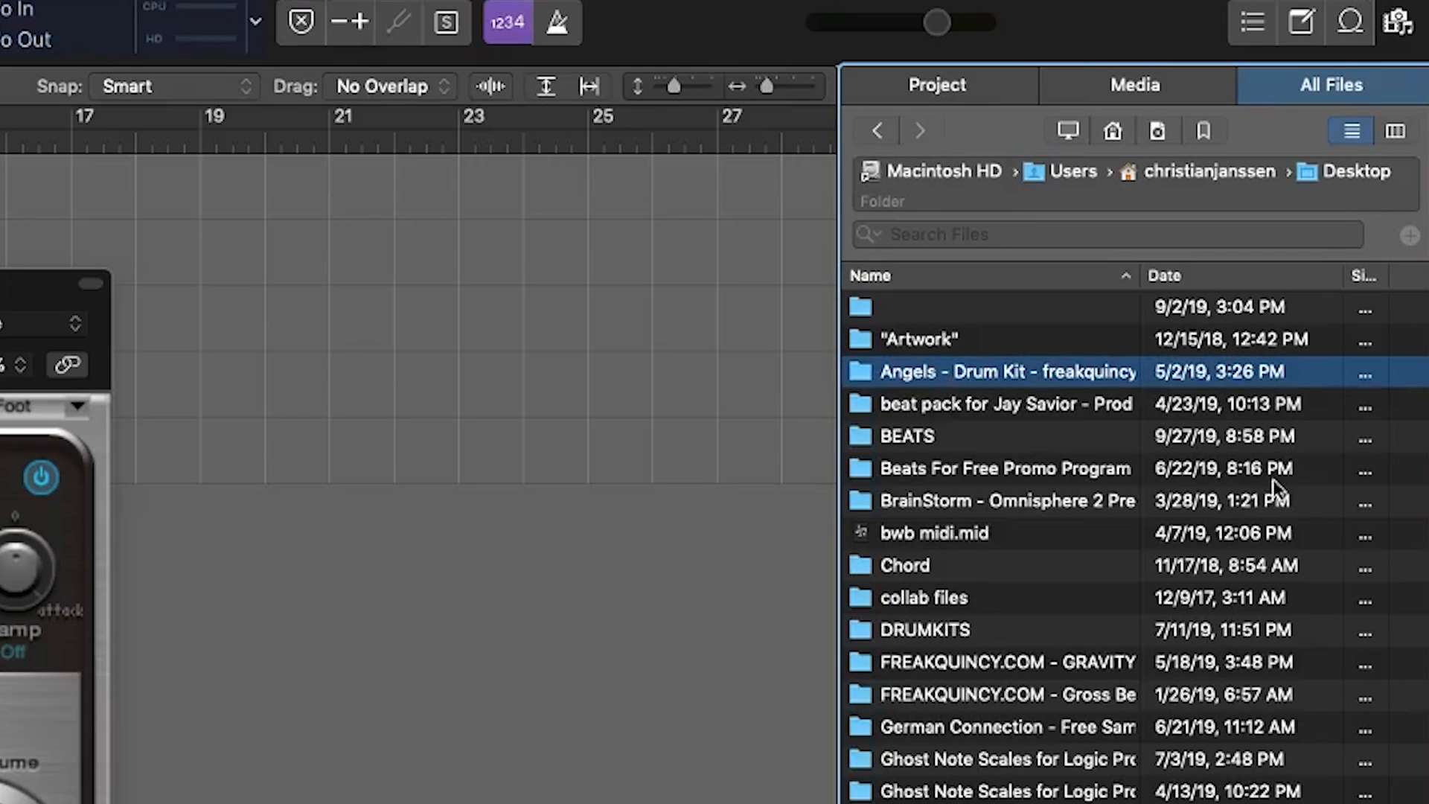
Audition the kicks in the Angels drum kit's Kicks folder and load Kick 1.wav into Ultrabeat's Sample 01 slot
double_click(958, 376)
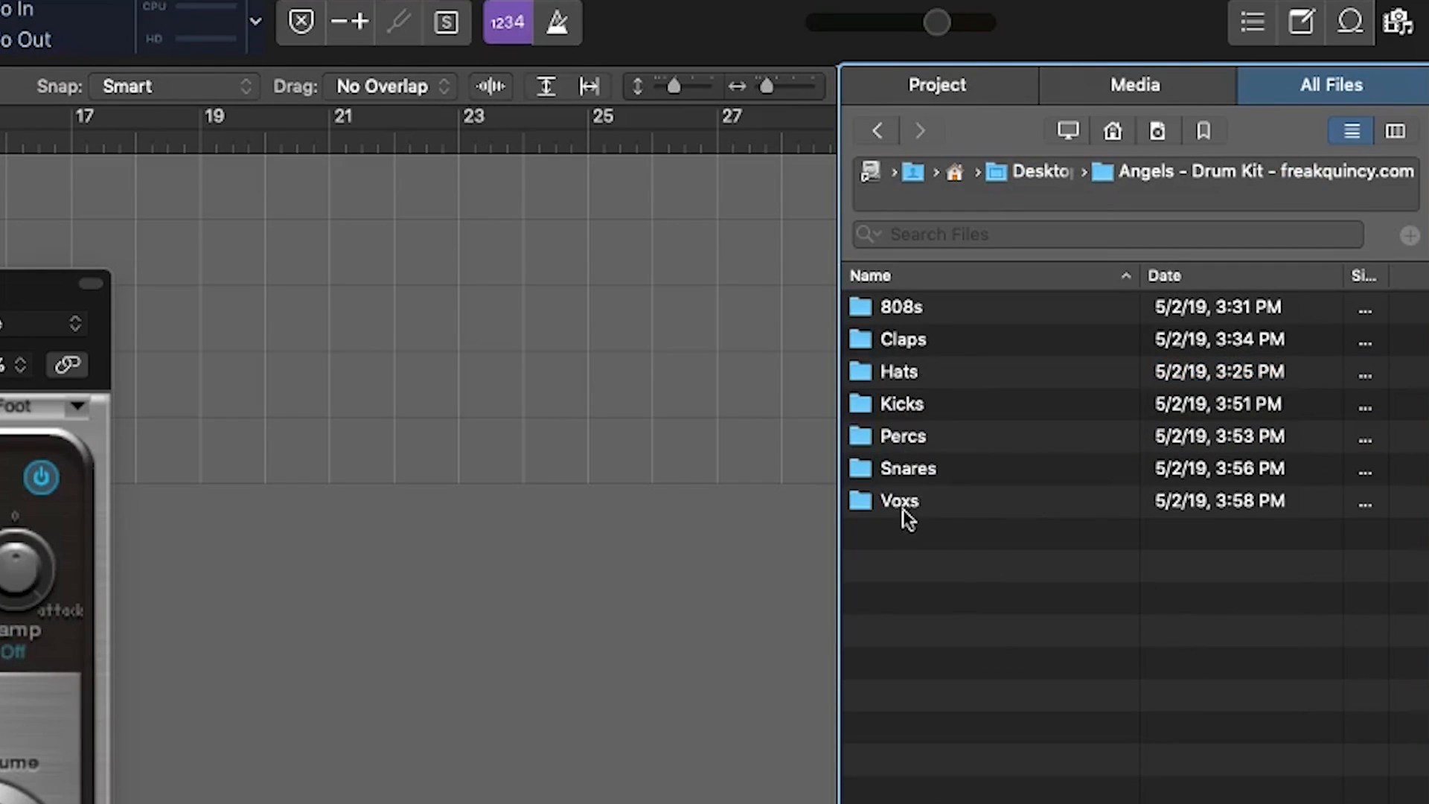
double_click(902, 406)
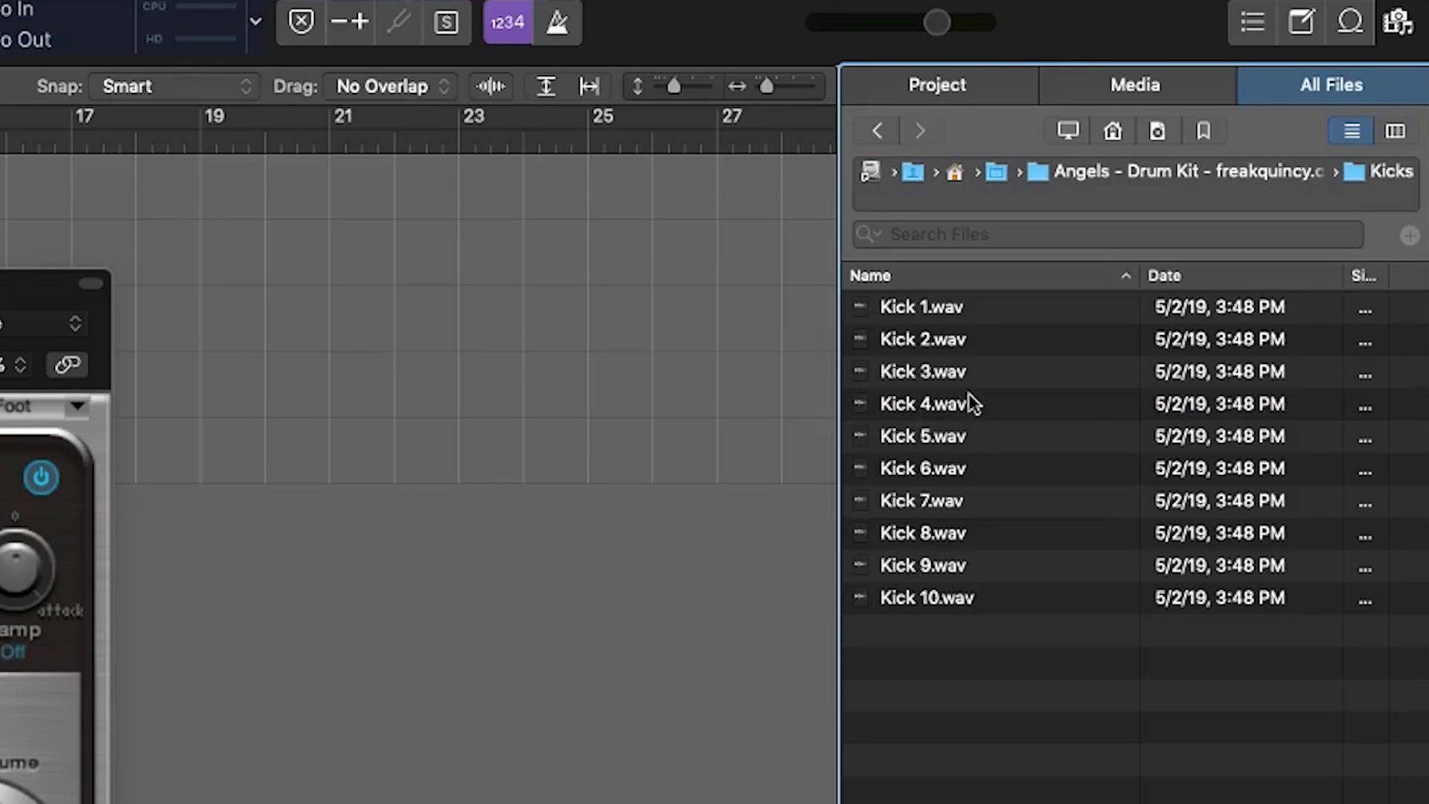
left_click(932, 312)
left_click(925, 340)
left_click(924, 372)
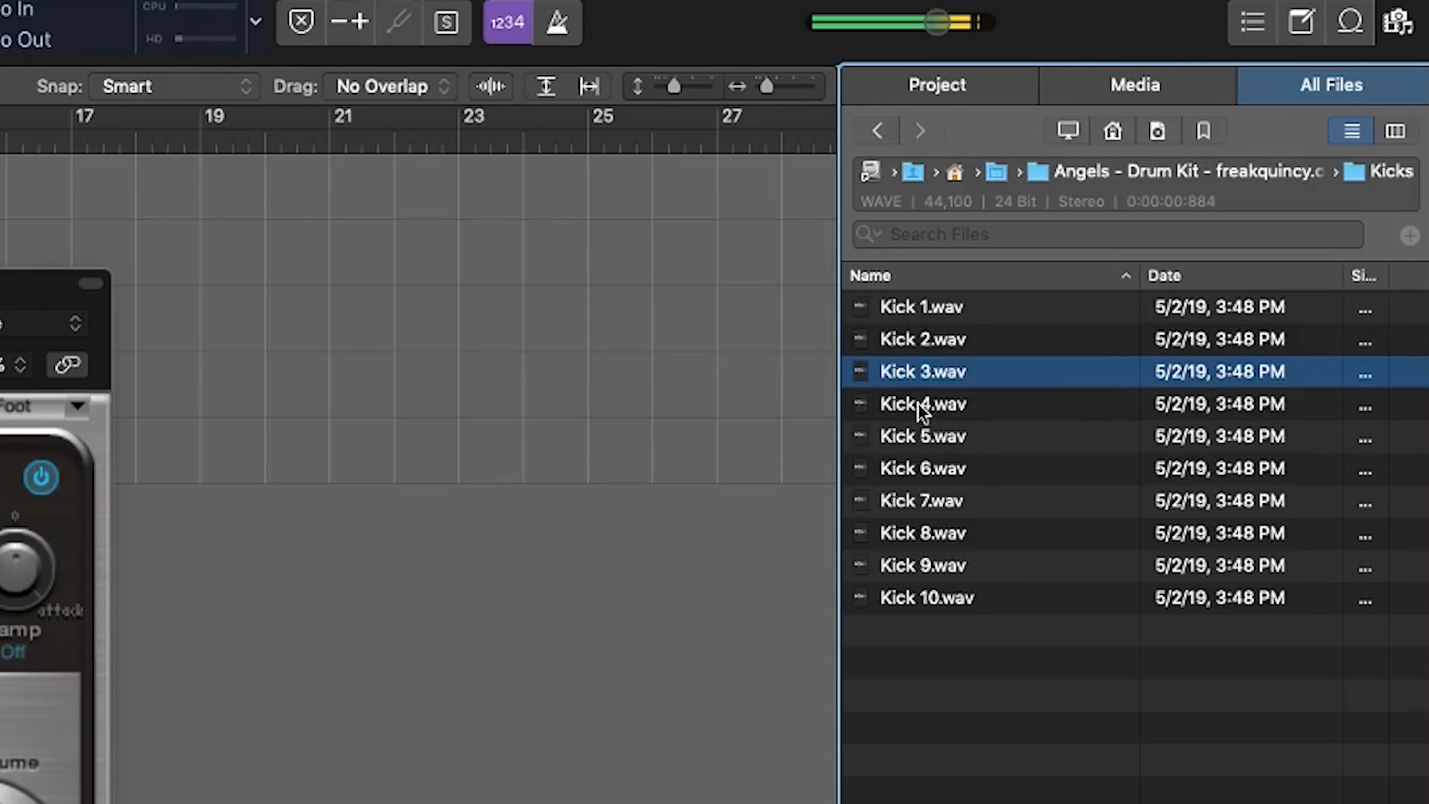
left_click(925, 404)
left_click(924, 435)
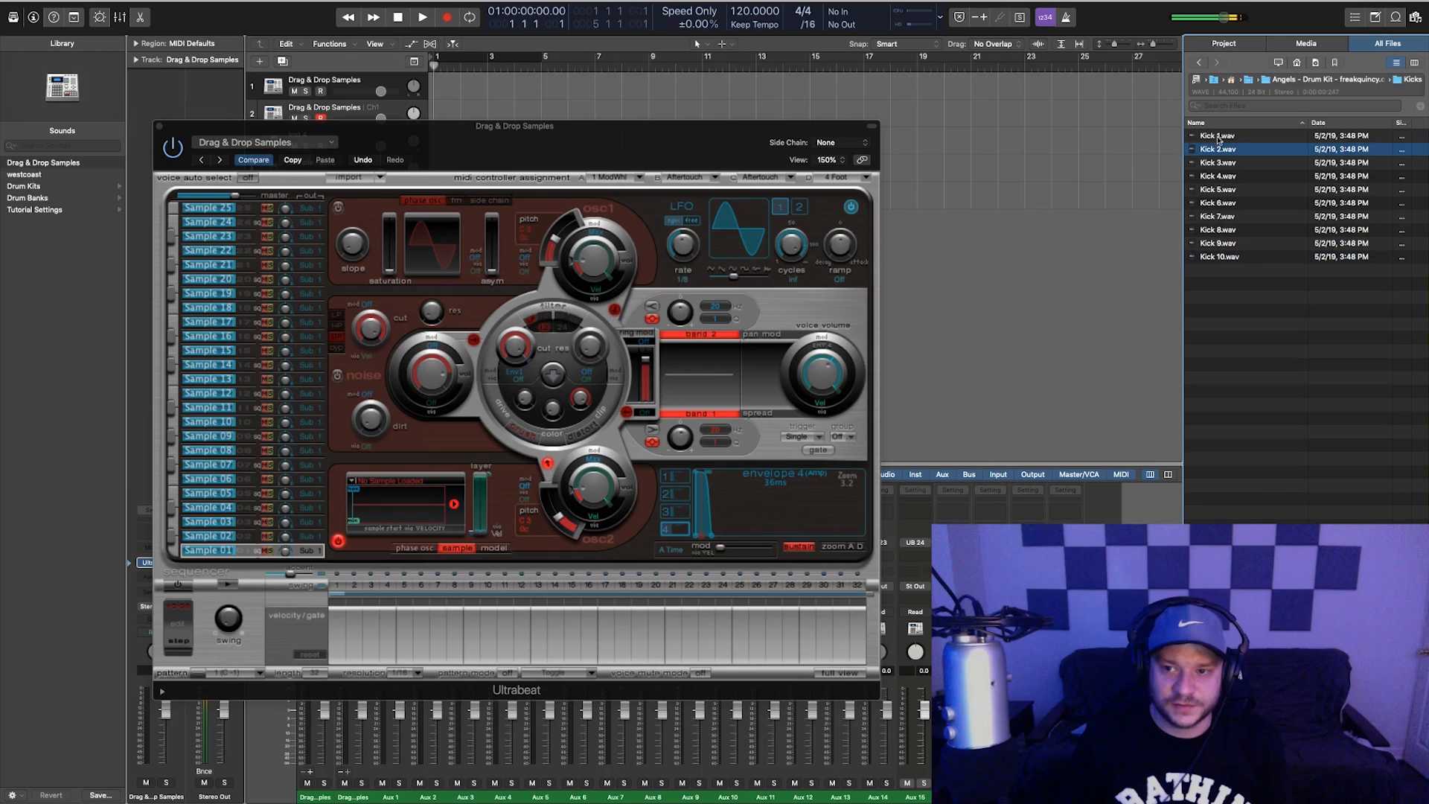
left_click(944, 307)
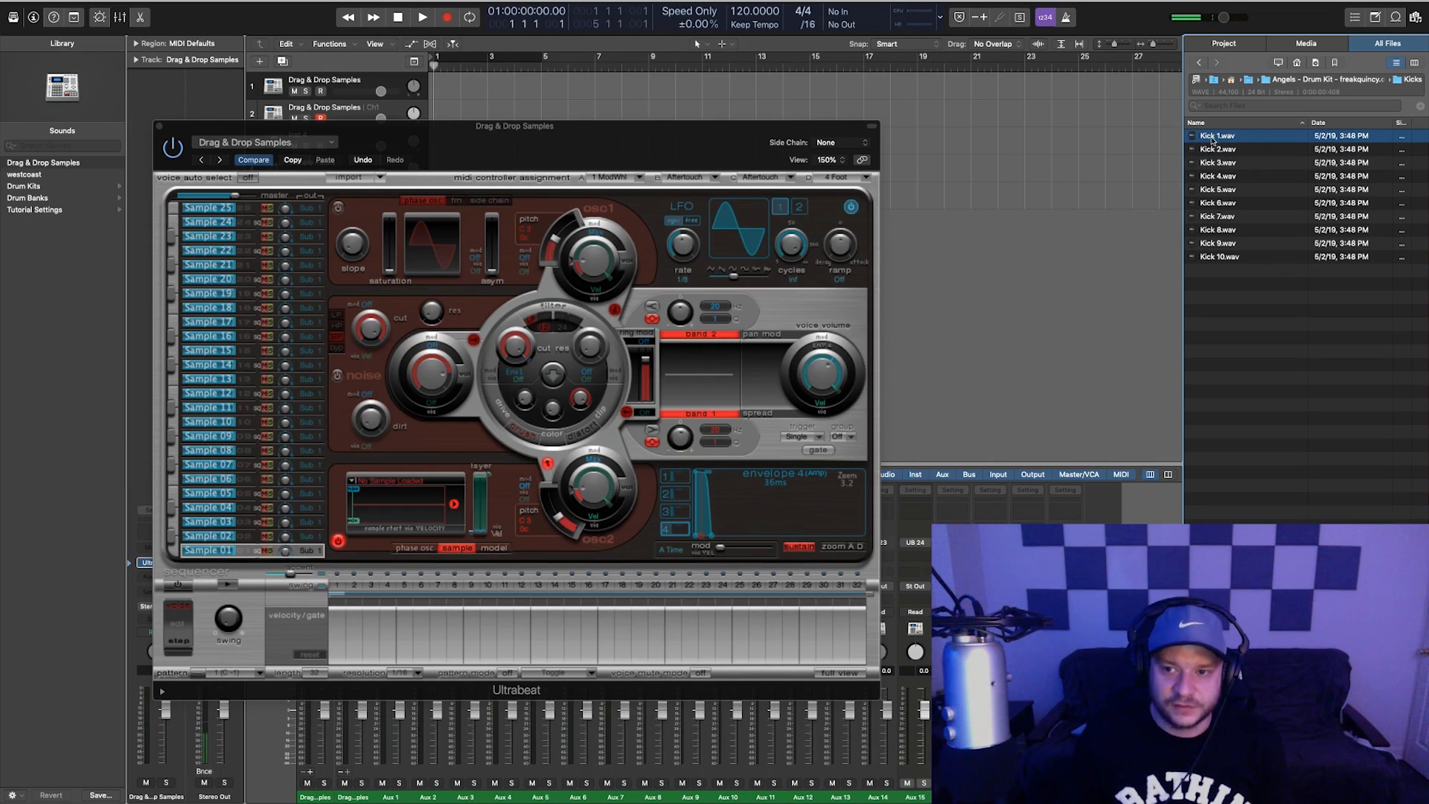
left_click_drag(1218, 135, 415, 519)
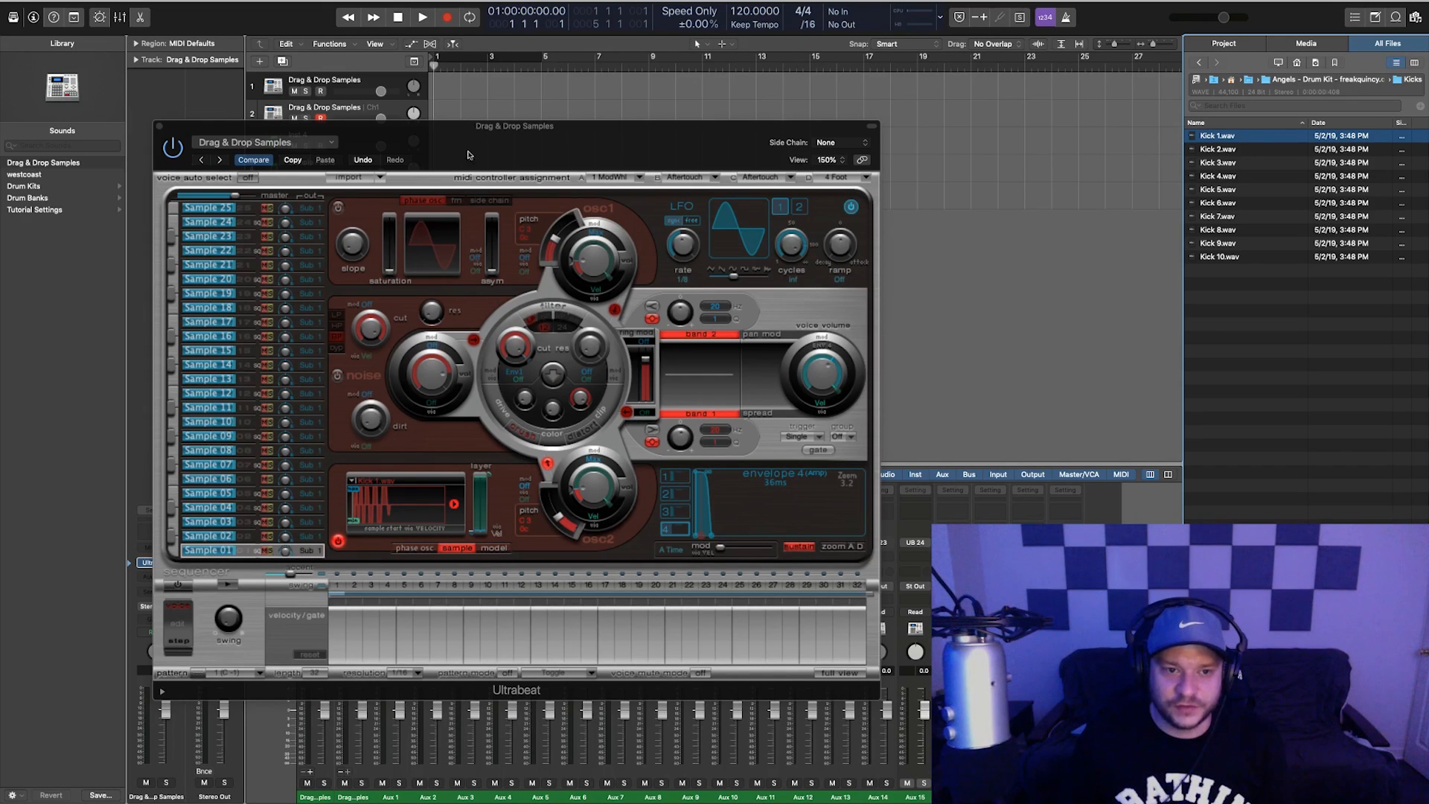
Route the Sample 01 voice to its own output, Sub Group 9 (17), in Ultrabeat
left_click_drag(481, 154, 481, 50)
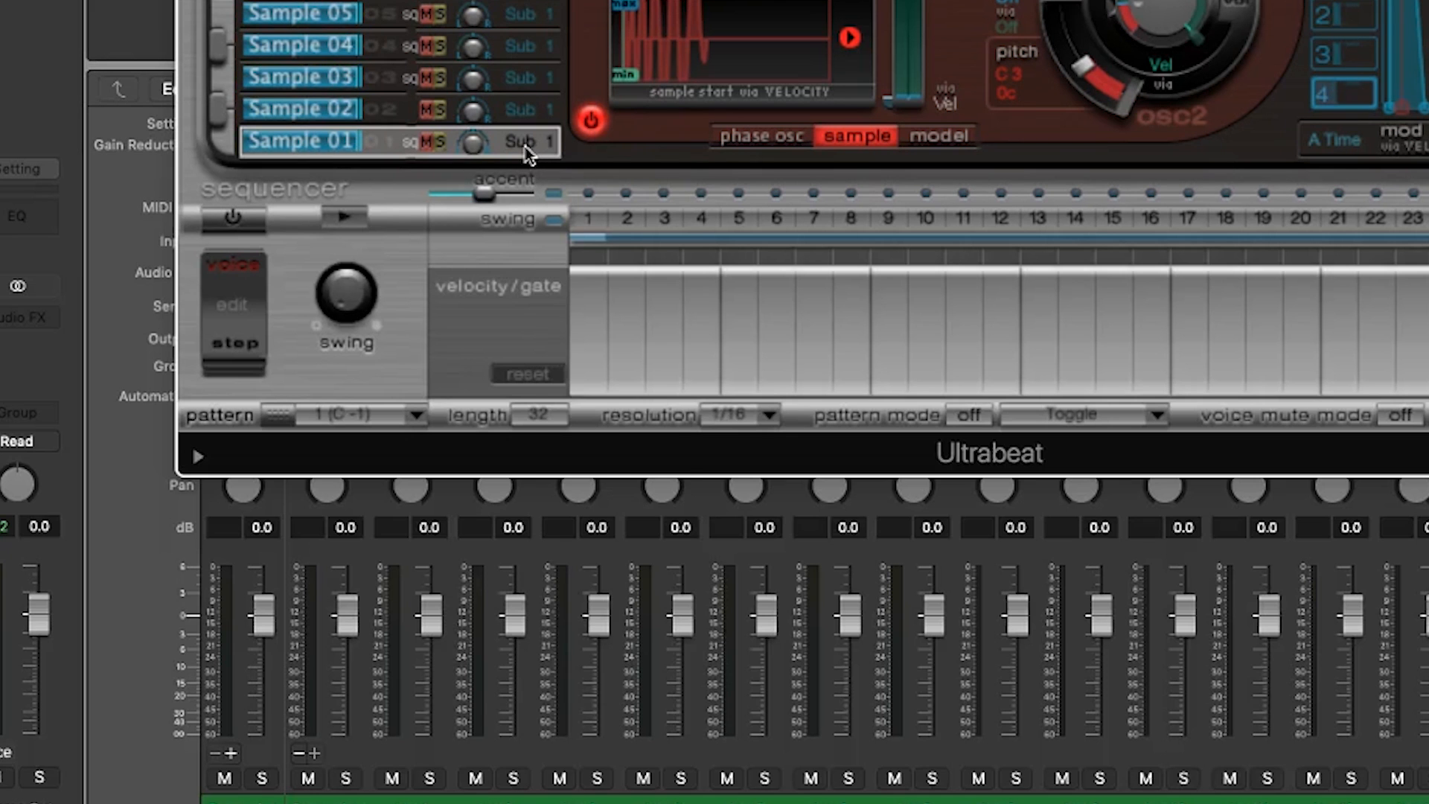
left_click(524, 143)
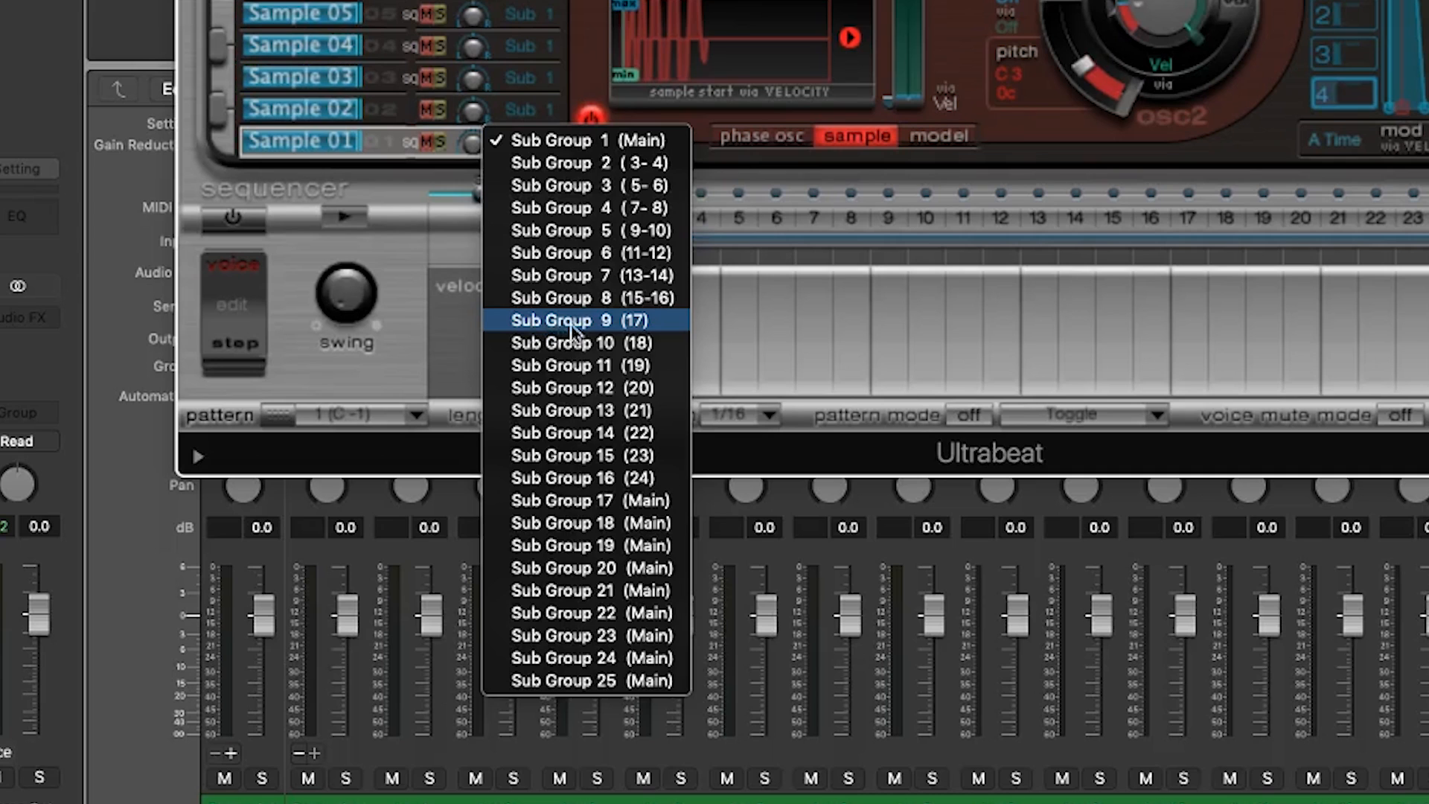
left_click(636, 322)
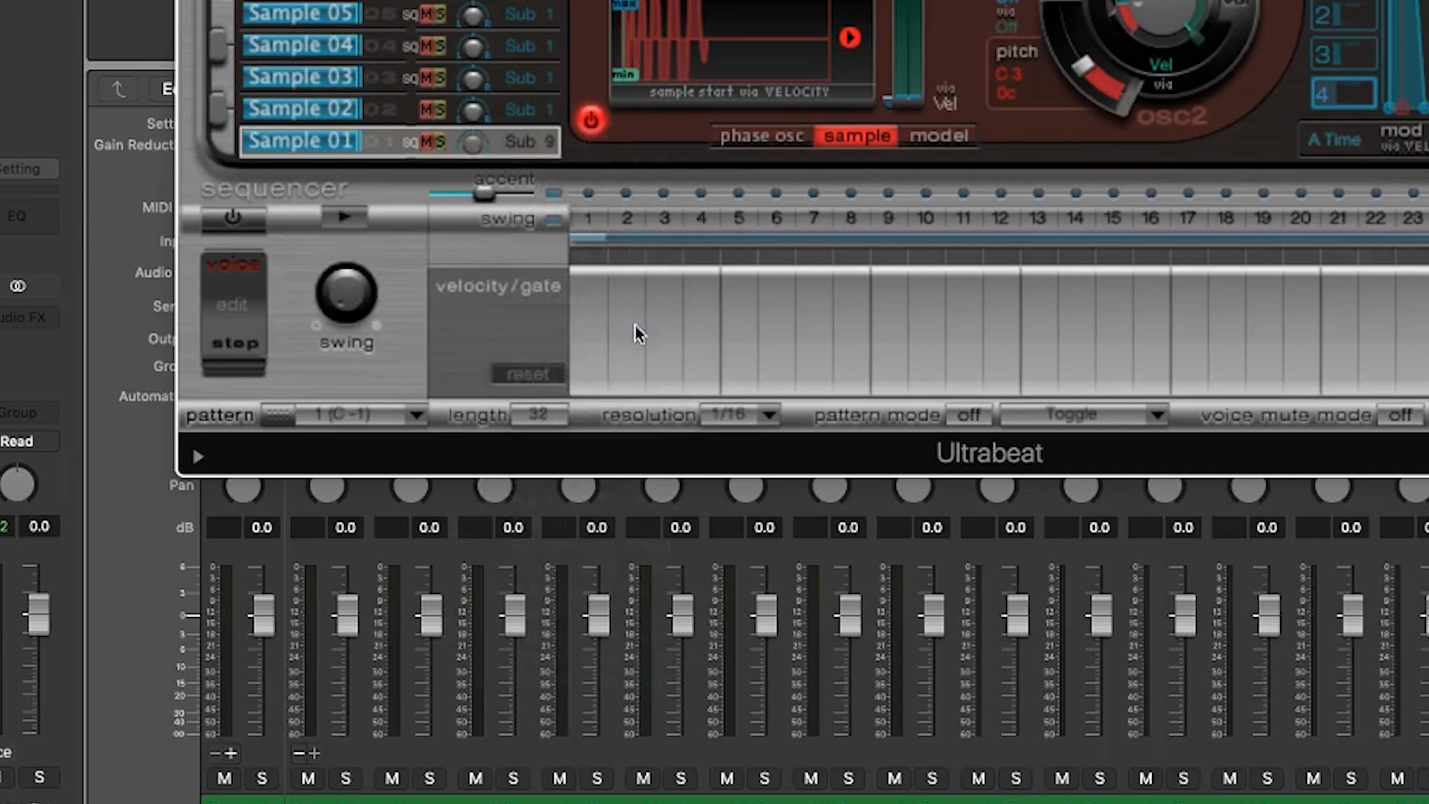
Lower the voice volume of the kick in Sample 01 and reset the Aux 8 peak level display
left_click_drag(192, 444, 34, 291)
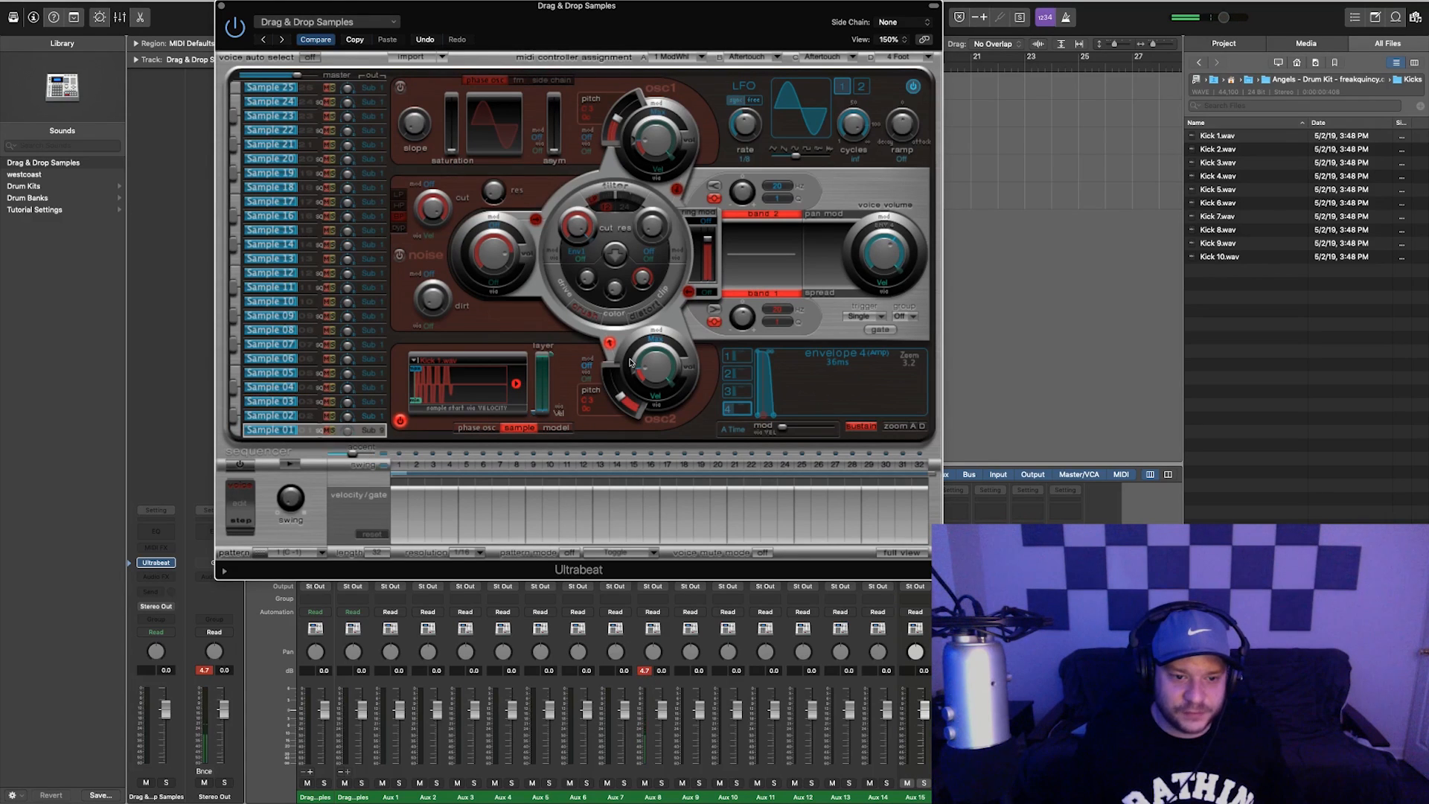
left_click_drag(885, 256, 882, 291)
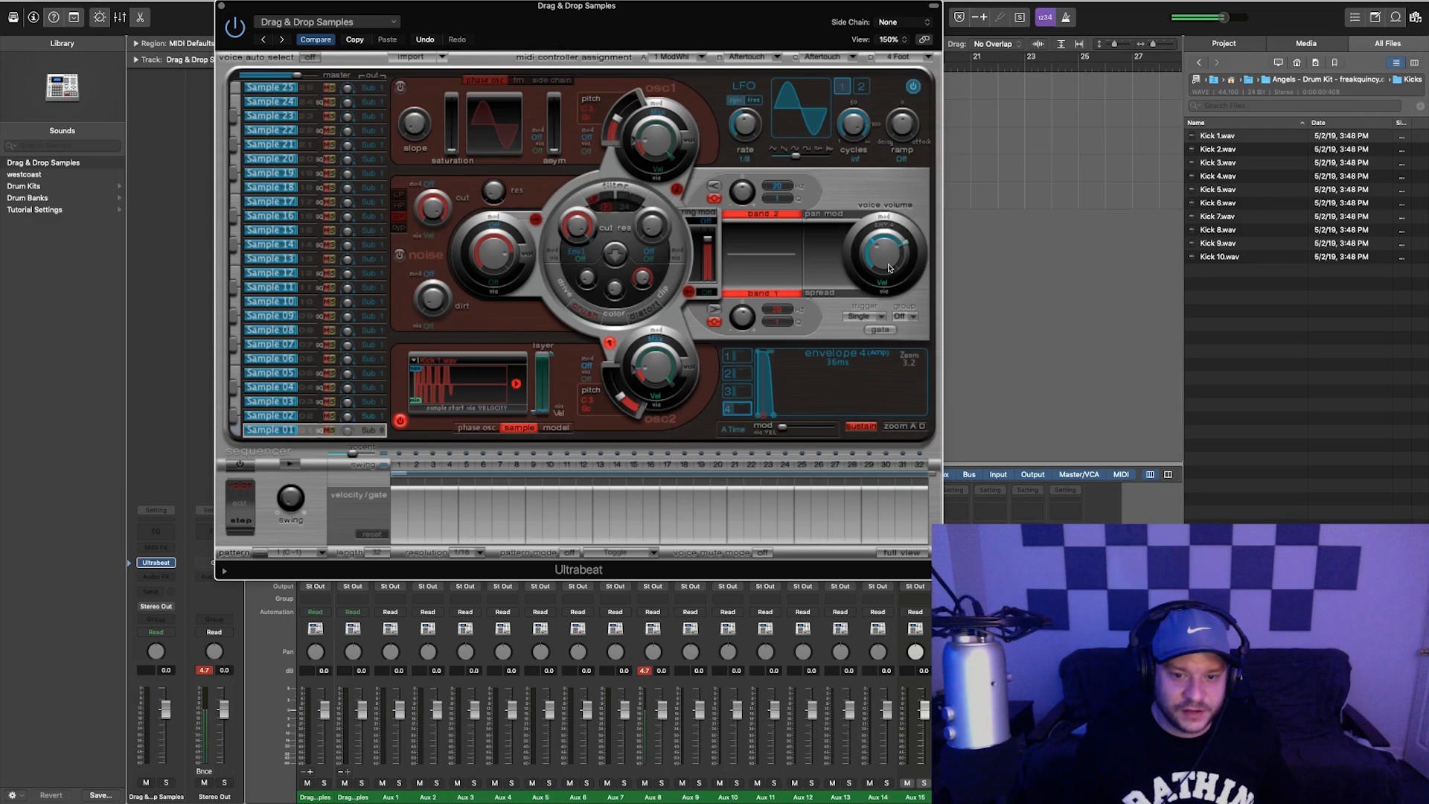
left_click(645, 672)
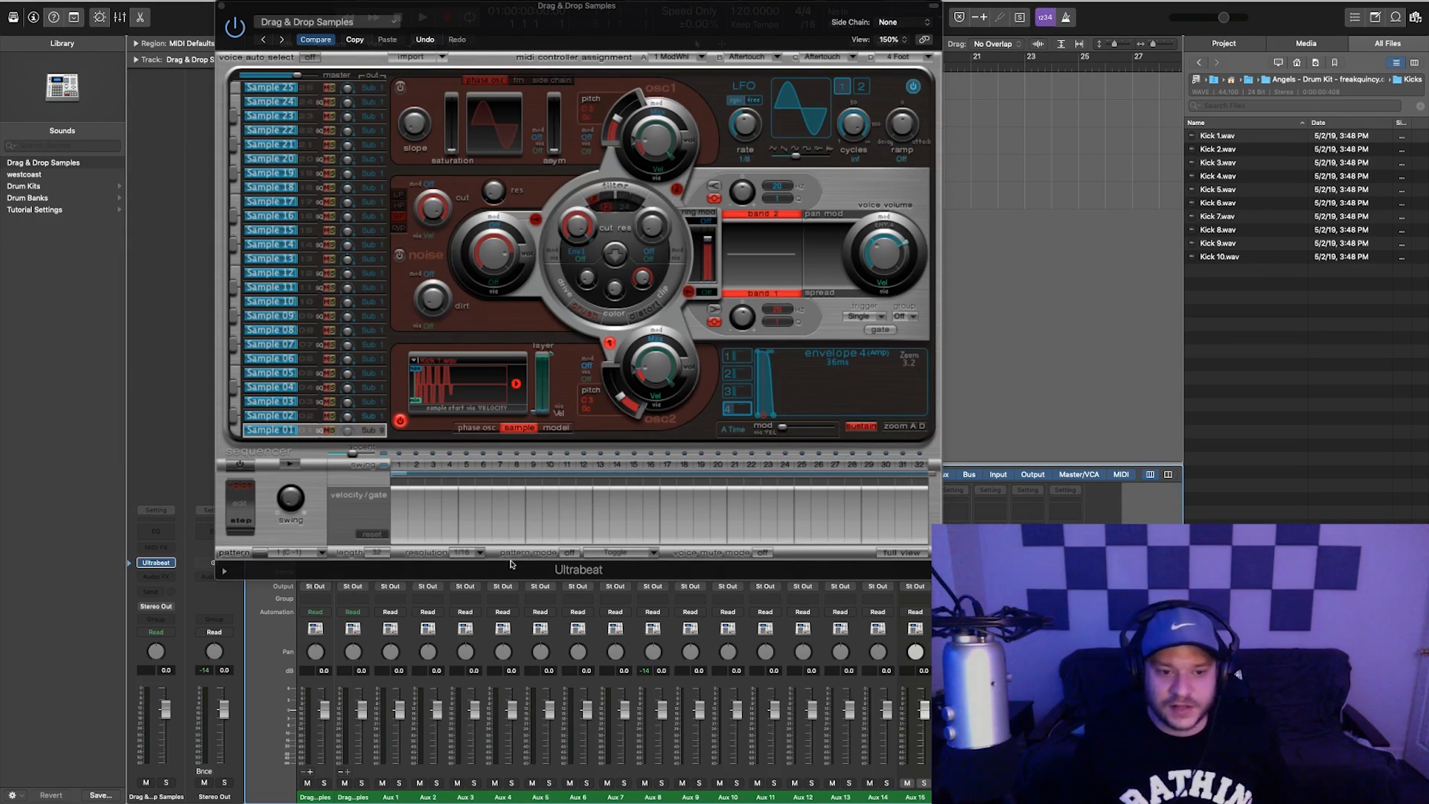
Select the Sample 02 slot in Ultrabeat and open the drum kit's Snares folder in the file browser
left_click_drag(472, 29, 488, 30)
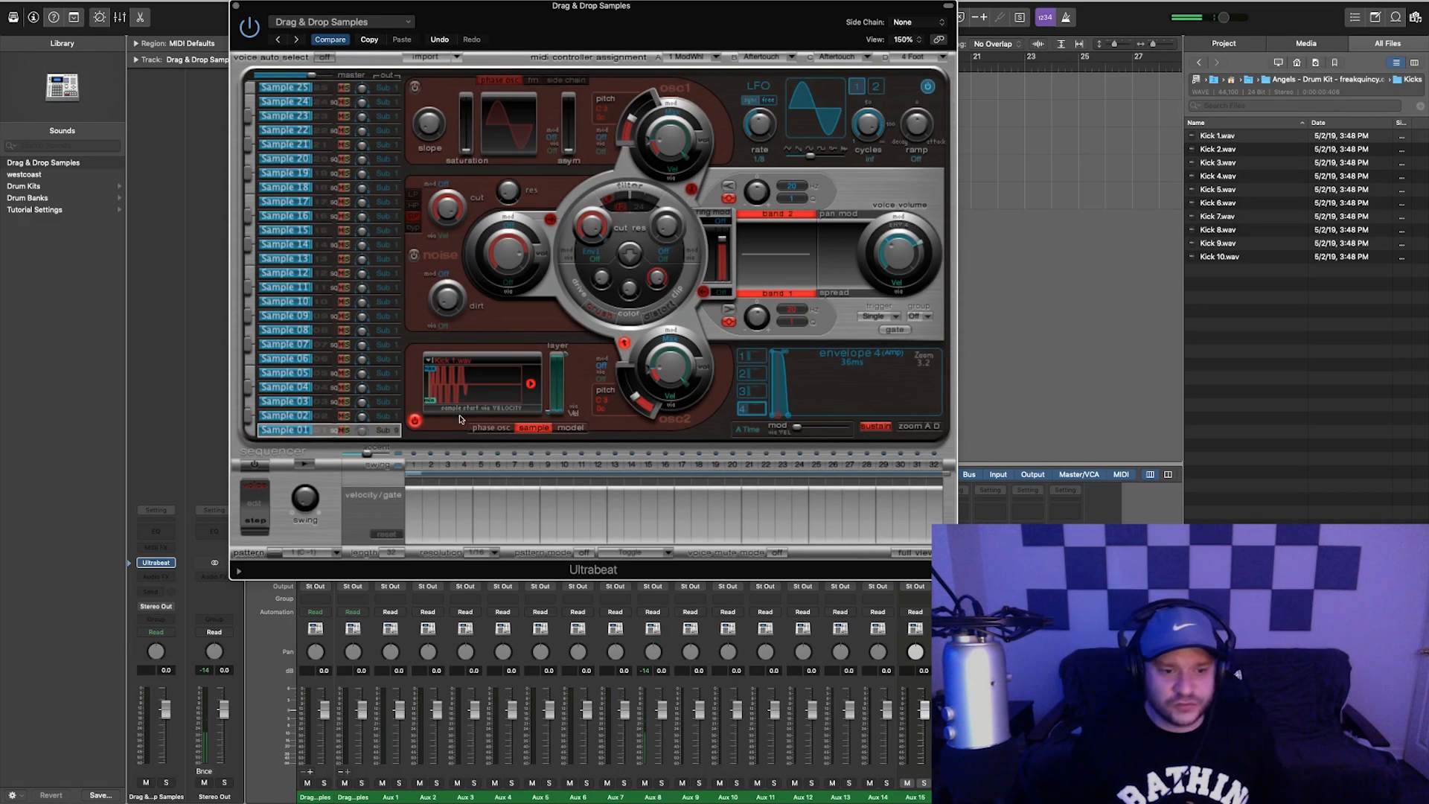
left_click(323, 417)
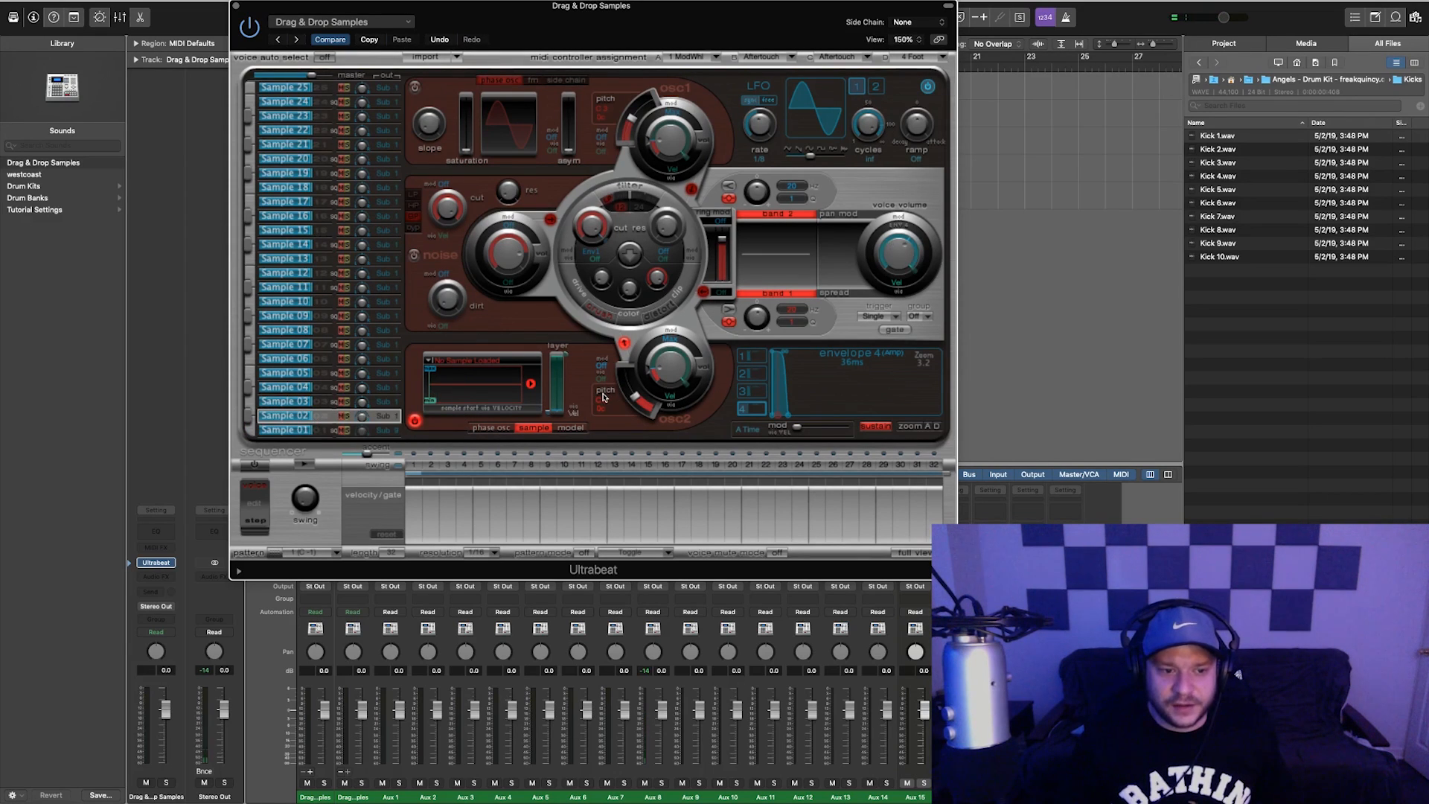
left_click(1198, 62)
left_click(1211, 204)
double_click(1211, 203)
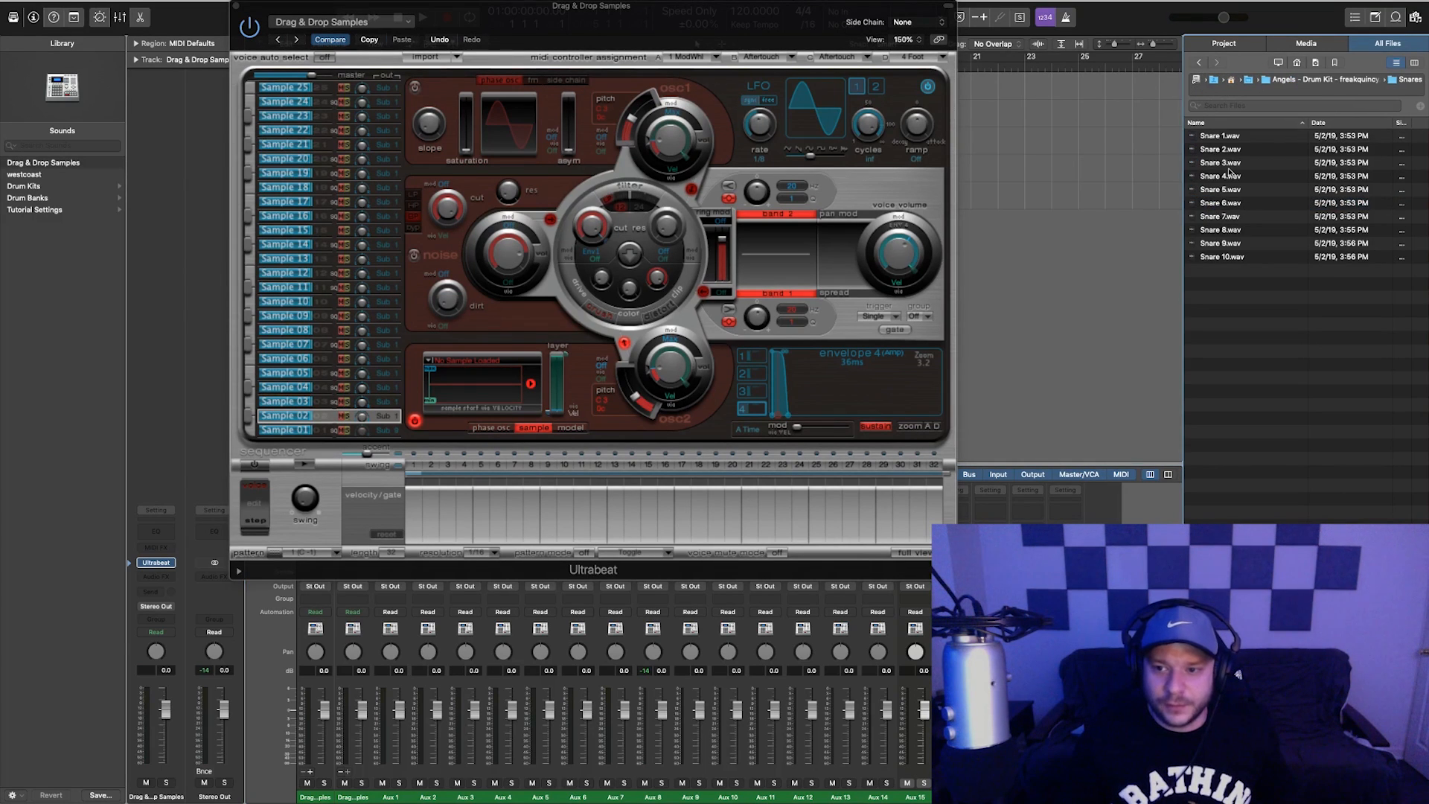
Audition several snares from the Snares folder and load Snare 6.wav into the Sample 02 slot
left_click(1227, 162)
left_click(1226, 191)
left_click(1224, 217)
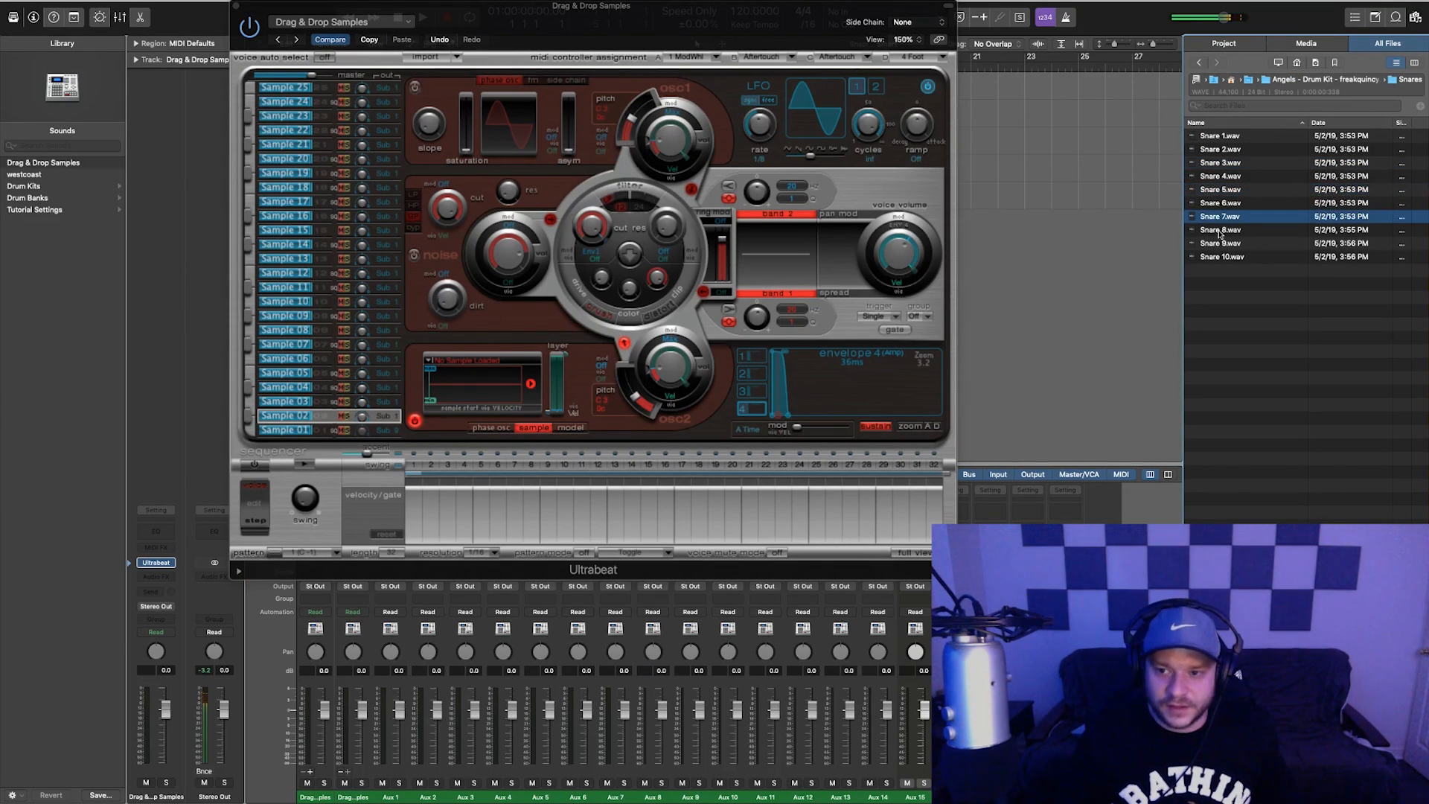
left_click(1220, 231)
left_click(1223, 244)
left_click(1223, 204)
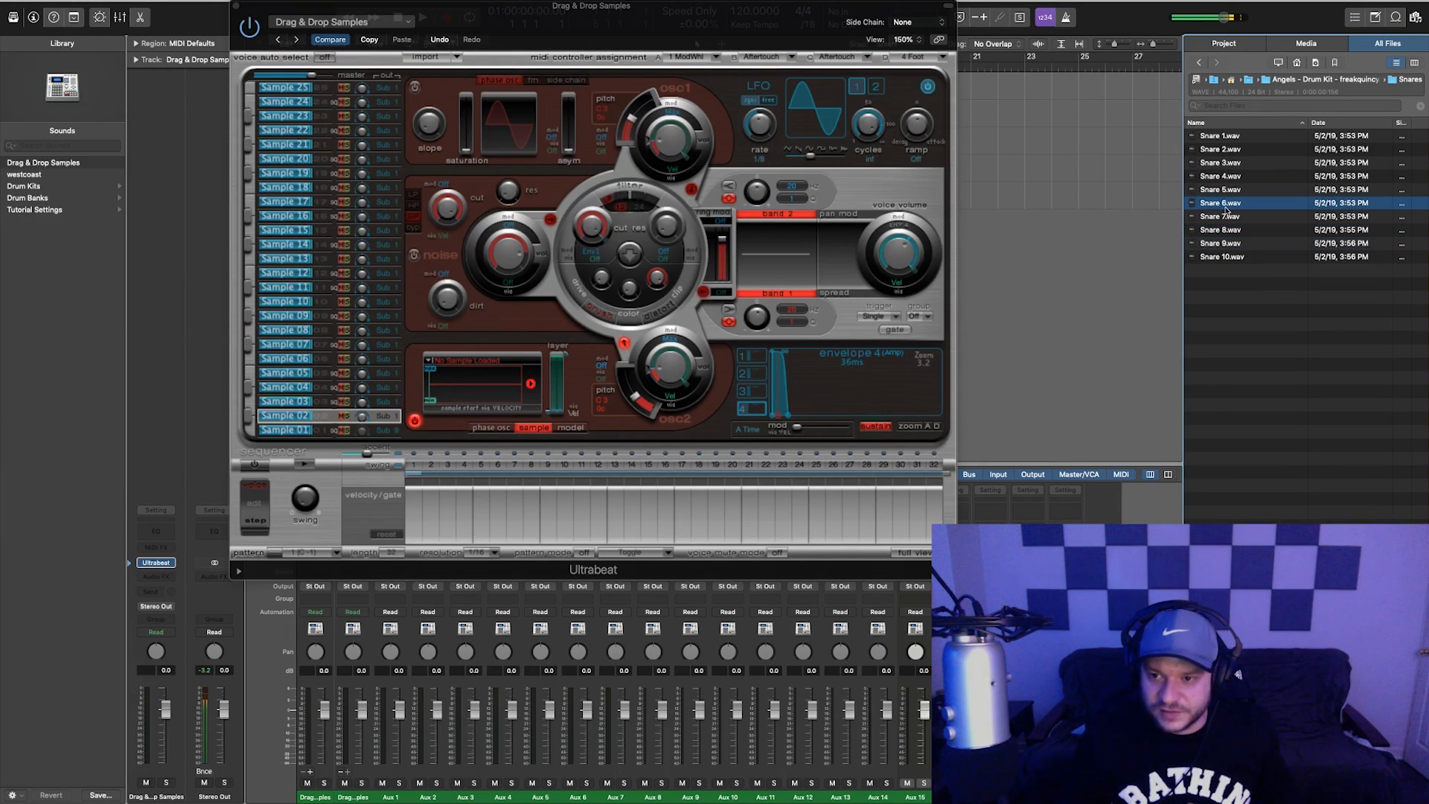
left_click_drag(1211, 209, 470, 400)
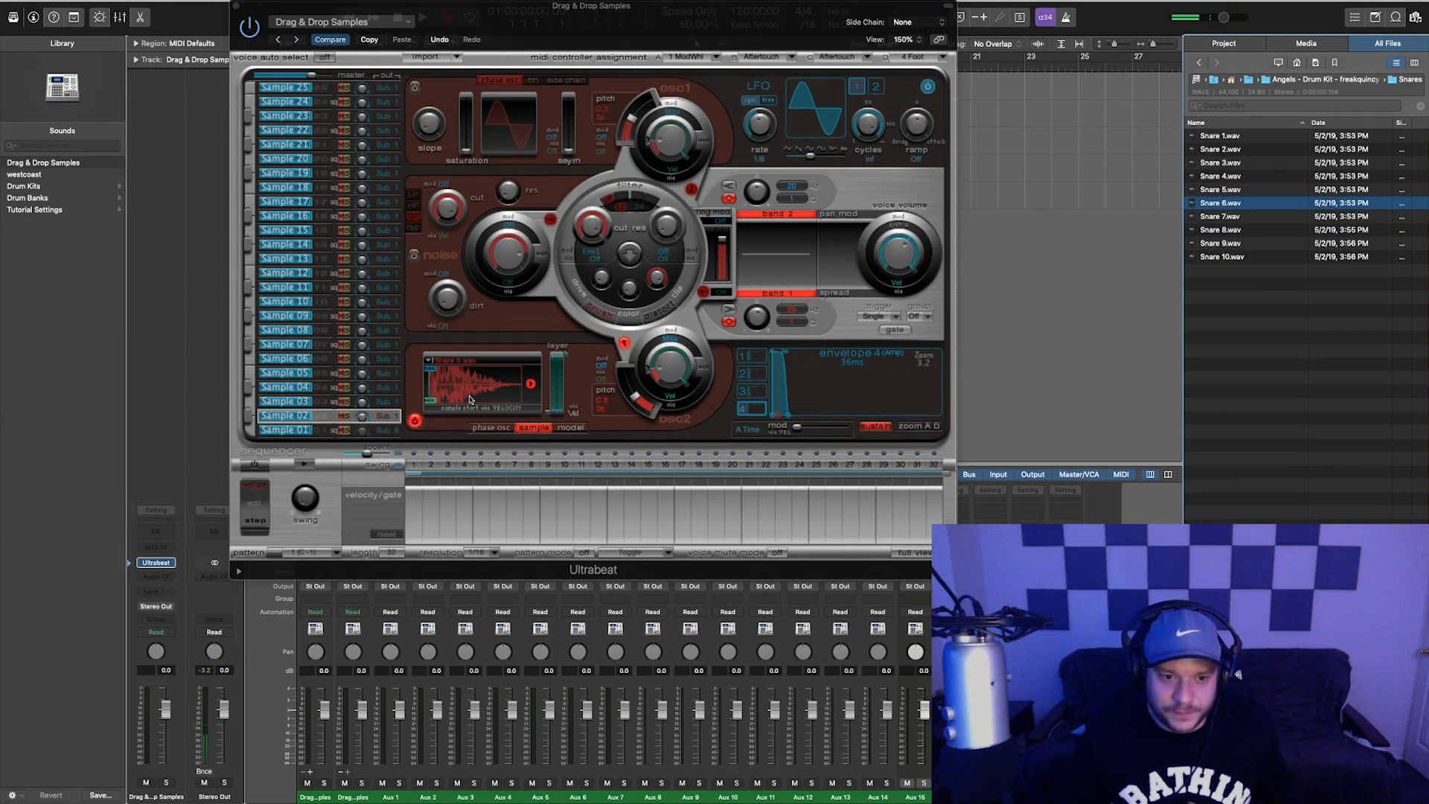
Lower the voice volume of the snare in Sample 02 and reset the peak level display on its channel strip
left_click(474, 387)
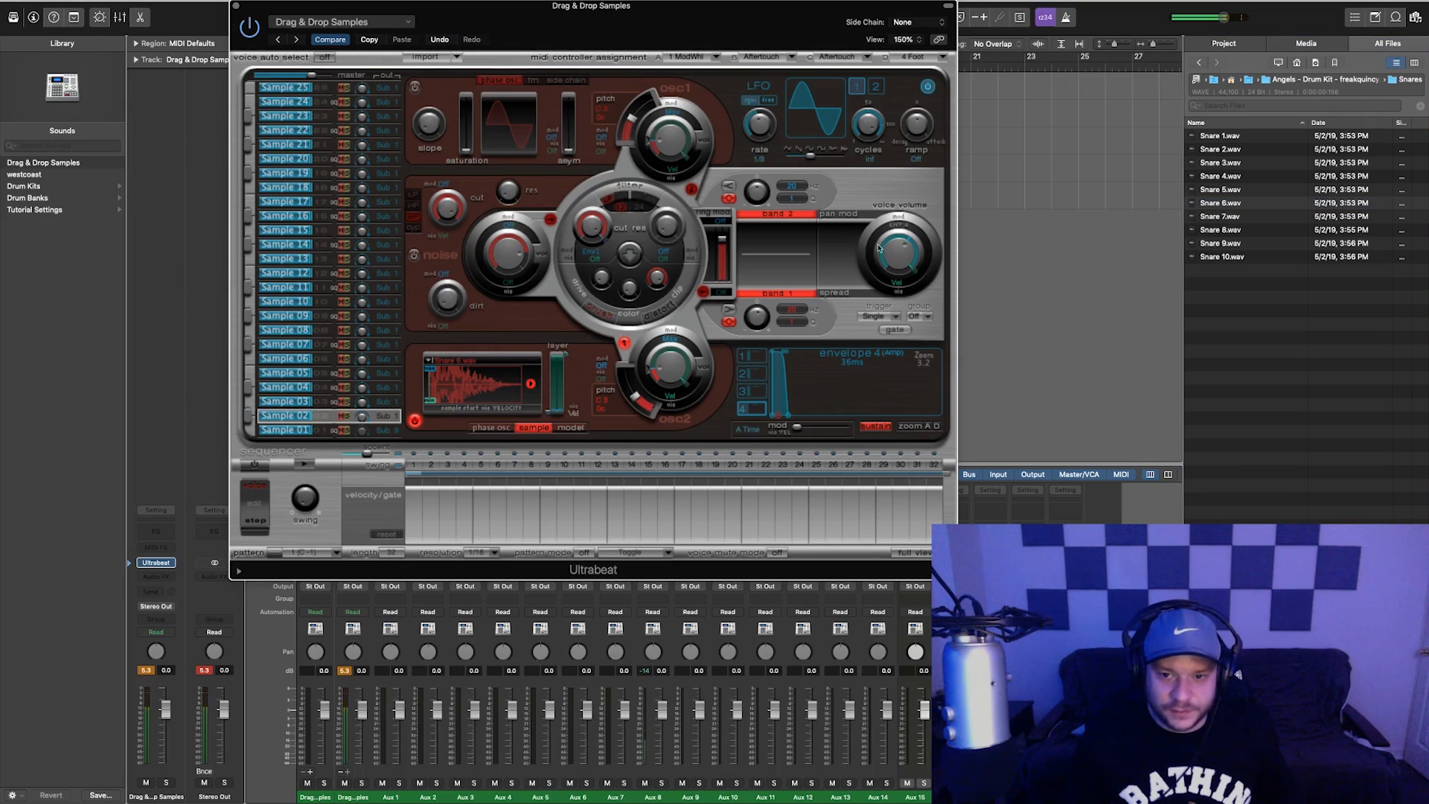
left_click_drag(889, 247, 889, 280)
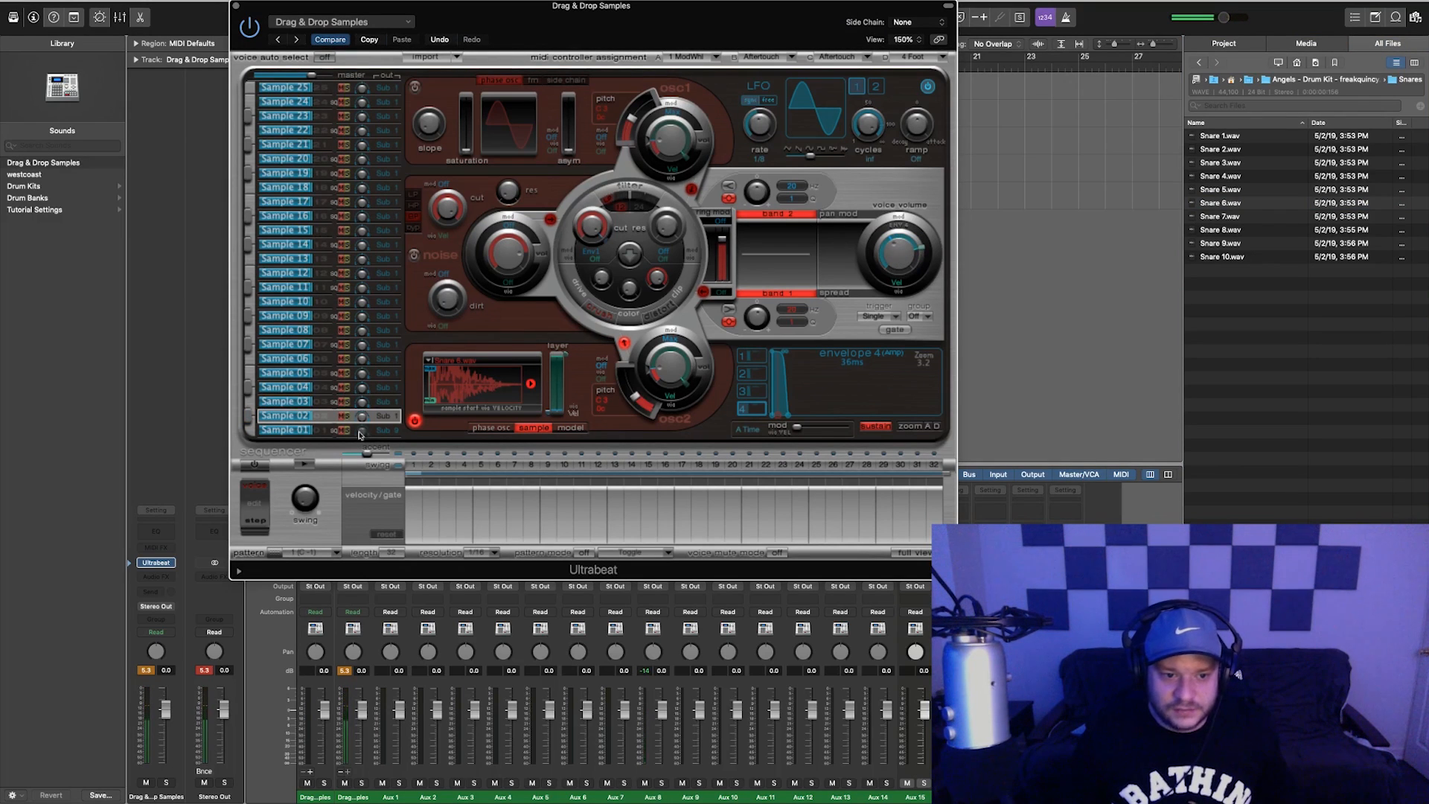
left_click(346, 670)
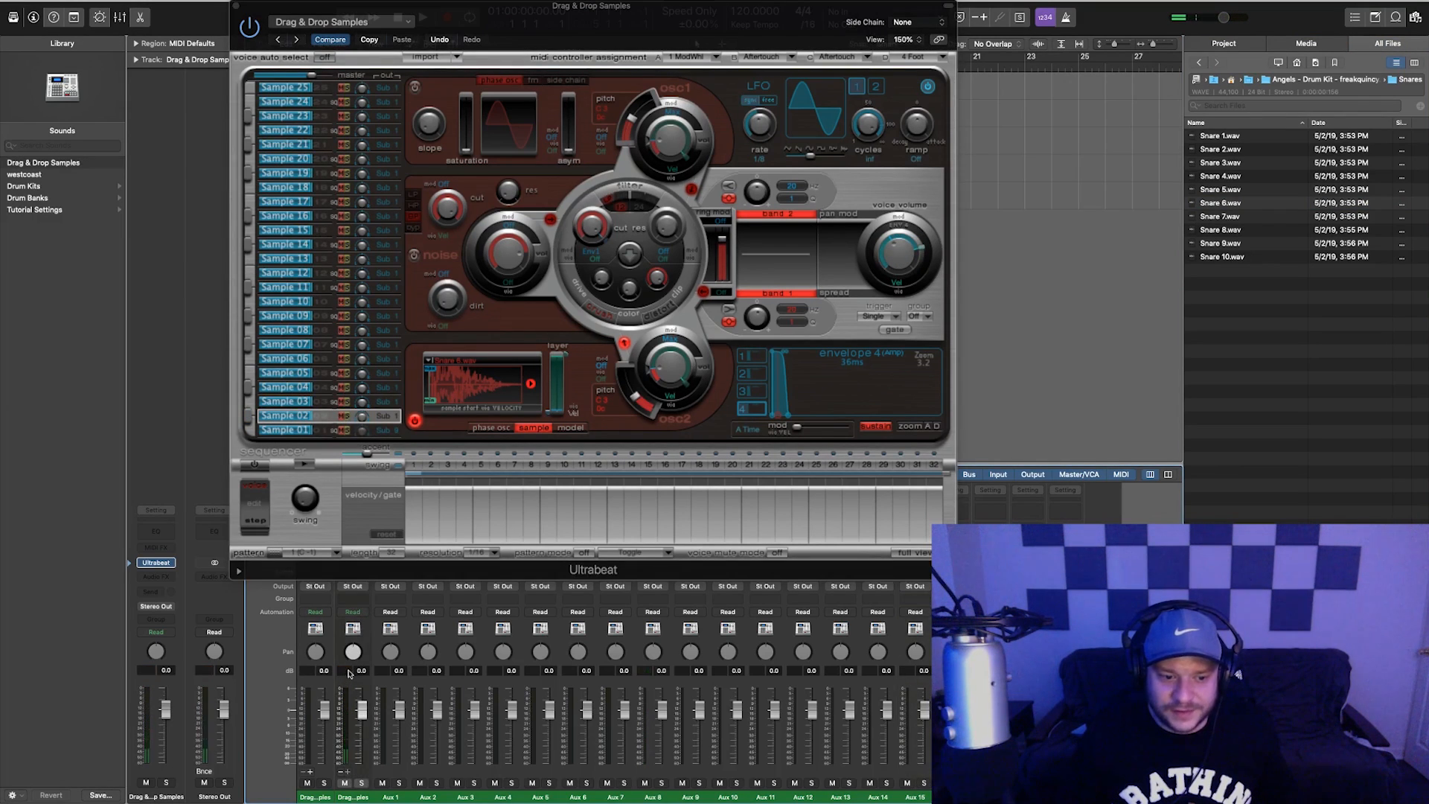
left_click_drag(900, 260, 900, 265)
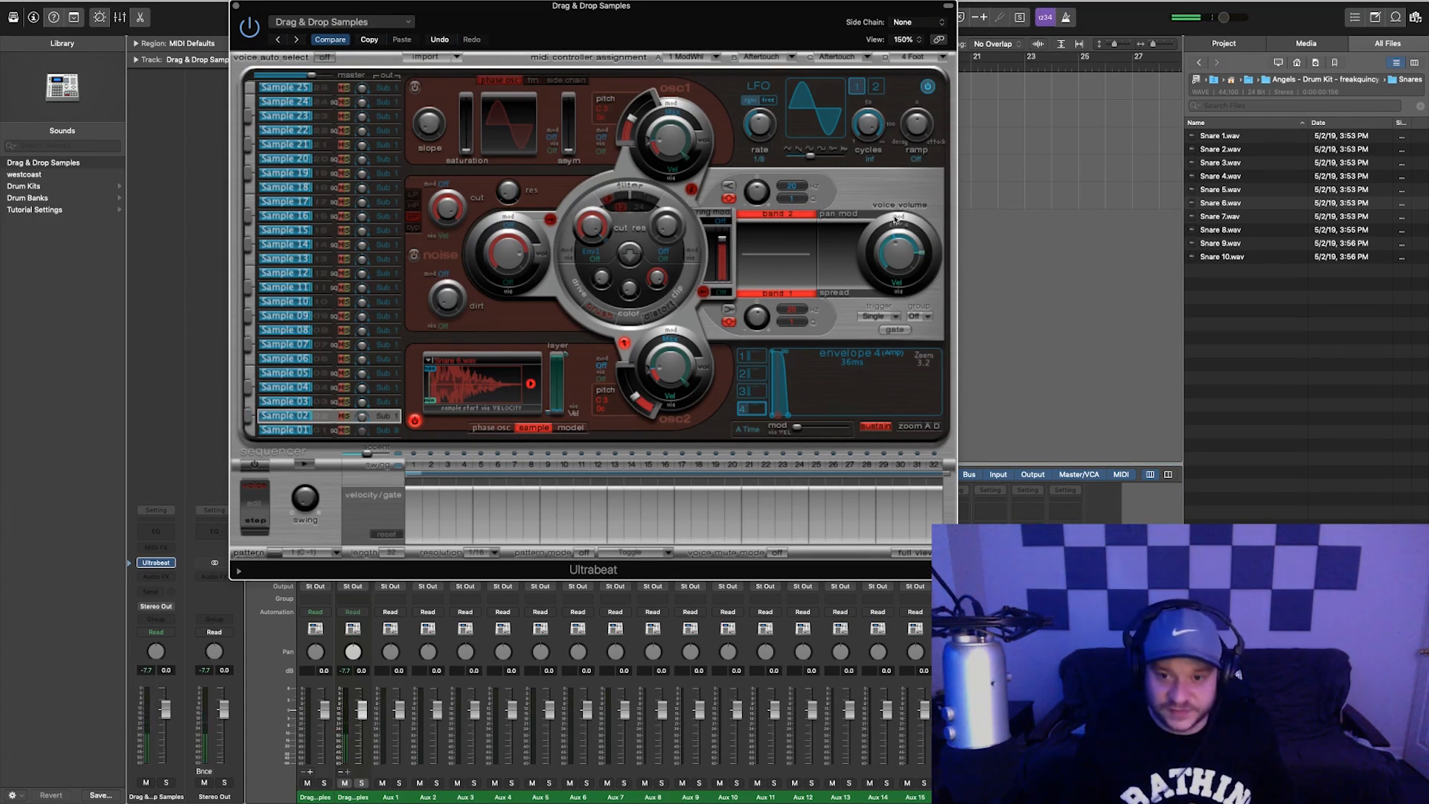
Reselect the Sample 01 slot in Ultrabeat and open the drum kit's Percs folder in the file browser
left_click(322, 431)
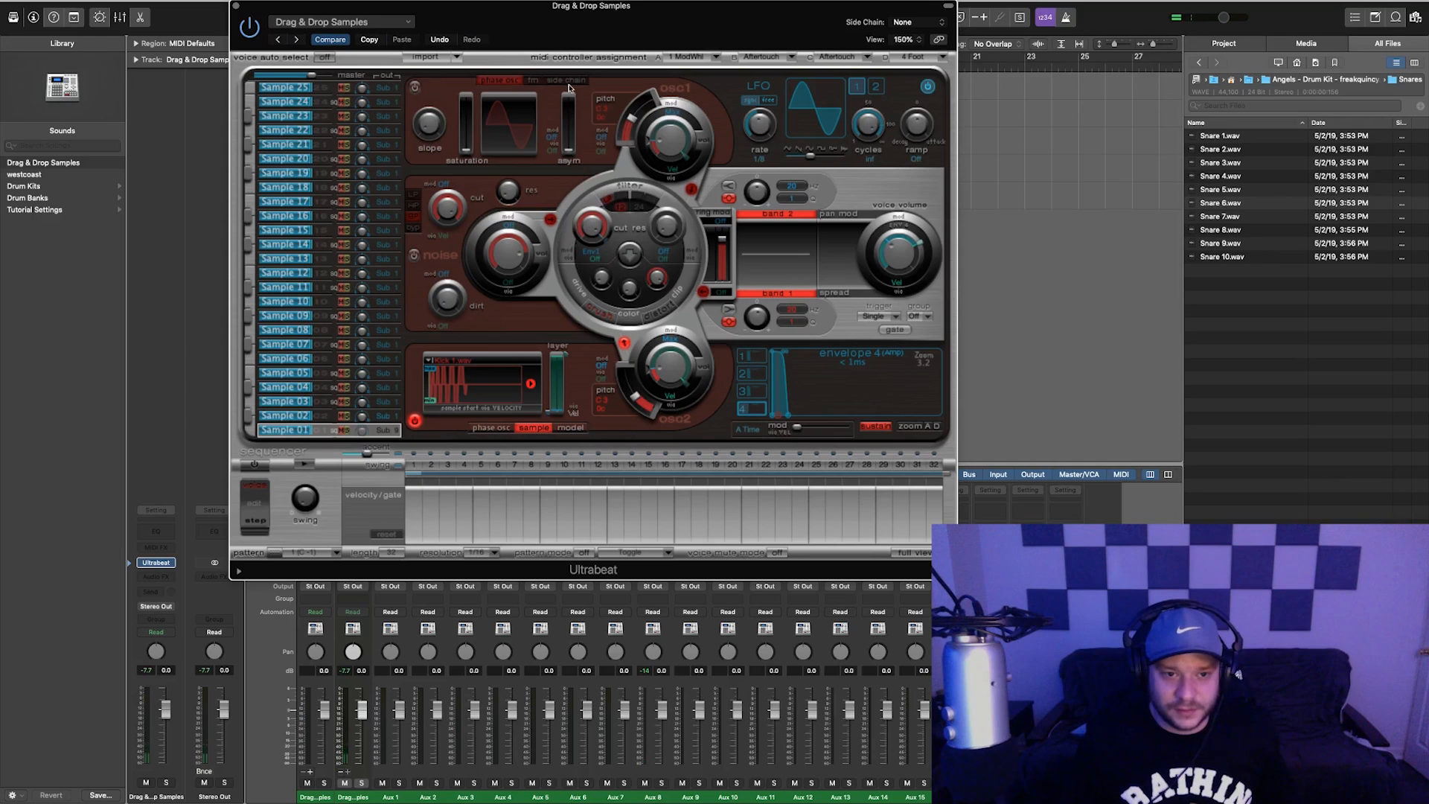
left_click_drag(524, 29, 585, 29)
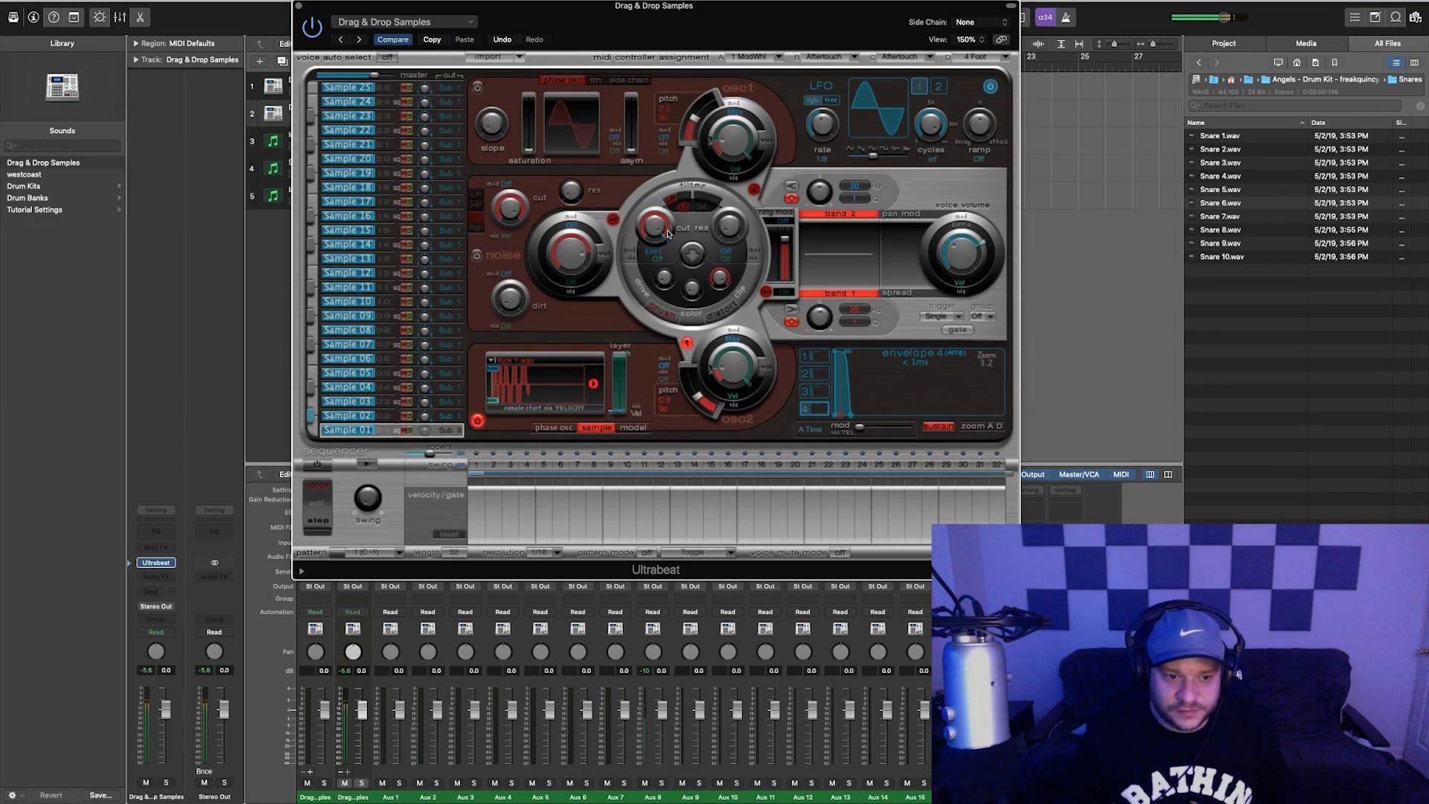
left_click(1220, 79)
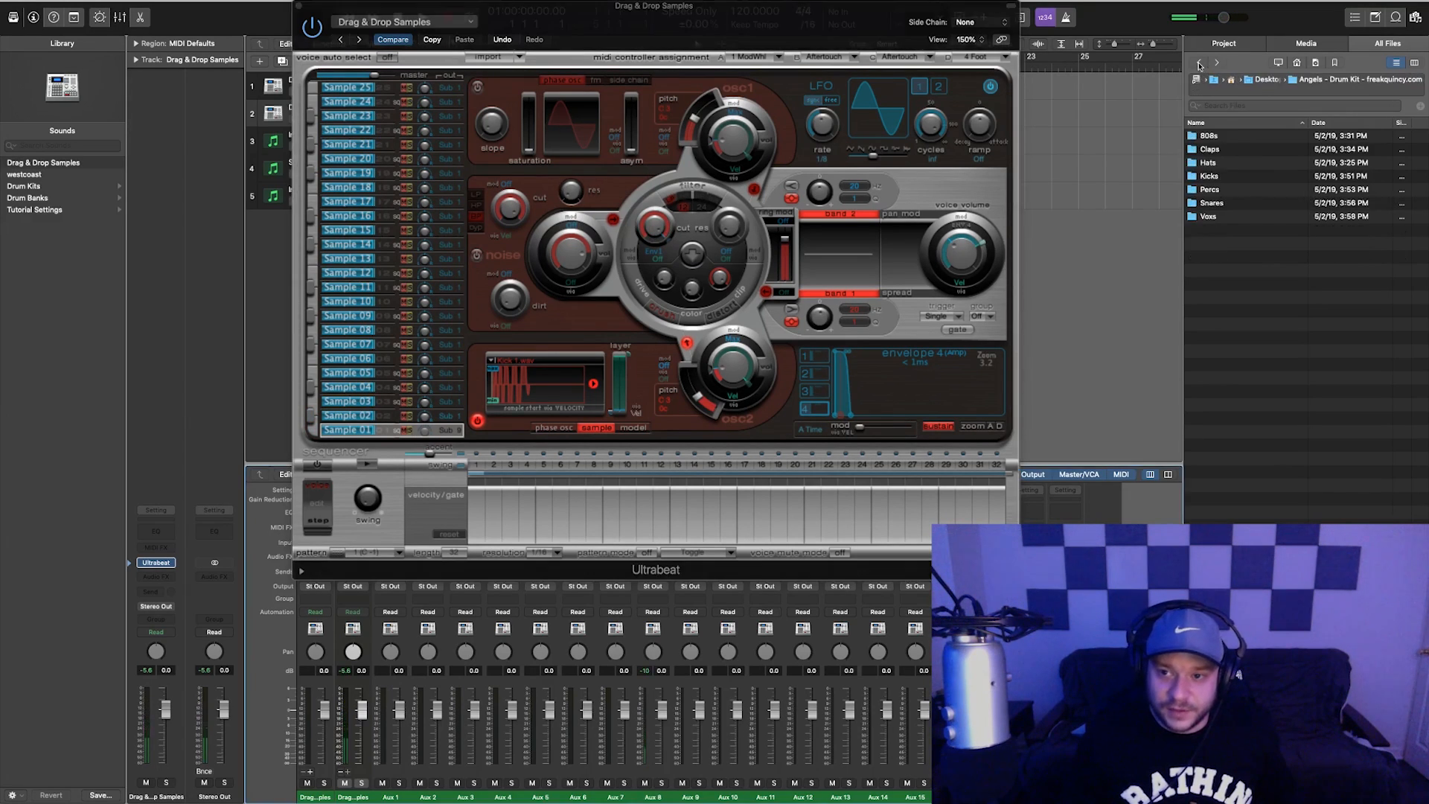
double_click(1210, 190)
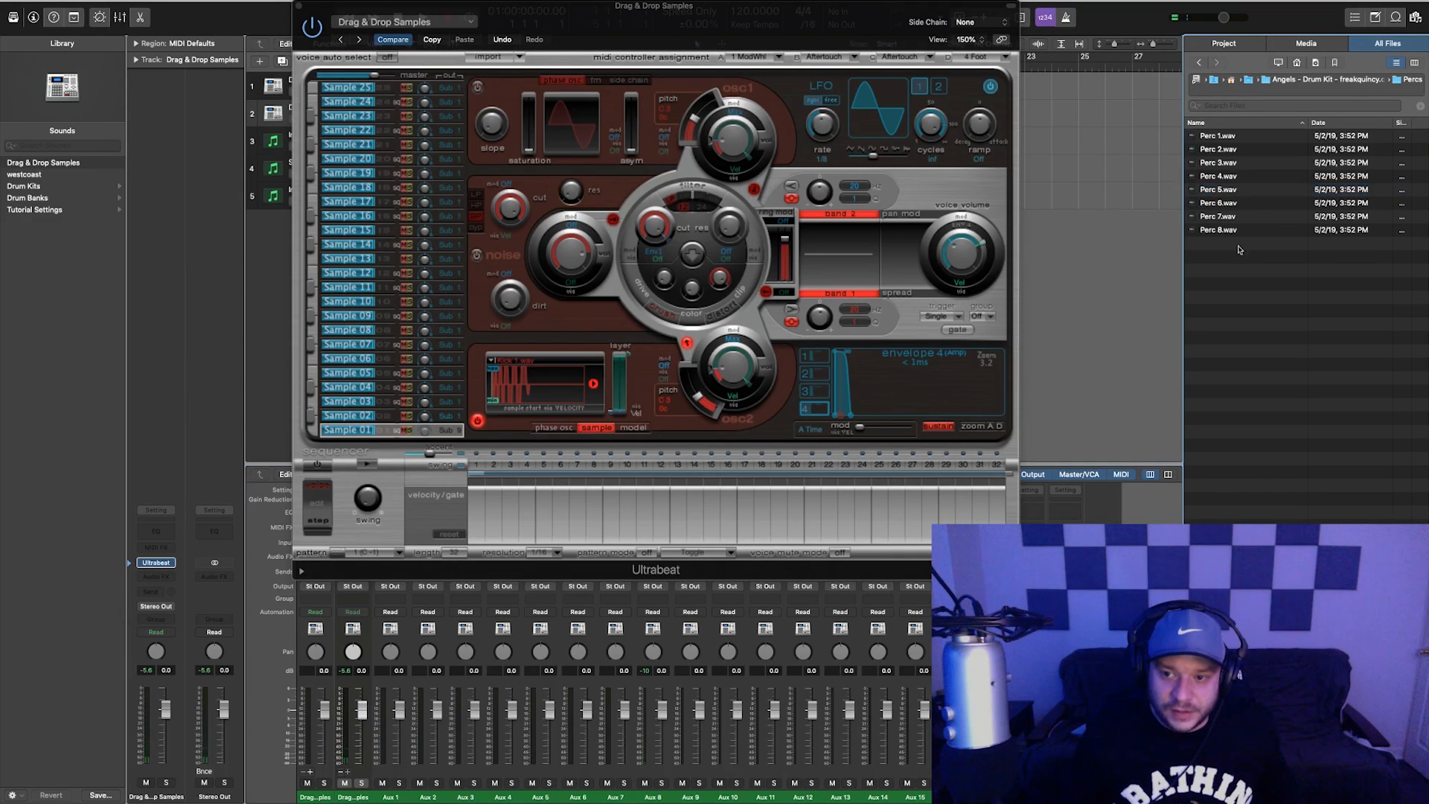
Audition the first percussion samples in the Percs folder and load Perc 3.wav into the Sample 03 slot
left_click(1221, 138)
left_click(1217, 151)
left_click(1215, 165)
left_click(1216, 178)
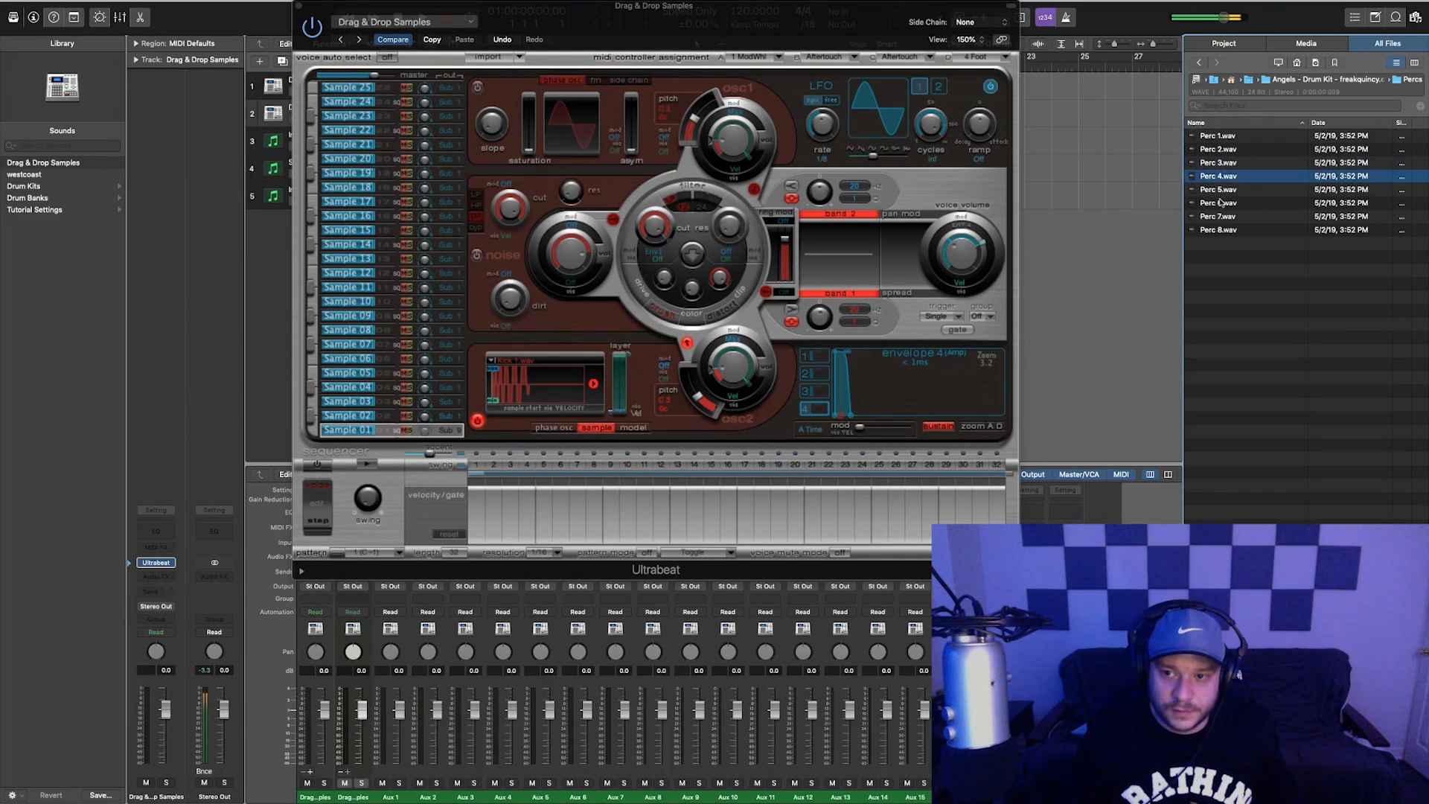
left_click(1217, 191)
left_click_drag(1219, 179, 1271, 189)
left_click(362, 402)
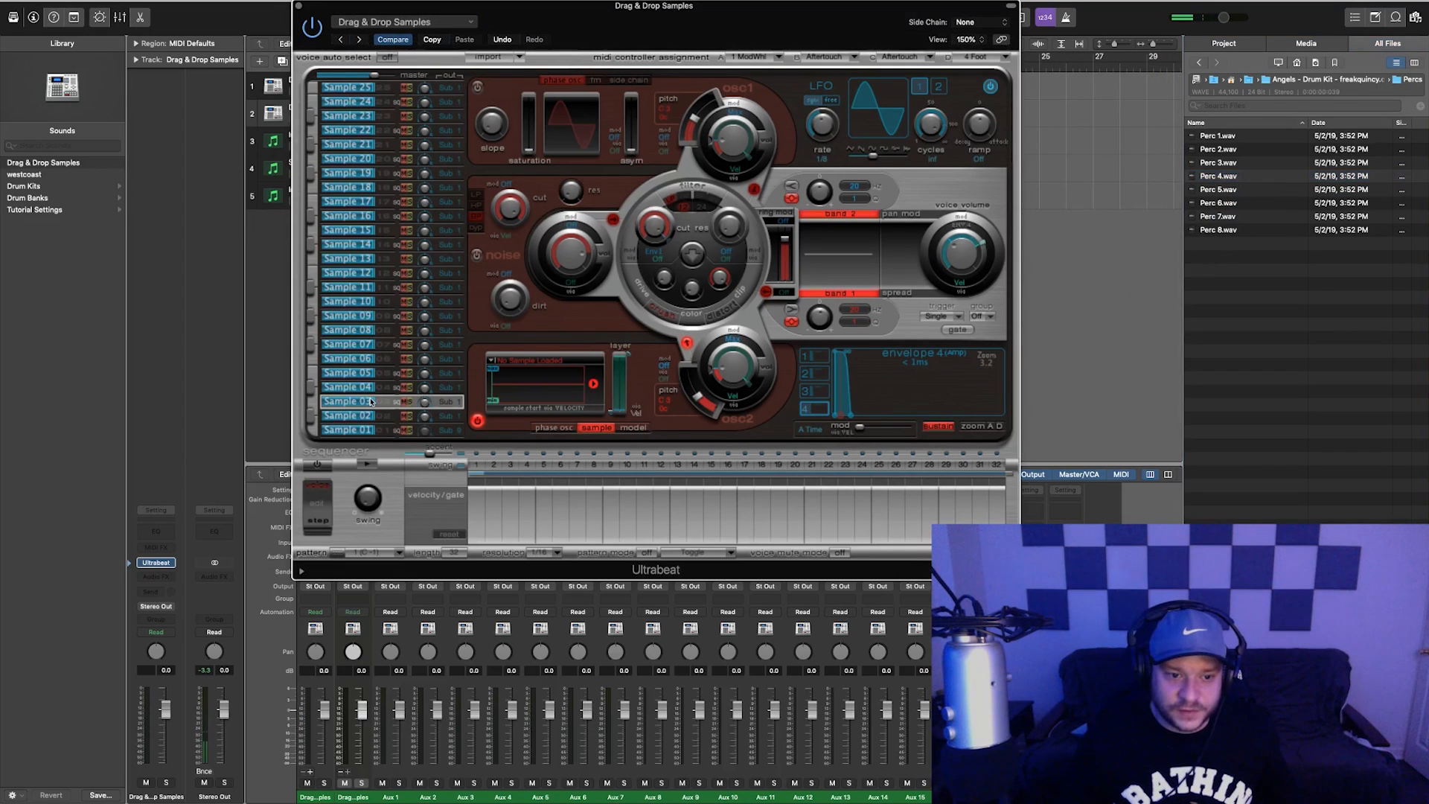
left_click_drag(1223, 164, 521, 387)
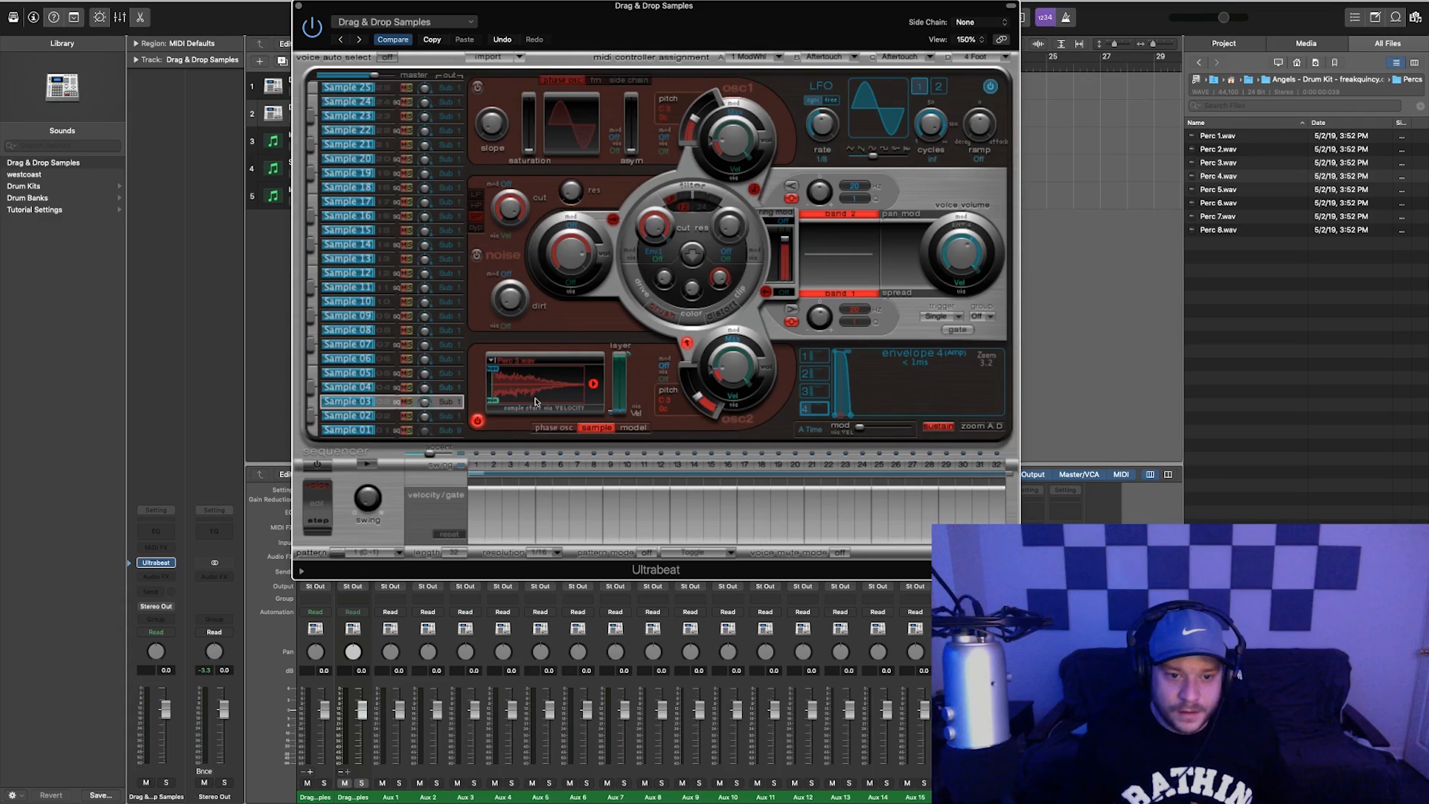
Route Sample 02 to Sub Group 2 (3-4) and Sample 03 to Sub Group 3 (5-6)
left_click(387, 431)
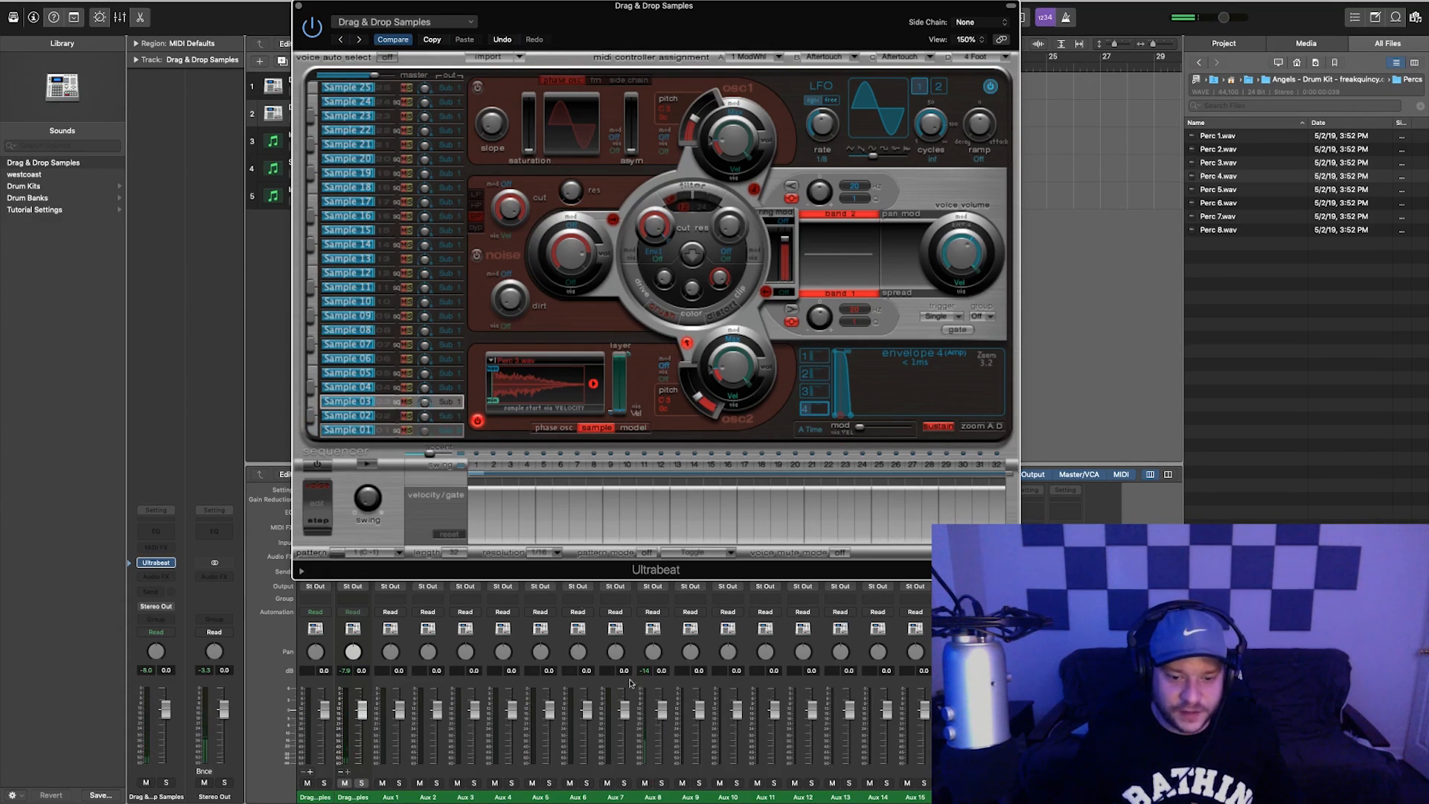
left_click(426, 415)
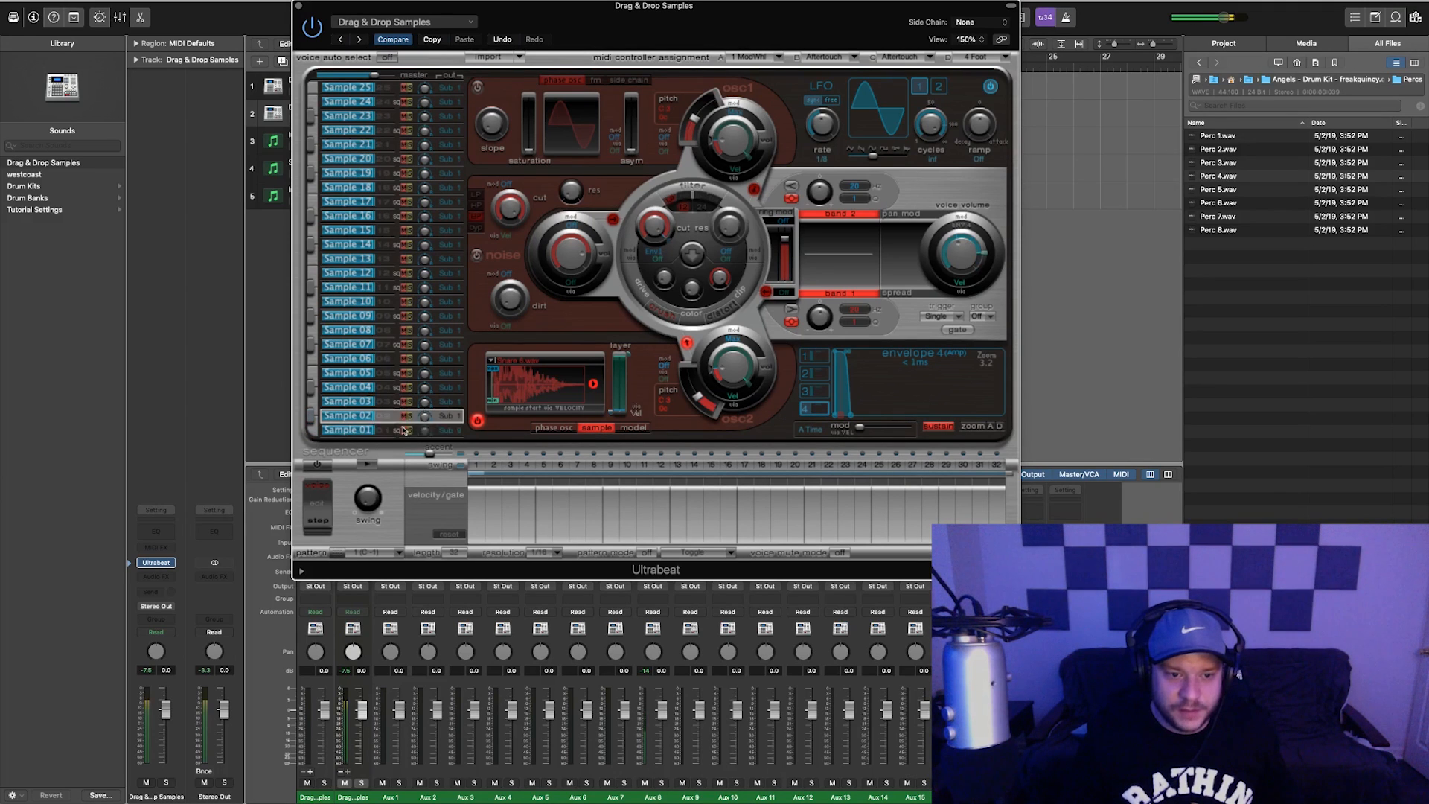
left_click(447, 415)
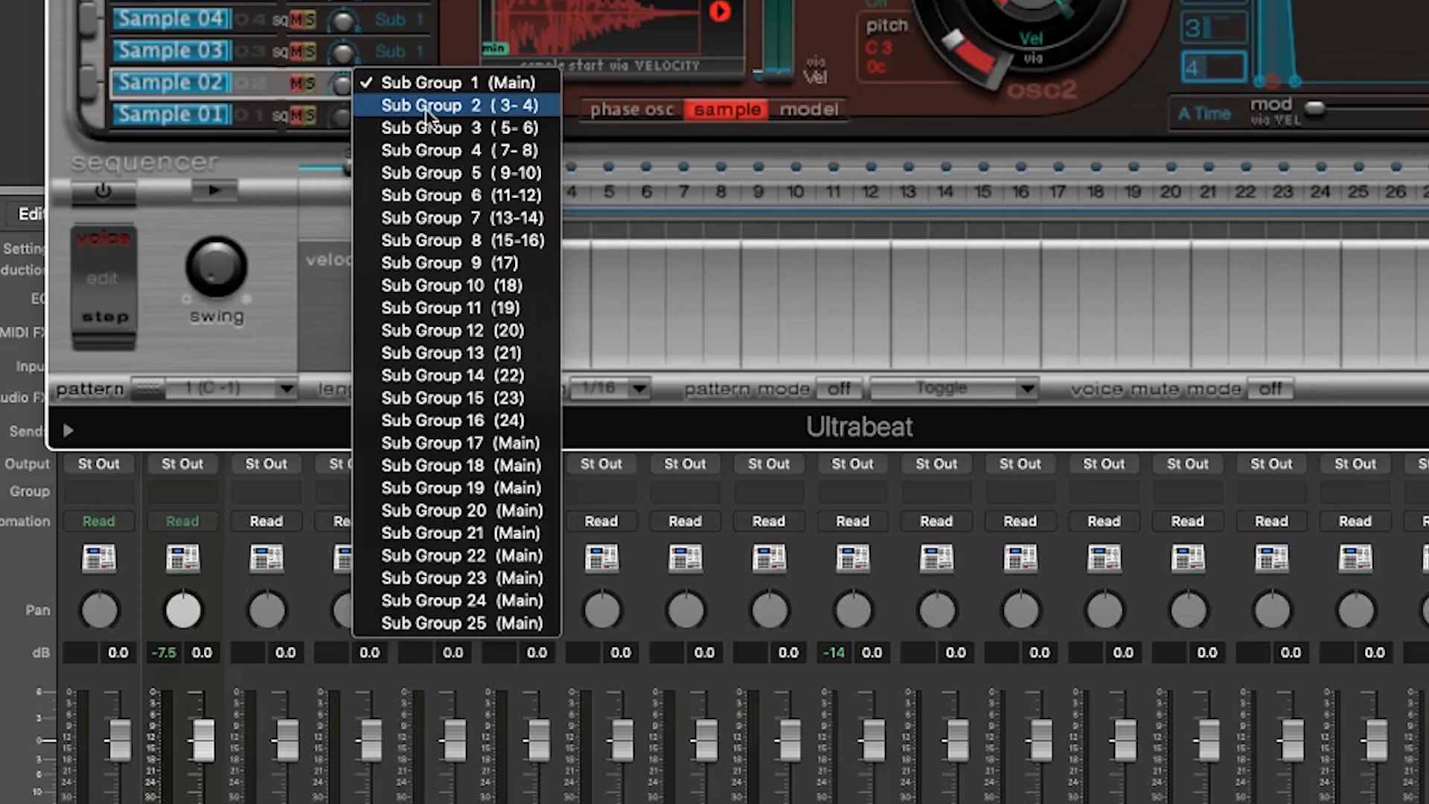
left_click(427, 112)
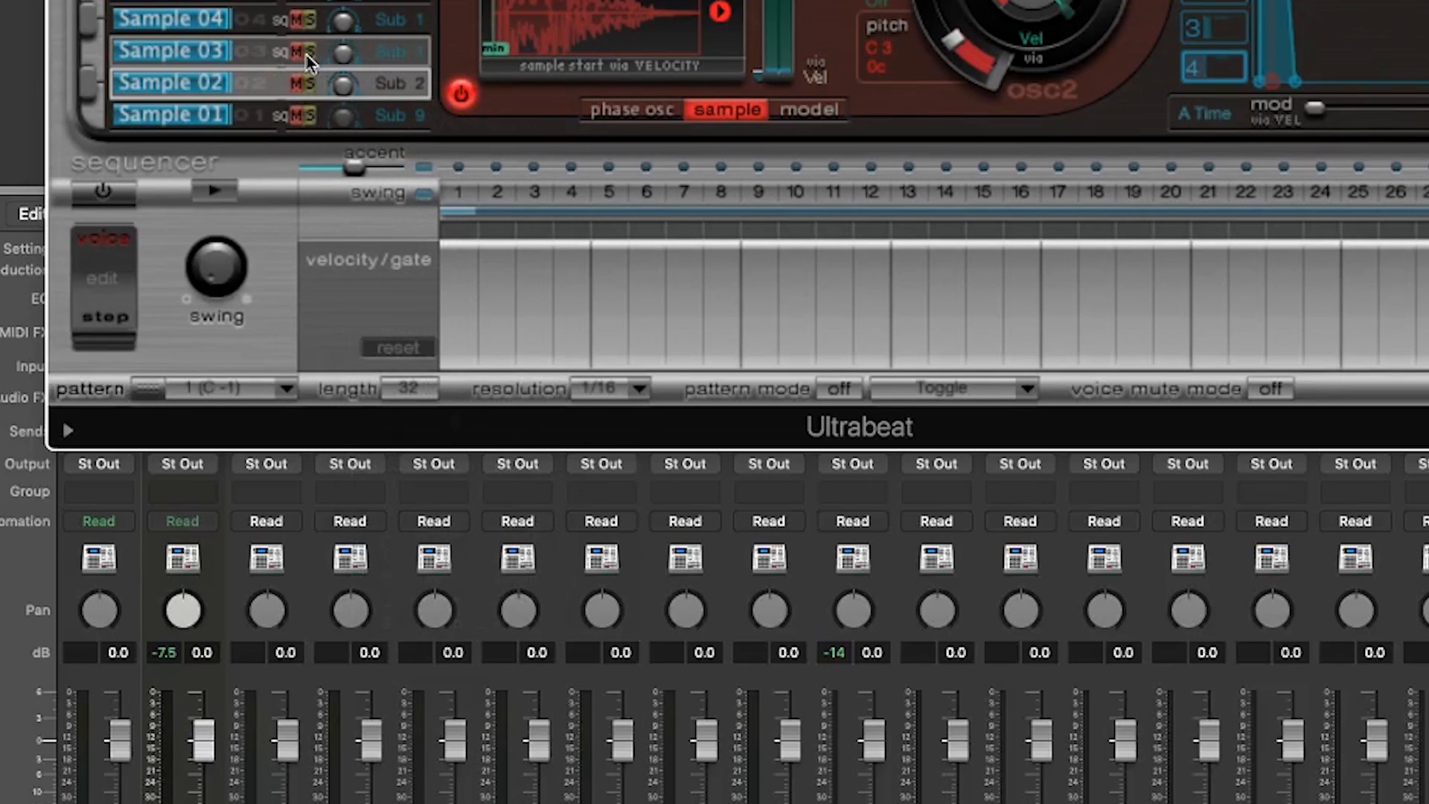
left_click(402, 54)
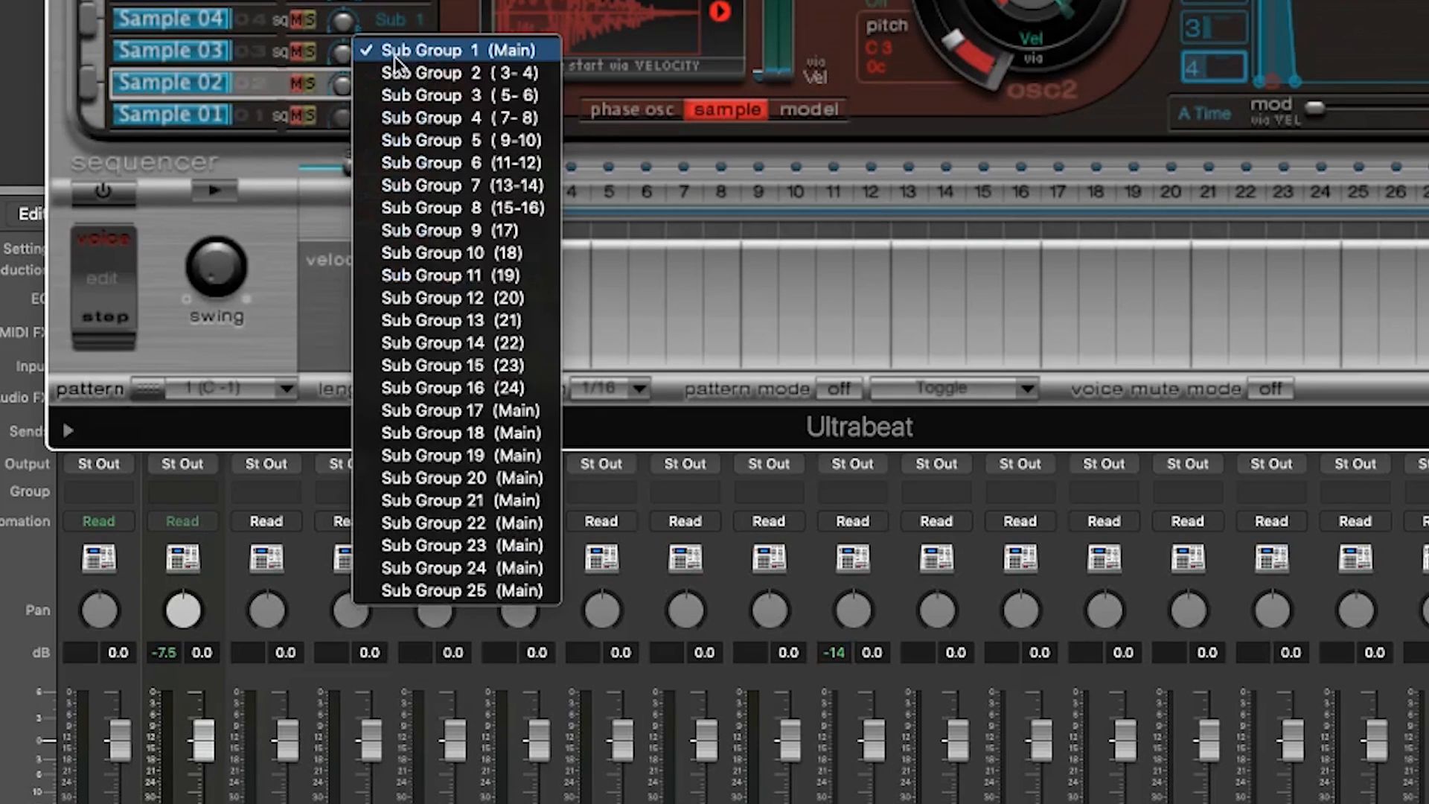
left_click(434, 101)
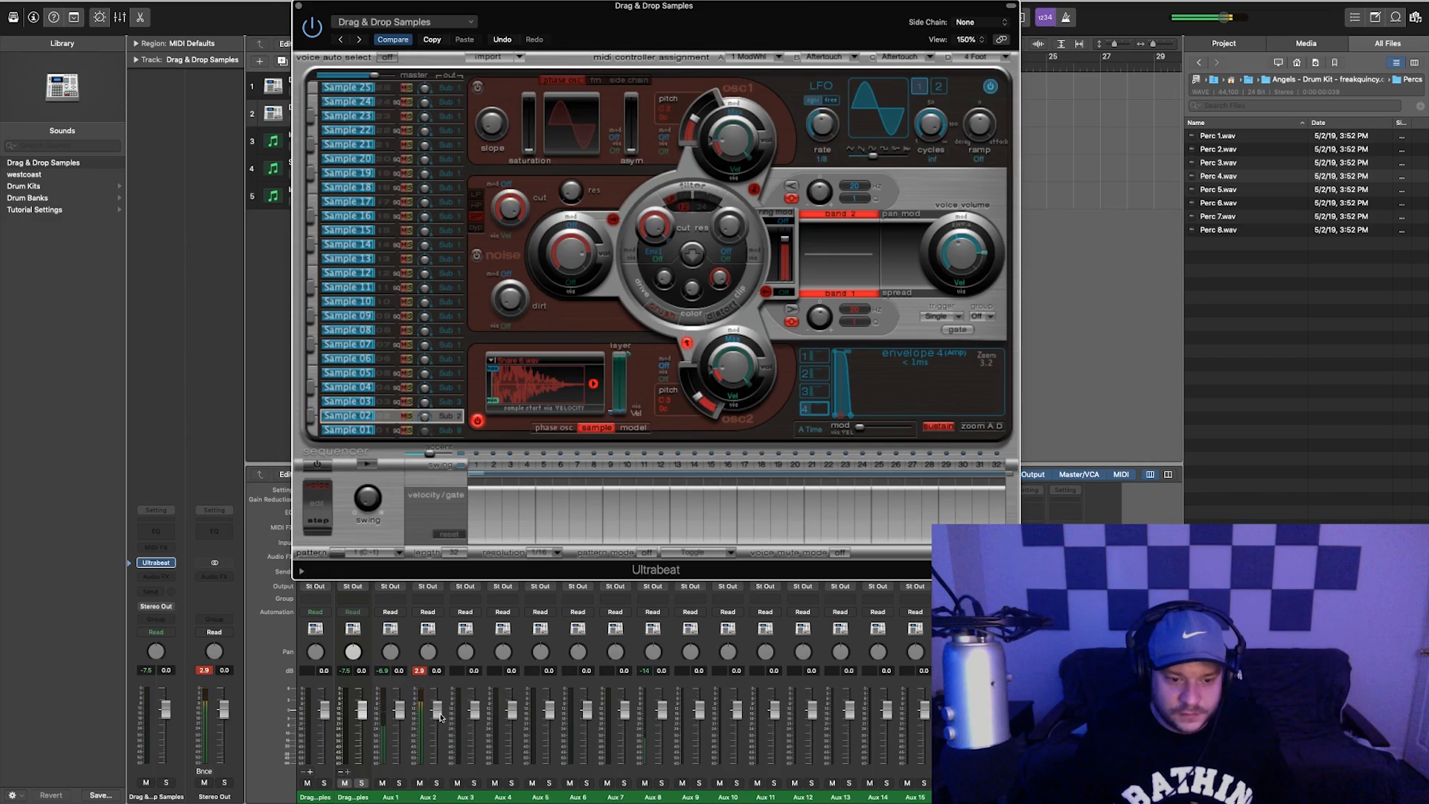
Lower the Aux 2 channel fader to -3.4 dB and reset its peak level display
left_click_drag(372, 745, 371, 792)
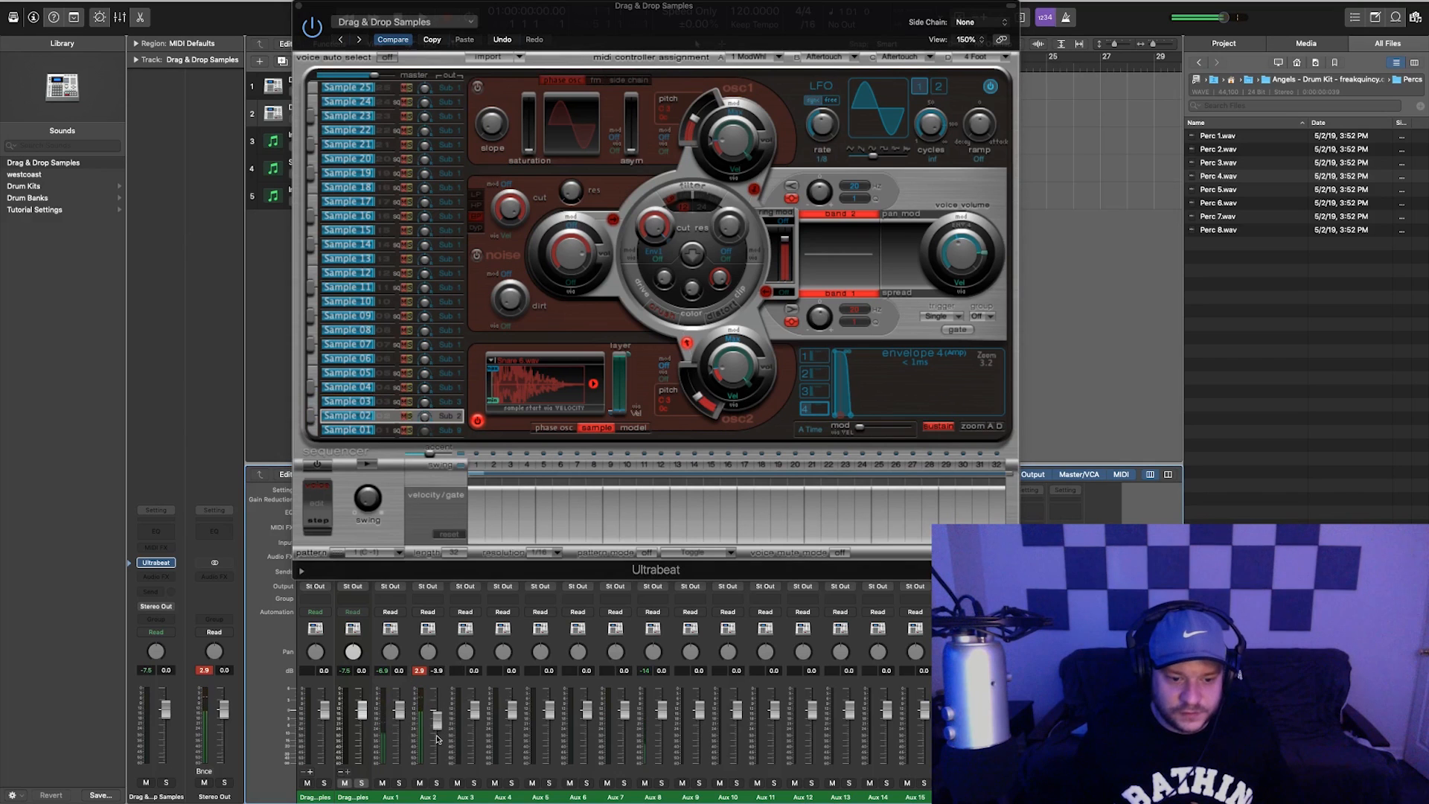
left_click(388, 401)
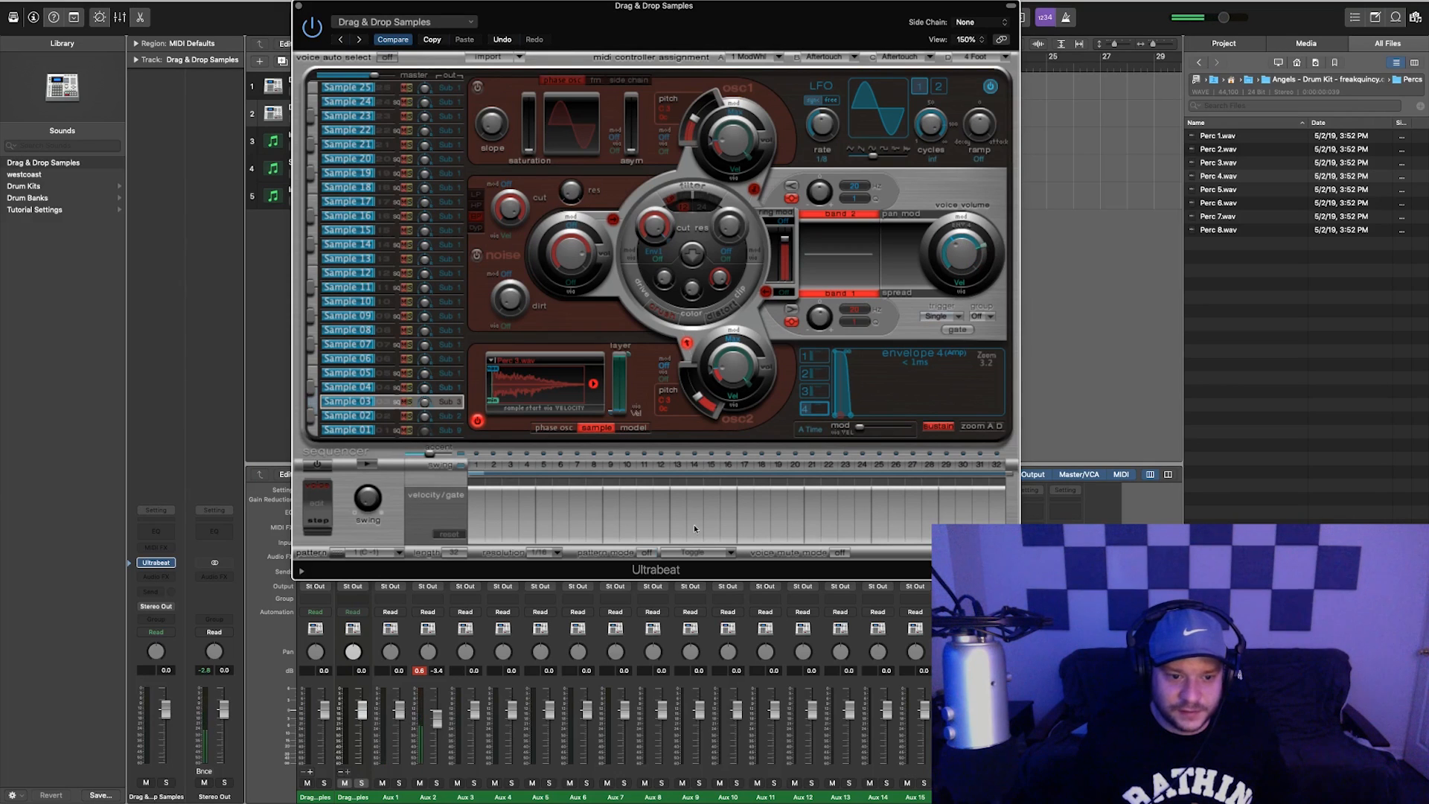
left_click(421, 671)
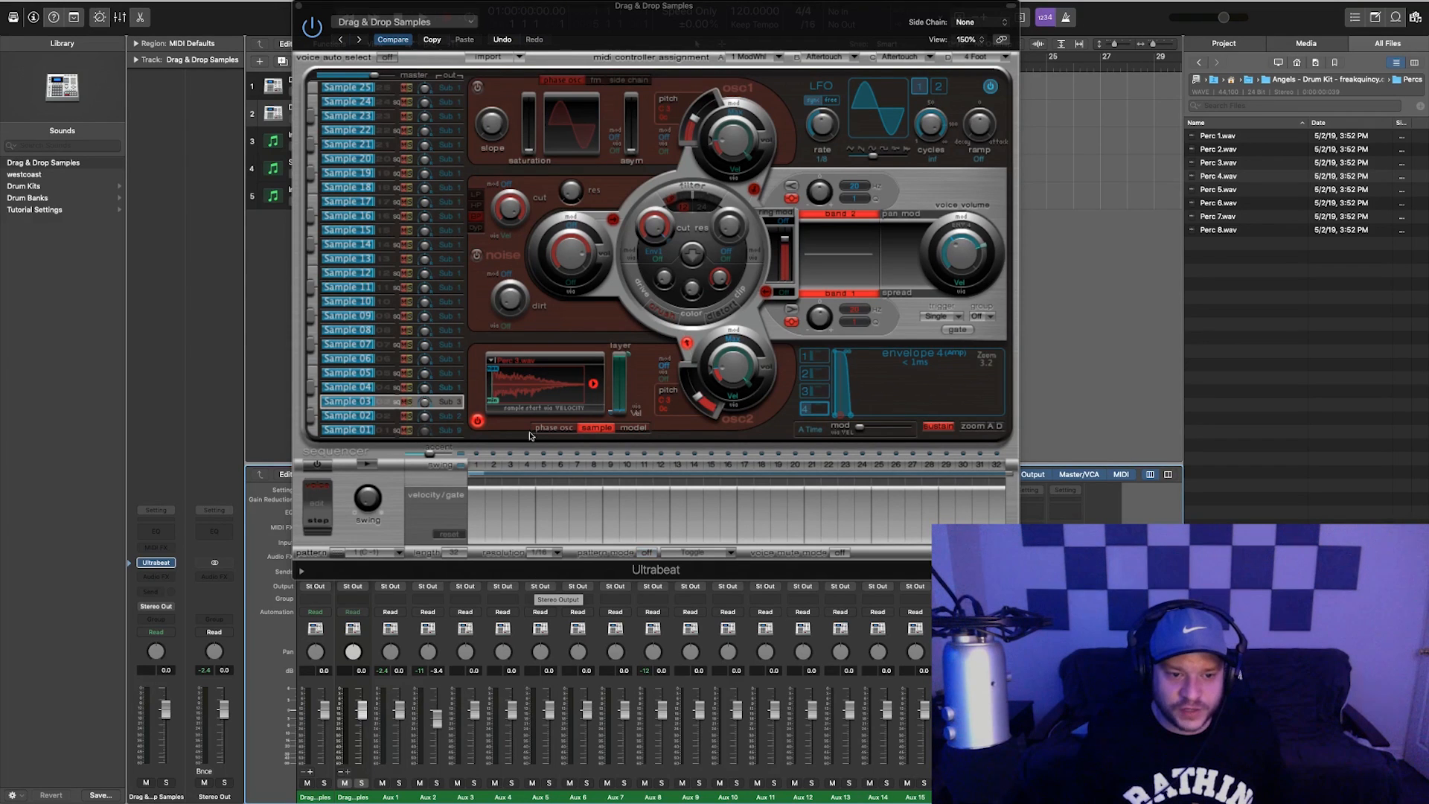
Reposition the Ultrabeat window over the tracks area so the transport controls and the mixer faders stay visible
left_click_drag(660, 6, 490, 771)
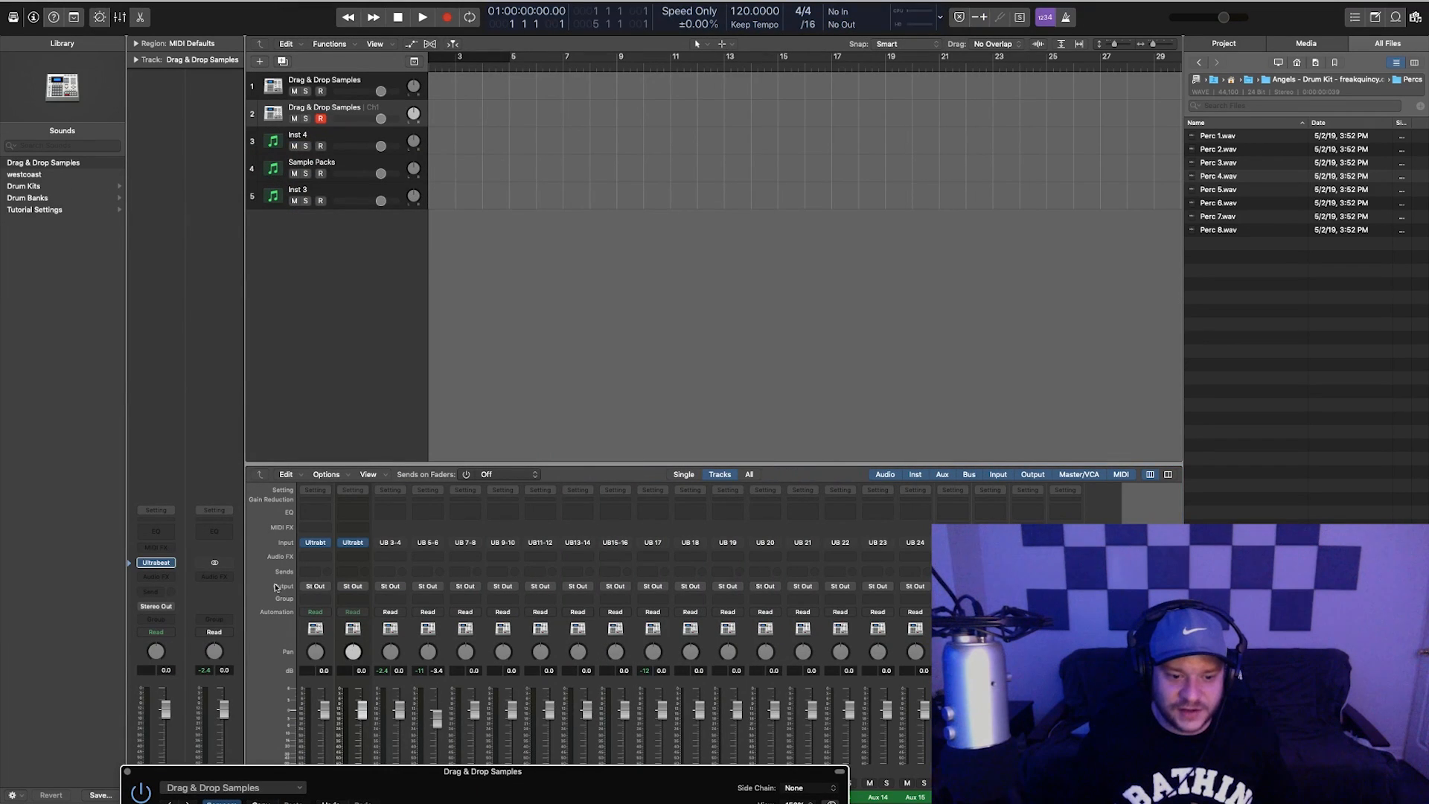
left_click_drag(597, 794, 658, 152)
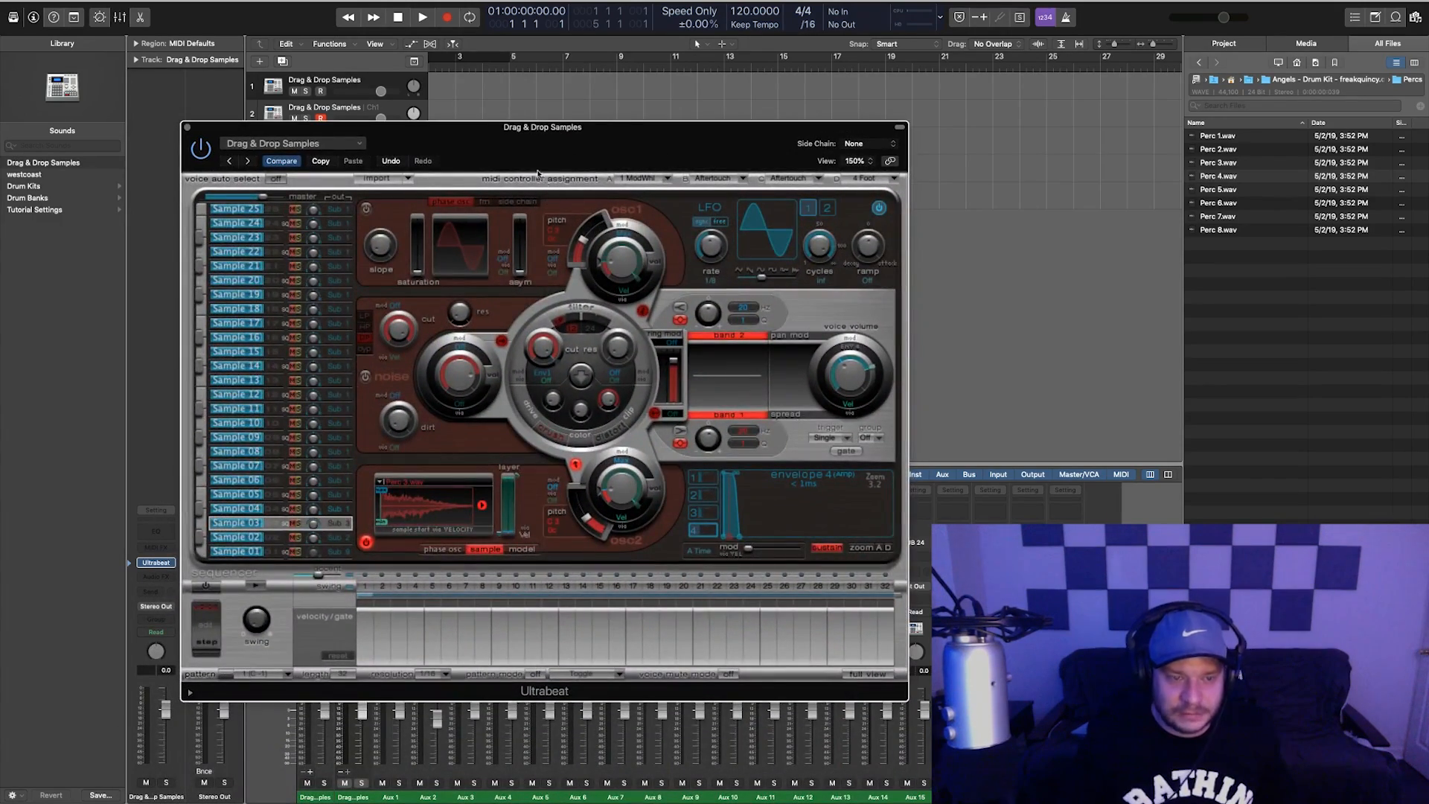
left_click_drag(537, 173, 519, 145)
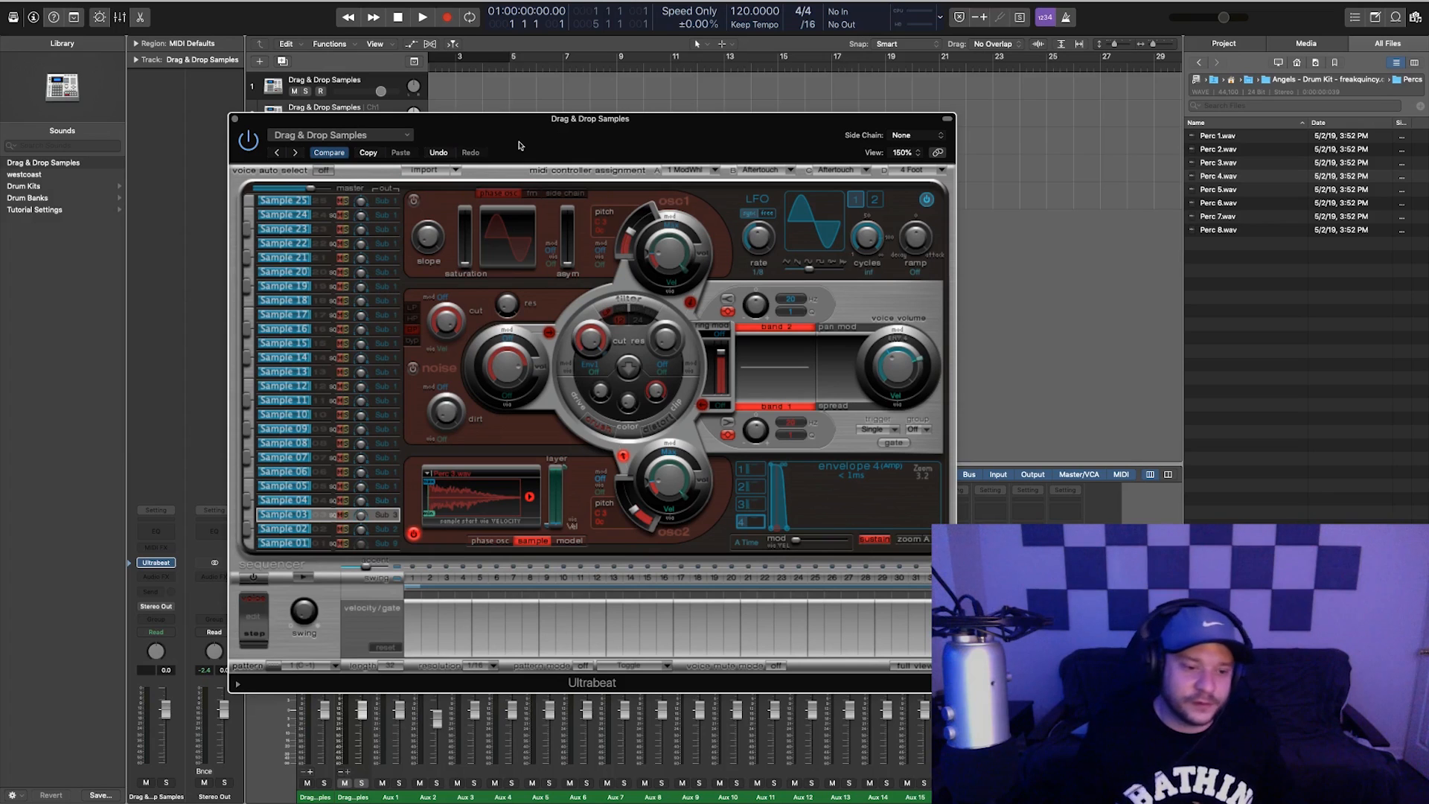
left_click_drag(491, 139, 542, 141)
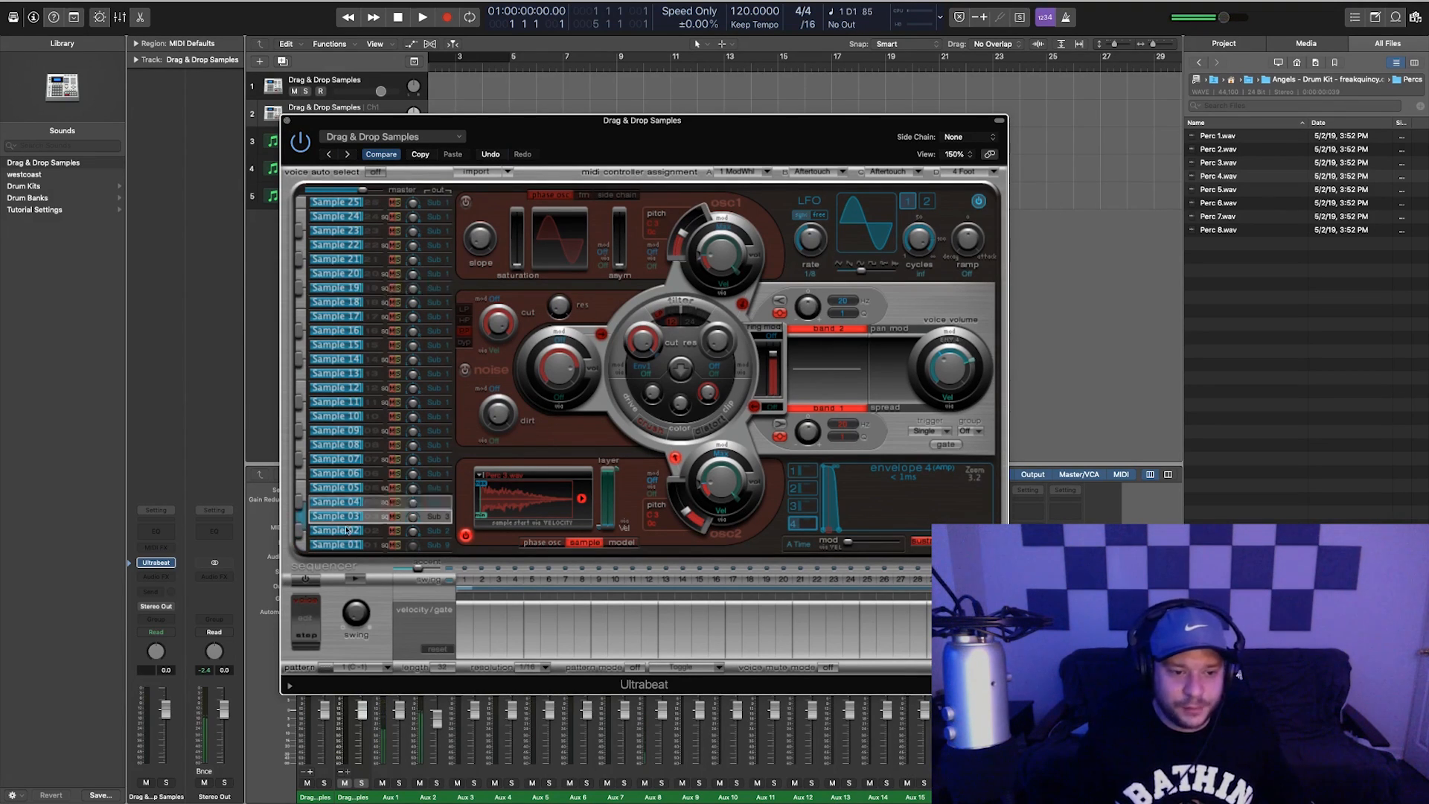
Select the Sample 04 slot in Ultrabeat and open the drum kit's Hats > Hi hat folder in the file browser
left_click(379, 504)
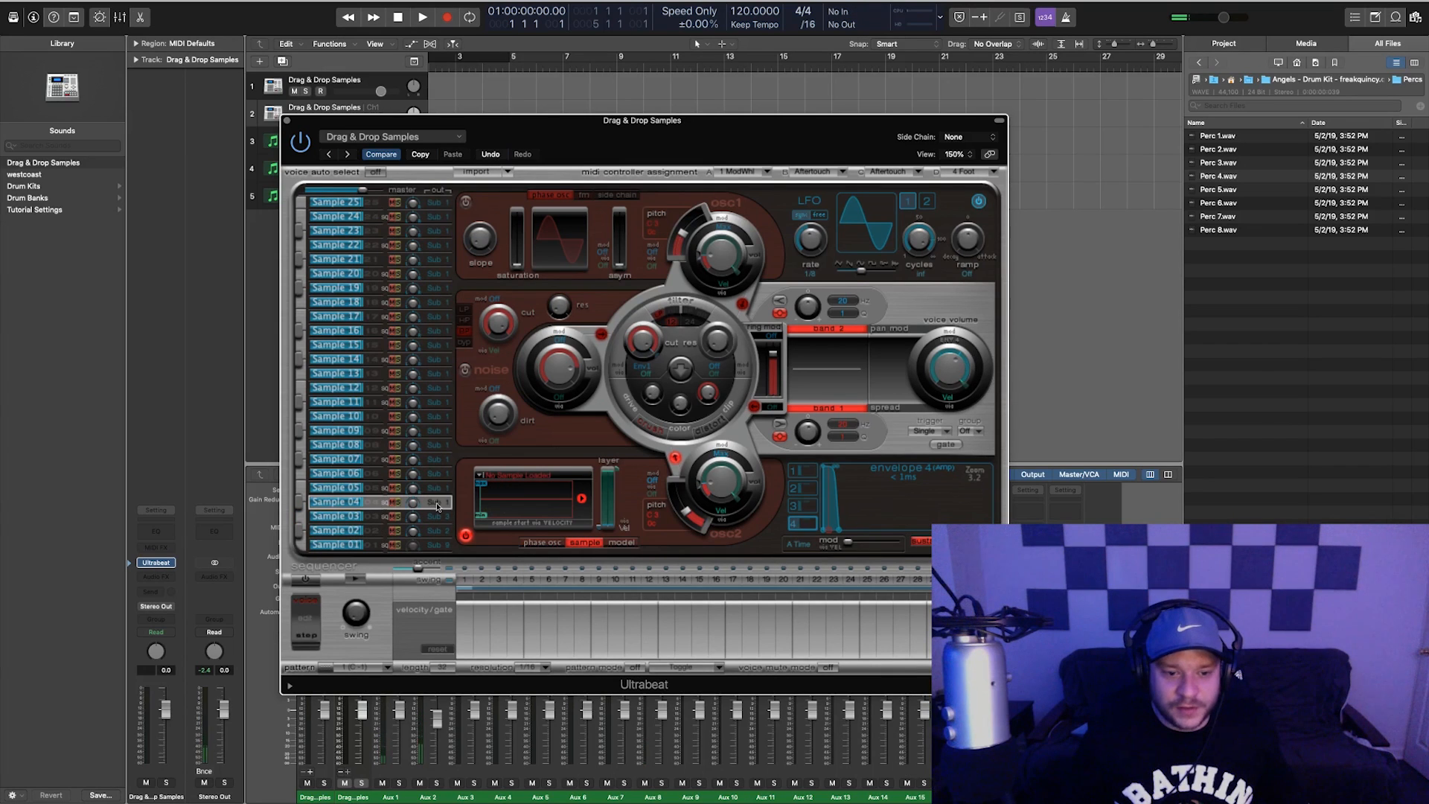
left_click(1204, 65)
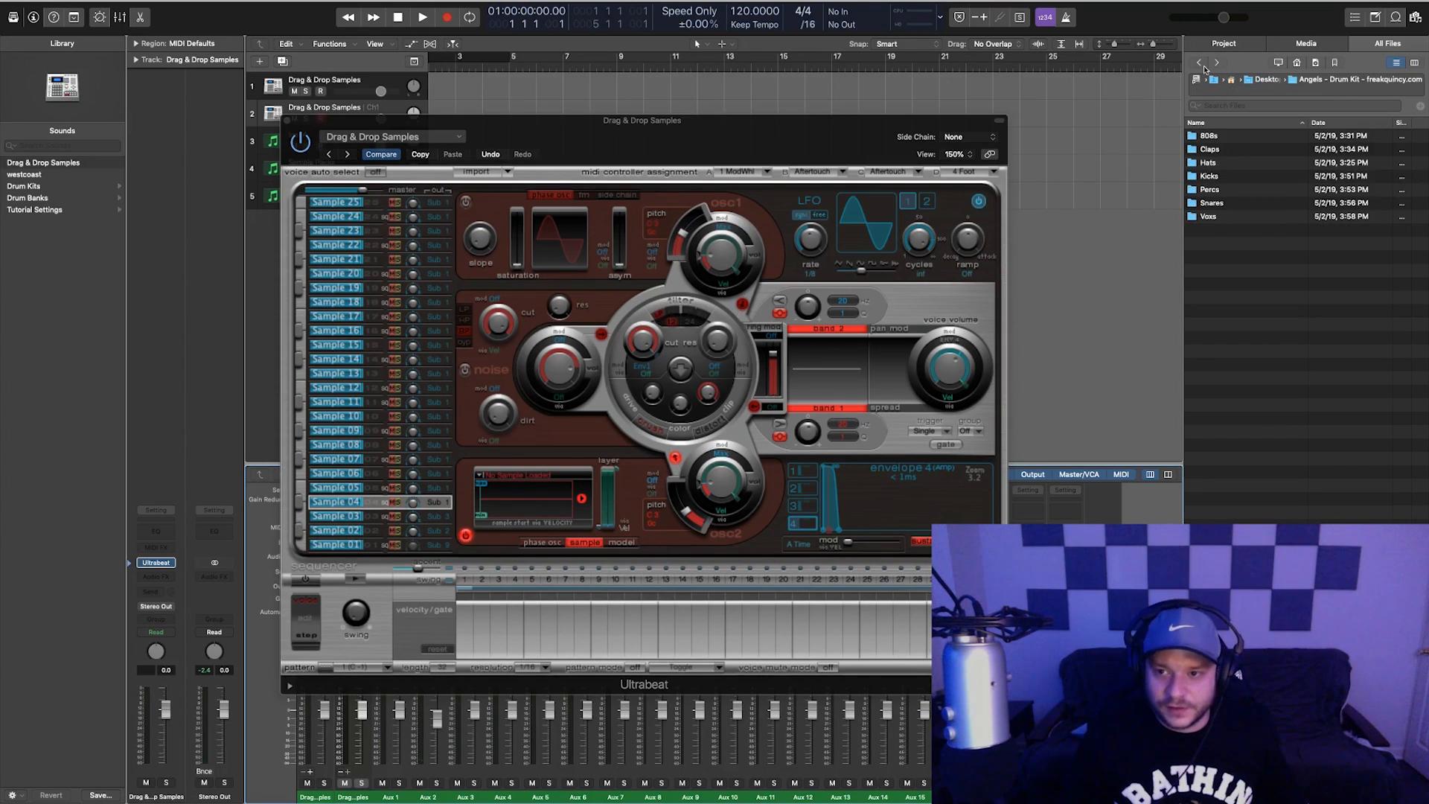
left_click(1218, 164)
left_click(1220, 163)
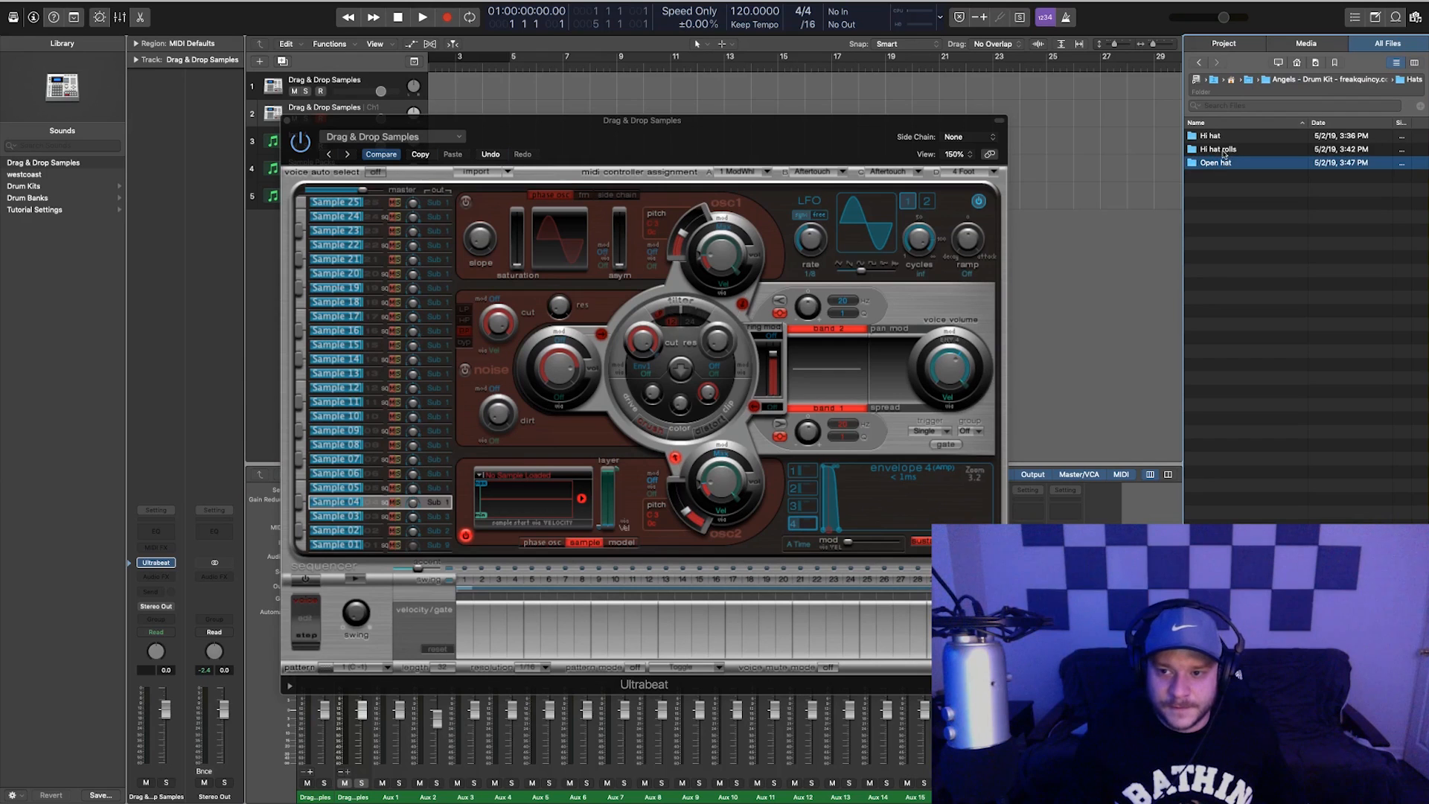
double_click(1210, 136)
Audition Hi hat 7.wav and Hi hat 6.wav, and load Hi hat 5.wav into the Sample 04 slot
left_click(1228, 216)
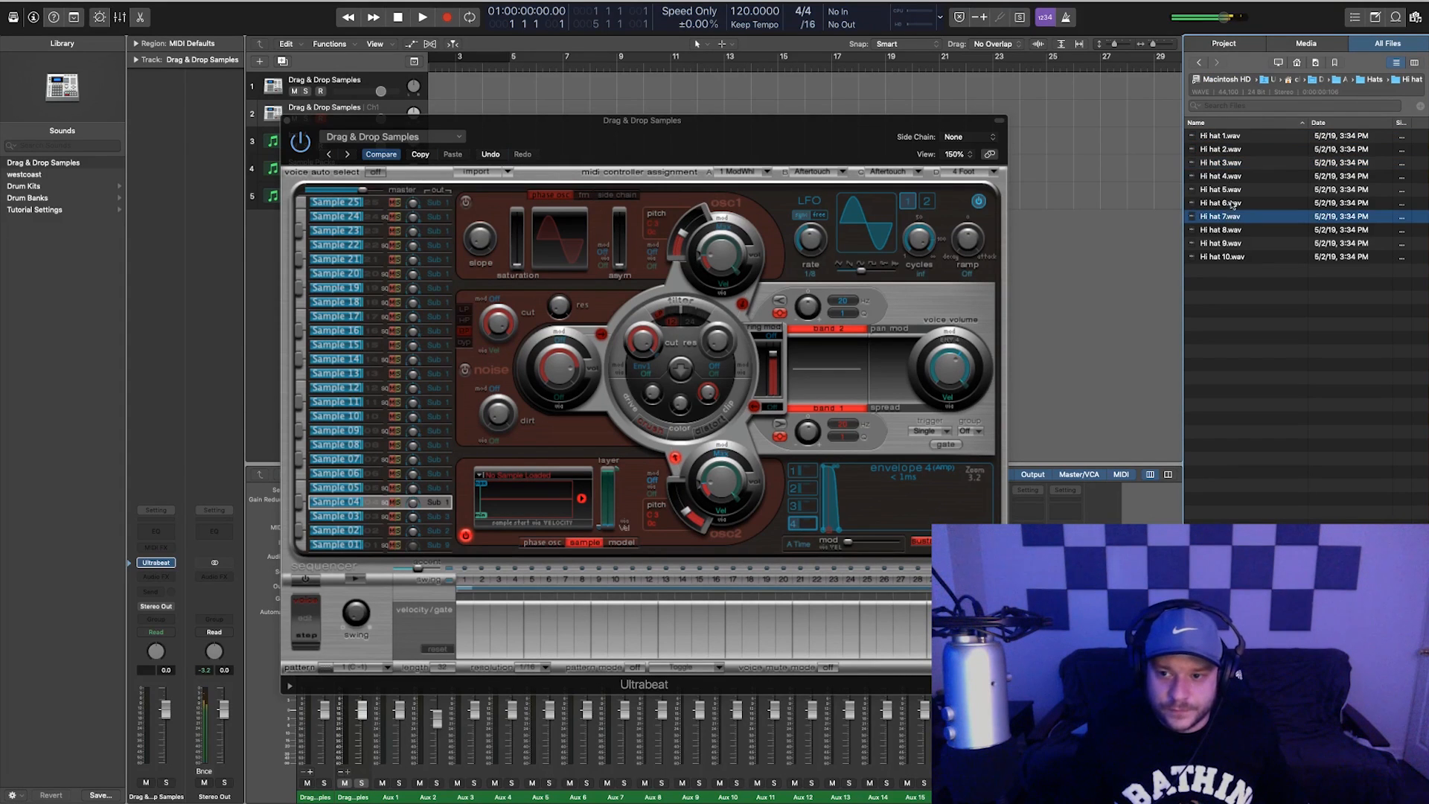
left_click(1228, 202)
left_click_drag(1224, 189, 552, 515)
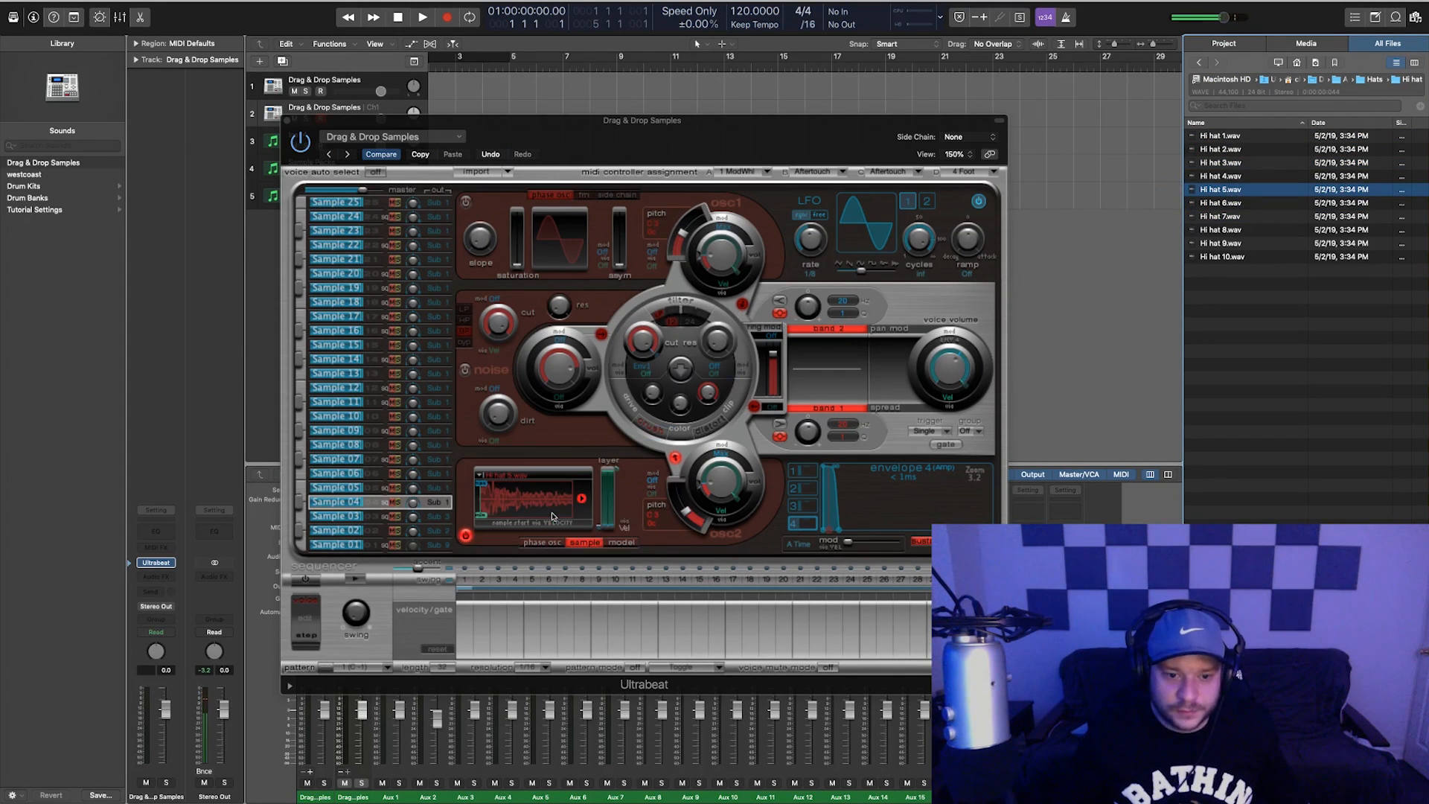
Route Sample 04 to Sub Group 4 (7-8) and adjust its voice volume
left_click(434, 503)
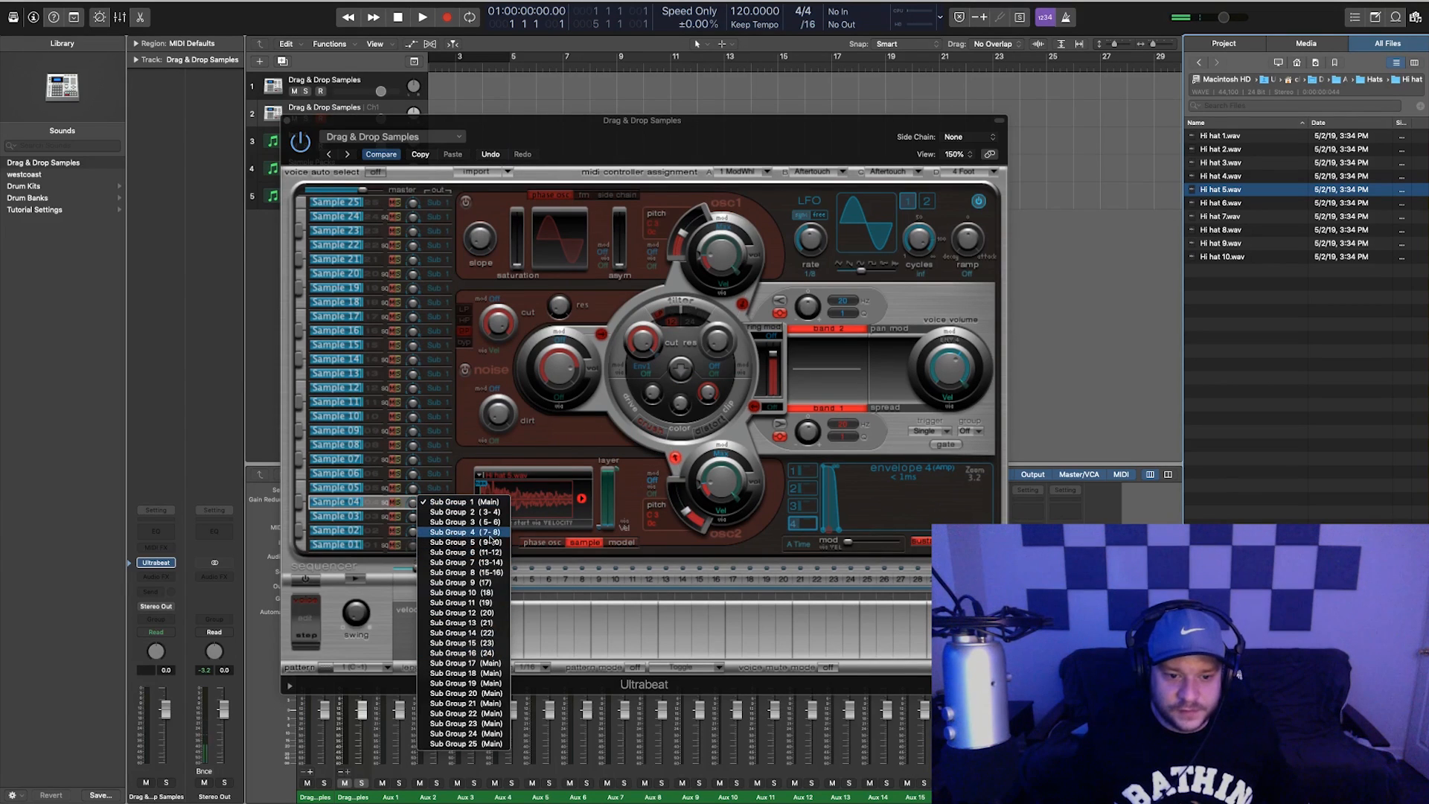
left_click(469, 532)
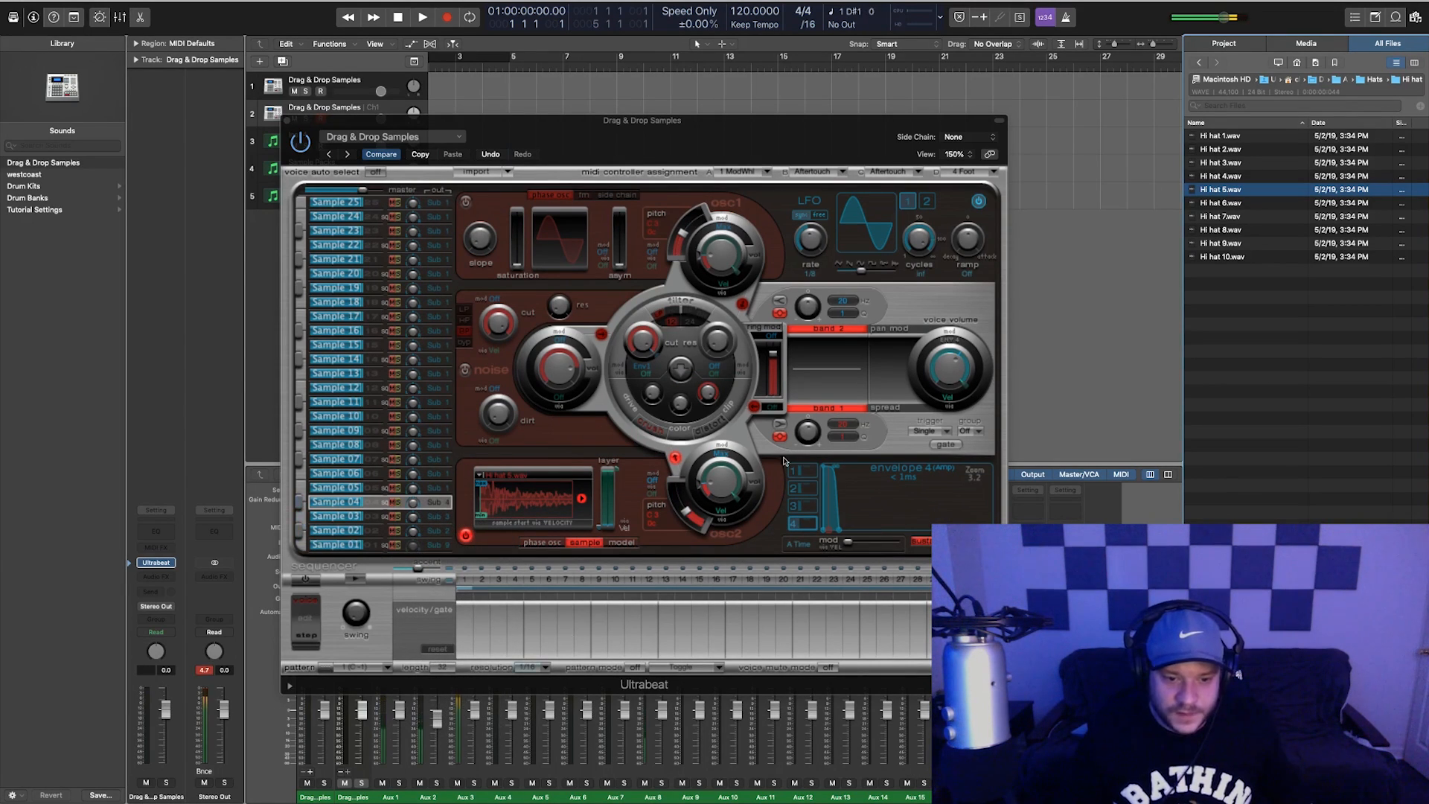
left_click(962, 380)
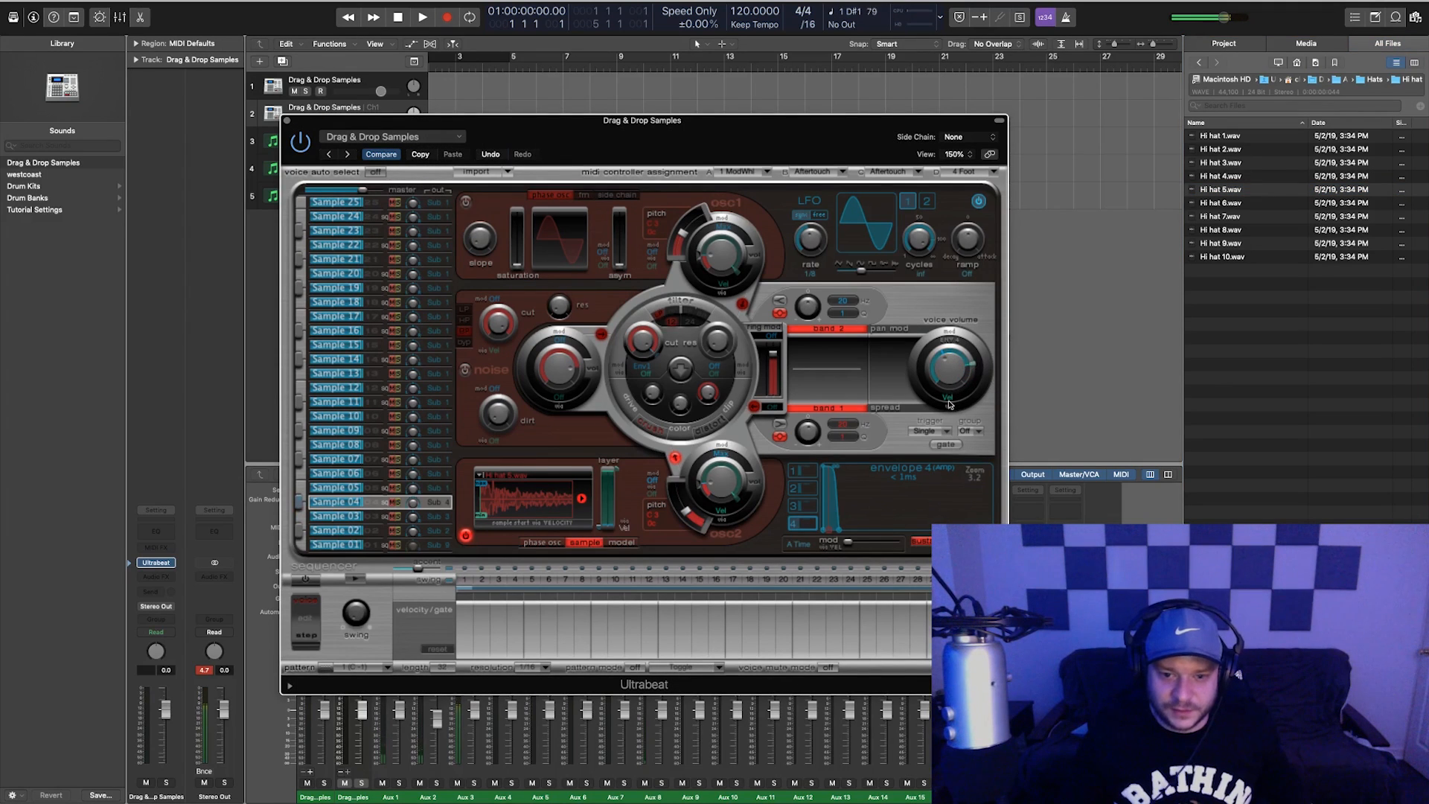
Record a two-bar Sample 04 hi-hat pattern with the cycle range set from bar 1 to 5, and loop the region to bar 5
left_click(287, 120)
left_click_drag(501, 68, 432, 64)
left_click(447, 17)
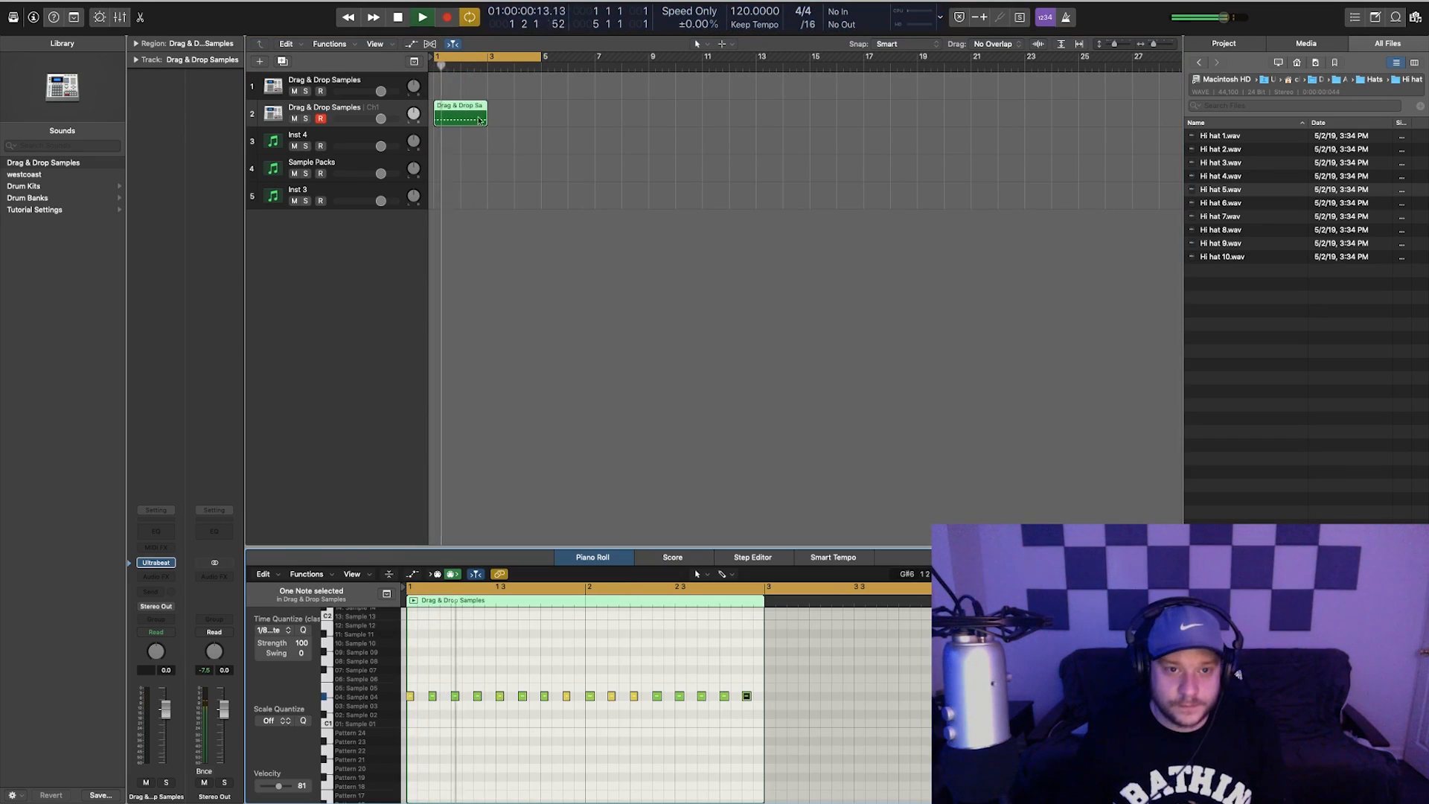
left_click_drag(479, 120, 541, 119)
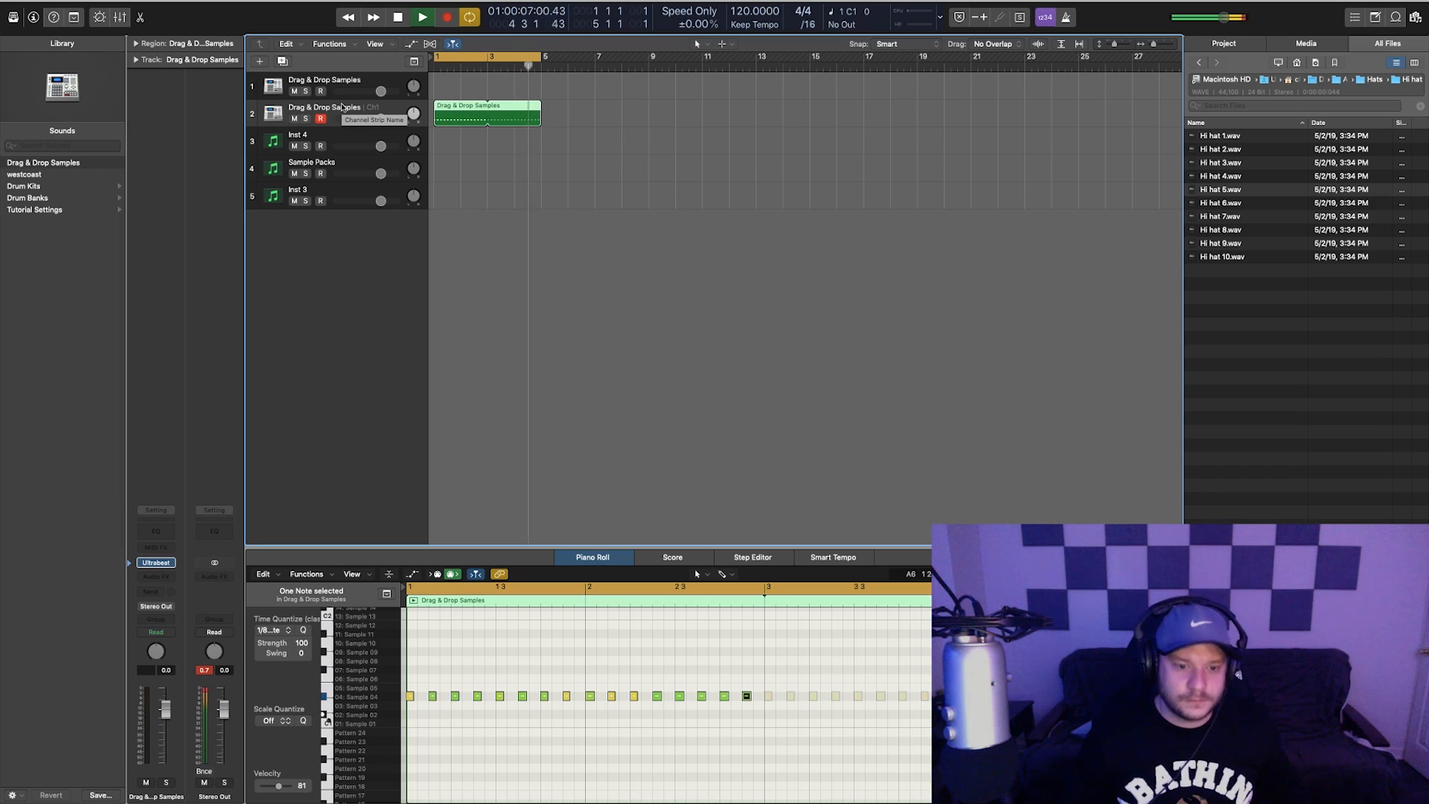
key("space")
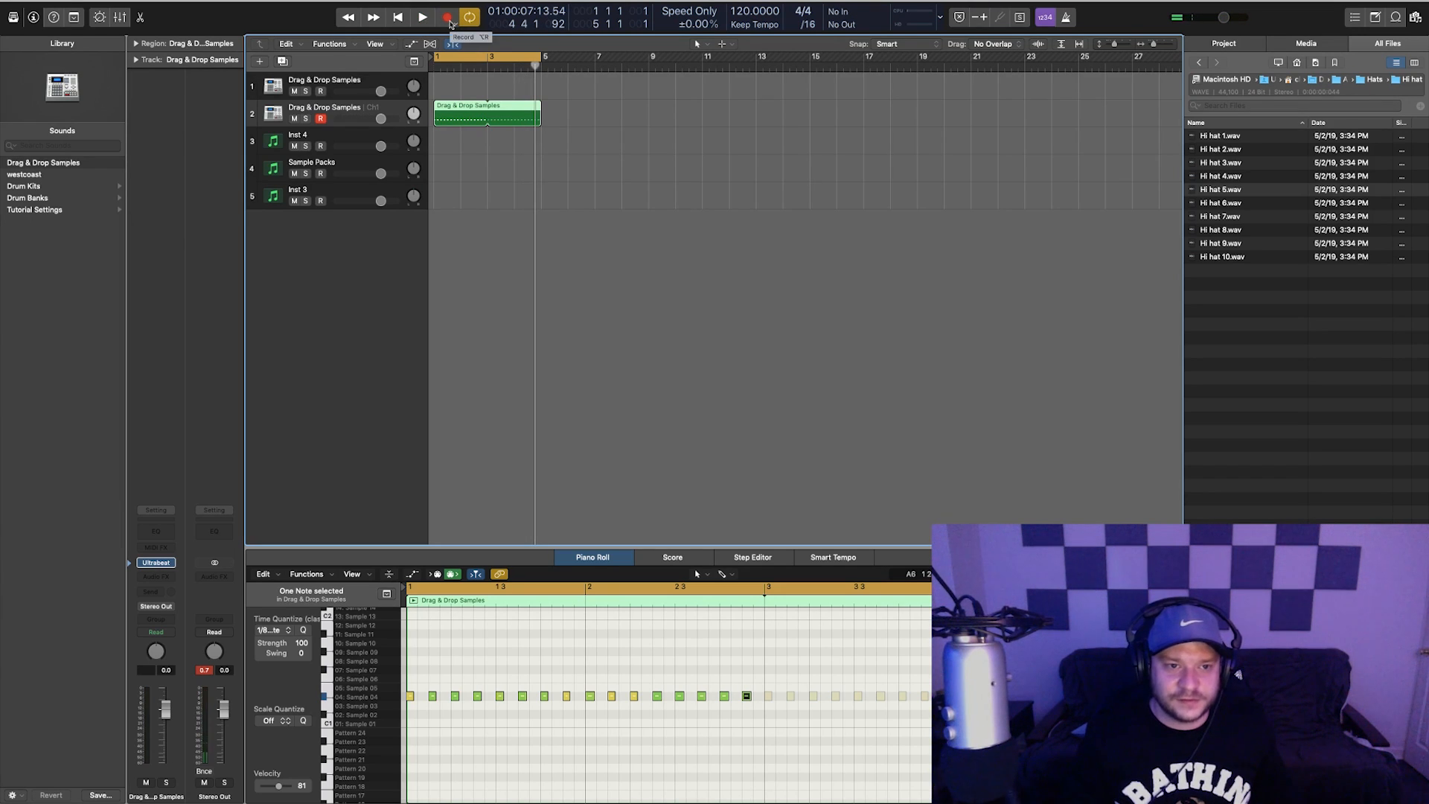
Record Sample 01 and Sample 02 hits over the hi-hat pattern and quantize all the region's notes to 1/8 Note
left_click(449, 17)
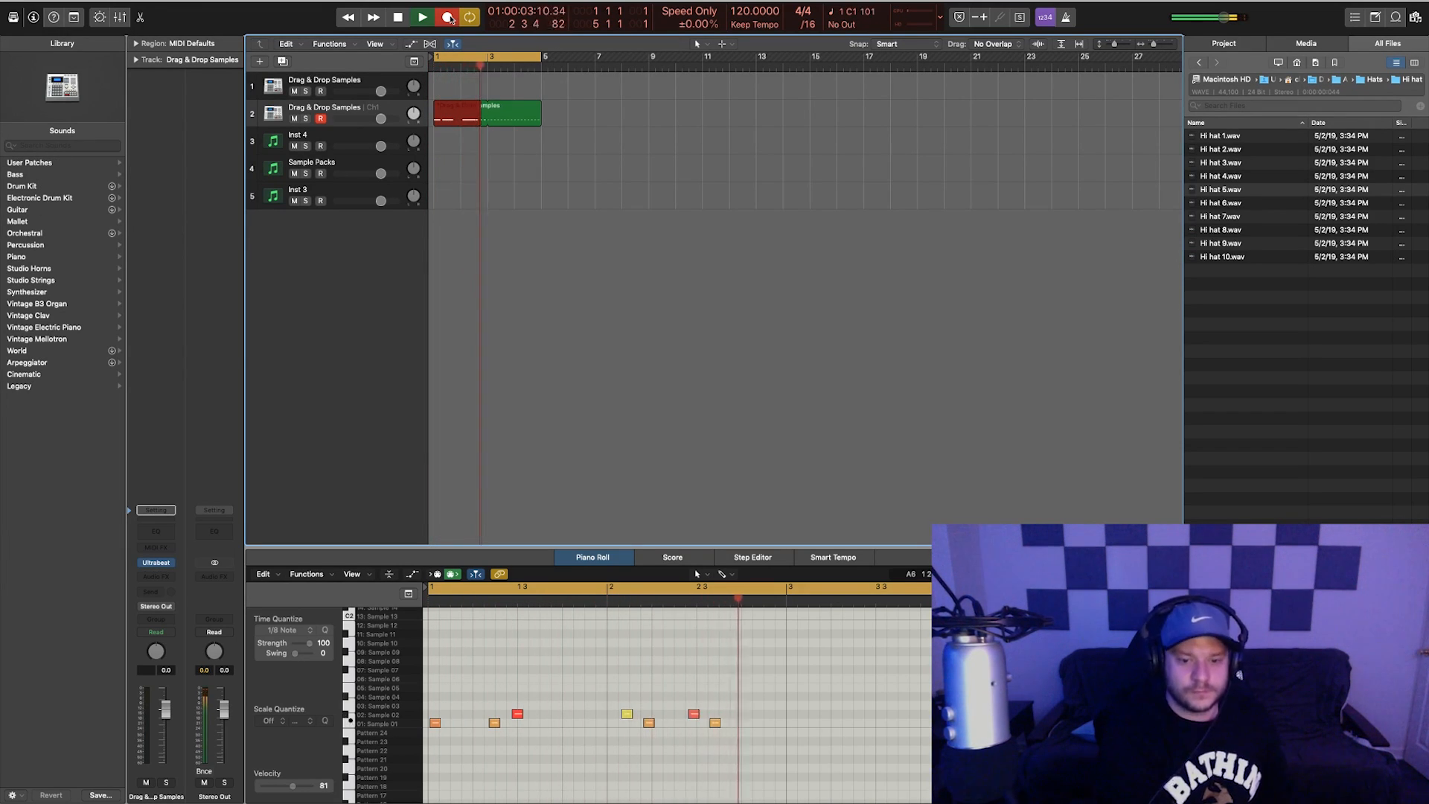
key("space")
left_click(717, 650)
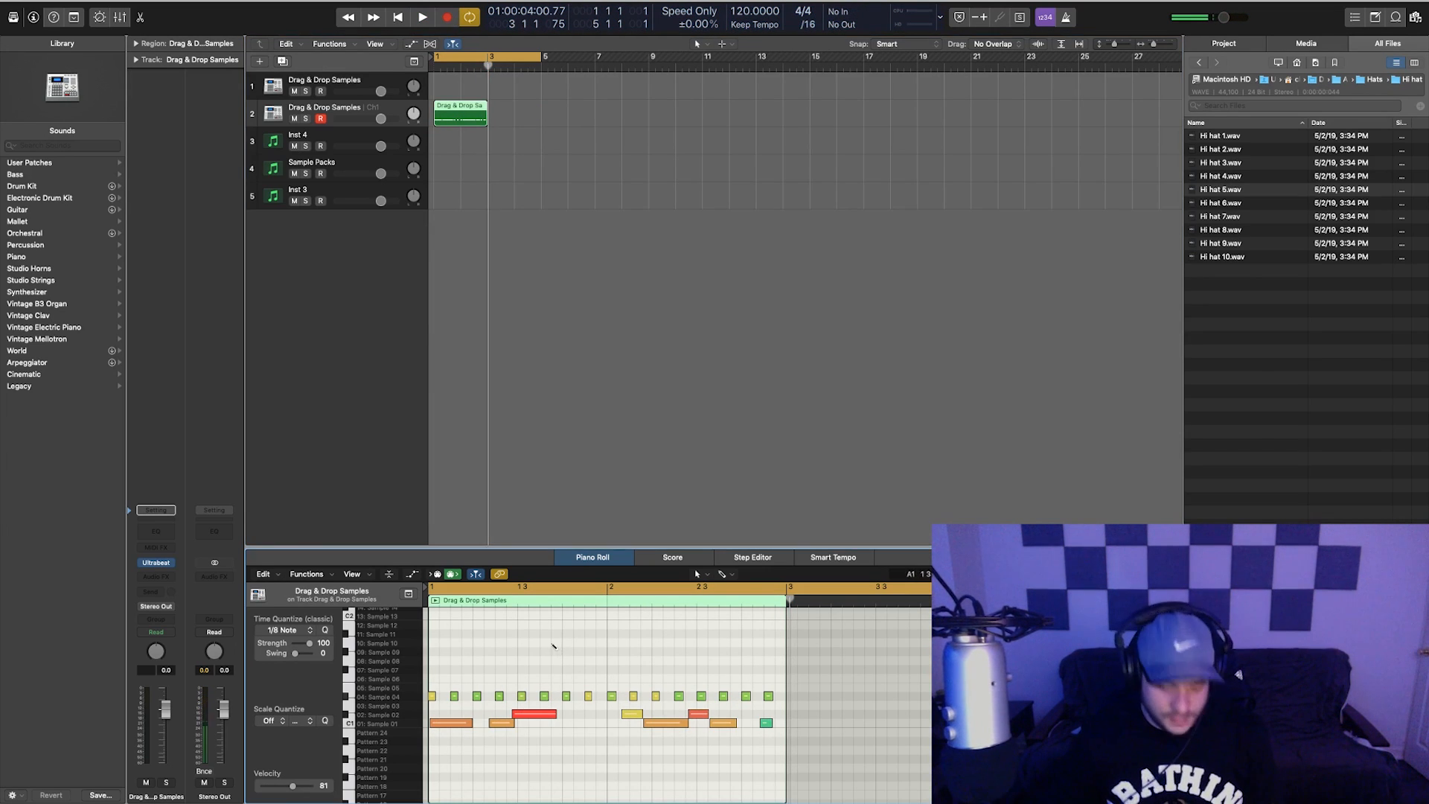
key("super+a")
key("q")
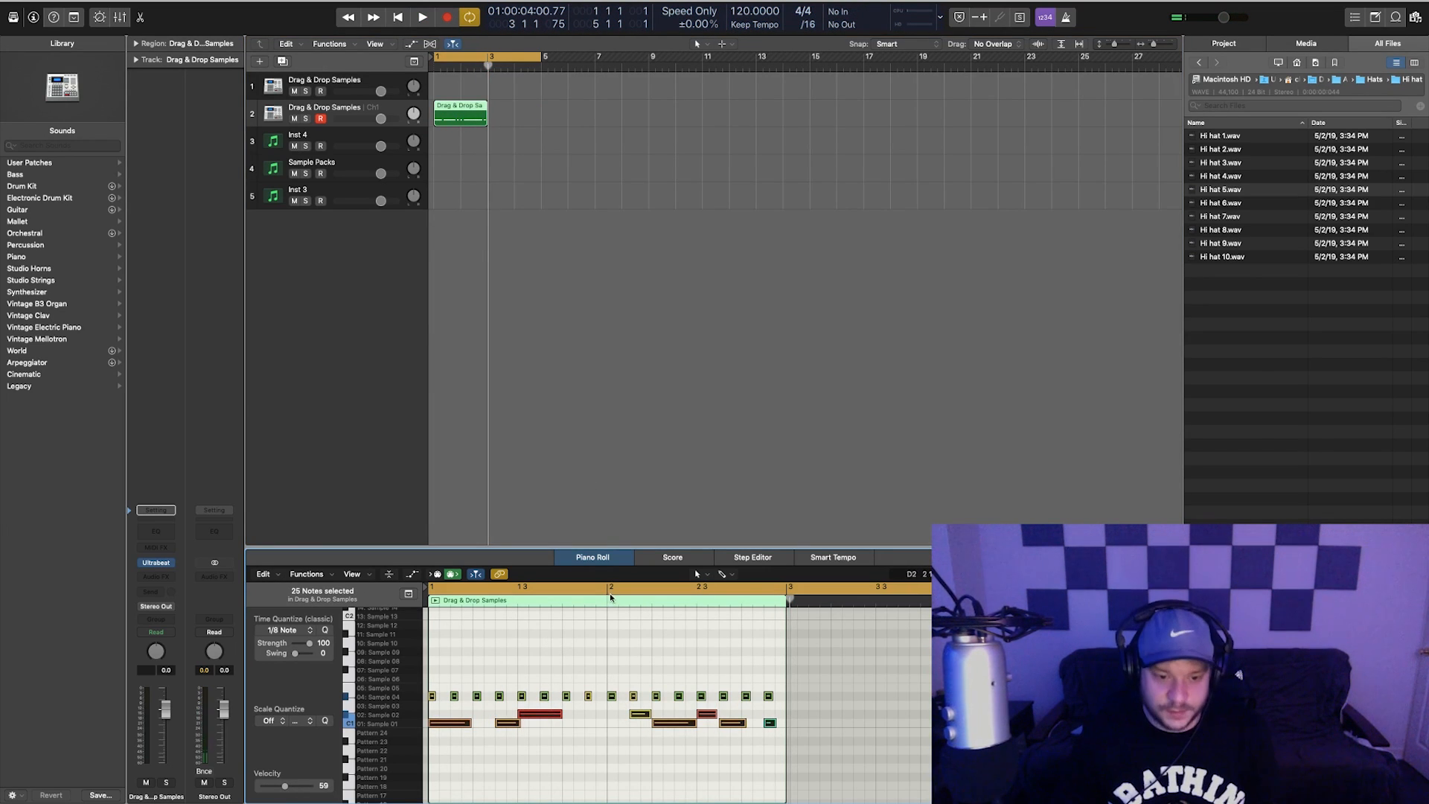
left_click(648, 673)
Loop the combined drum region to bar 5 and play the beat back from the start
key("space")
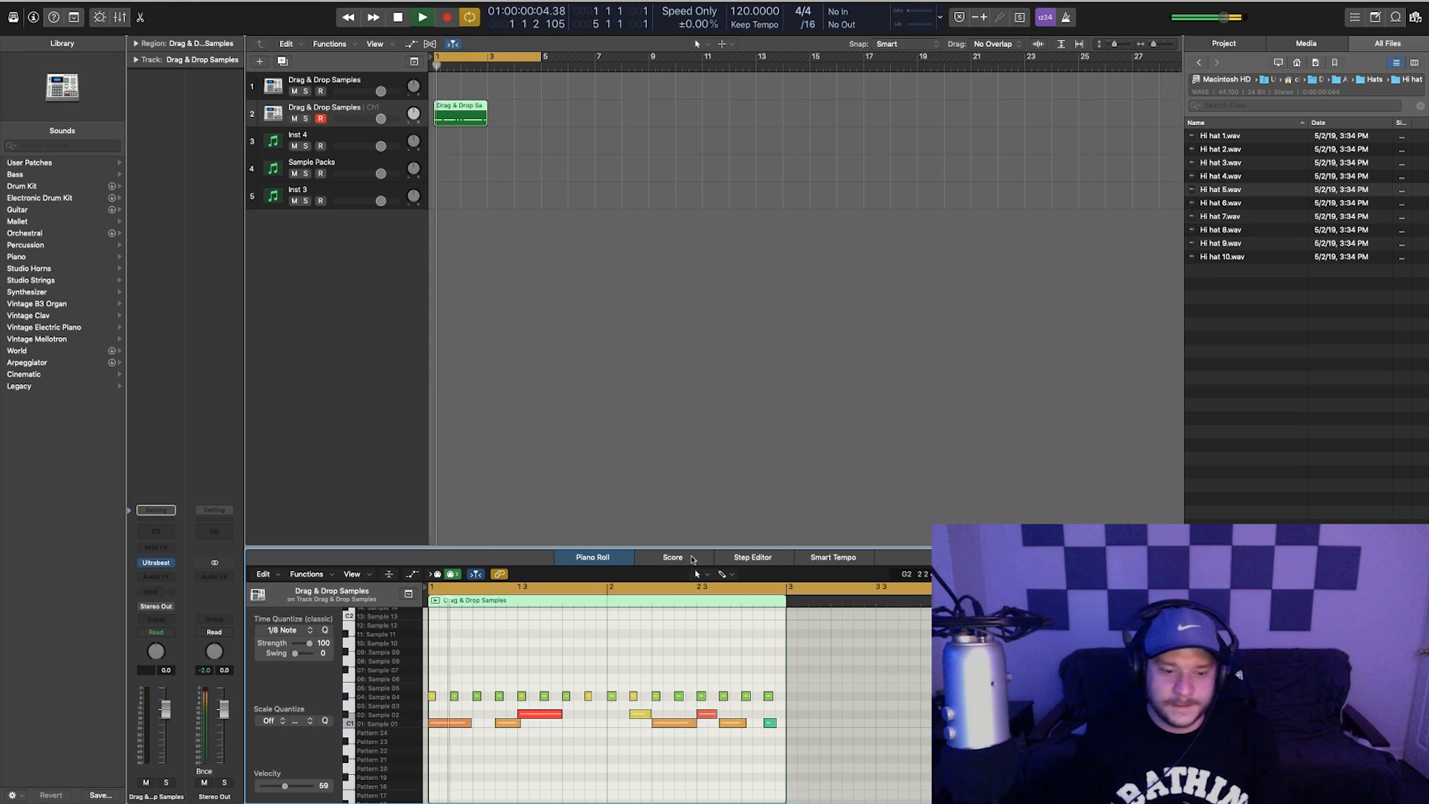
left_click_drag(487, 102, 541, 96)
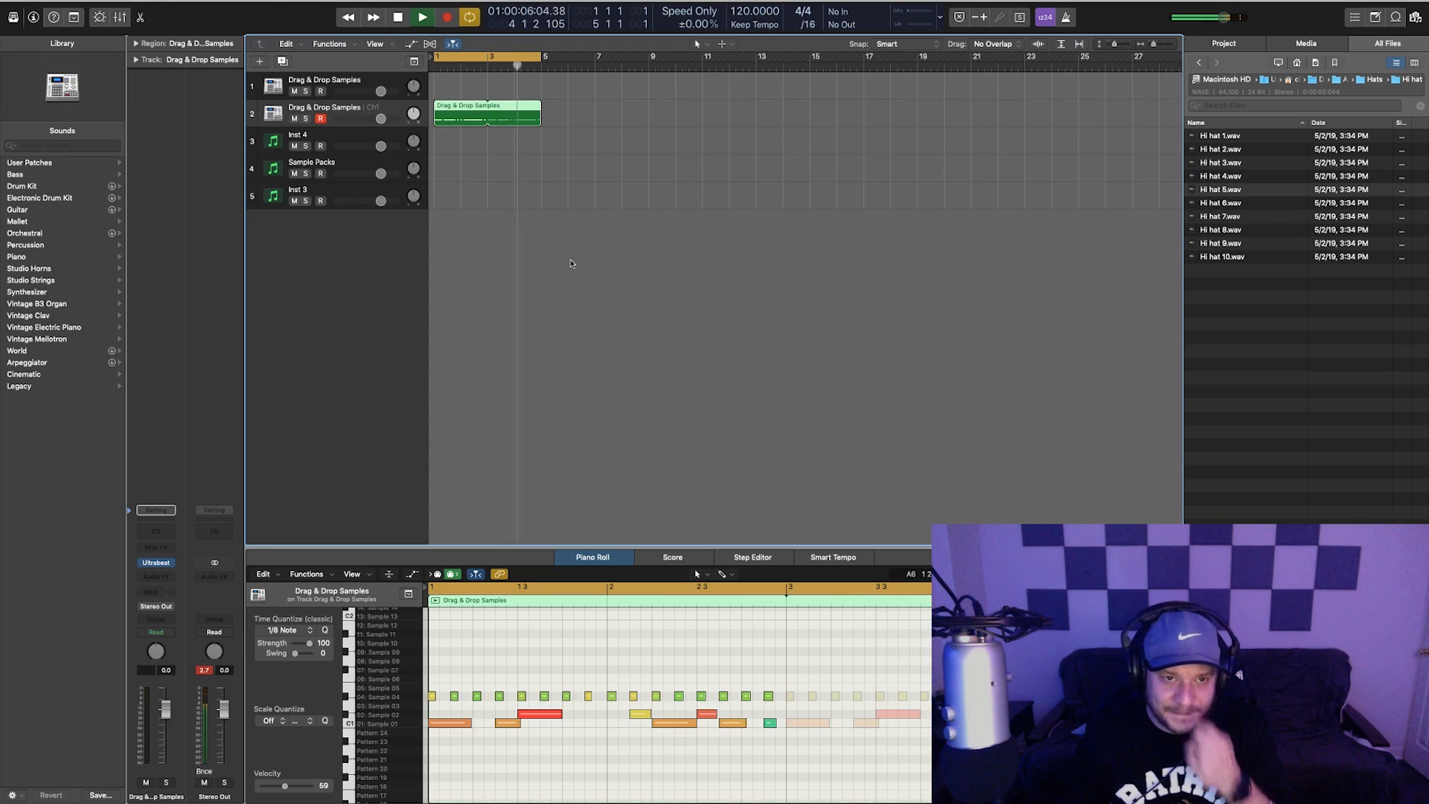
key("Return")
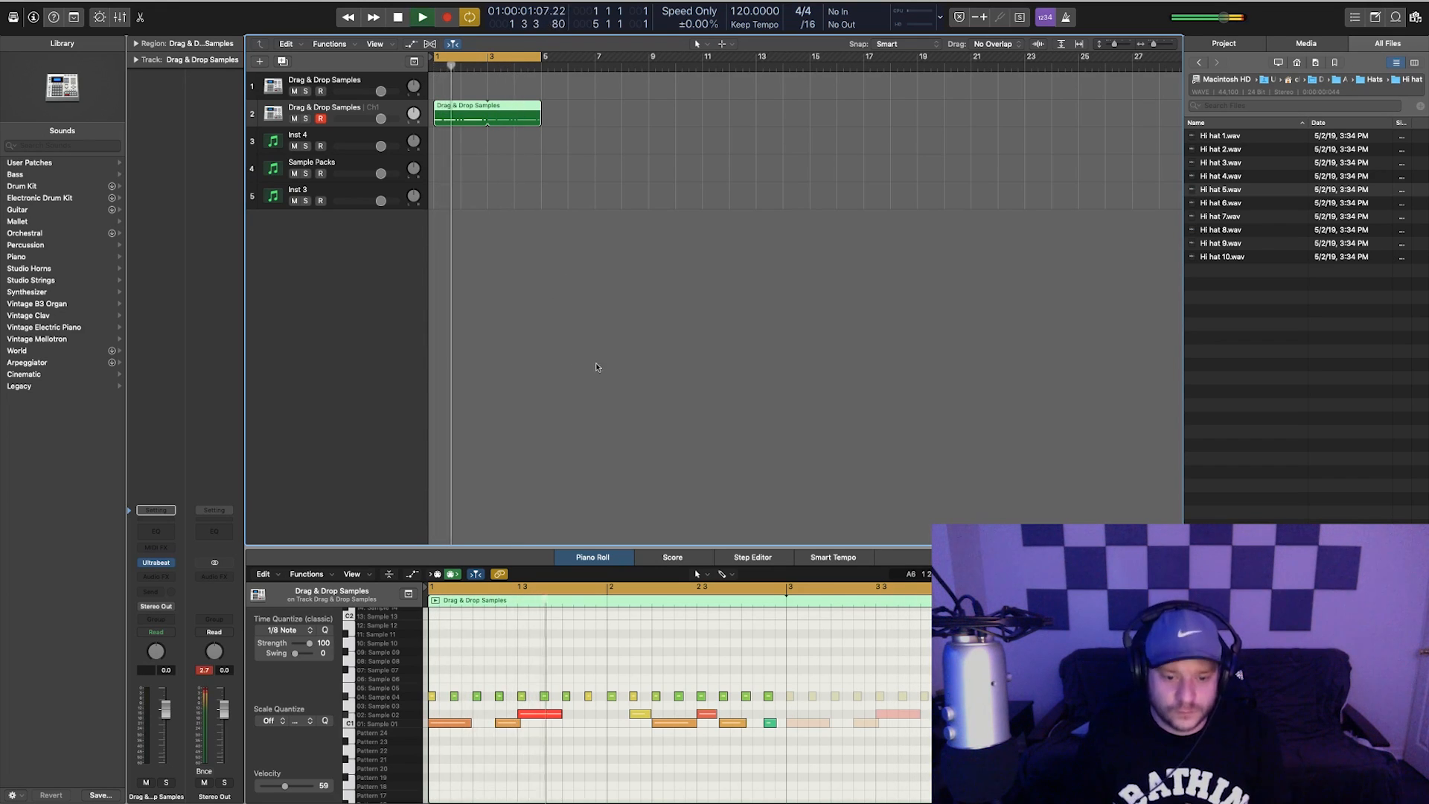
left_click(542, 271)
key("space")
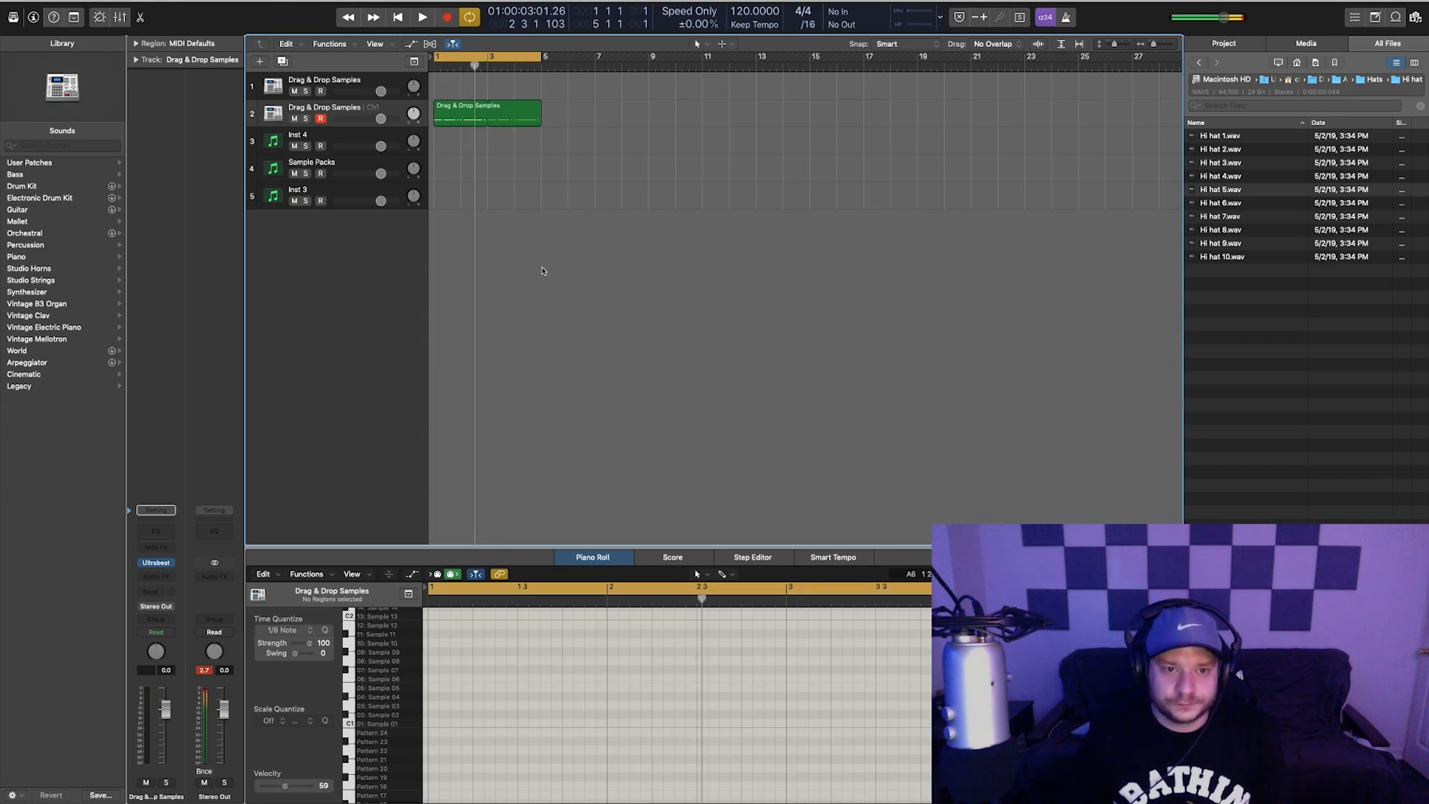
Show the Ultrabeat window and the mixer again, and move the Ultrabeat window up clear of the mixer
key("v")
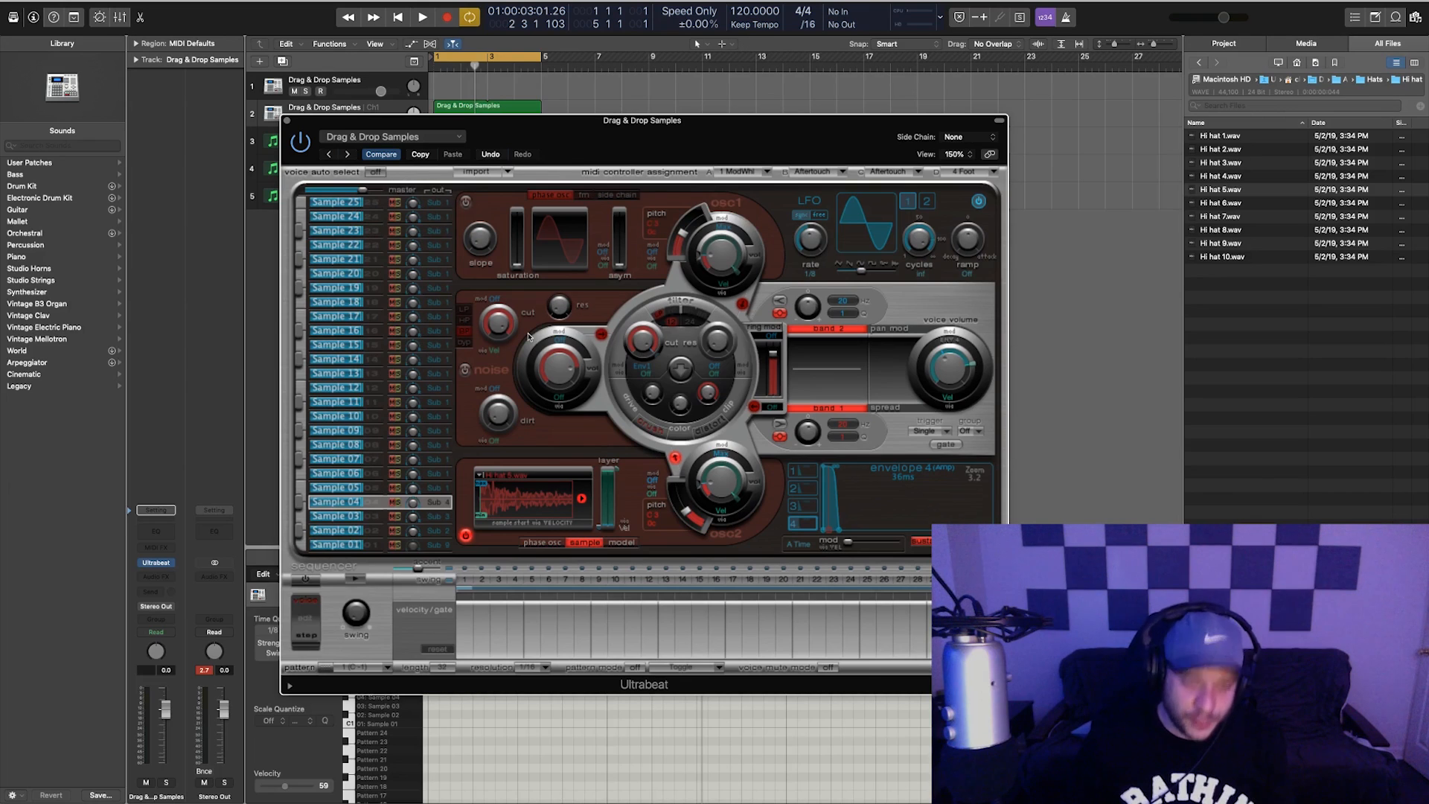
key("x")
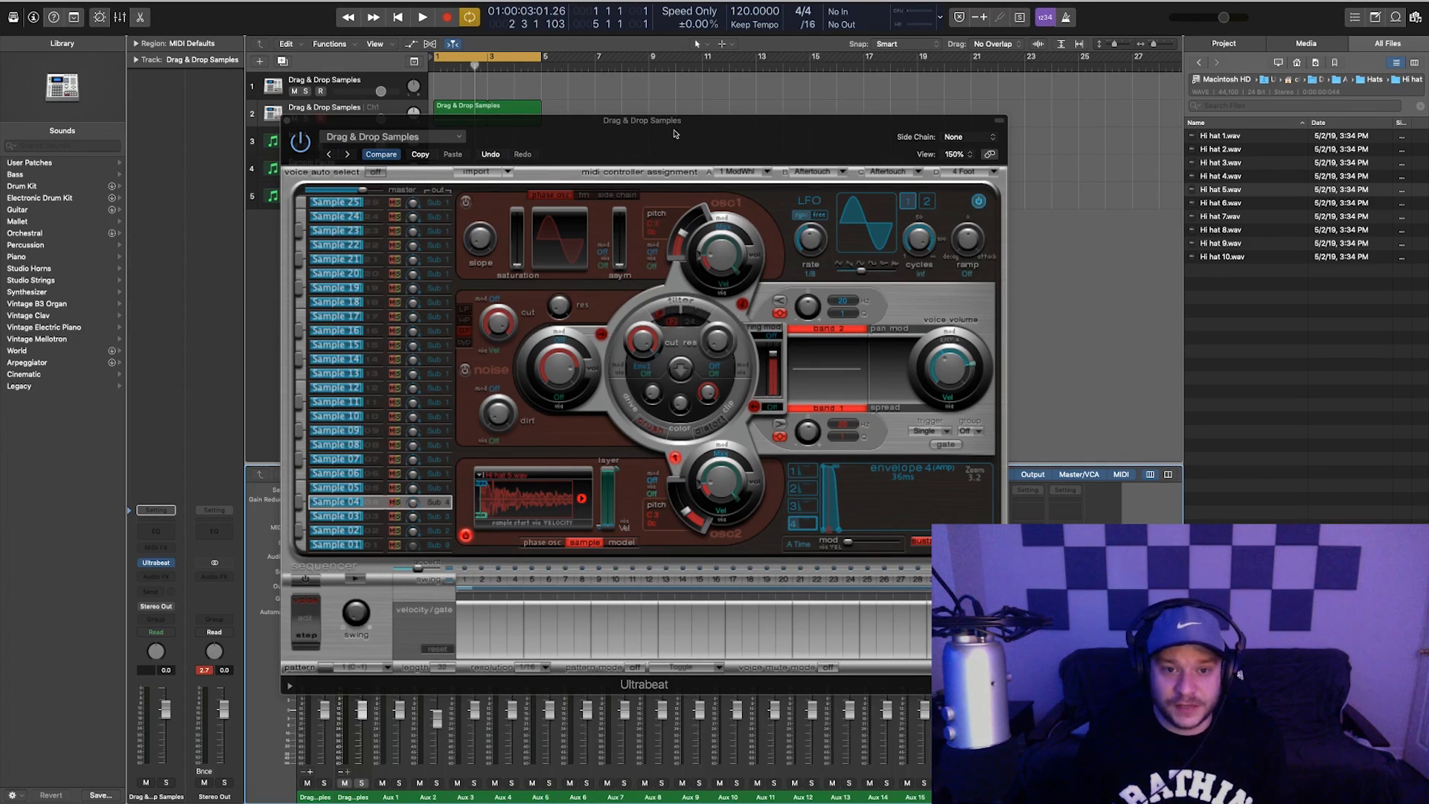
left_click_drag(674, 134, 594, 20)
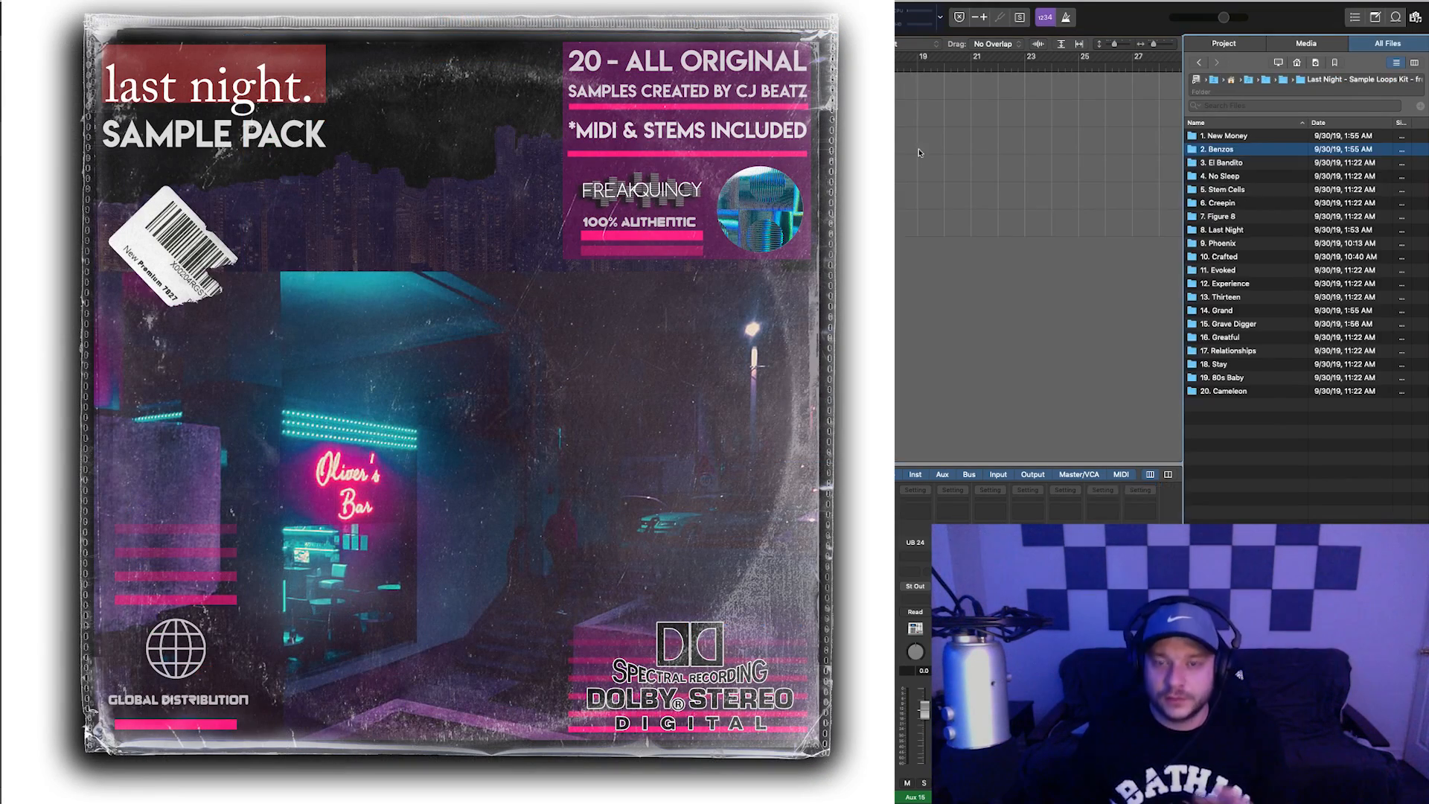
Open the 2. Benzos folder of the sample pack and place Benzos (152 bpm) (Dm).wav at bar 1 on a new audio track
double_click(1217, 150)
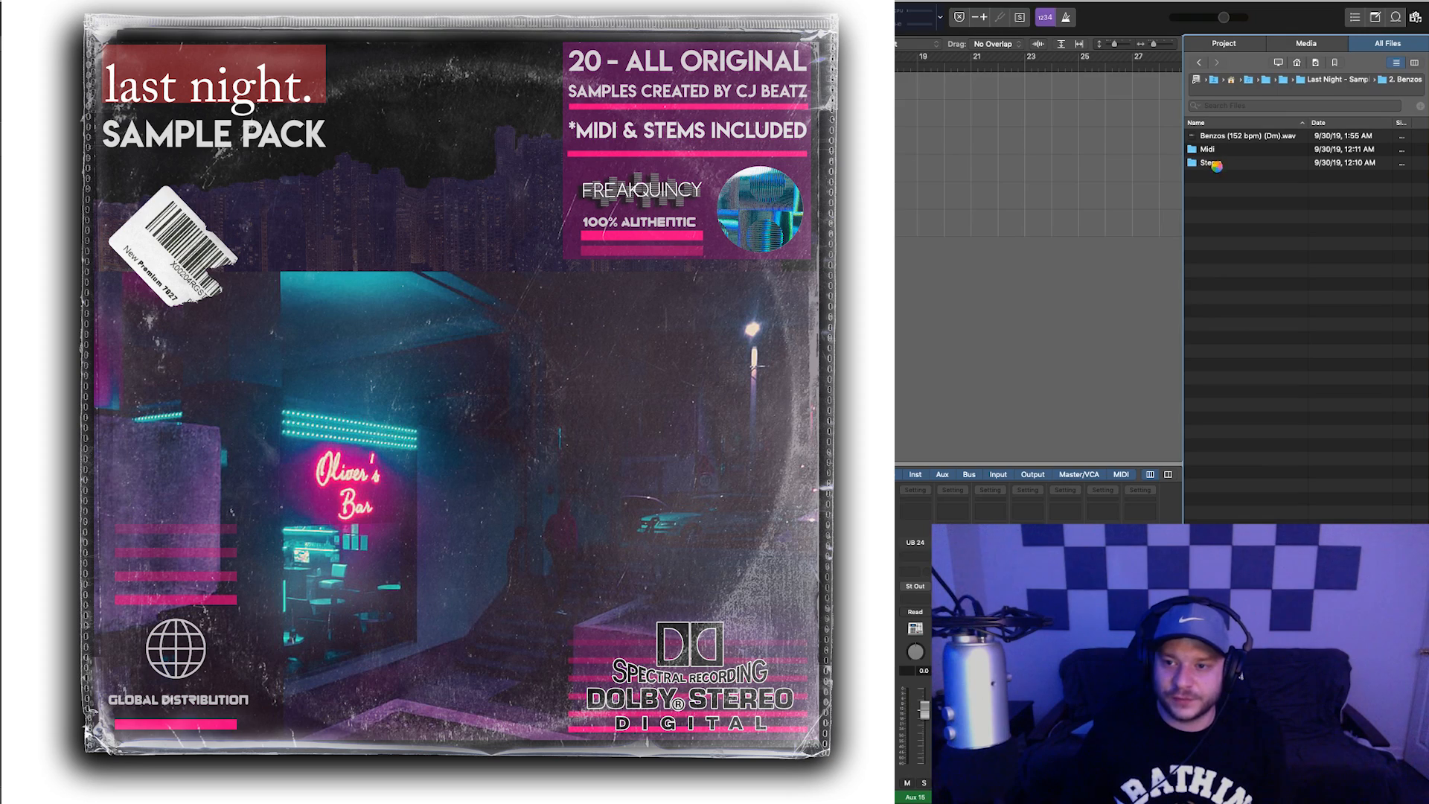
left_click_drag(1223, 139, 436, 256)
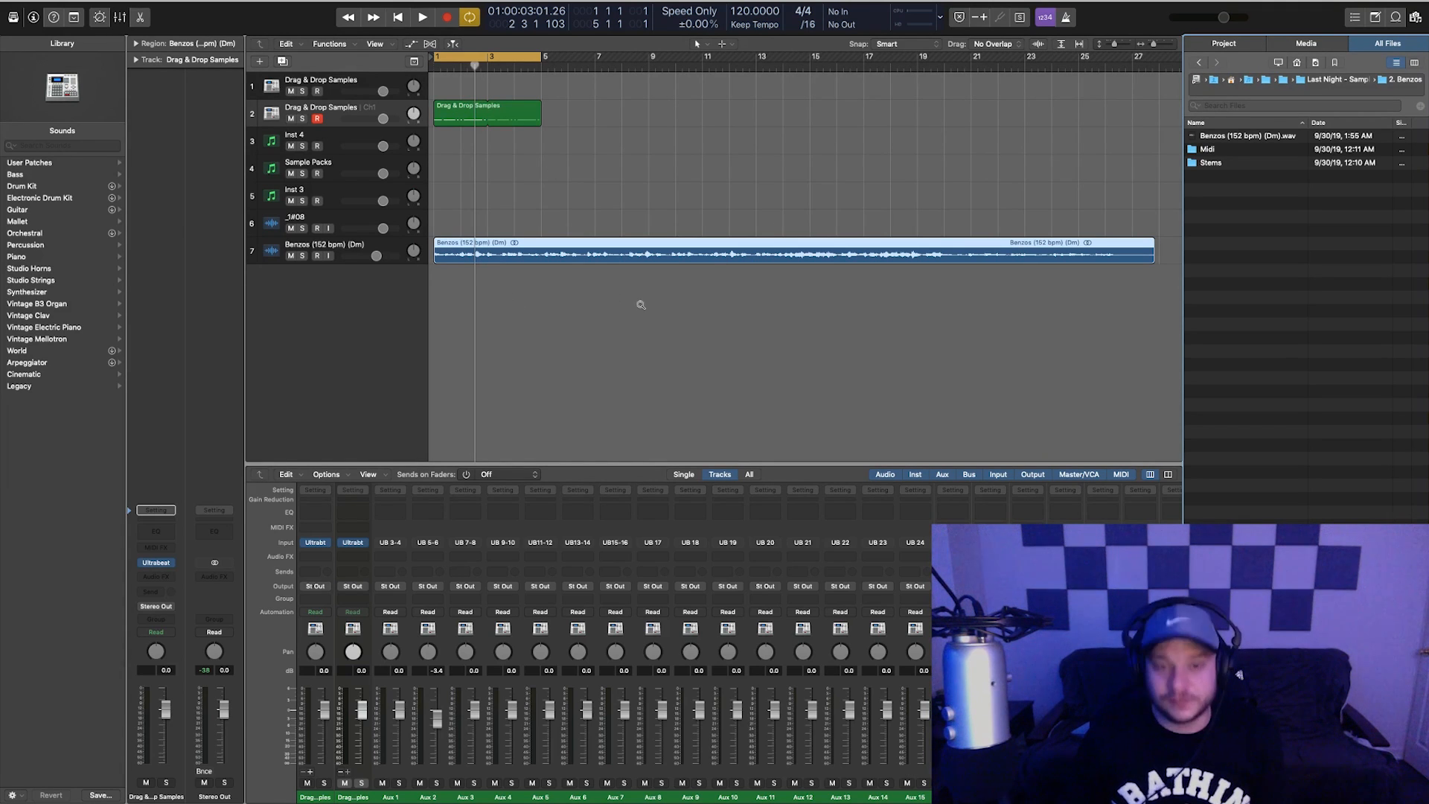
scroll(640, 304, "up", 3)
scroll(641, 304, "left", 5)
scroll(640, 304, "right", 3)
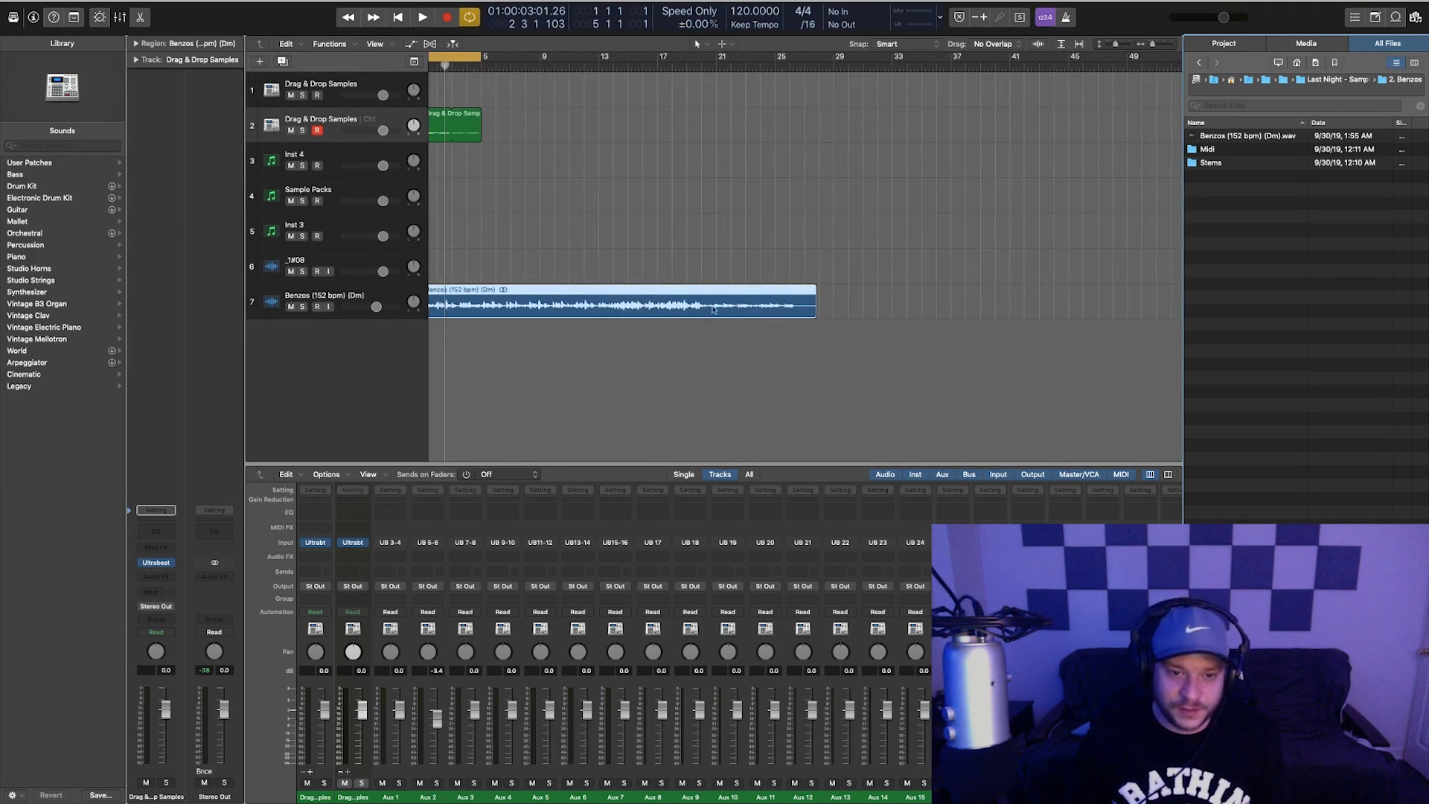
scroll(712, 309, "left", 1)
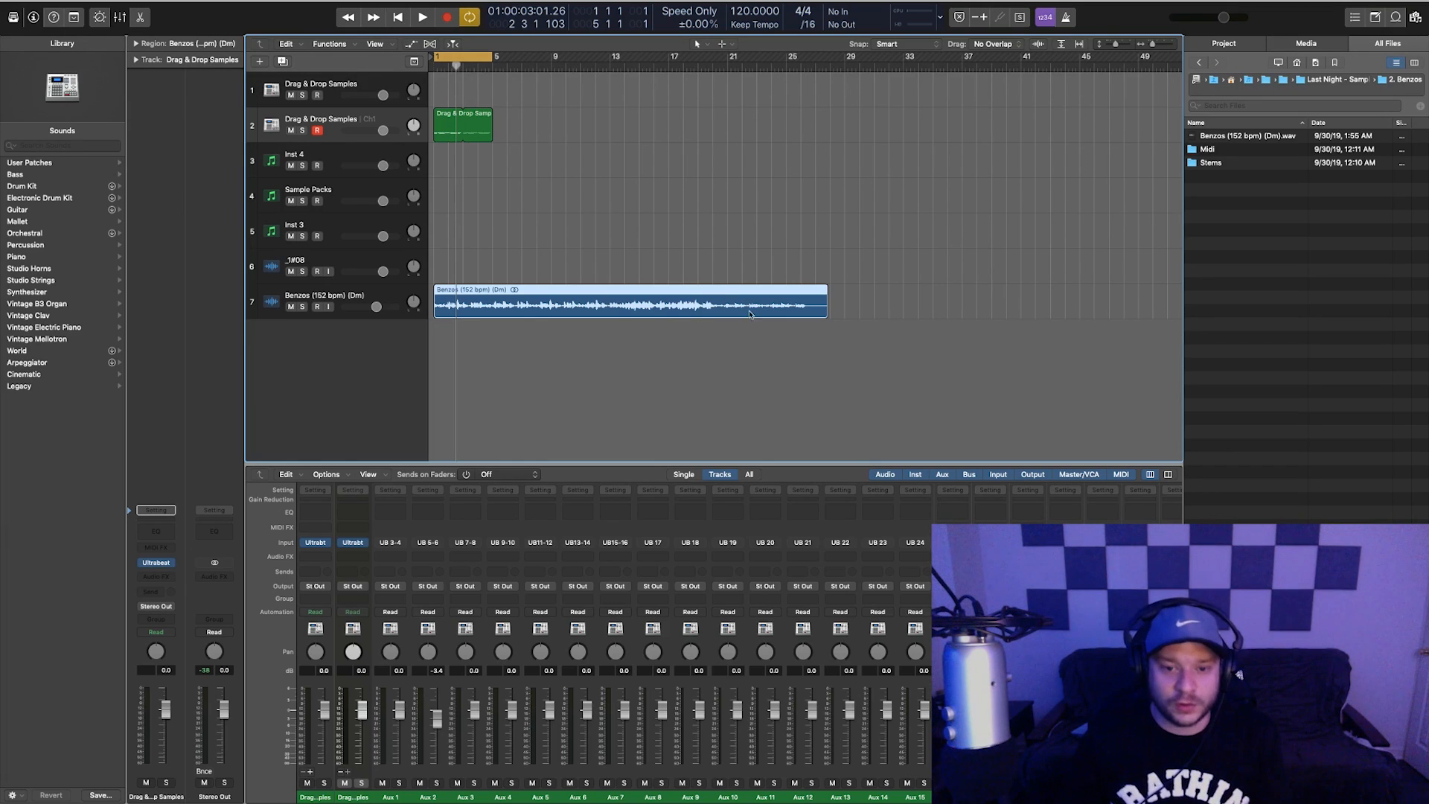
Deselect the Benzos region and set the project tempo to 152 BPM
left_click(613, 184)
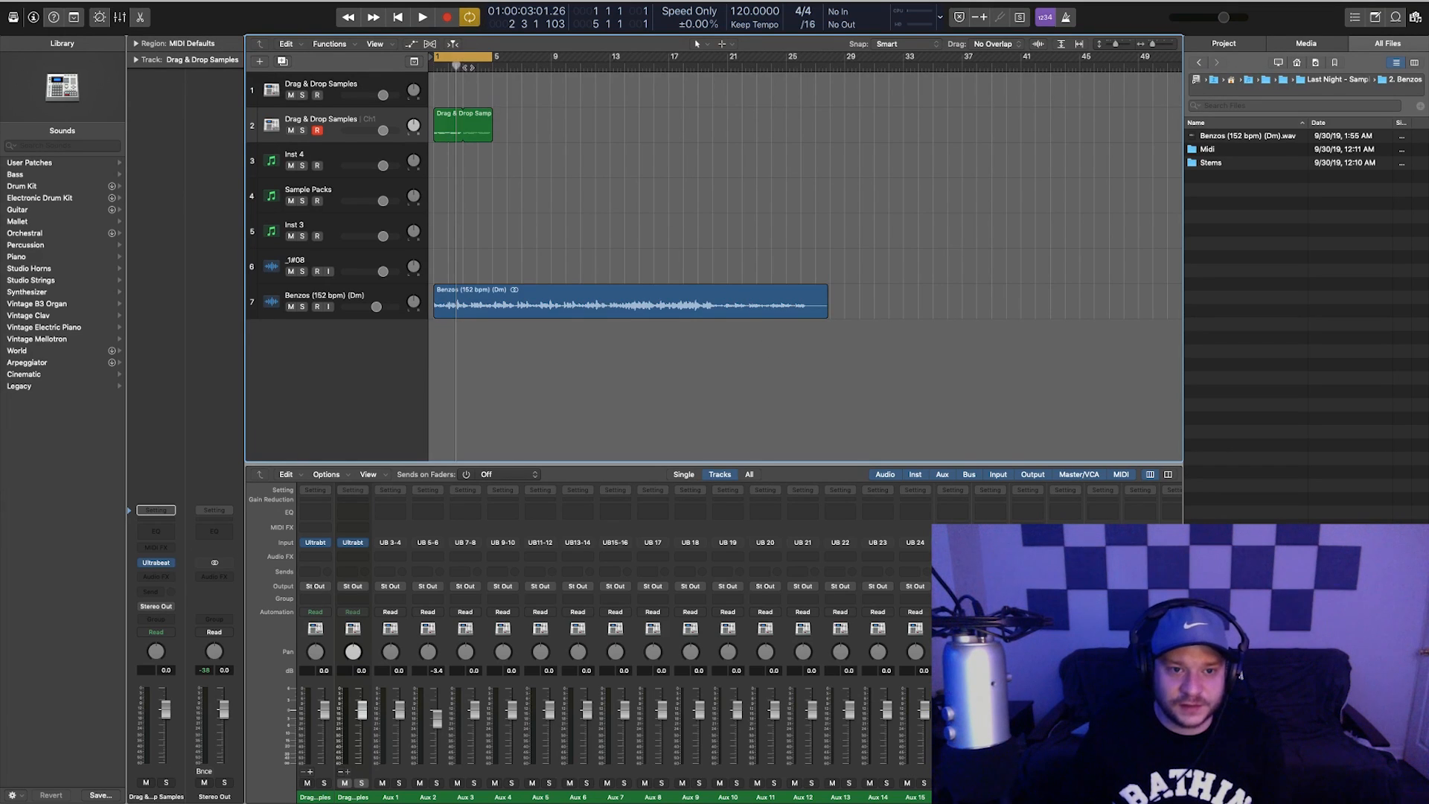
double_click(744, 12)
type("152")
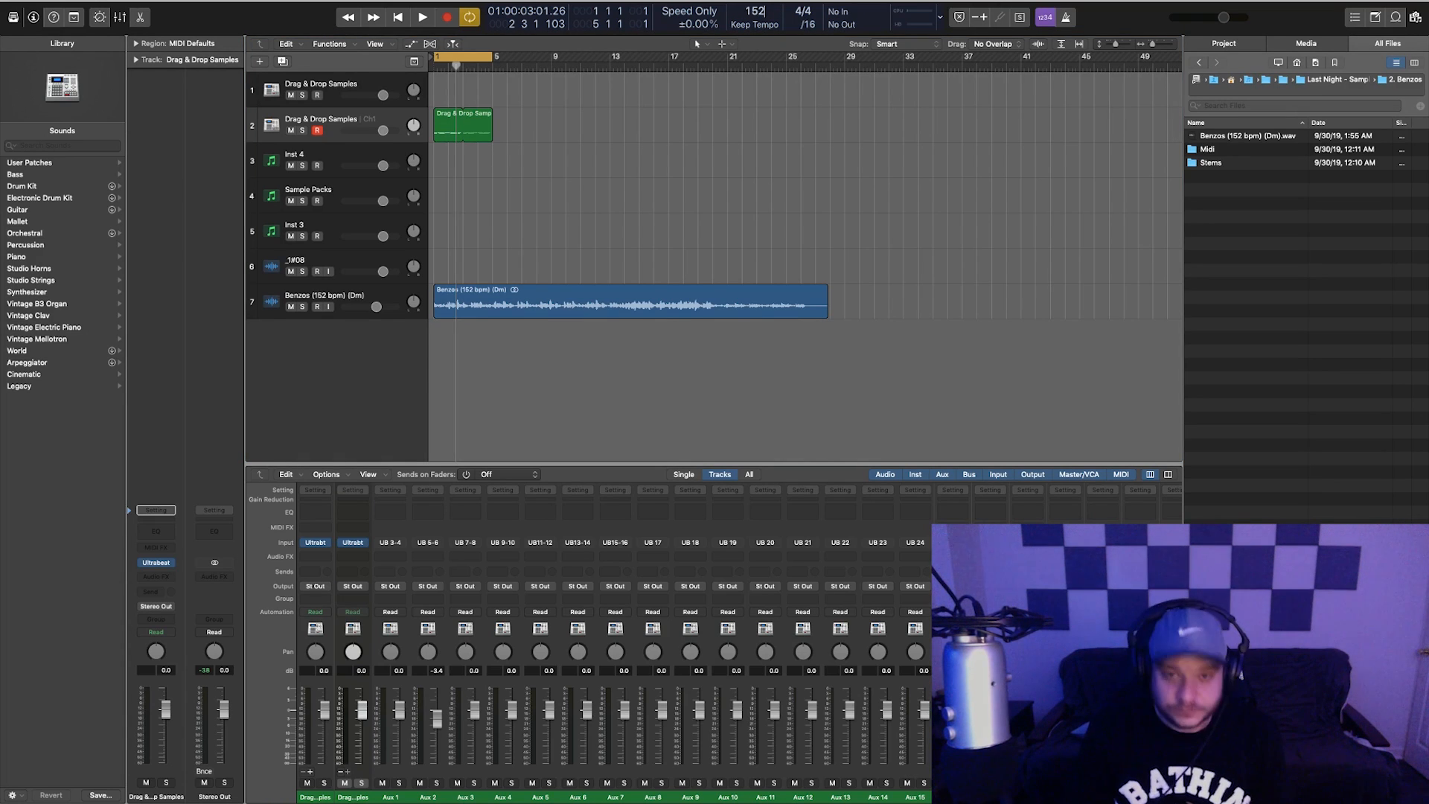
key("Return")
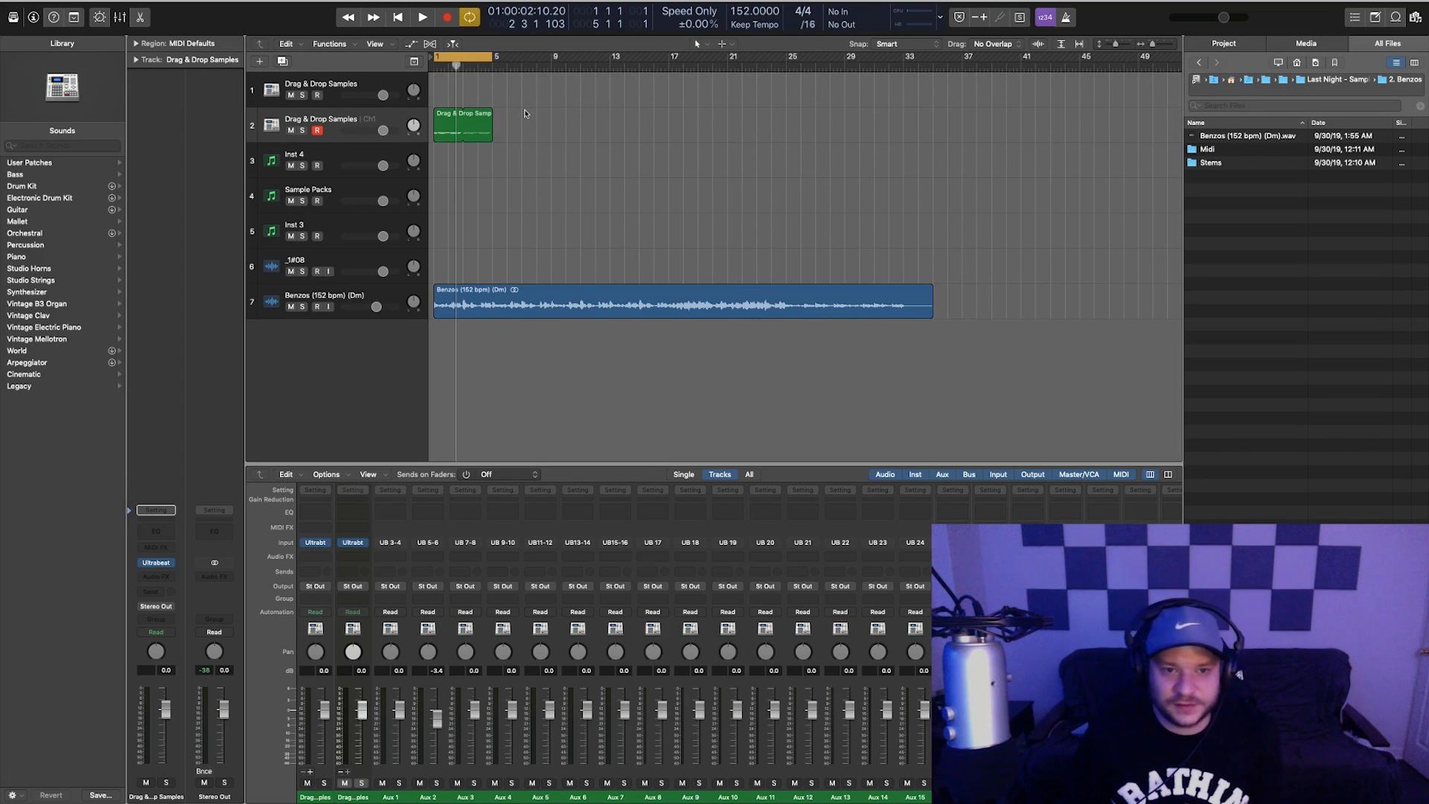
Play the drum region together with the Benzos sample over the first four bars
key("space")
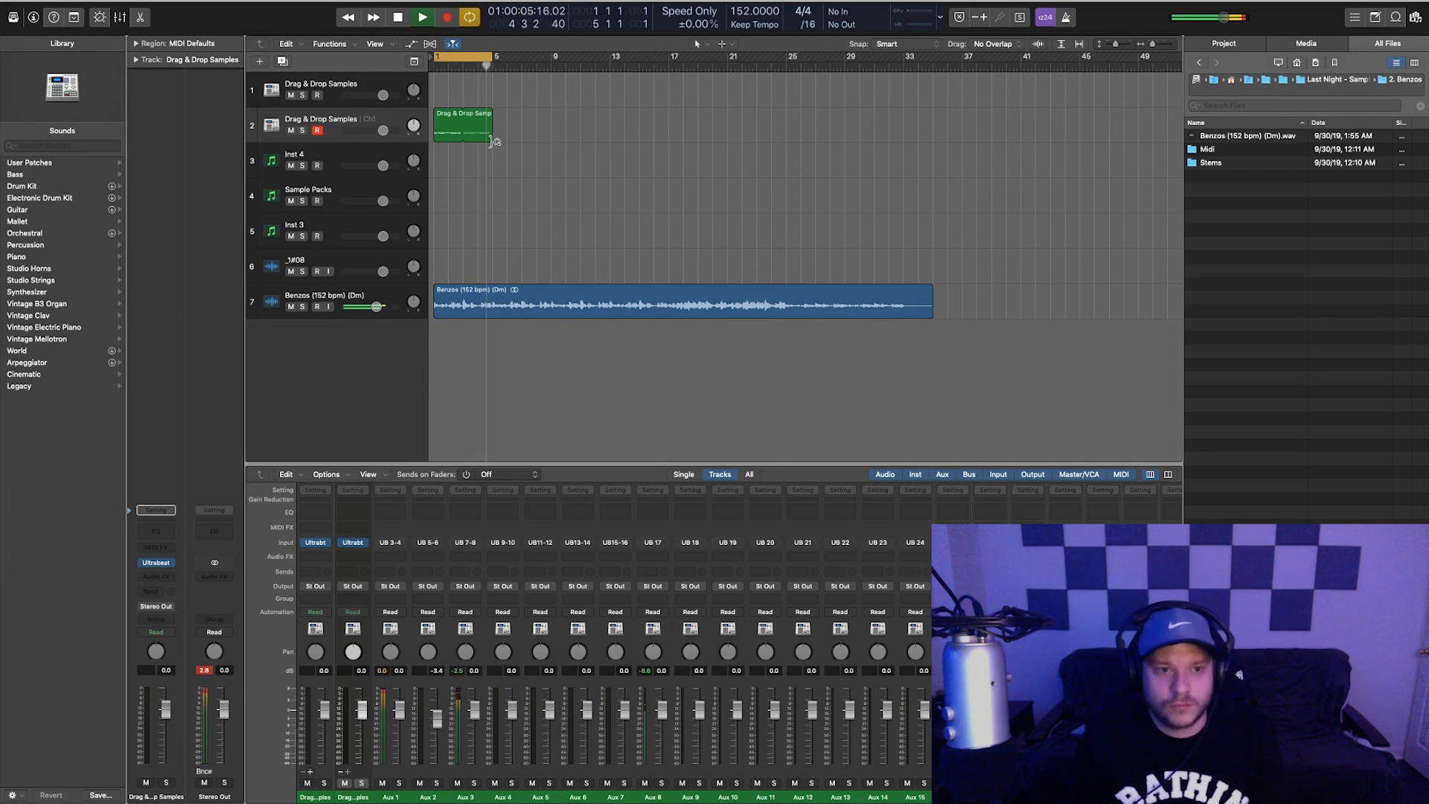
key("space")
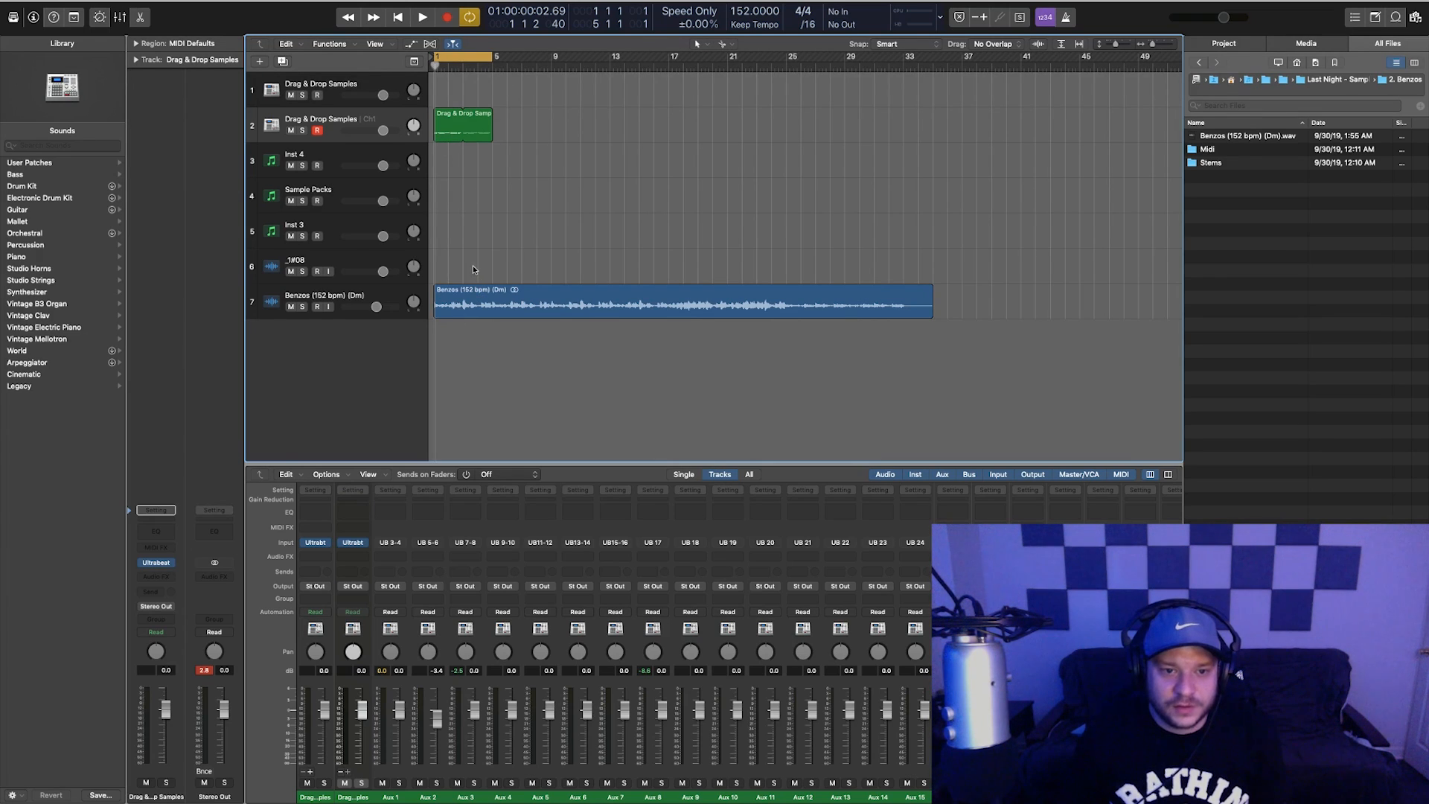
scroll(476, 288, "up", 5)
scroll(477, 287, "down", 5)
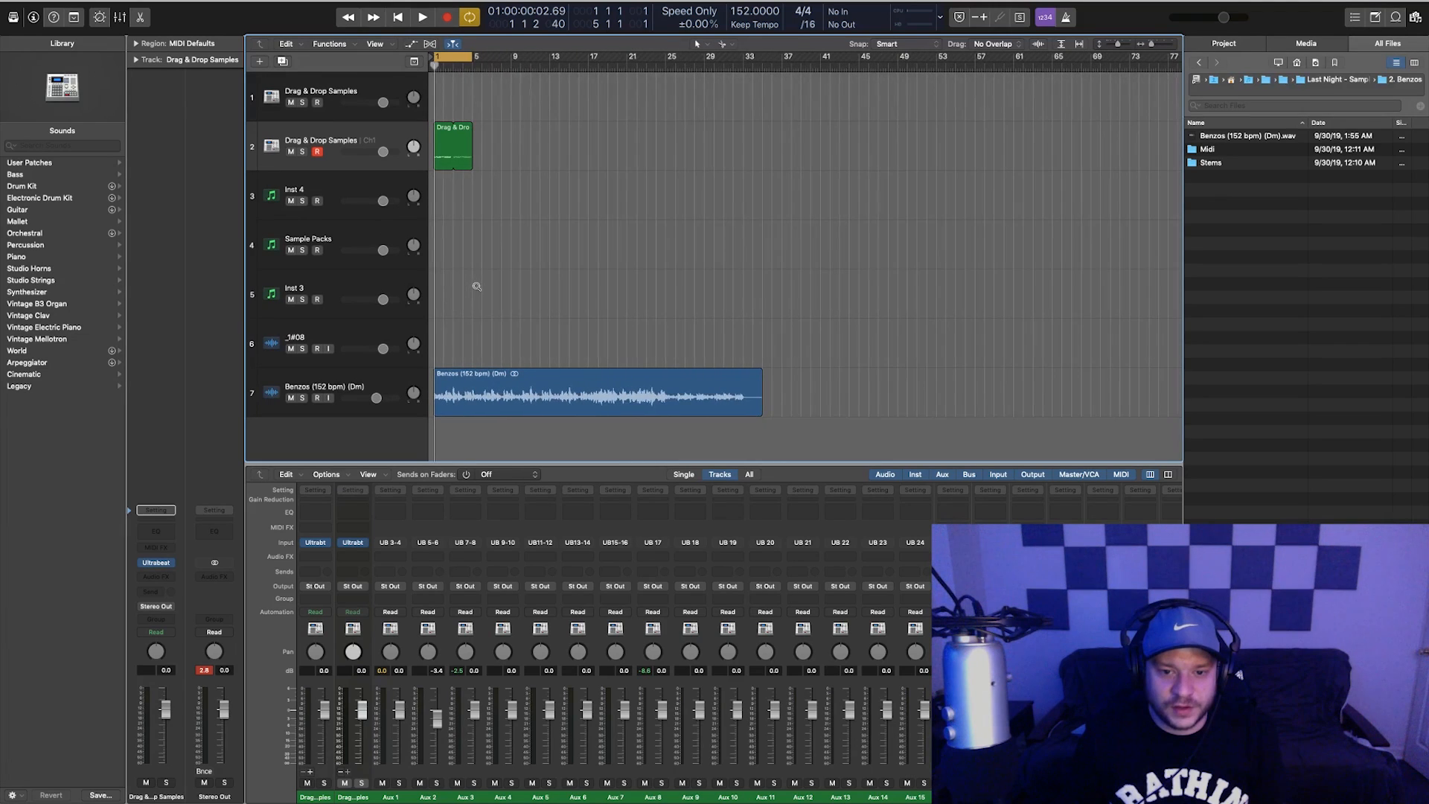
mouse_move(446, 58)
left_mouse_down()
mouse_move(484, 58)
mouse_move(454, 59)
left_mouse_up()
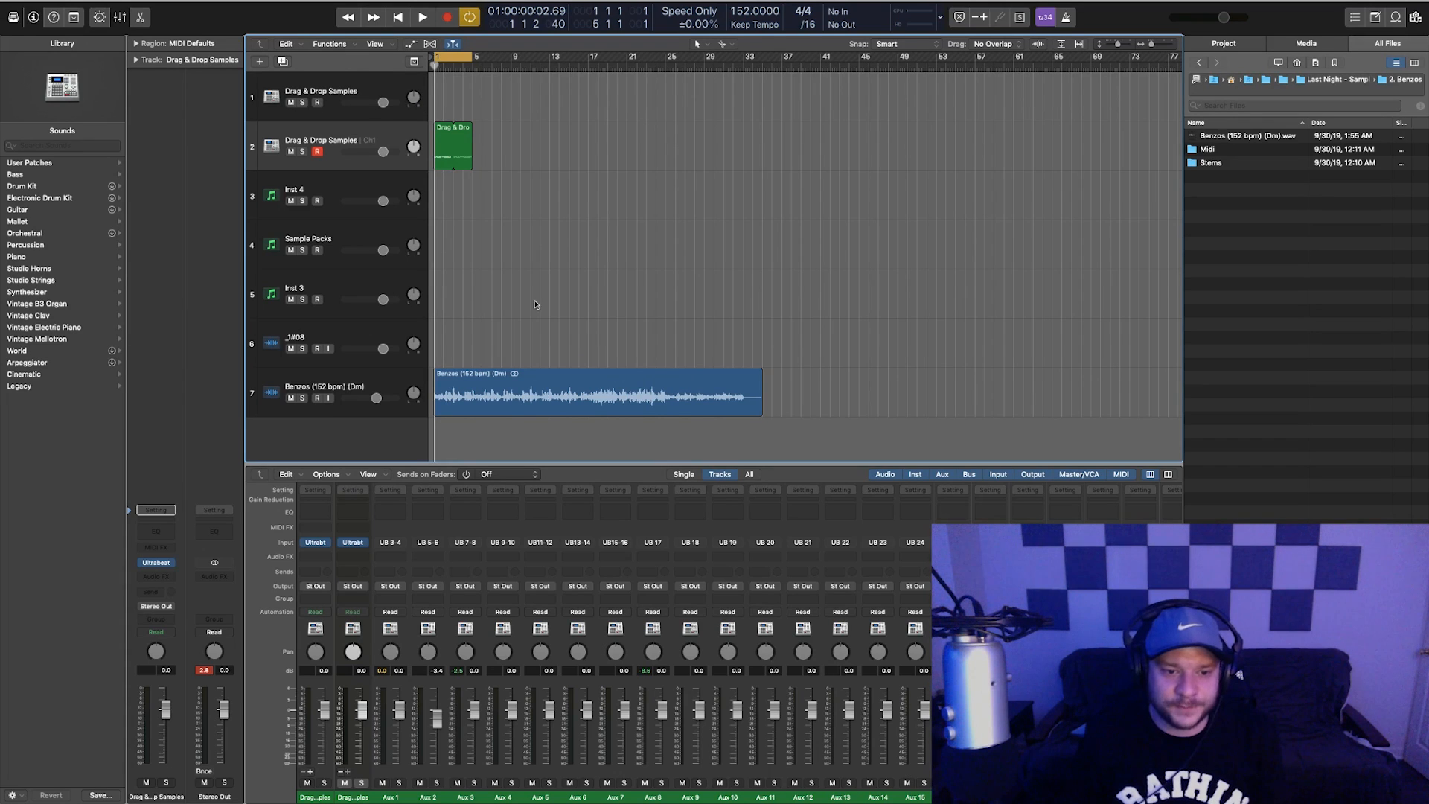
Audition the Benzos sample from bar 5 on, return the cycle range to bars 1 to 5, and split the sample at bar 5
left_click_drag(446, 62, 485, 60)
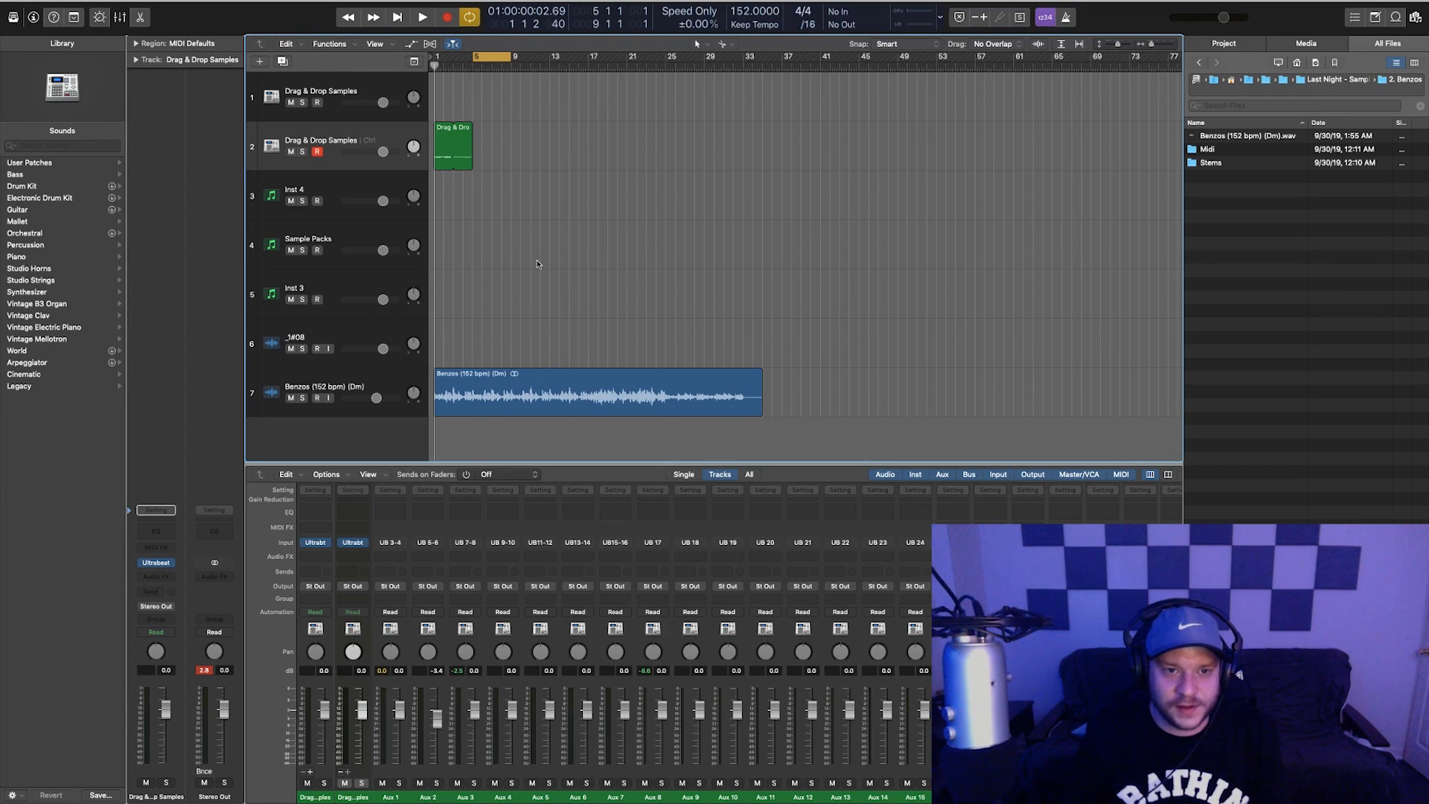
key("space")
left_click_drag(484, 59, 446, 59)
scroll(497, 298, "up", 5)
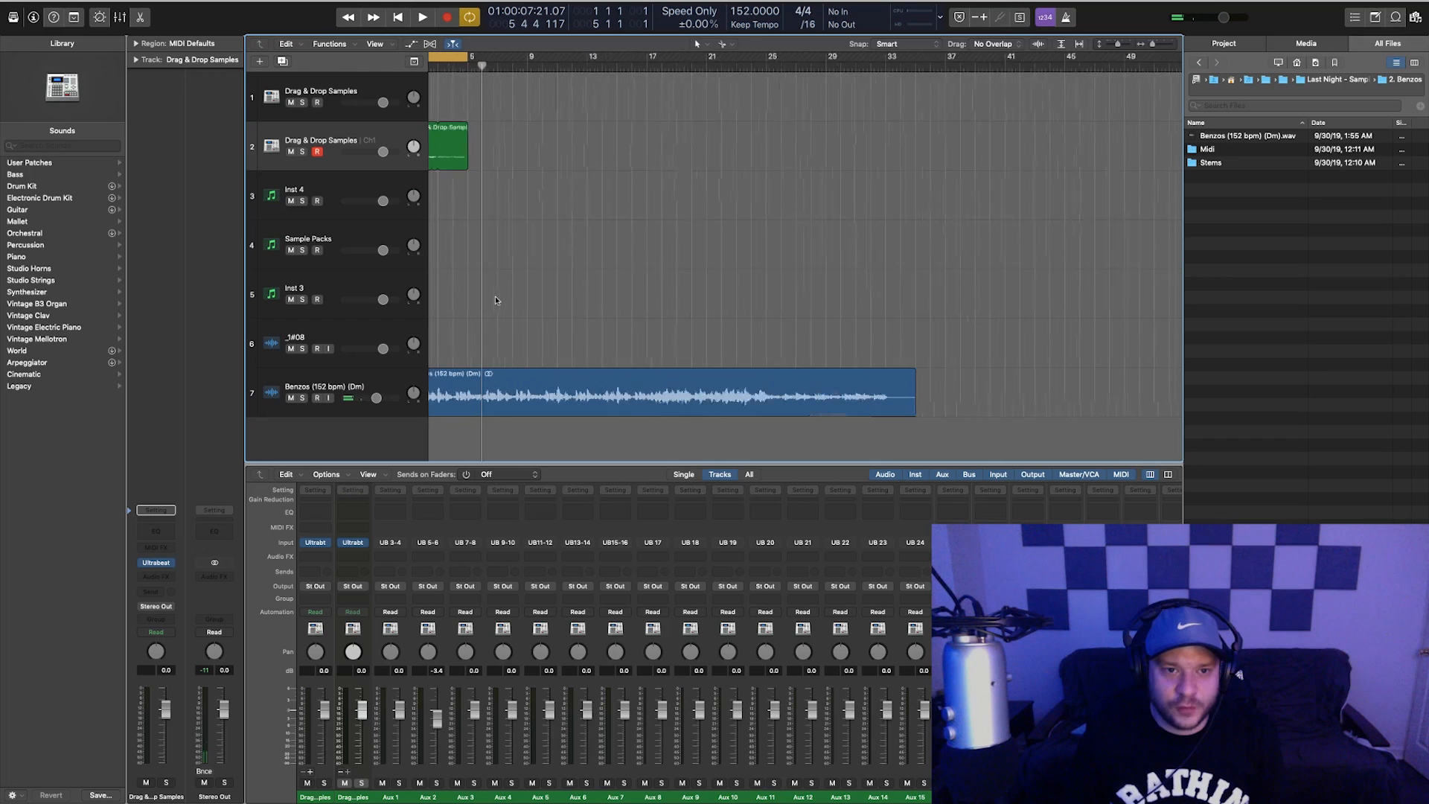
scroll(497, 298, "left", 1)
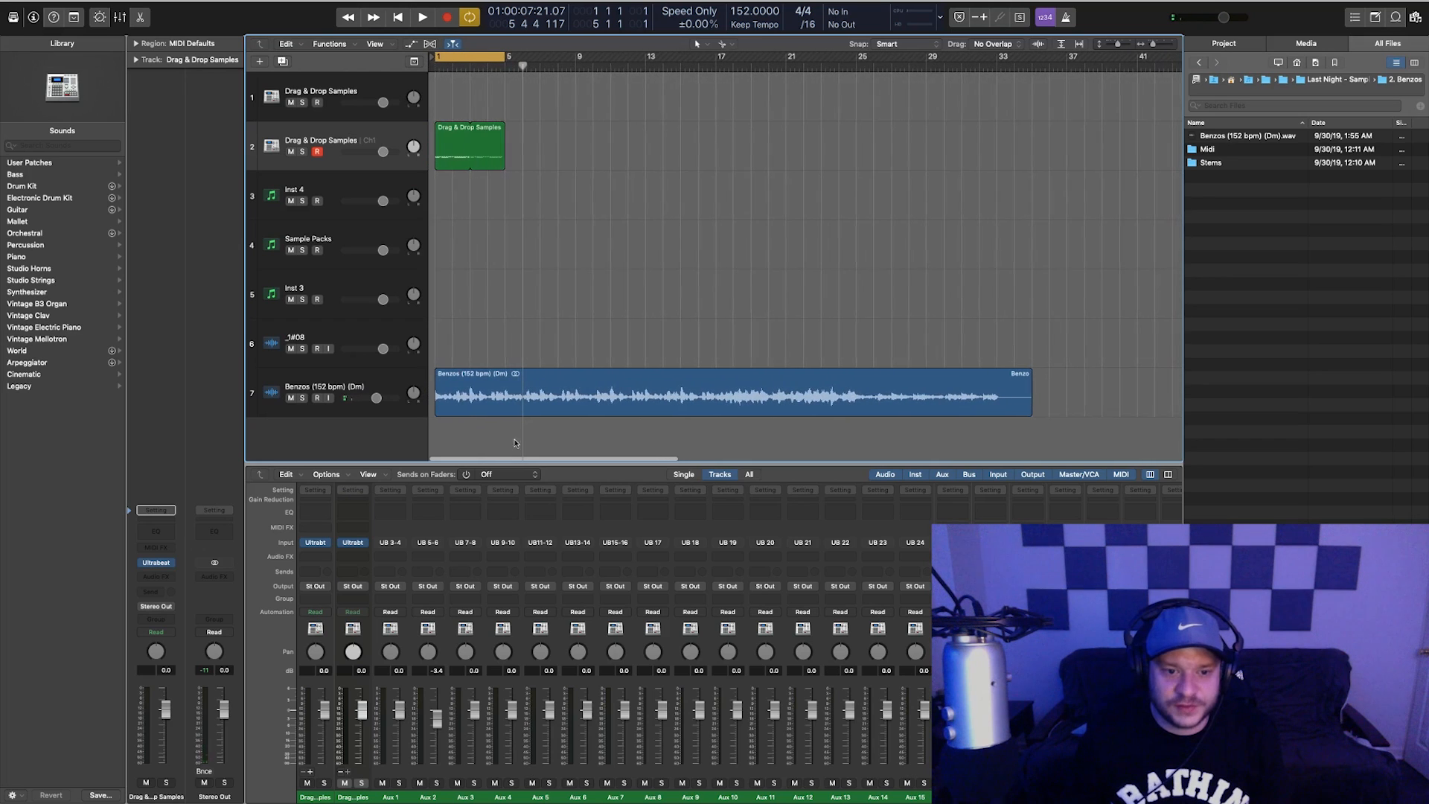
left_click(506, 394)
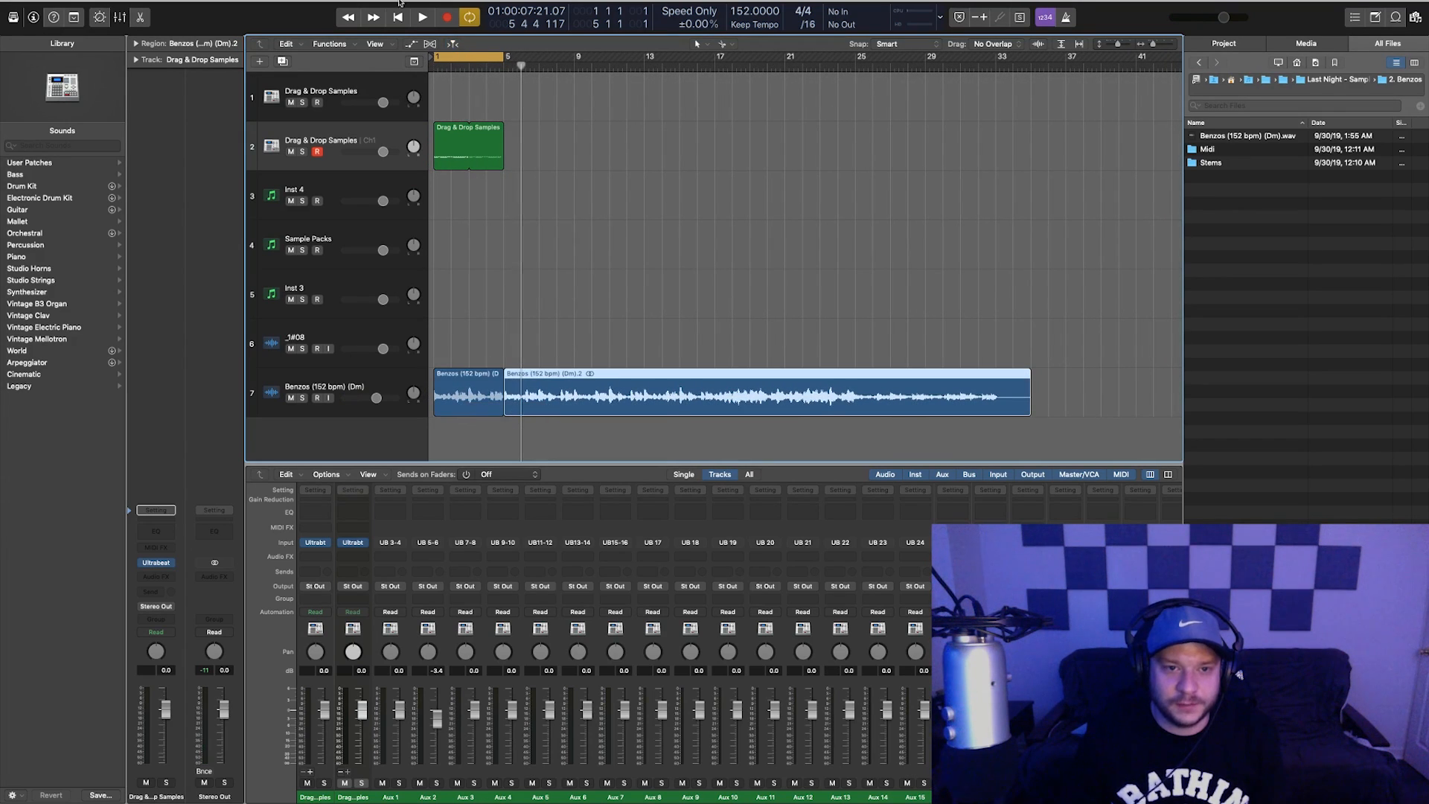
Set the cycle range to bars 5 to 9 and split the Benzos sample at bars 9 and 13
left_click_drag(482, 62, 552, 63)
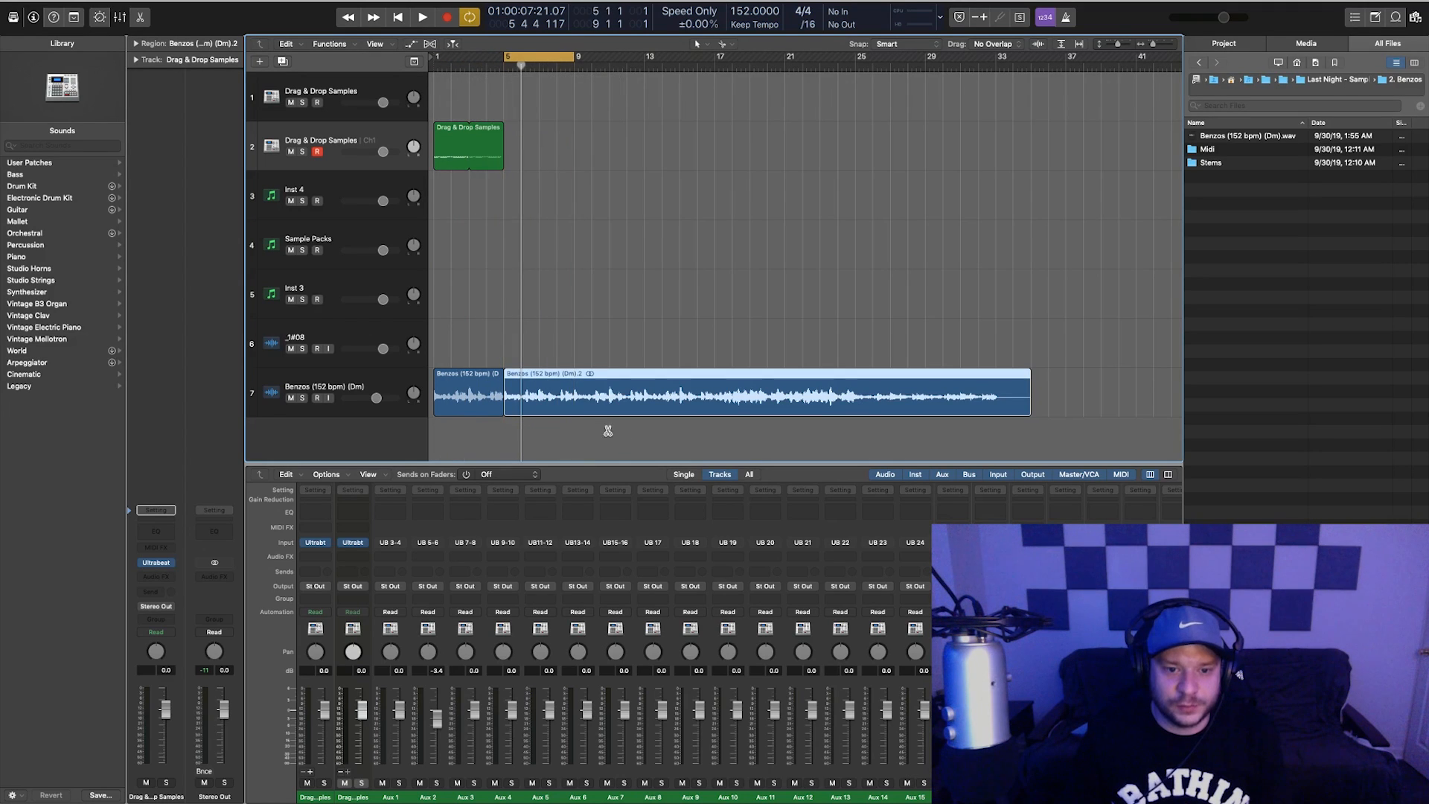
left_click(578, 402)
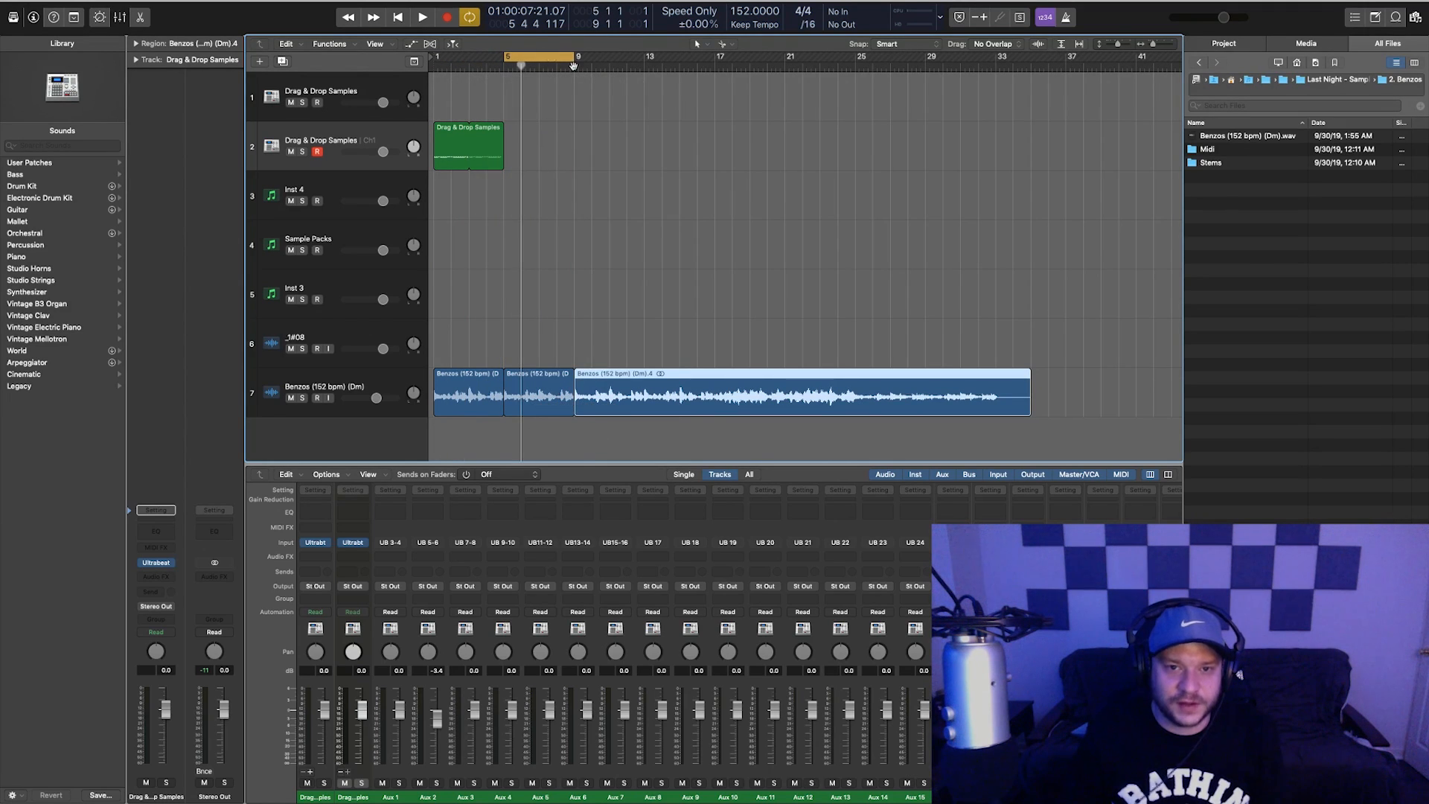
mouse_move(886, 47)
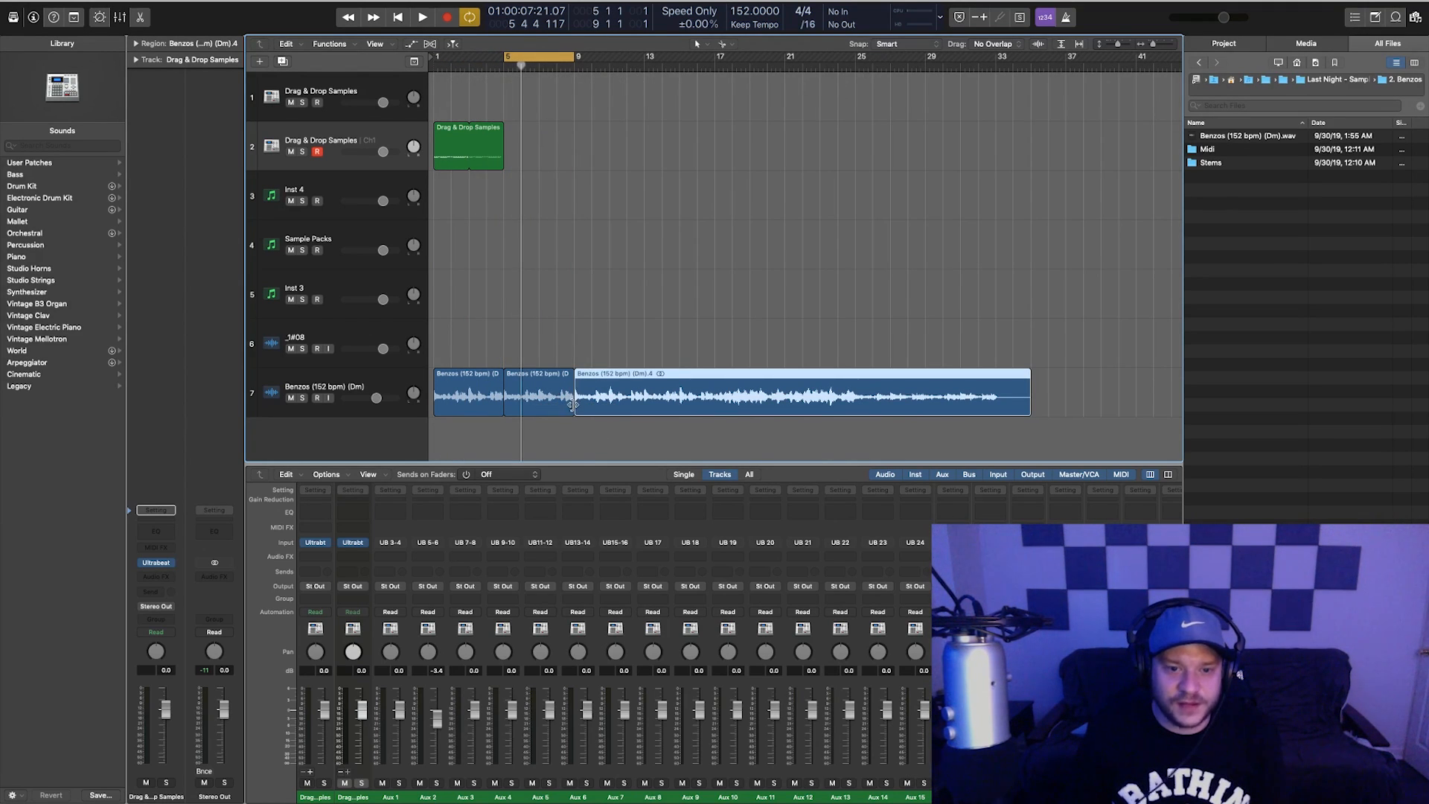
left_click(645, 392)
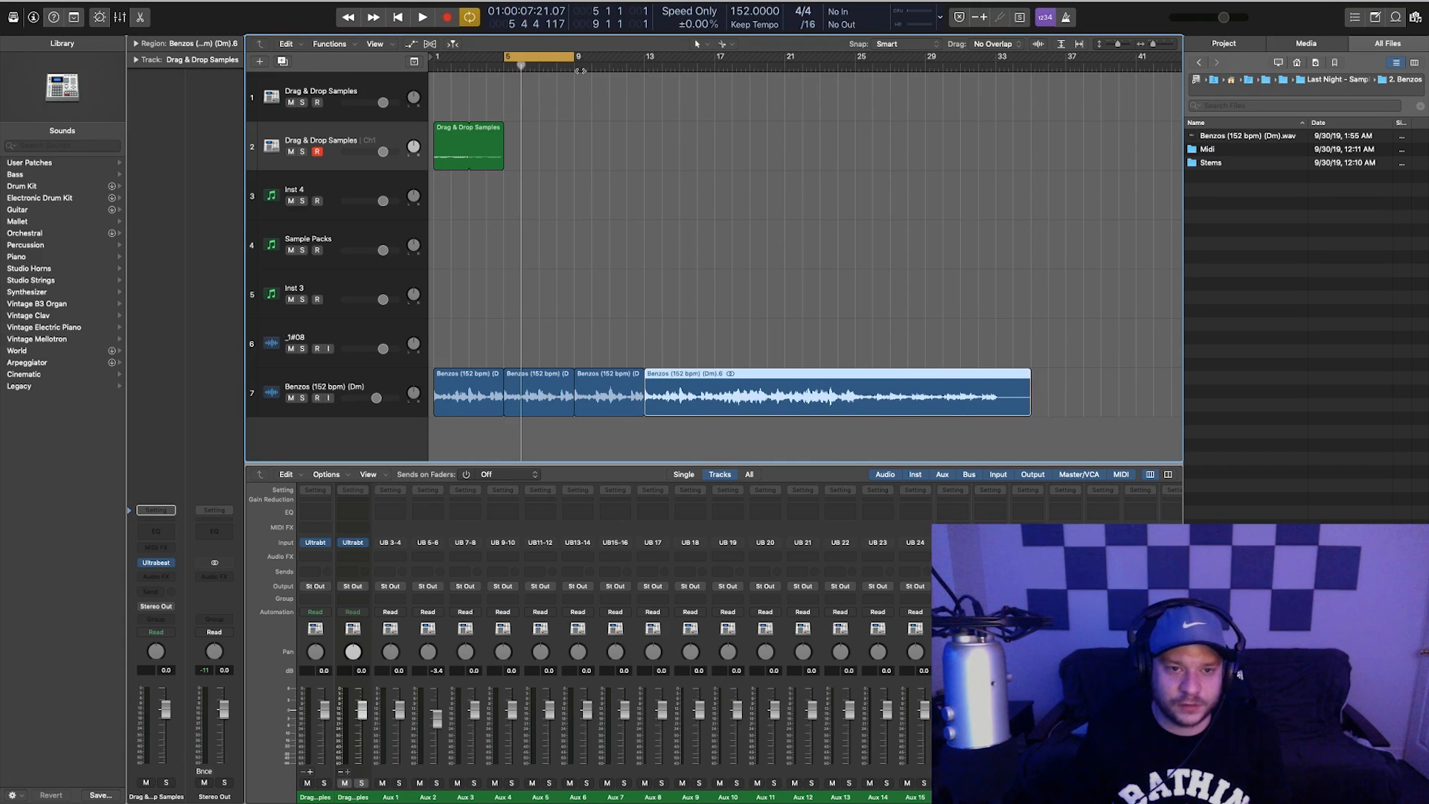
Audition the four-bar sections starting at bars 9 and 13, and split the Benzos sample at bar 17
left_click_drag(544, 53, 615, 54)
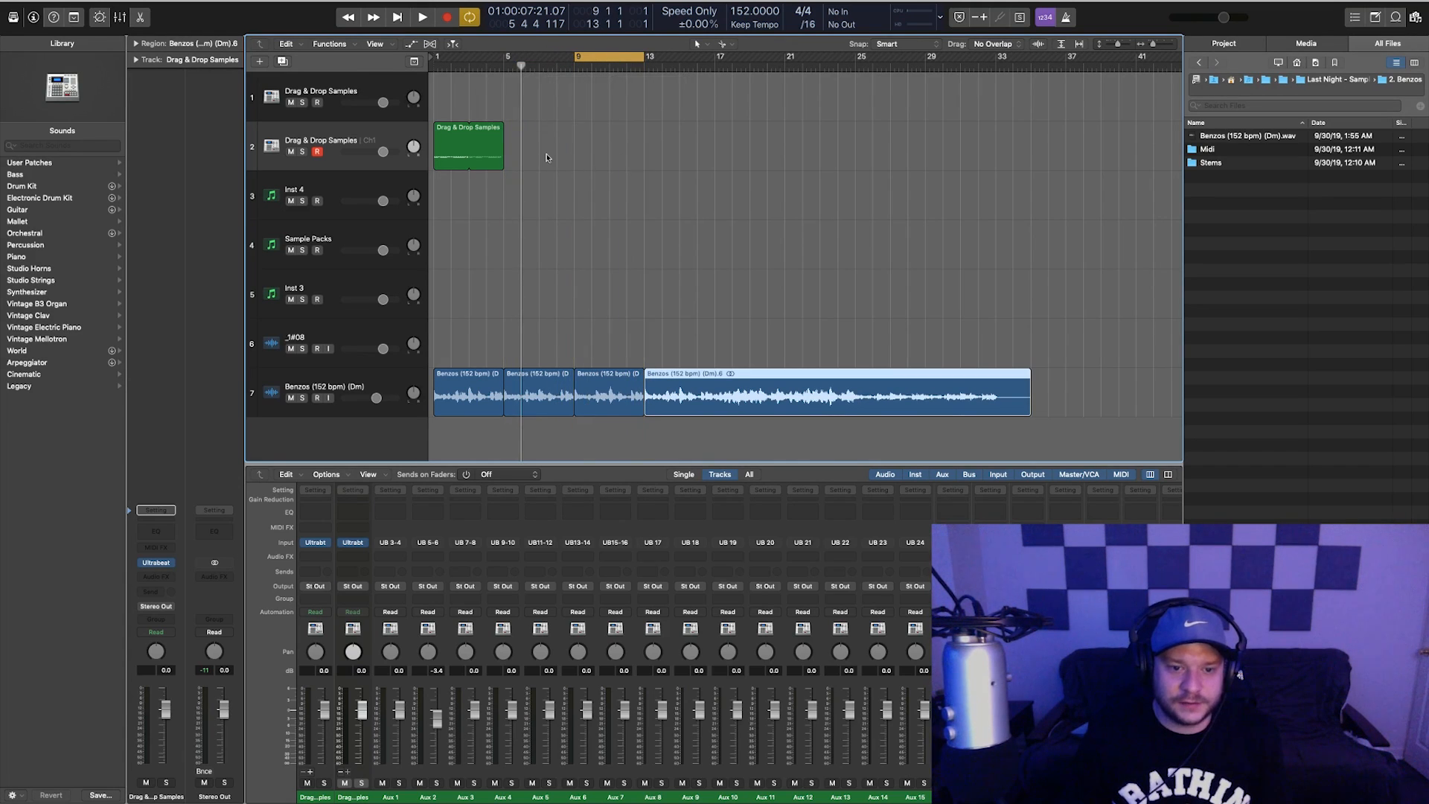
key("space")
key("space")
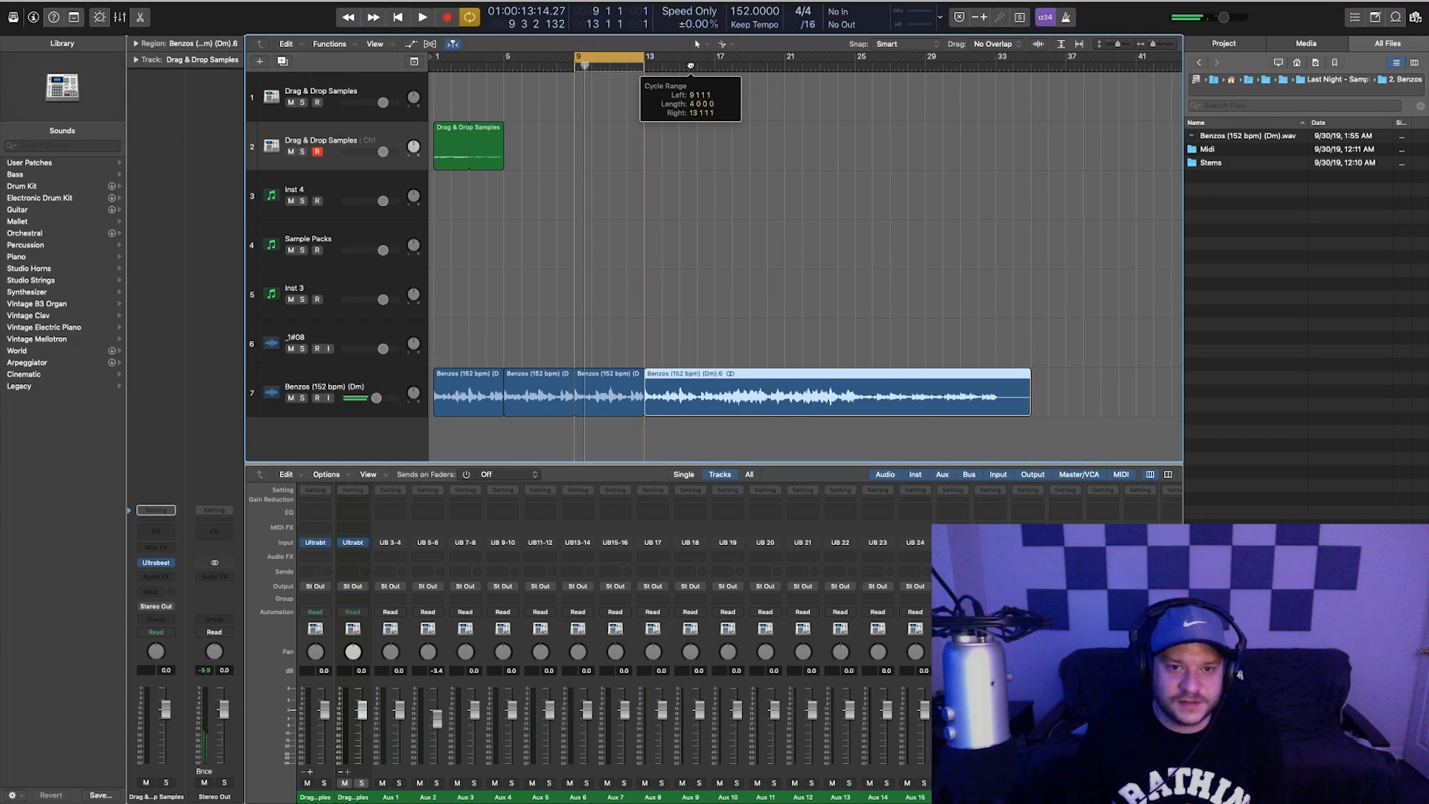
left_click_drag(620, 53, 691, 54)
key("space")
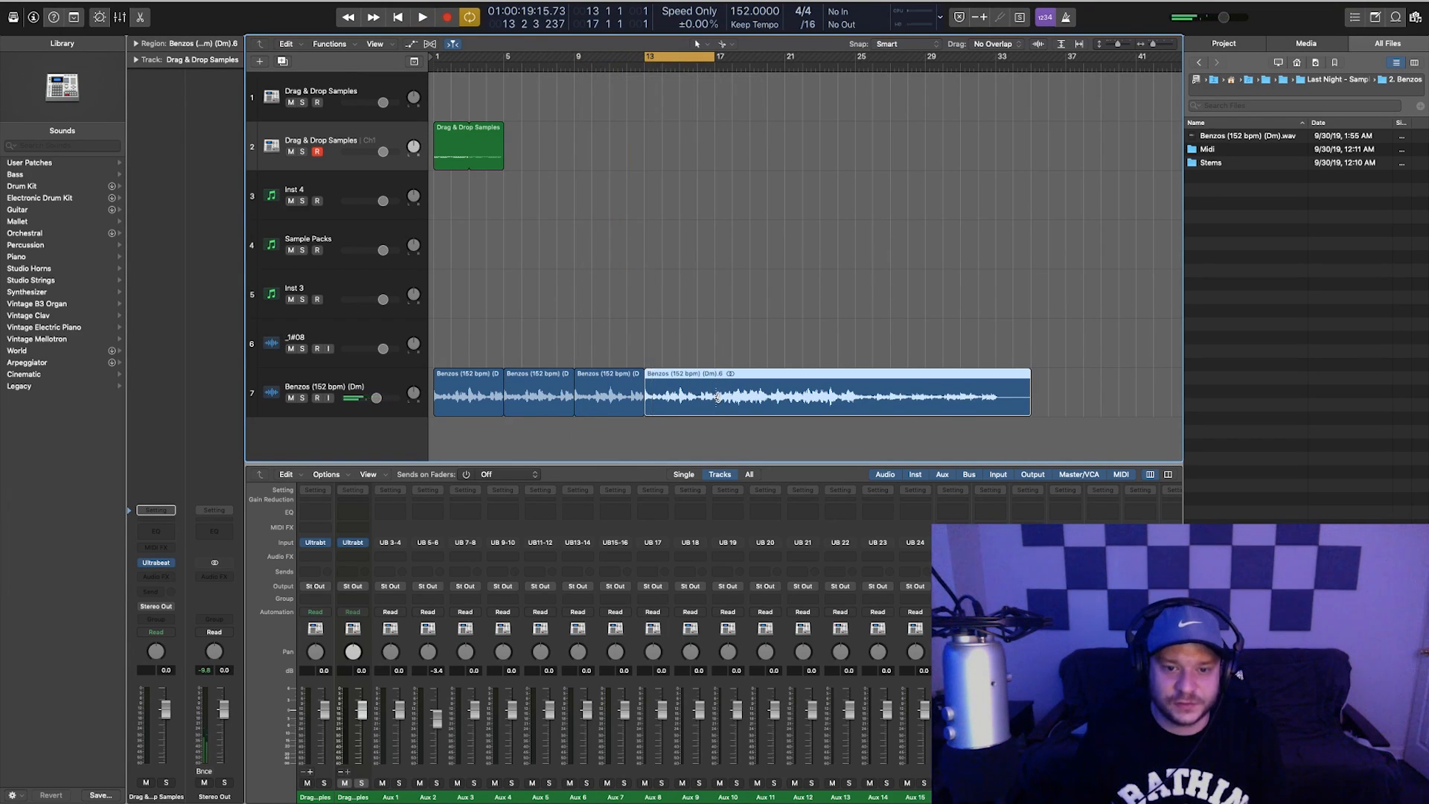
left_click(715, 399)
Cycle and audition bars 17 to 21, and split the Benzos sample at bar 21
left_click_drag(689, 58, 772, 59)
key("space")
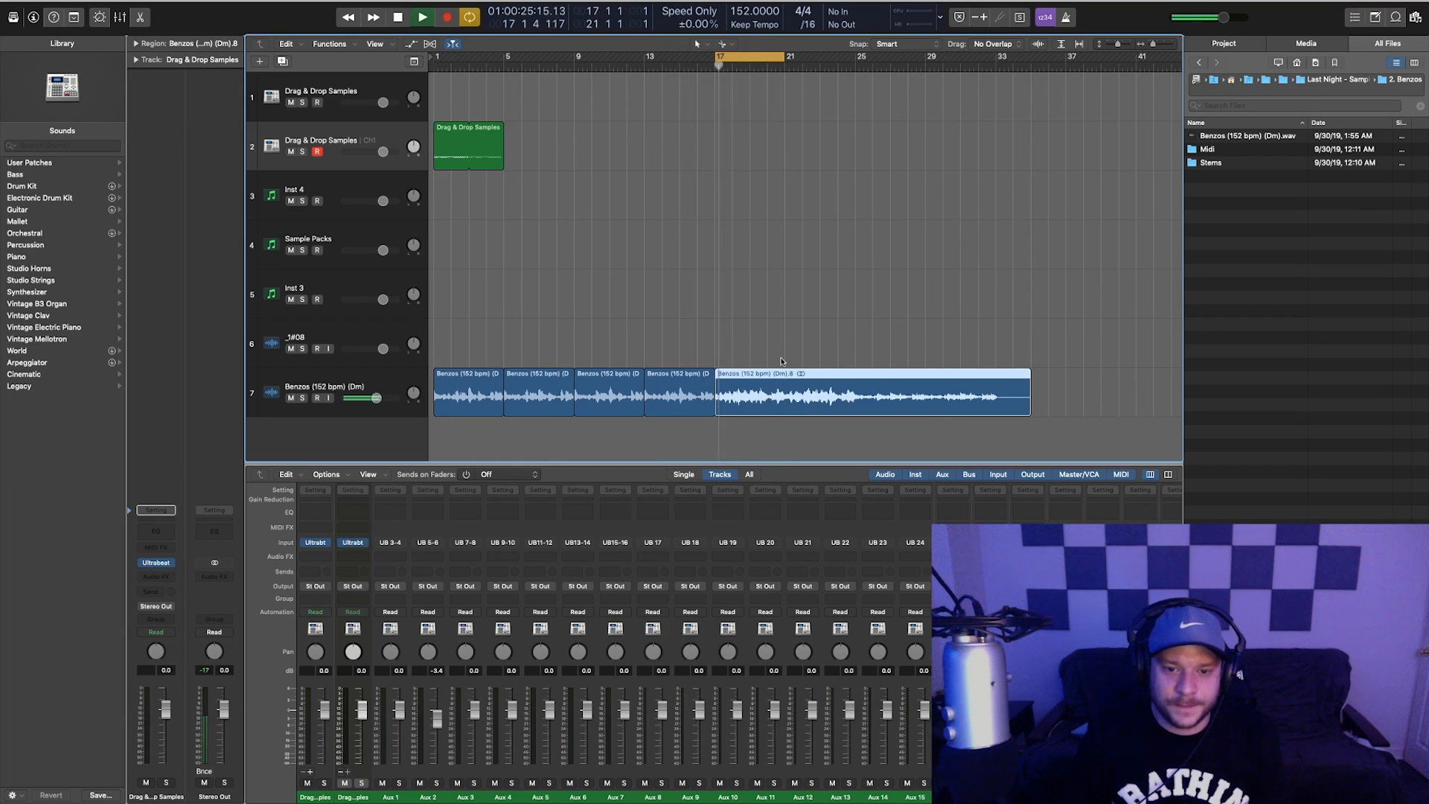
key("space")
left_click(786, 398)
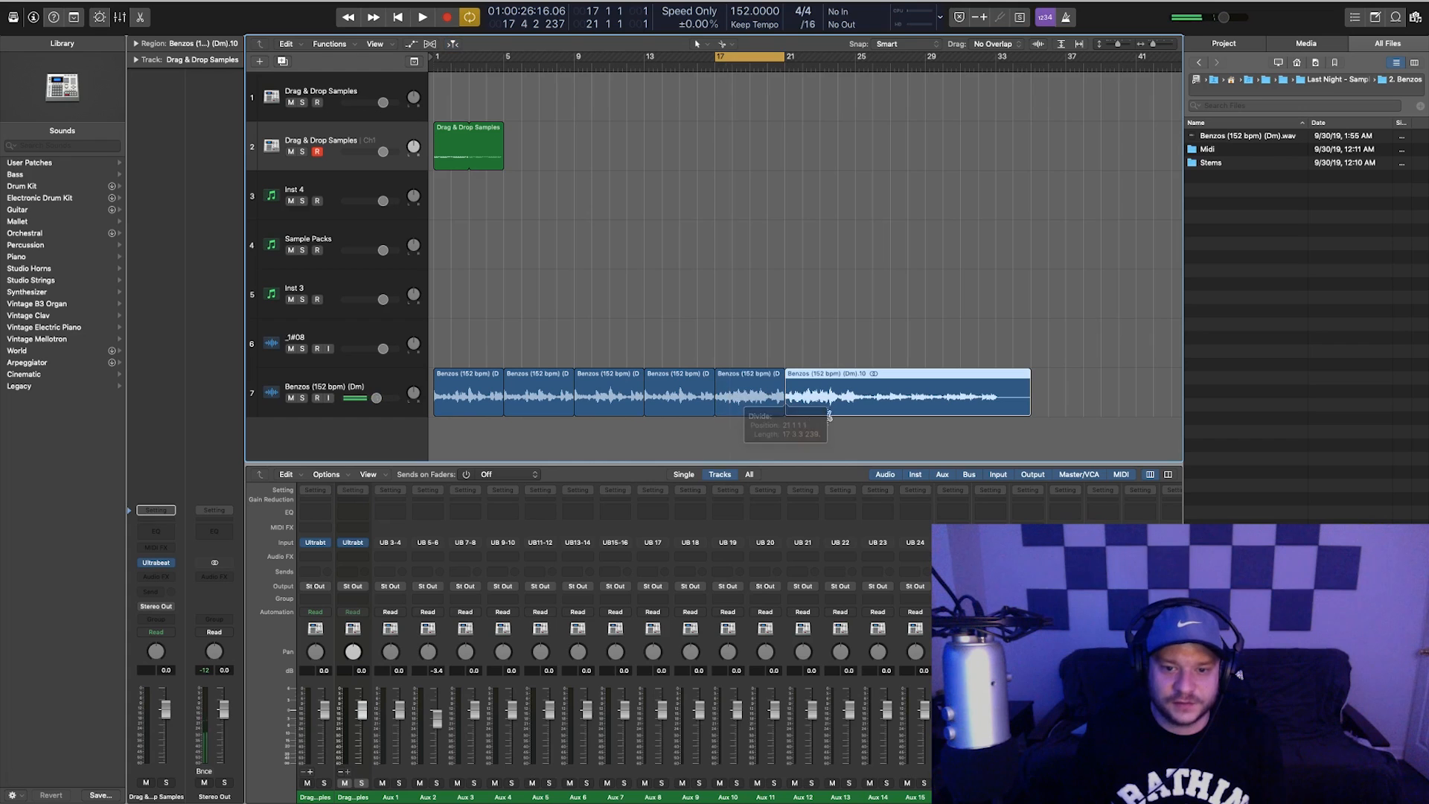
Split the rest of the Benzos sample at bars 25, 29 and just after 33, and delete the leftover end piece
left_click_drag(769, 56, 982, 68)
left_click(860, 400)
left_click(927, 400)
left_click_drag(972, 70, 972, 69)
left_click(1001, 403)
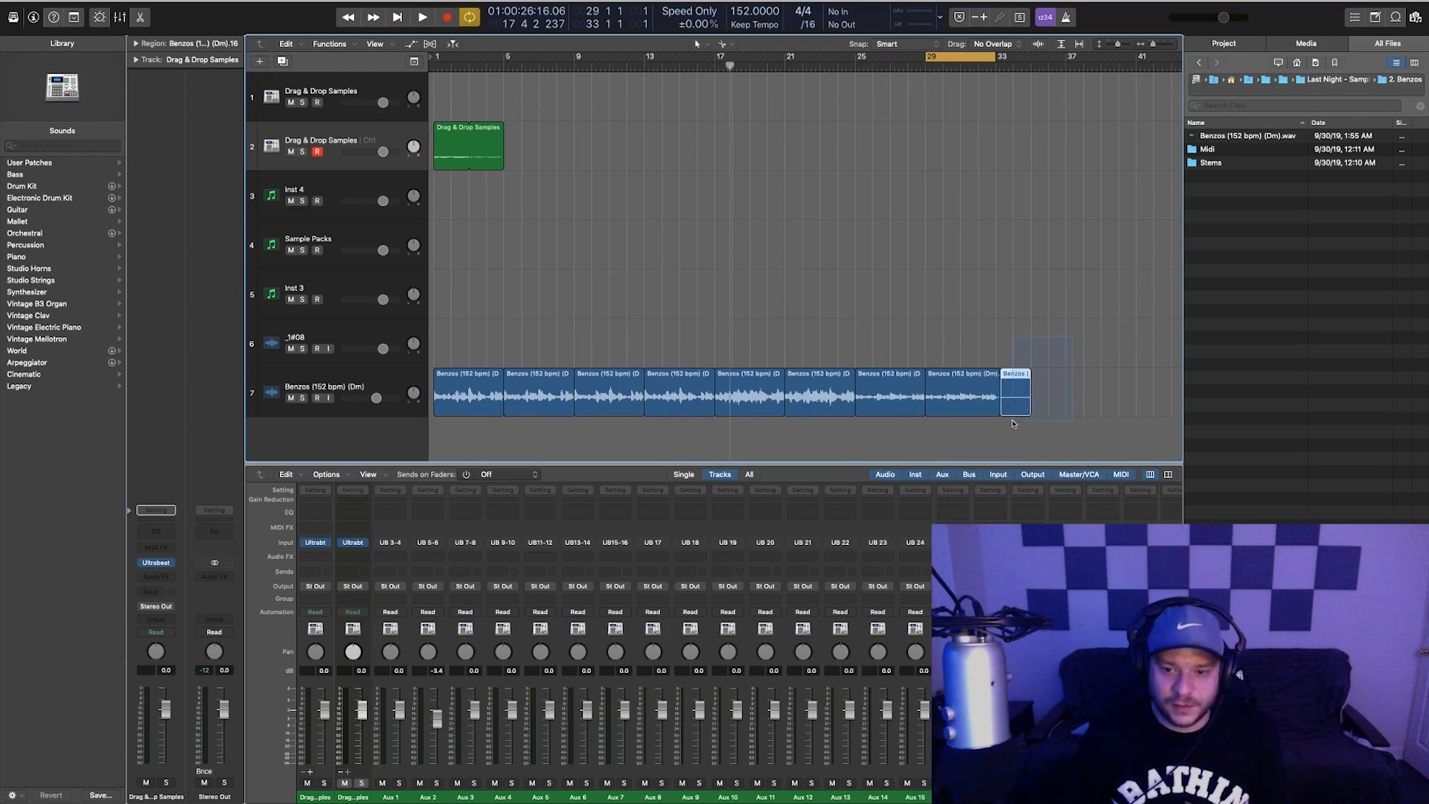
key("Delete")
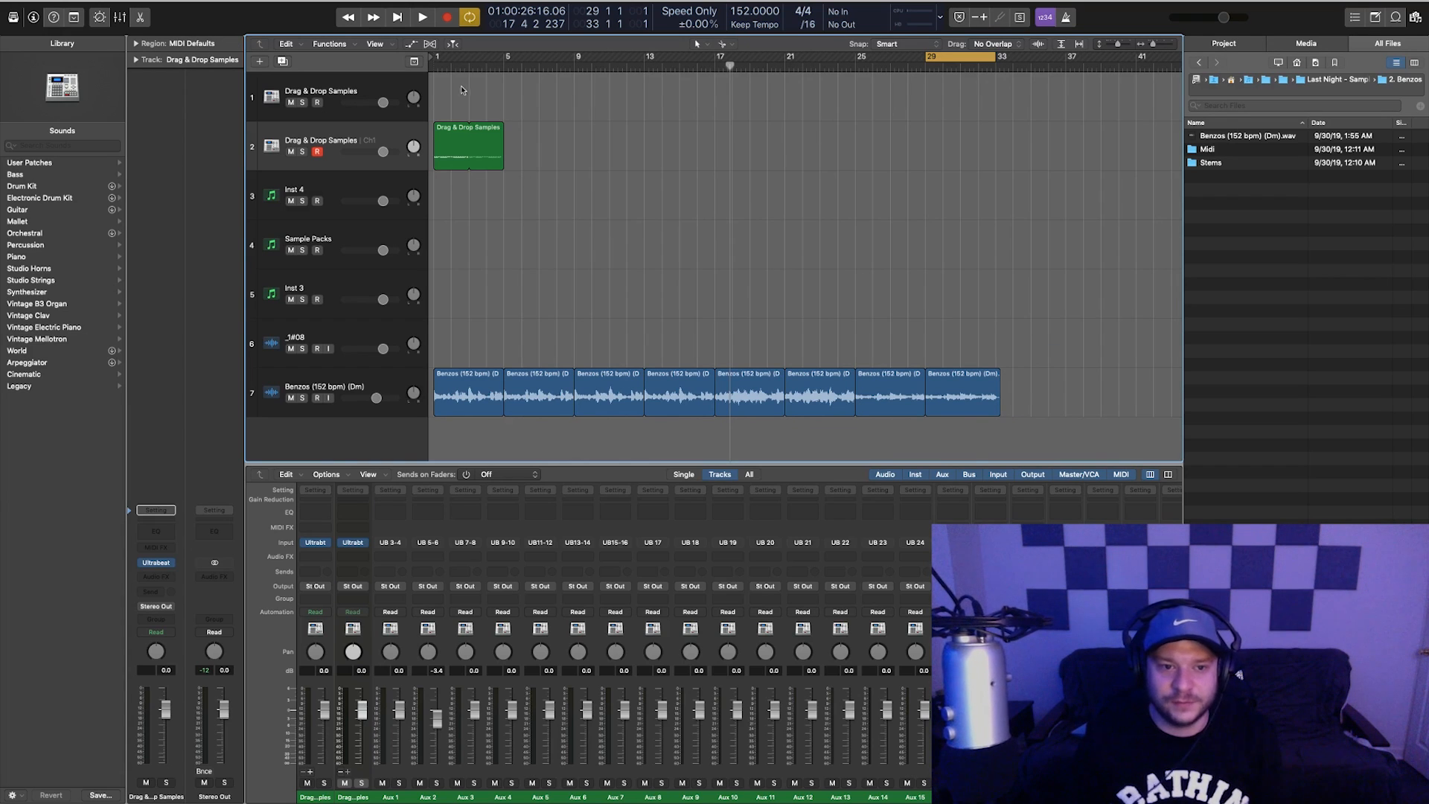
Move all Benzos slices so they start at bar 11, and place the last slice at bar 1
left_click_drag(467, 311, 960, 449)
left_click_drag(477, 374, 652, 375)
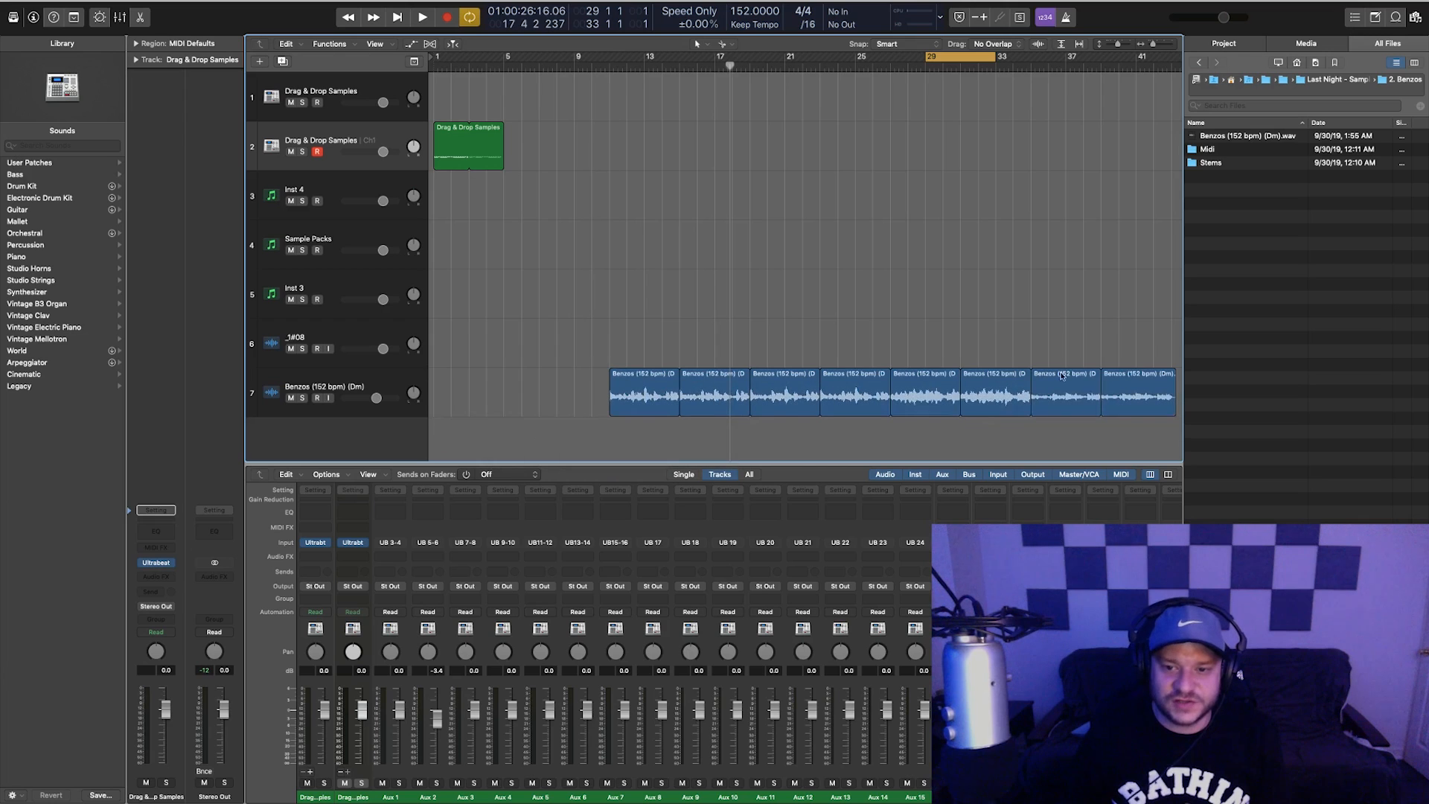
left_click_drag(1118, 381, 429, 380)
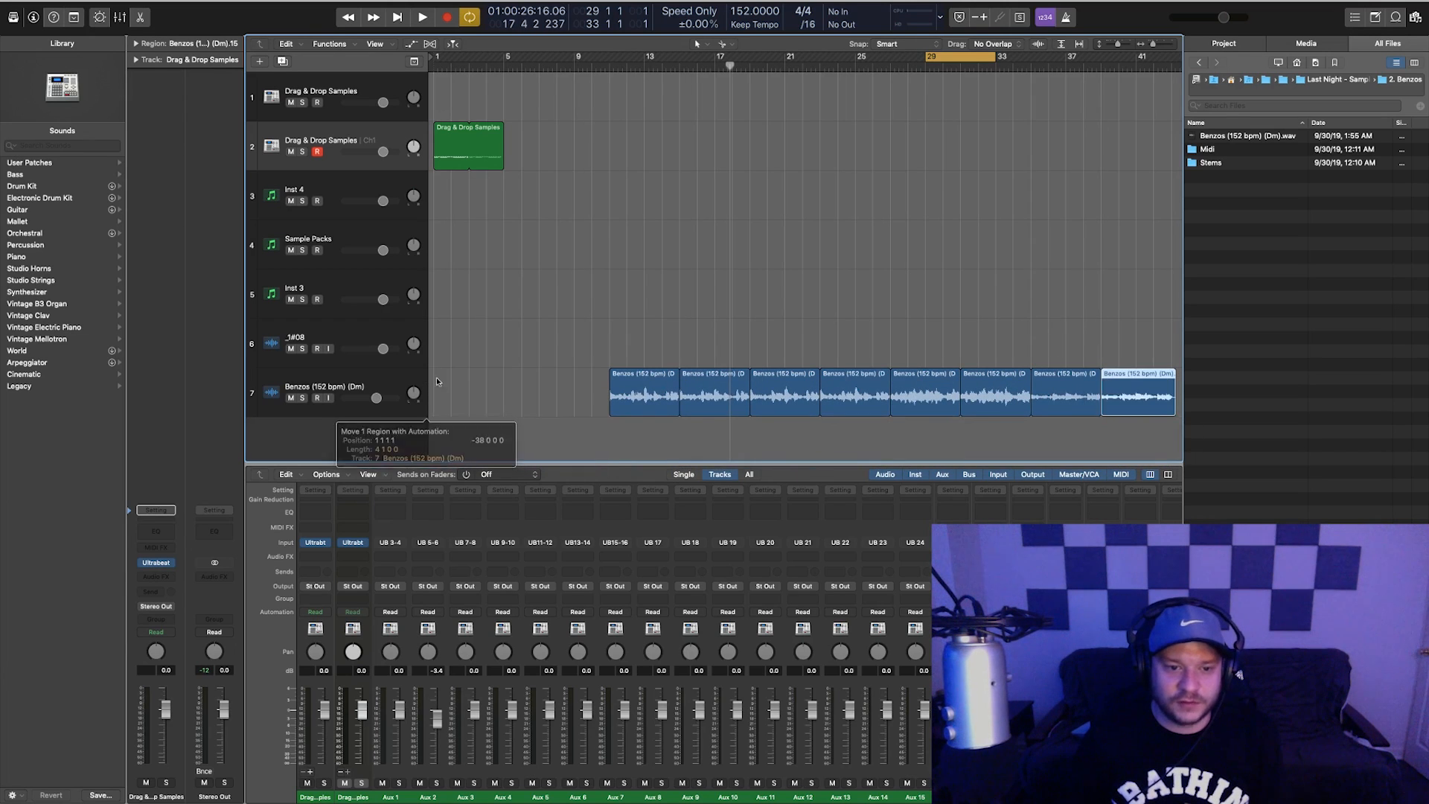
left_click_drag(1137, 380, 469, 380)
left_click(546, 274)
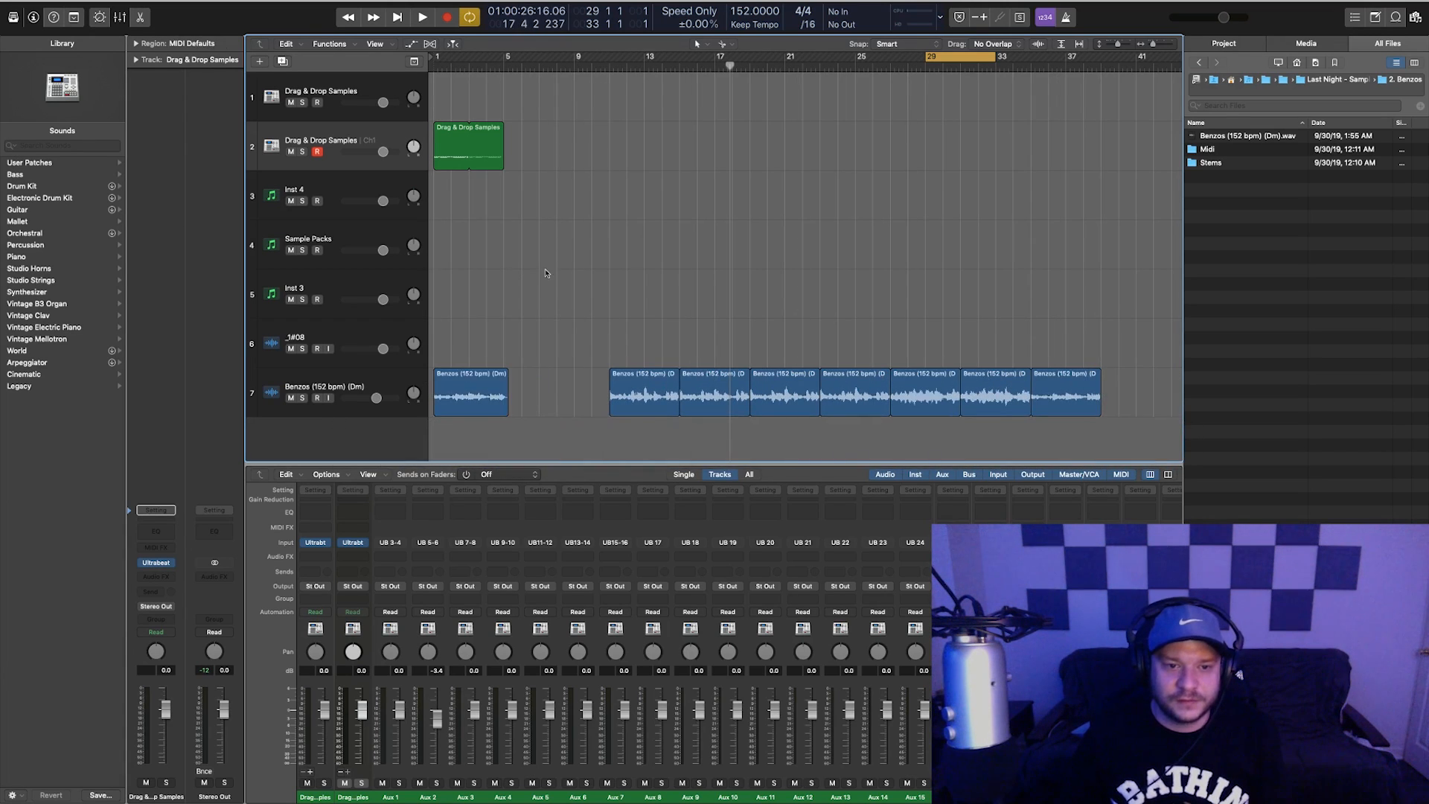
Audition the last Benzos slice with the drums over bars 1 to 5, and move it back behind the other slices
left_click_drag(504, 57, 321, 58)
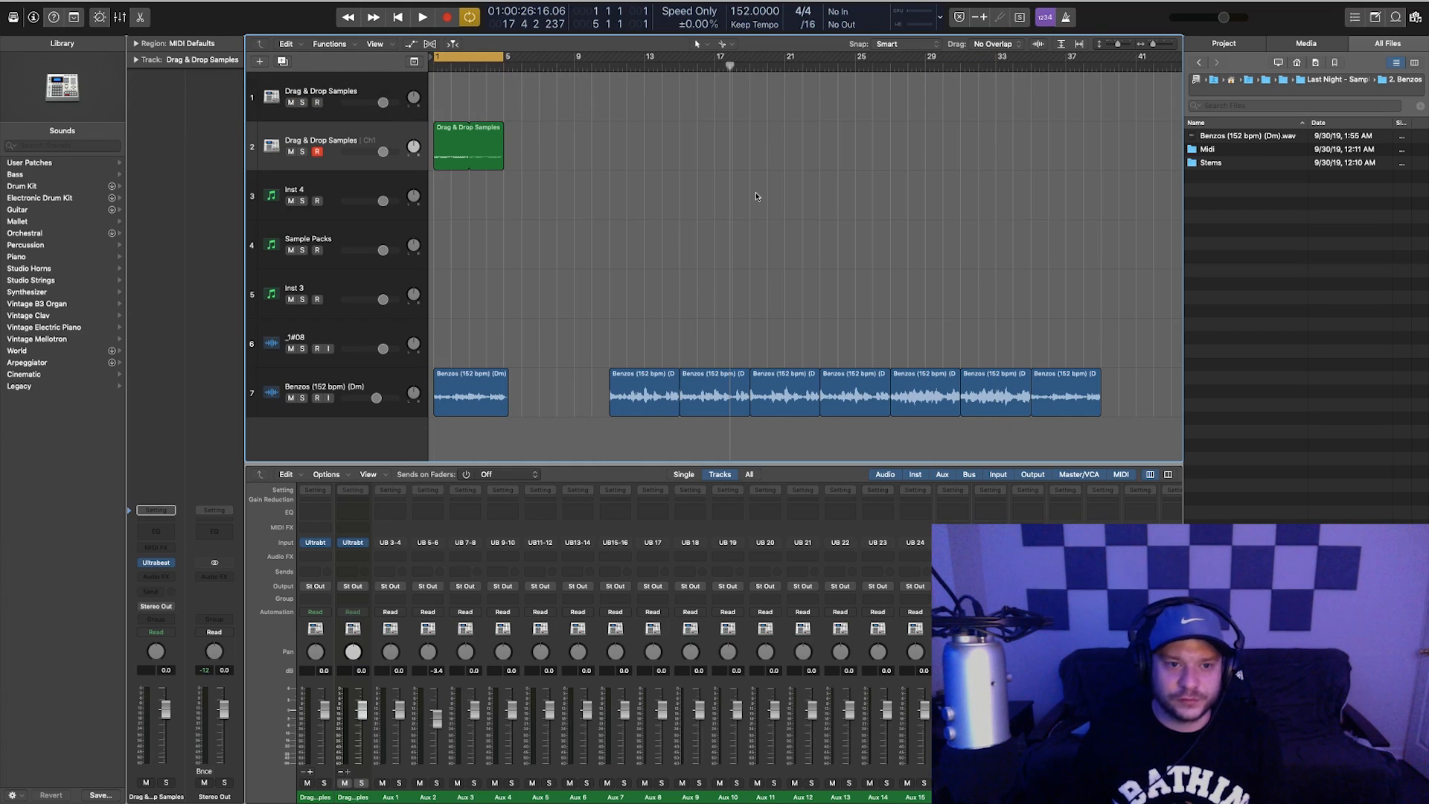
key("space")
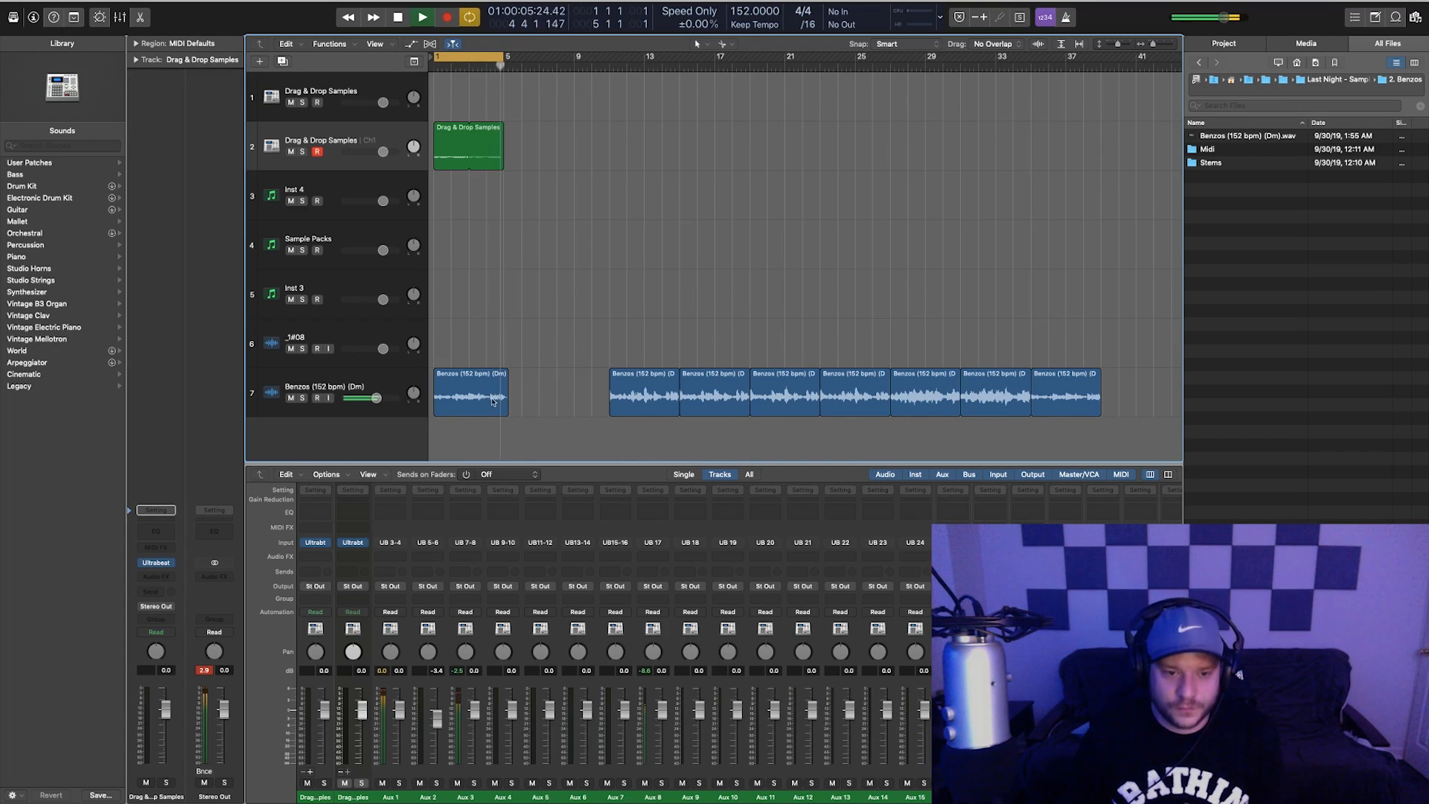
key("space")
left_click_drag(492, 402, 1165, 402)
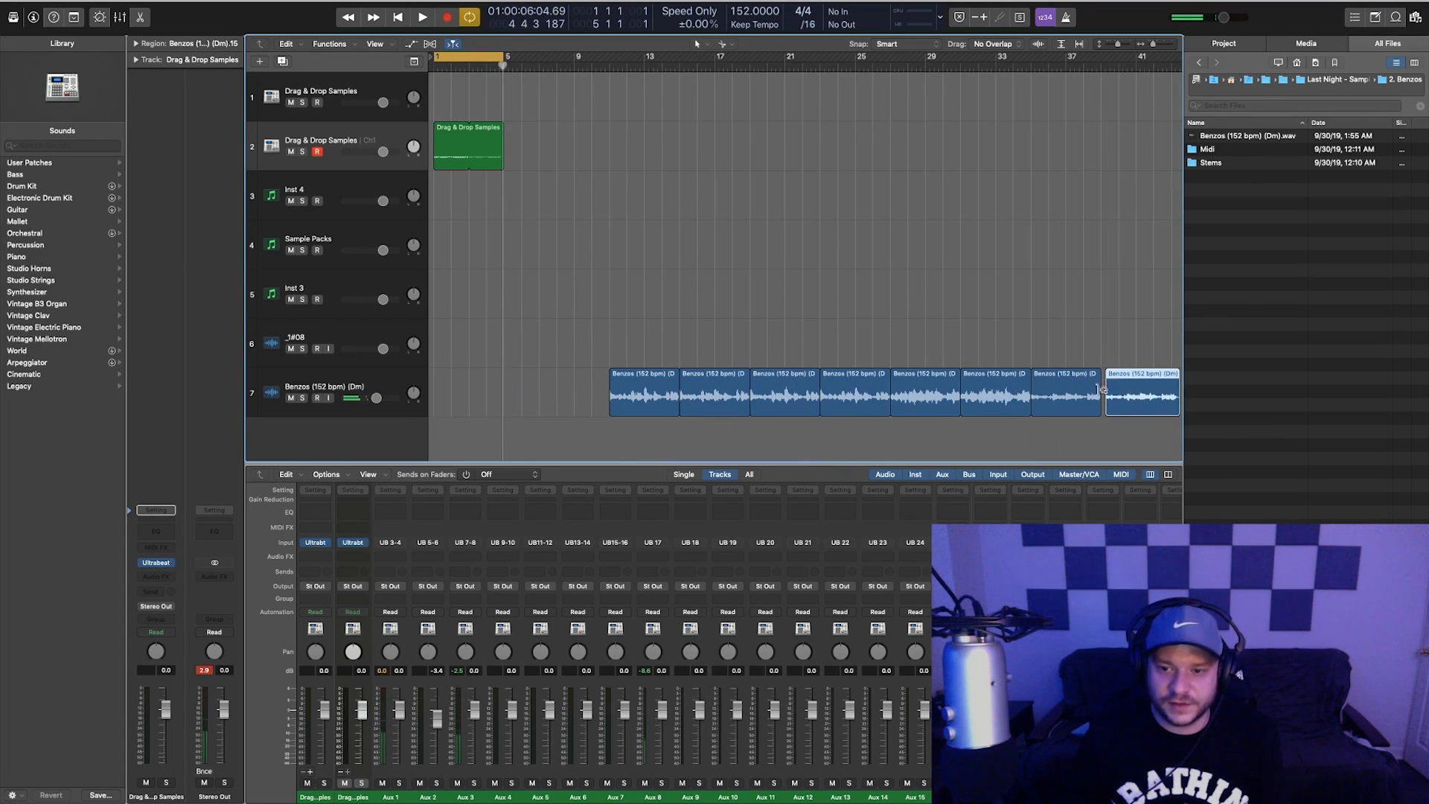
left_click(1133, 318)
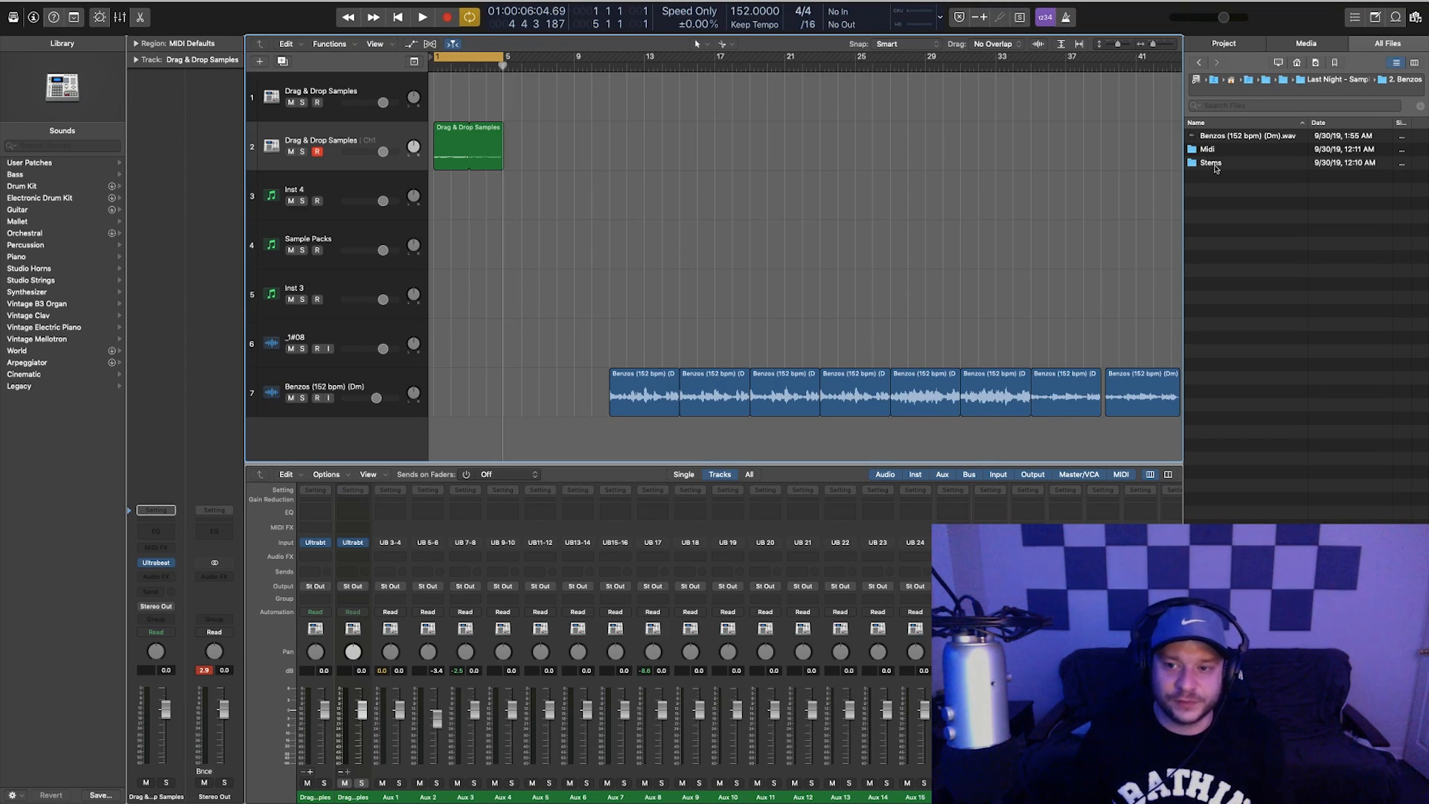
Open the Stems folder of the Benzos sample and move the first Benzos slice to bar 1
double_click(1211, 163)
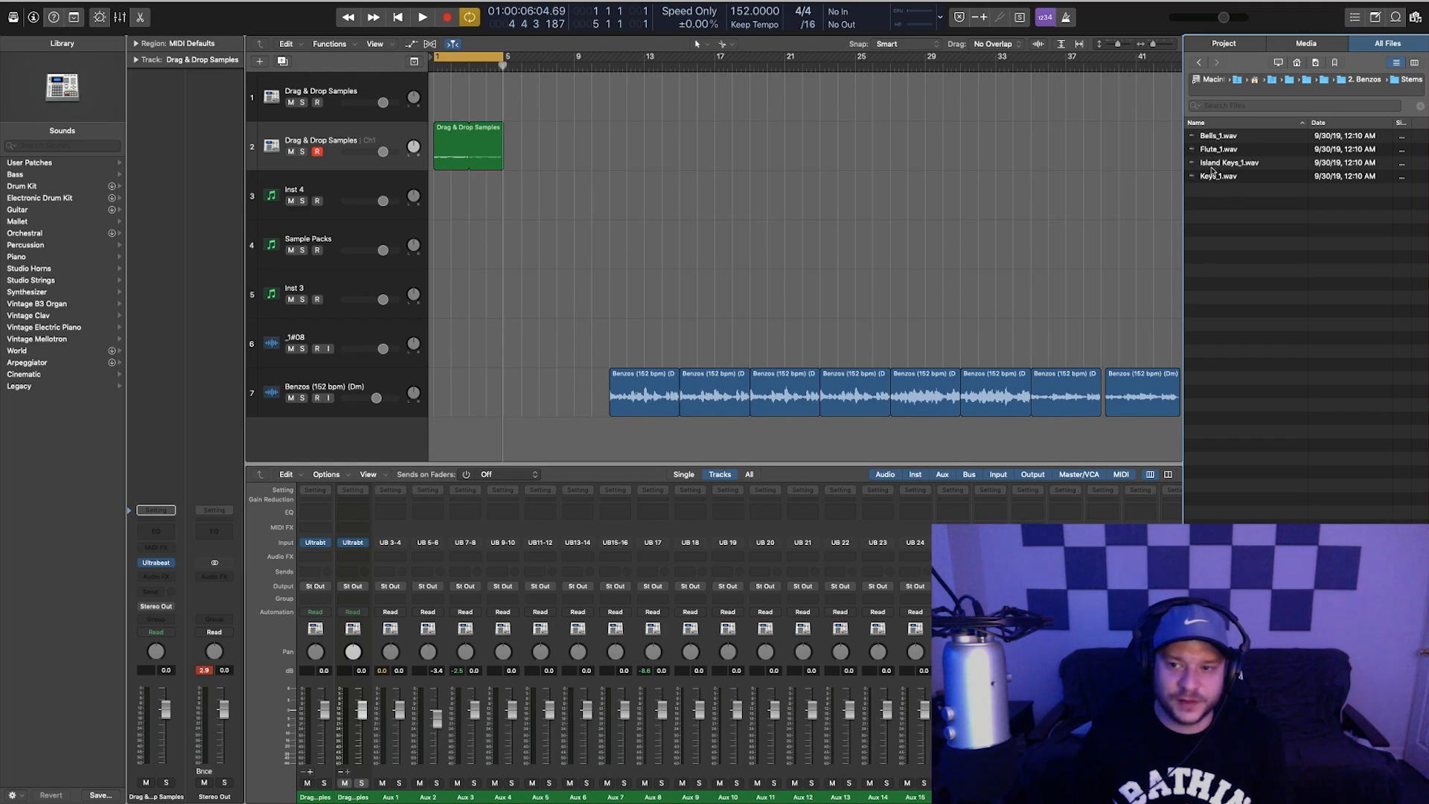
left_click_drag(641, 394, 466, 394)
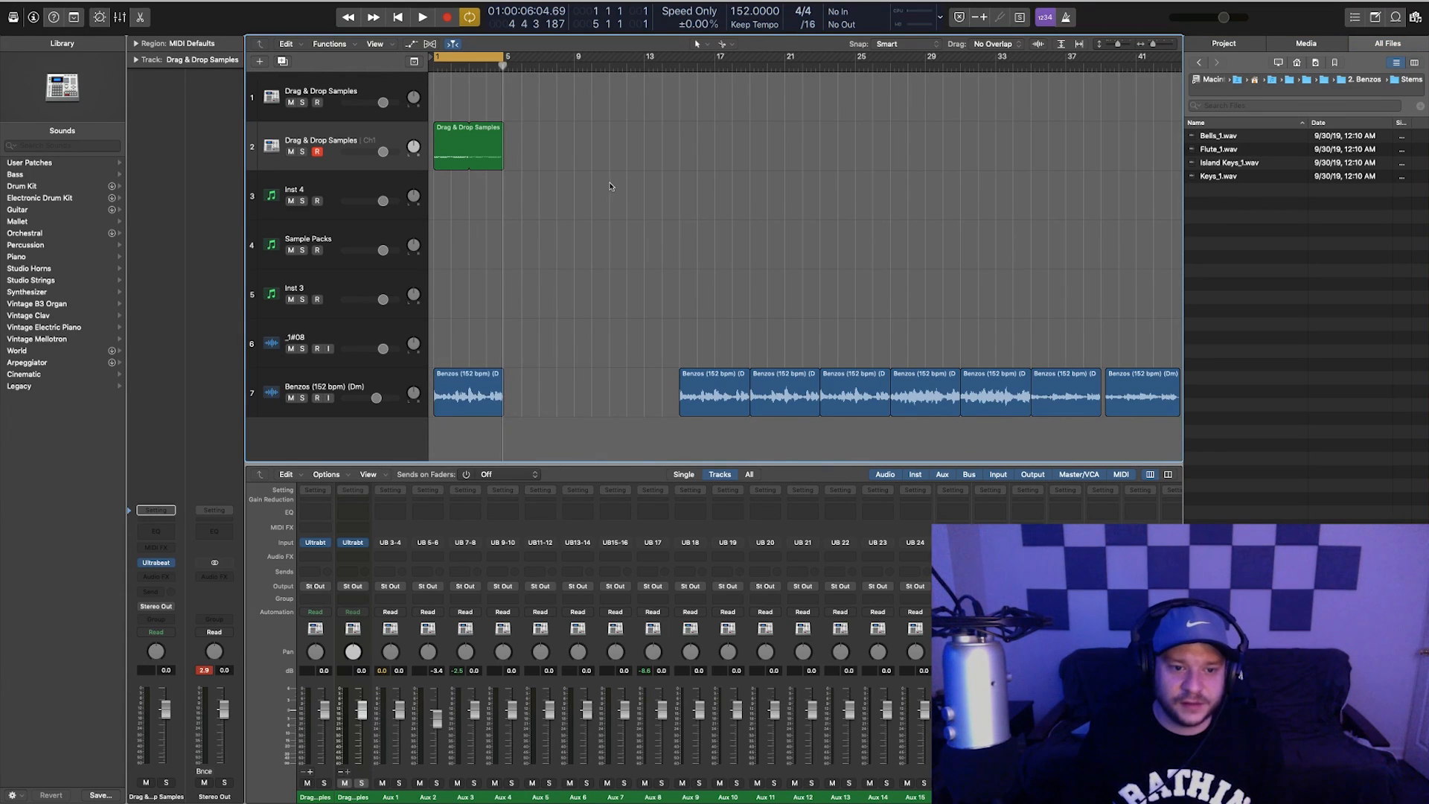
Play from the start, looping the drum region and the first Benzos slice and extending the cycle range to bar 9
key("Return")
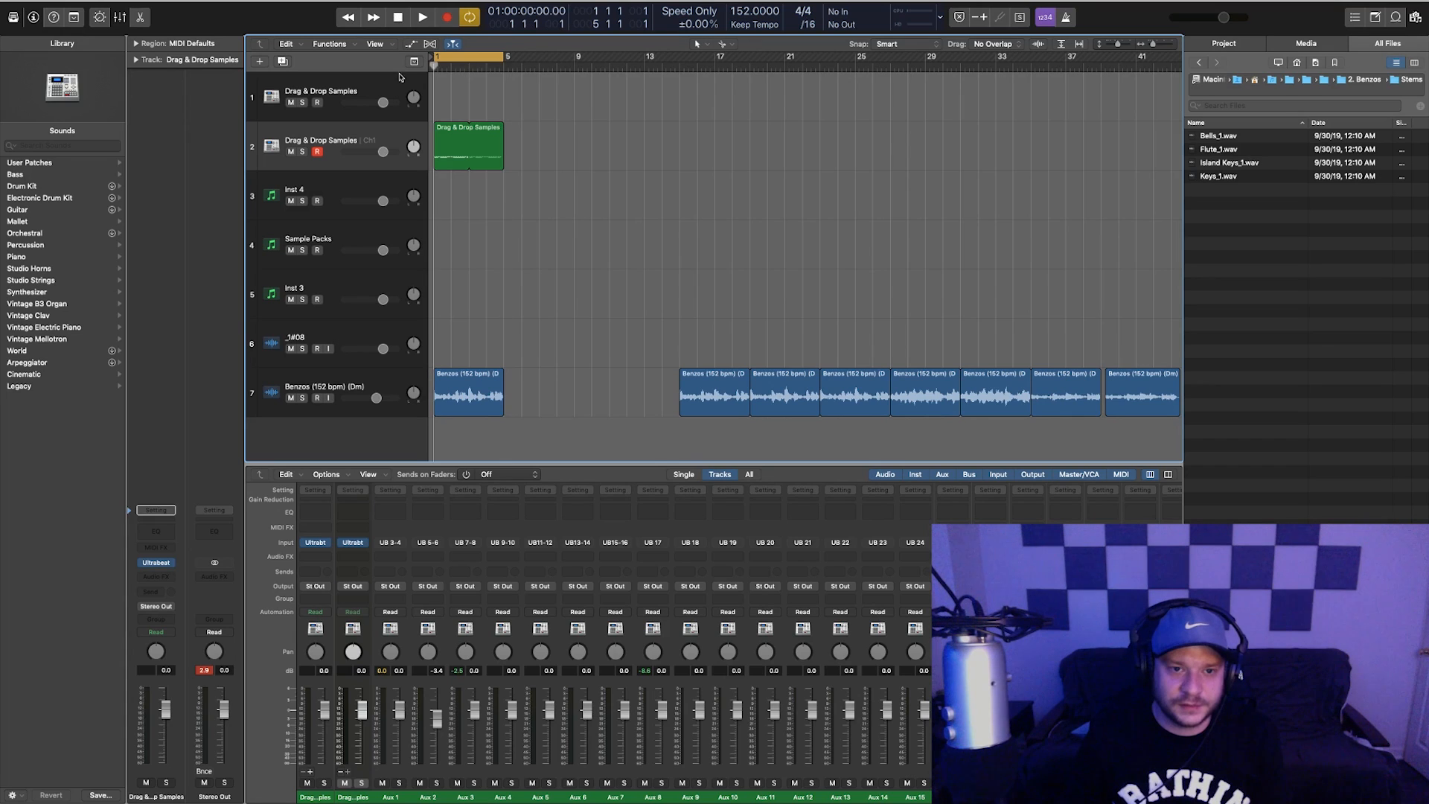
key("space")
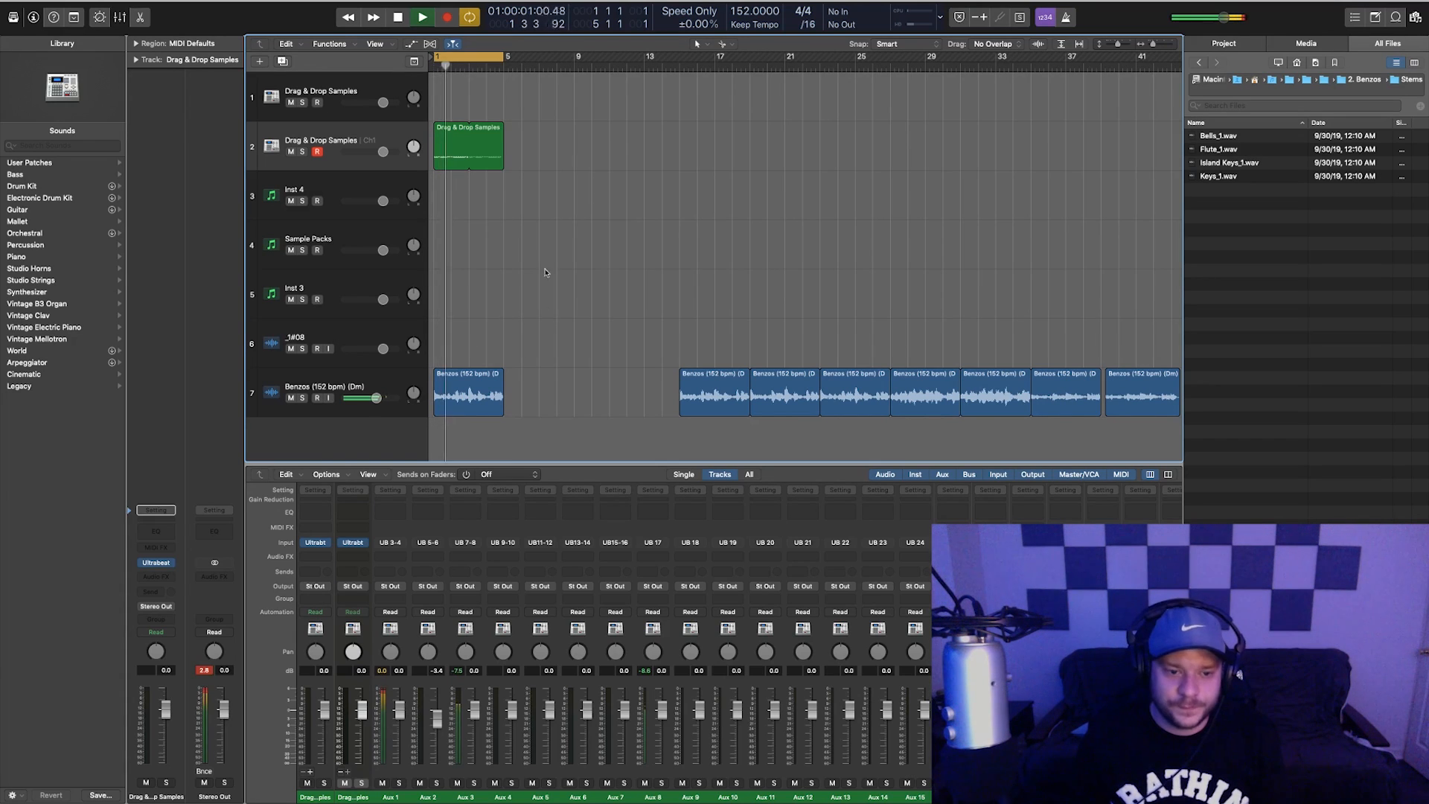
left_click_drag(527, 428, 573, 136)
left_click_drag(503, 57, 574, 102)
left_click(655, 194)
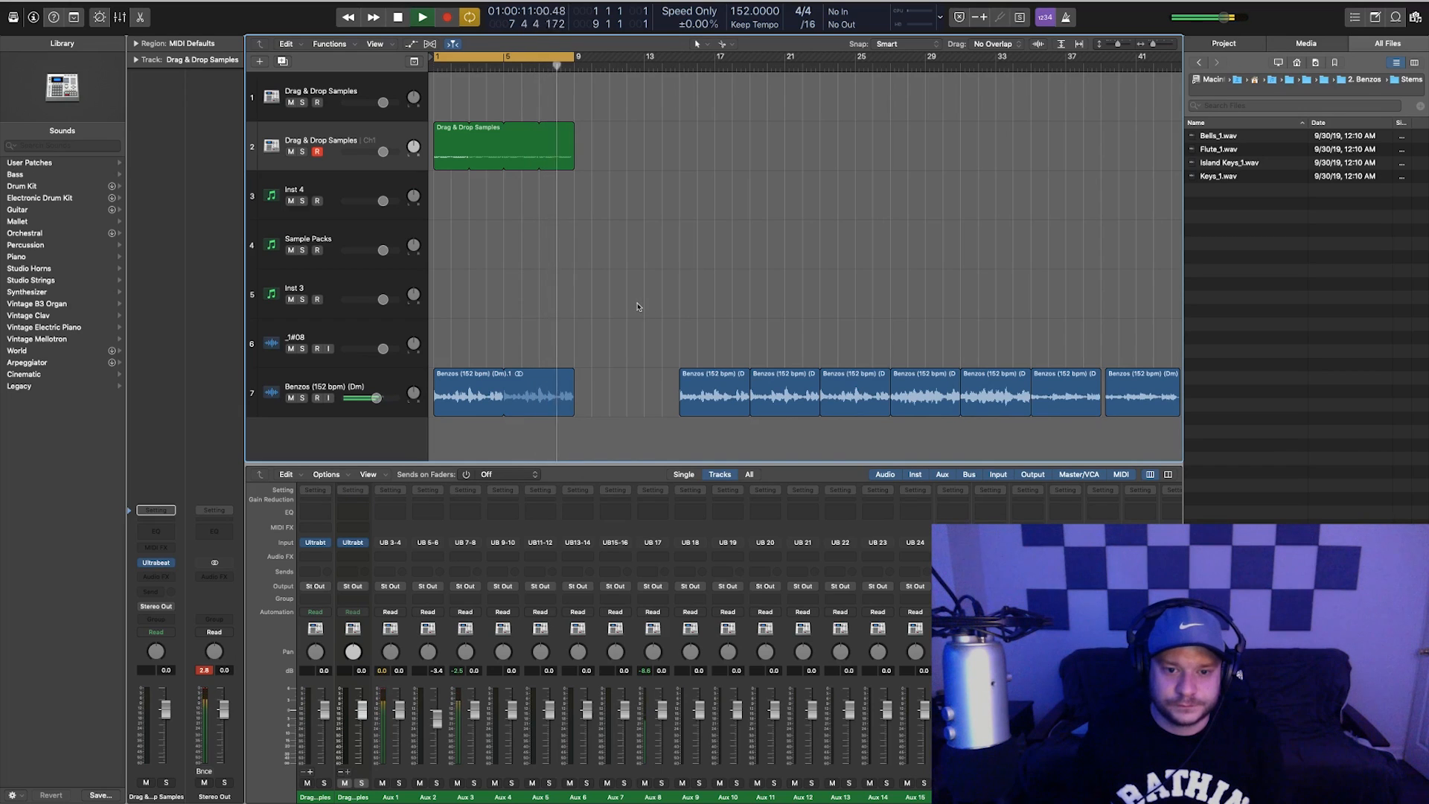
key("space")
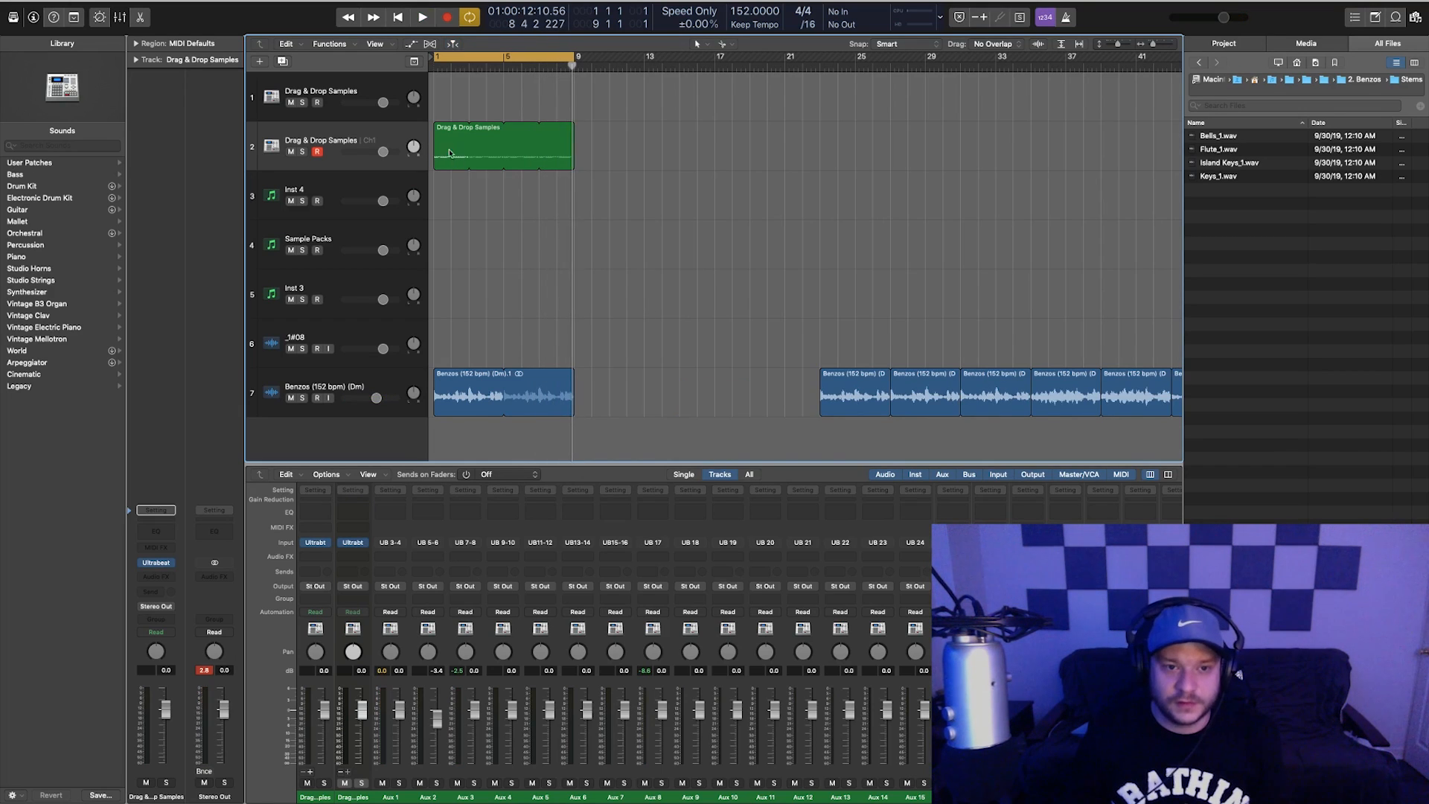
Copy the looped drum region to bar 9 and set the cycle range to bars 9 to 17
left_click(440, 157)
left_click_drag(440, 157, 595, 172)
left_click_drag(512, 57, 653, 64)
left_click(780, 351)
Move the second Benzos slice to bar 9, select it, and set the secondary tool to the Glue Tool
left_click_drag(886, 403, 649, 400)
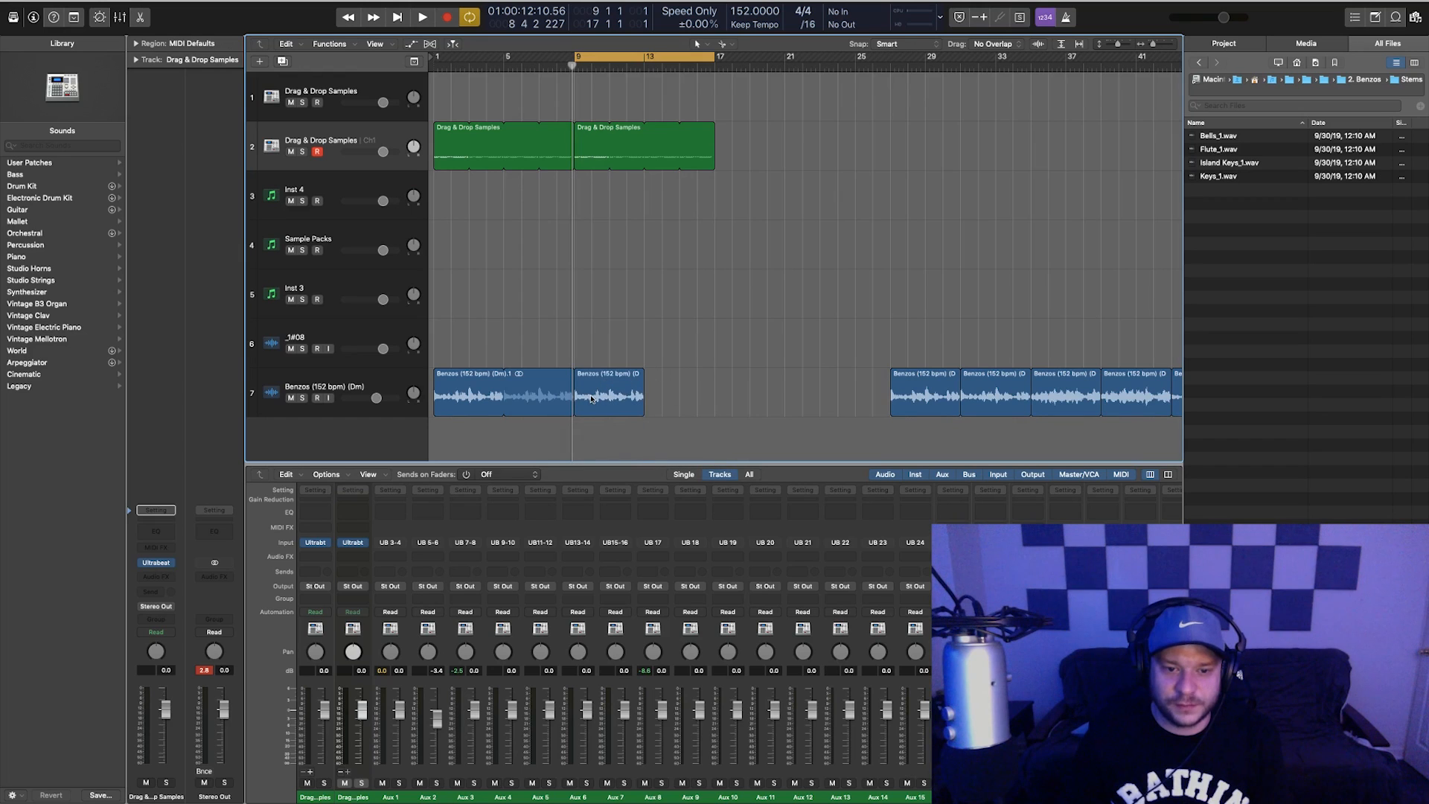
left_click(592, 399)
left_click(725, 45)
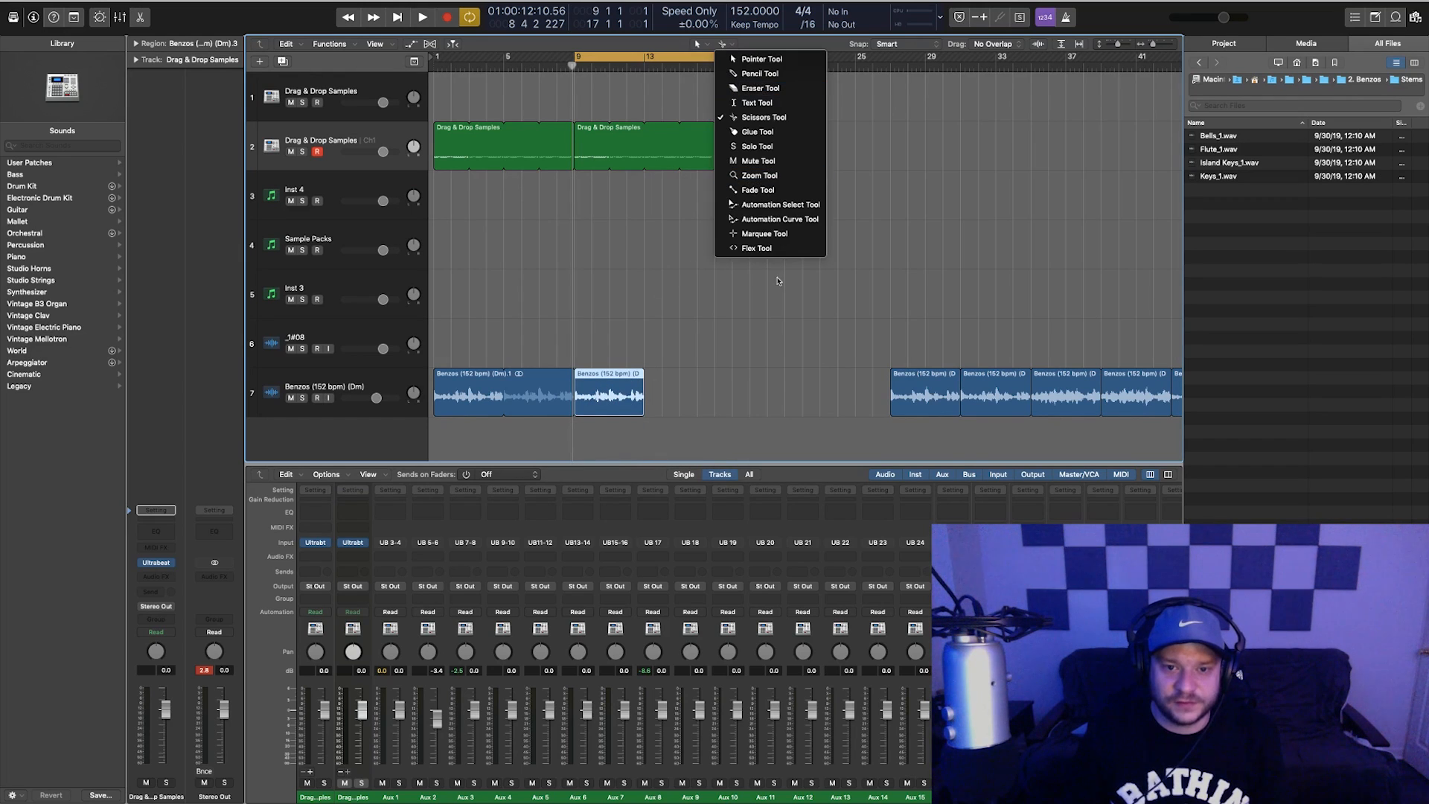
left_click(767, 130)
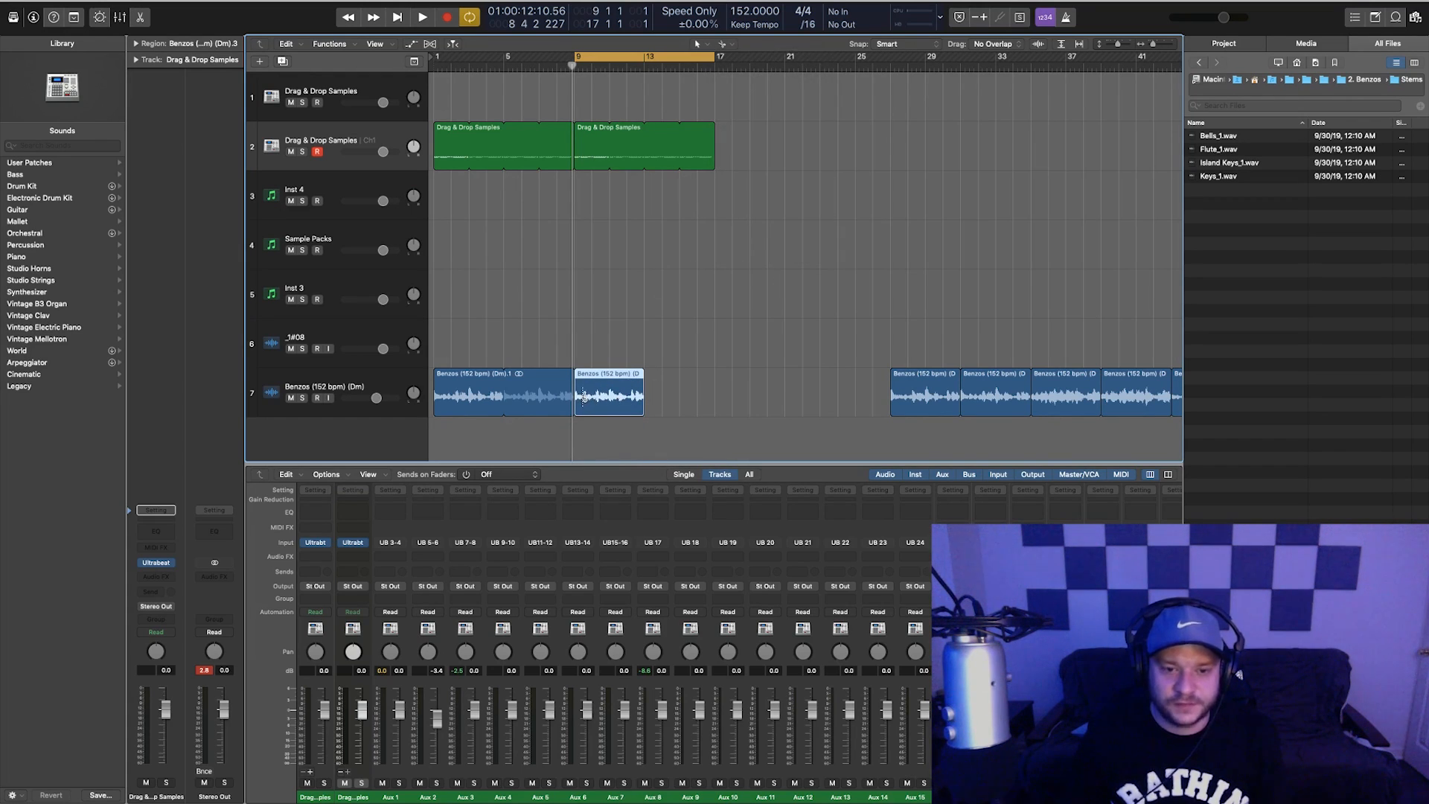
Split the second Benzos slice into sixteen equal one-beat pieces from bar 9 to bar 13, cutting first at 9 2 1 1
key("super+Right")
key("super+Right")
key("super+Right")
key("super+Right")
key("super+Right")
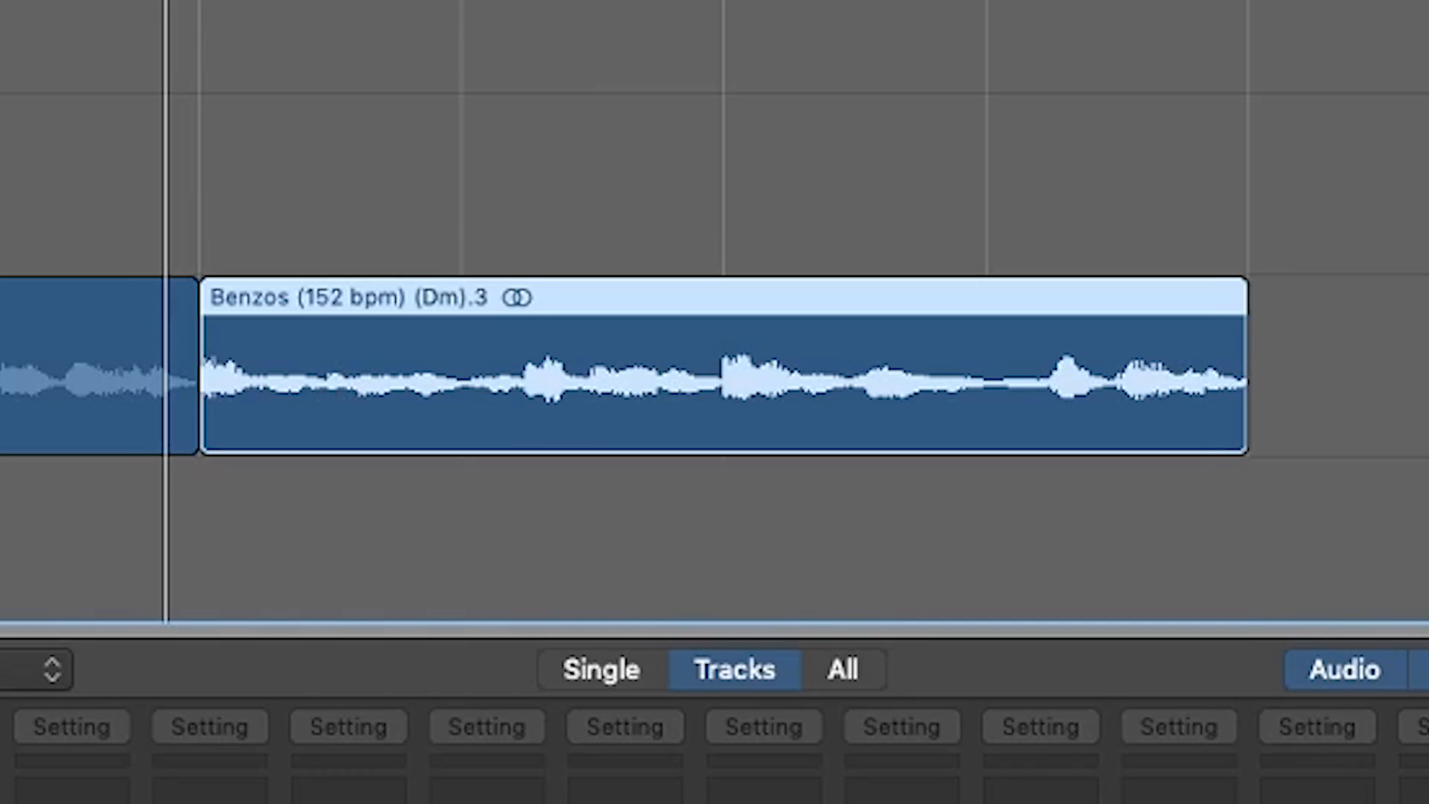
key("space")
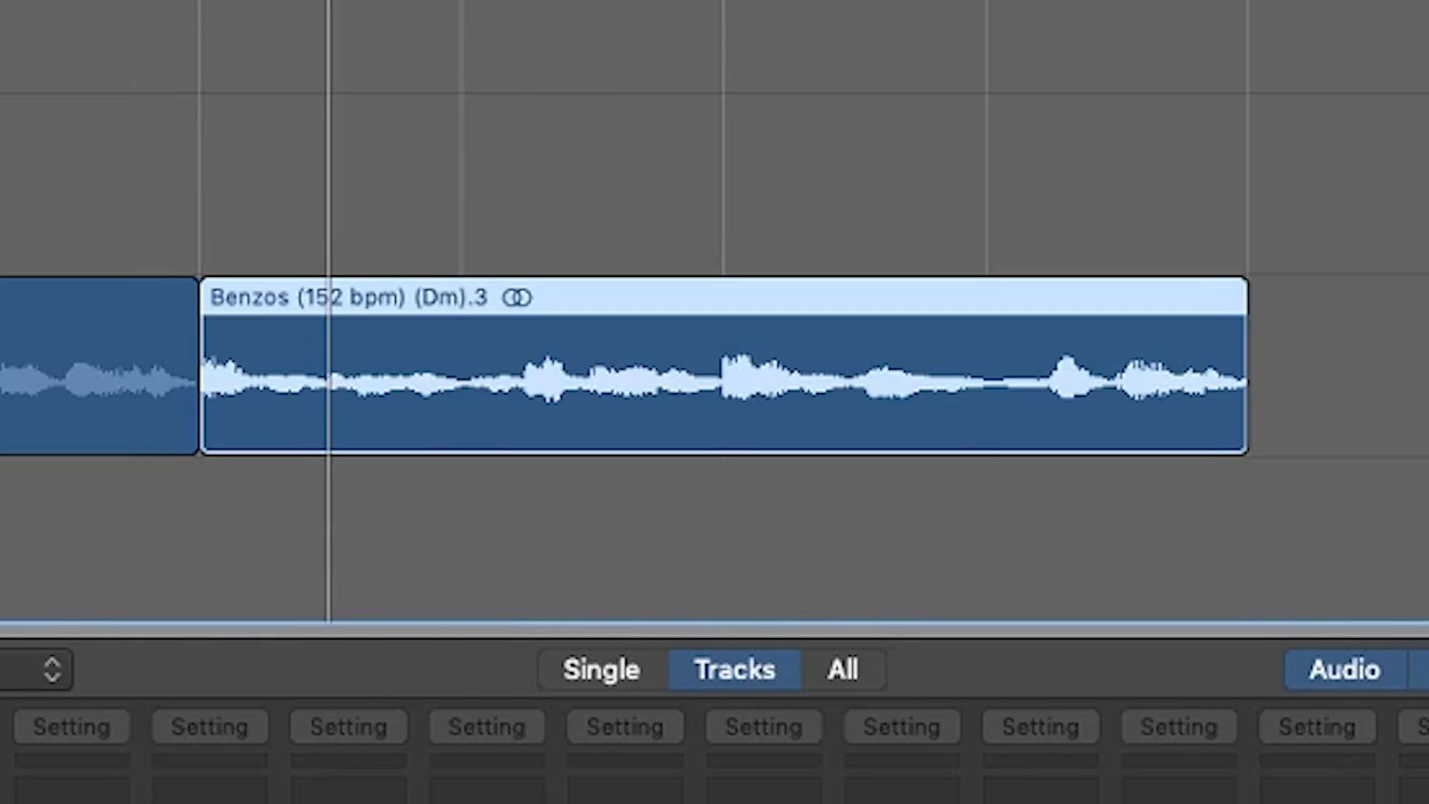
key("comma")
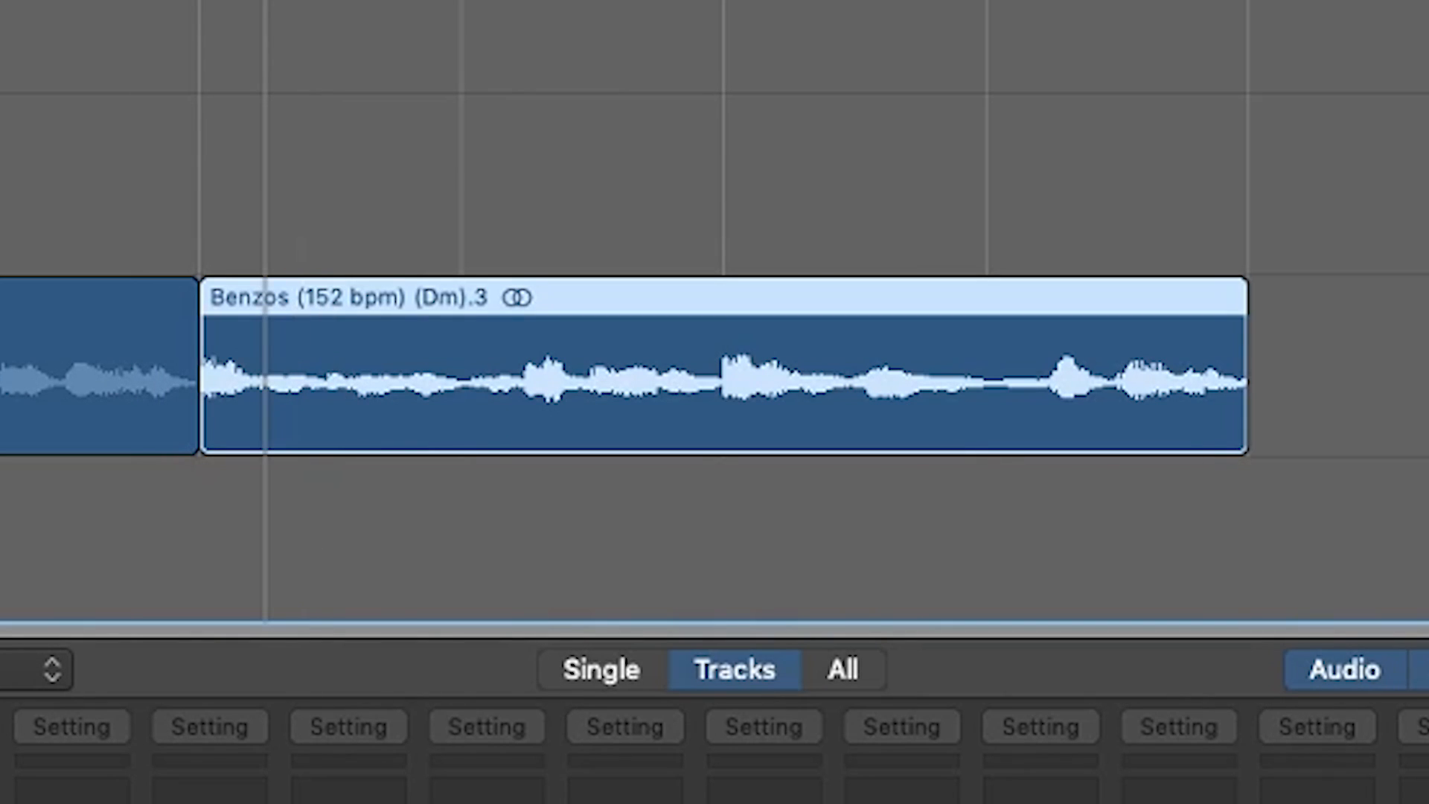
left_click(268, 385, "alt")
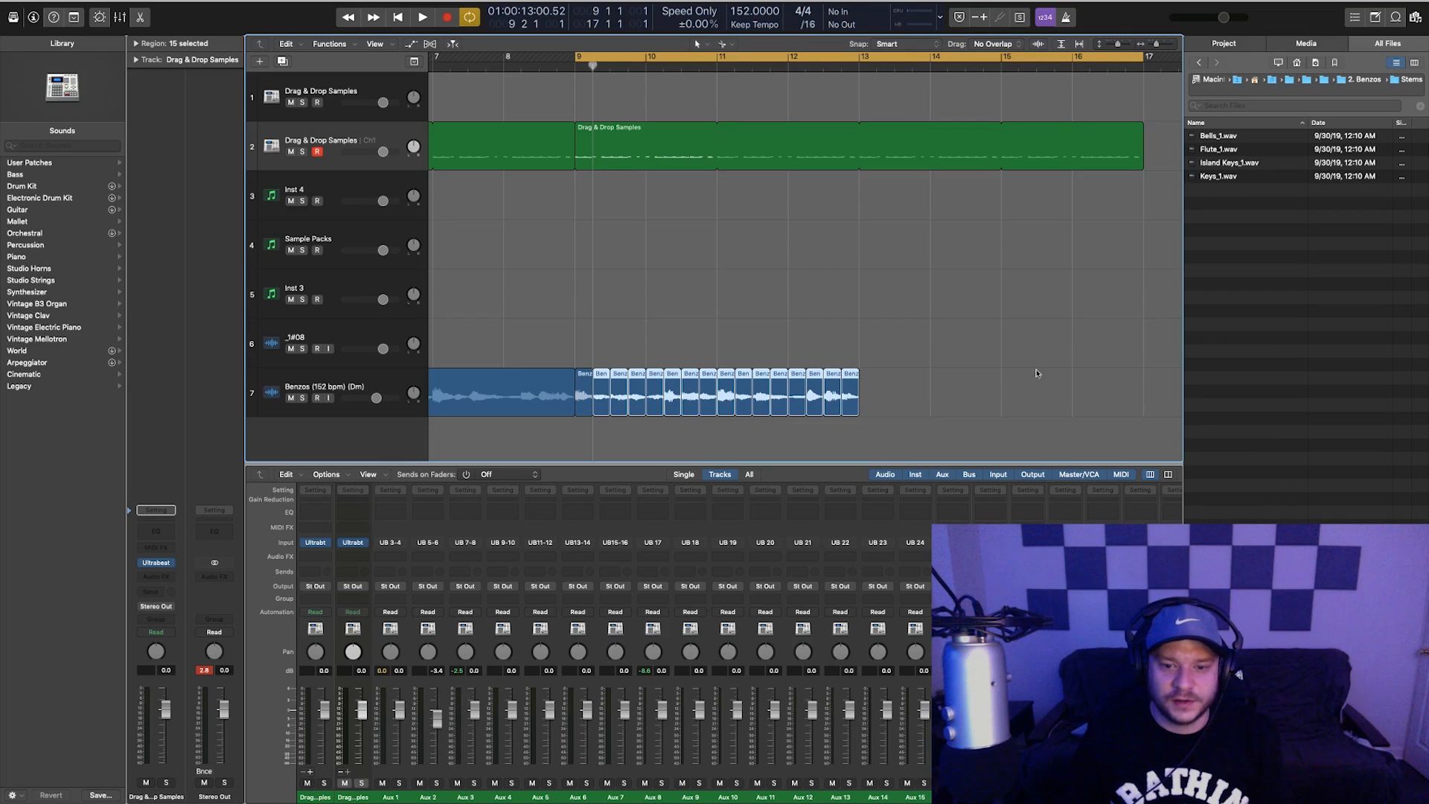
Reverse all sixteen one-beat Benzos slices and play them with the cycle range set to bars 9 to 13
left_click_drag(920, 397, 585, 402)
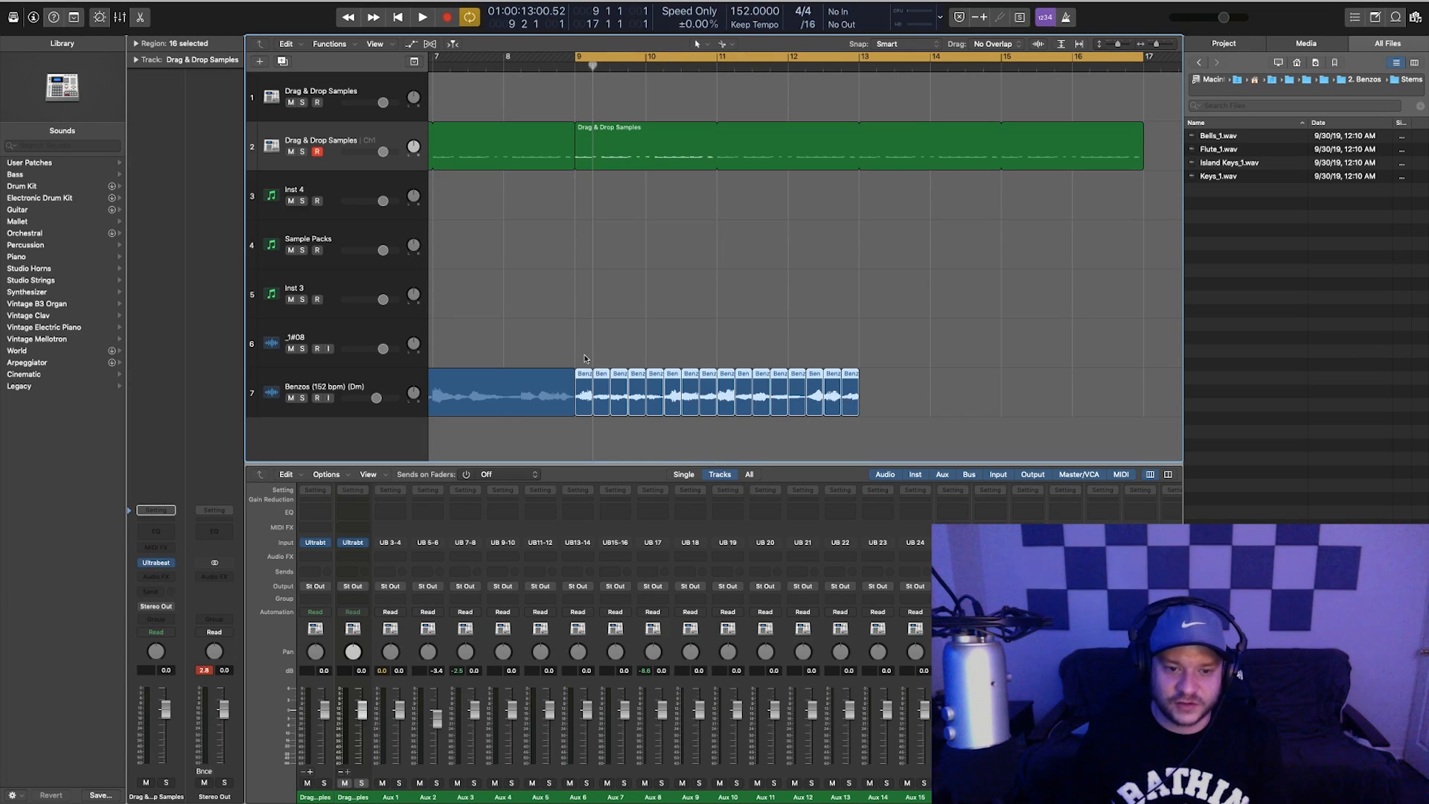
left_click_drag(583, 355, 864, 420)
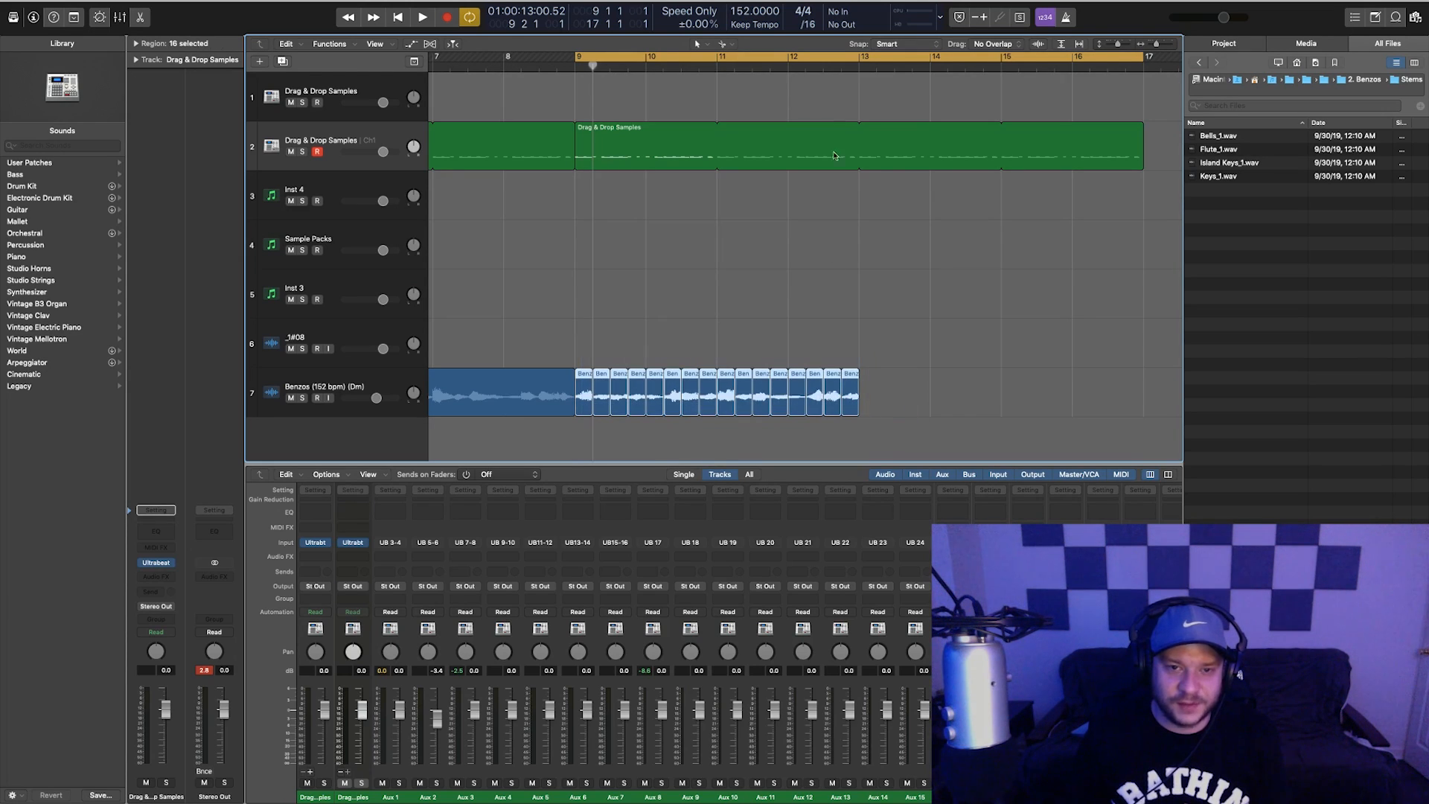
left_click_drag(854, 57, 576, 57)
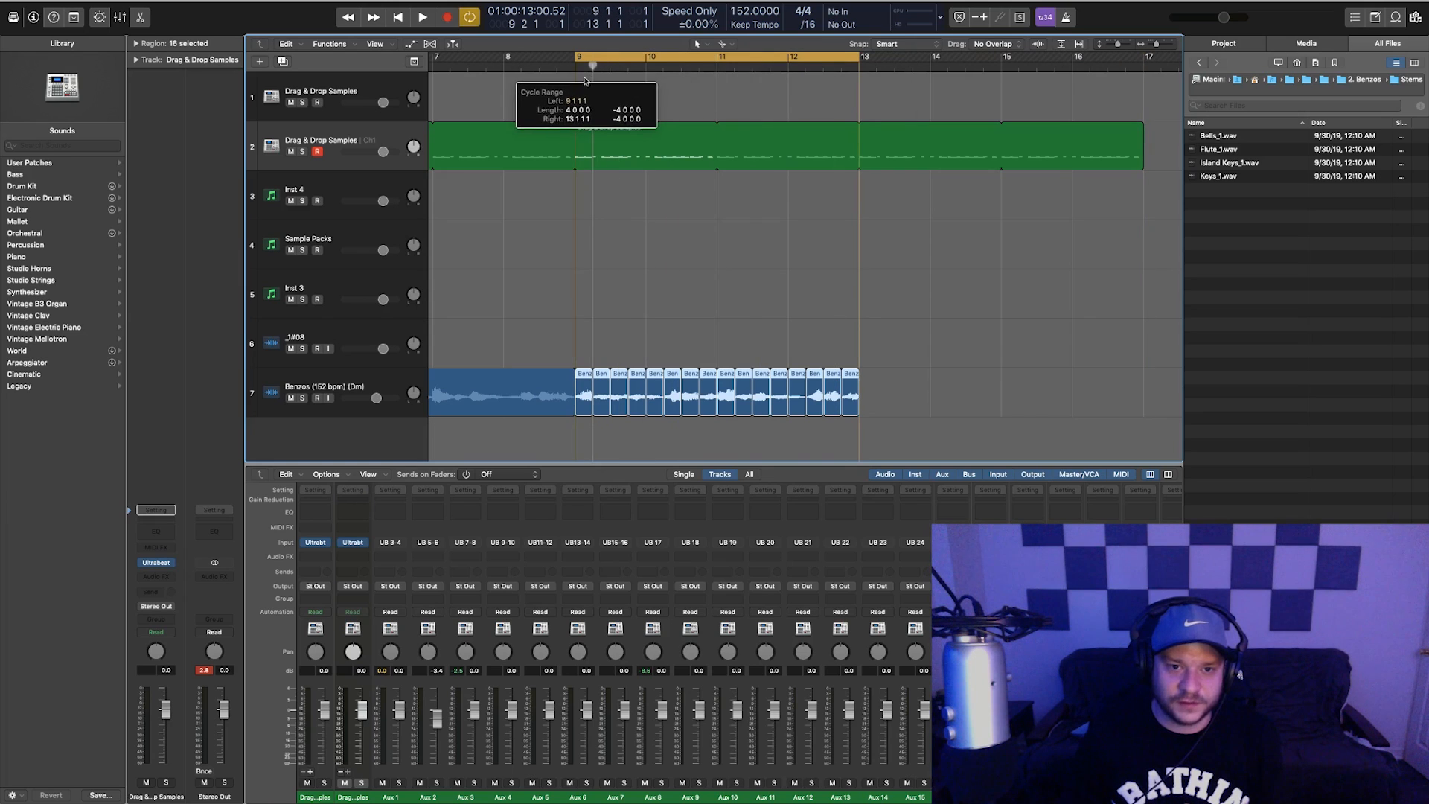
key("space")
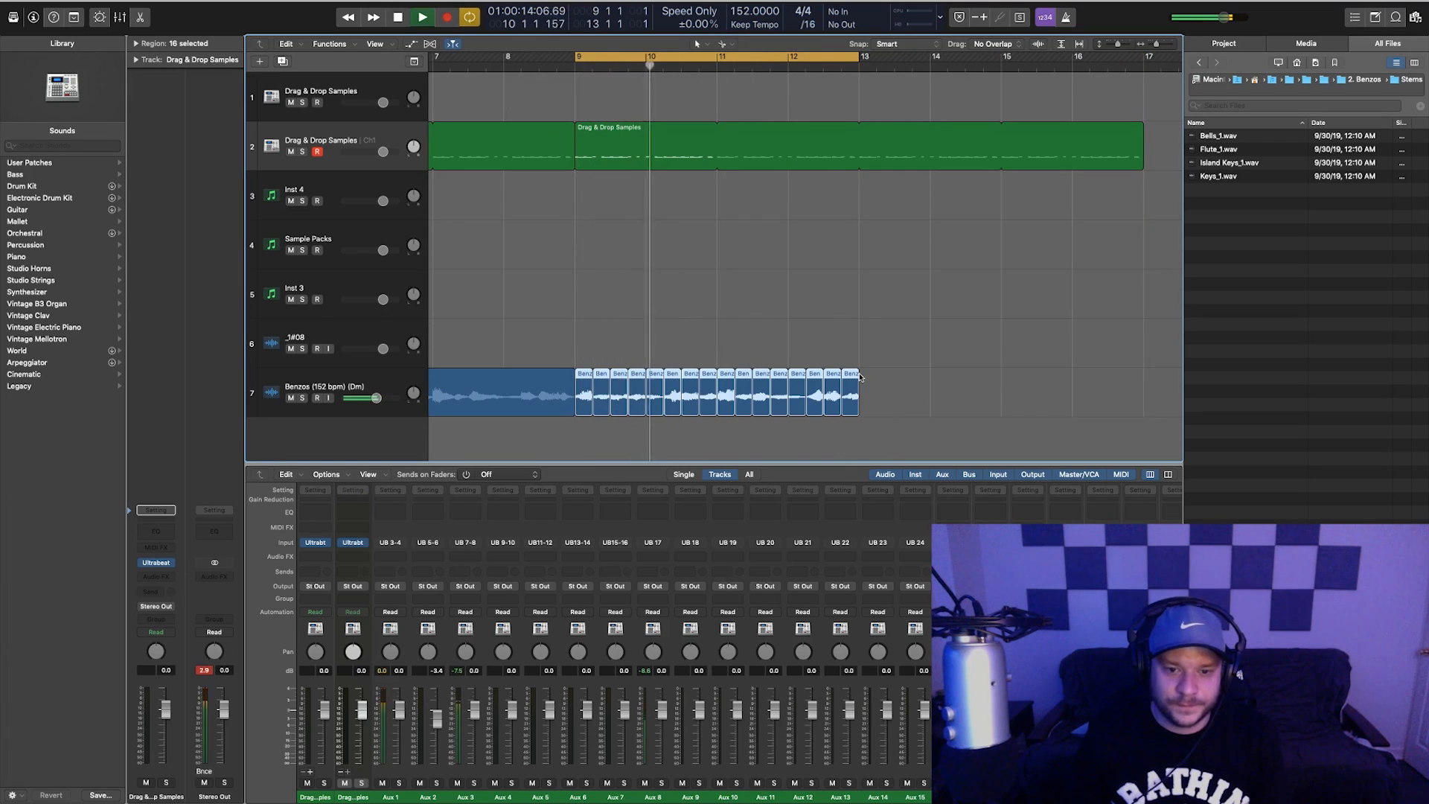
key("space")
left_click(864, 342)
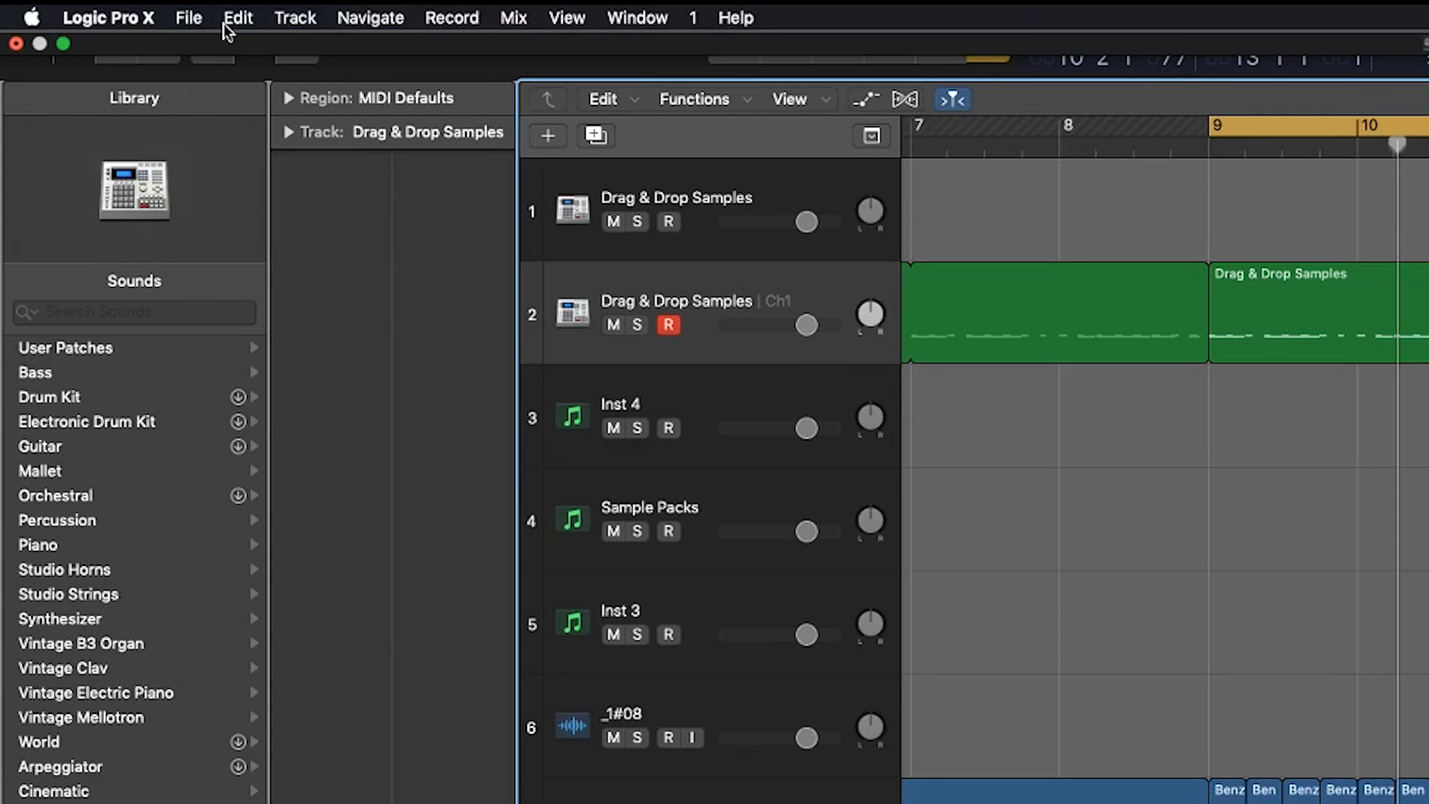
Look up the "reverse" command in the key command assignments and close the list
left_click(51, 5)
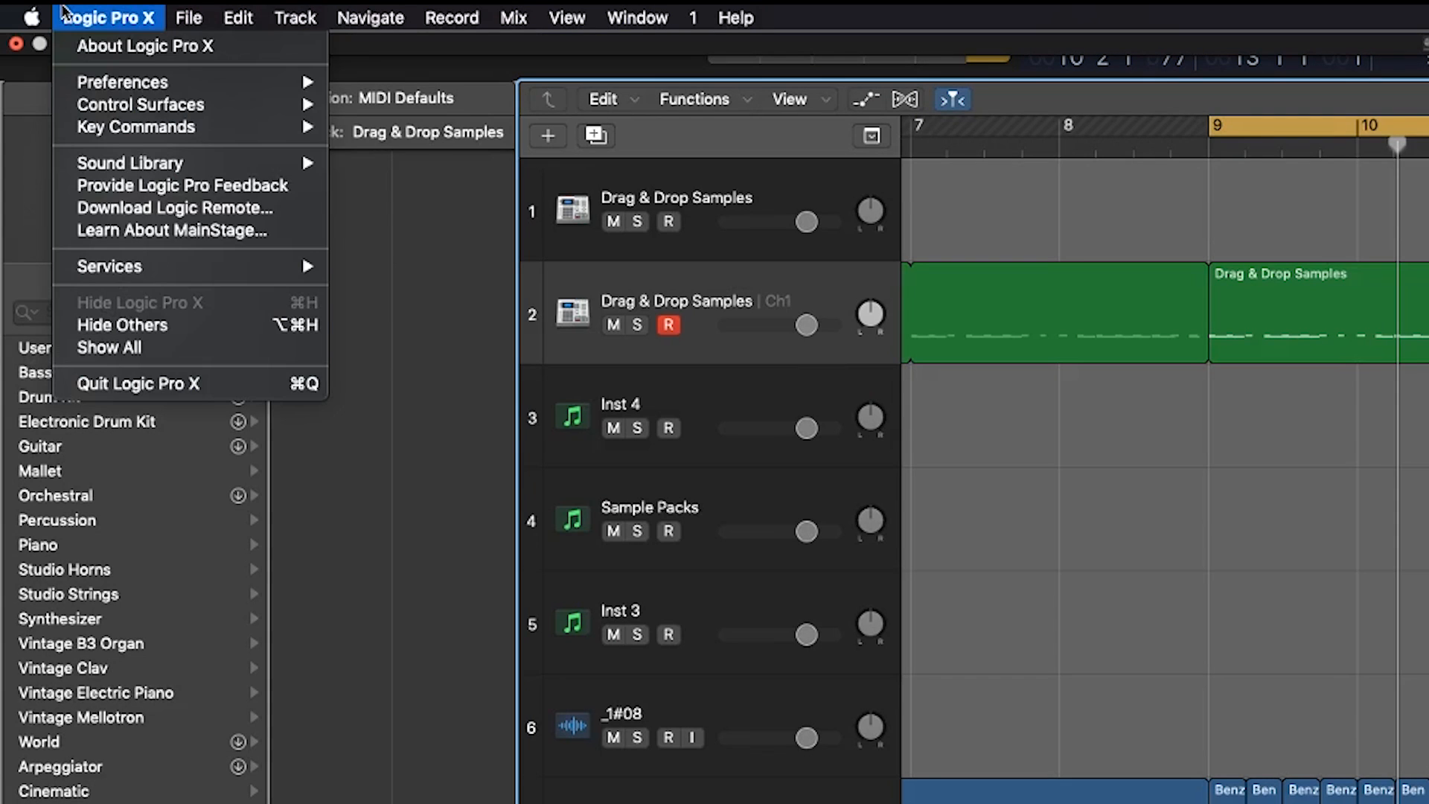
mouse_move(223, 126)
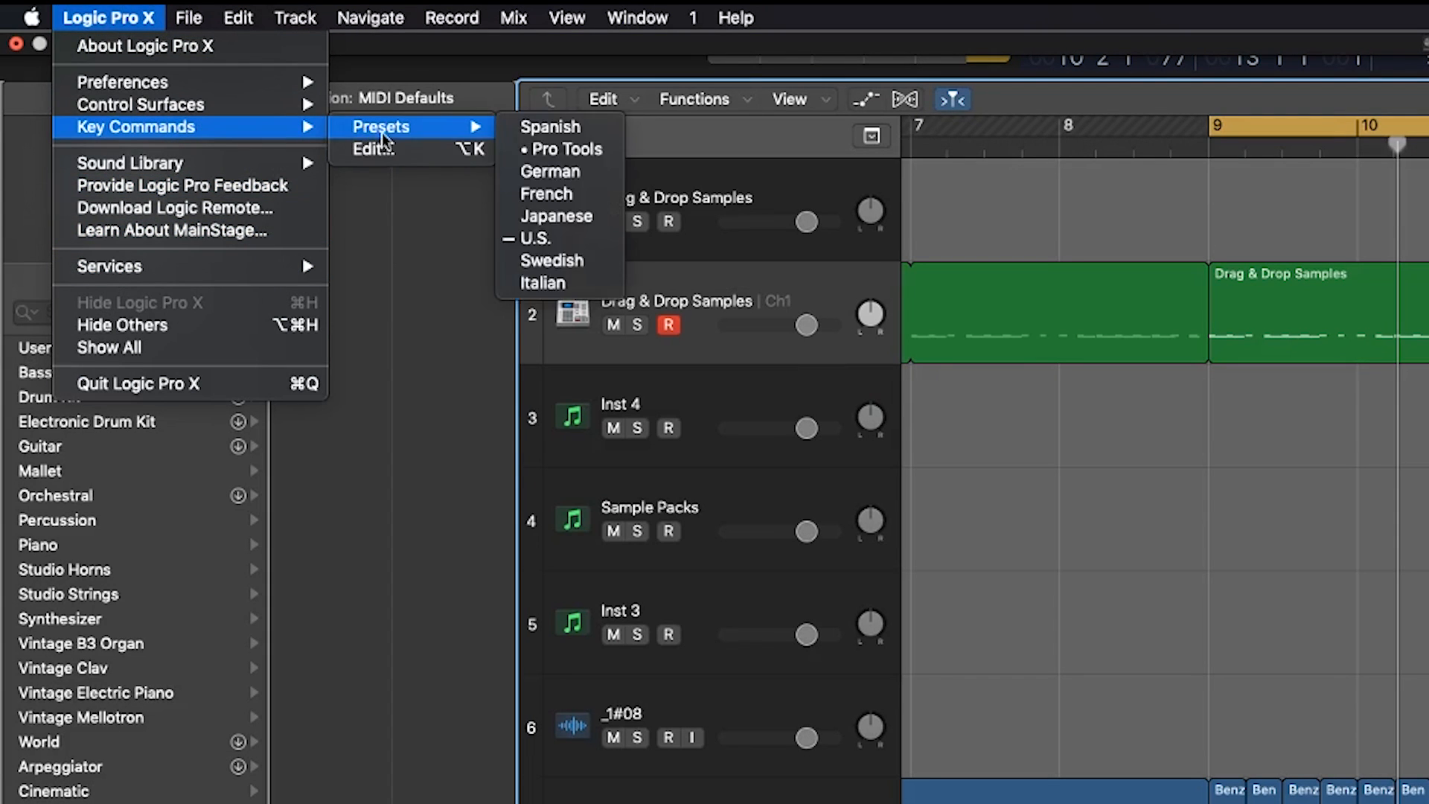
left_click(383, 153)
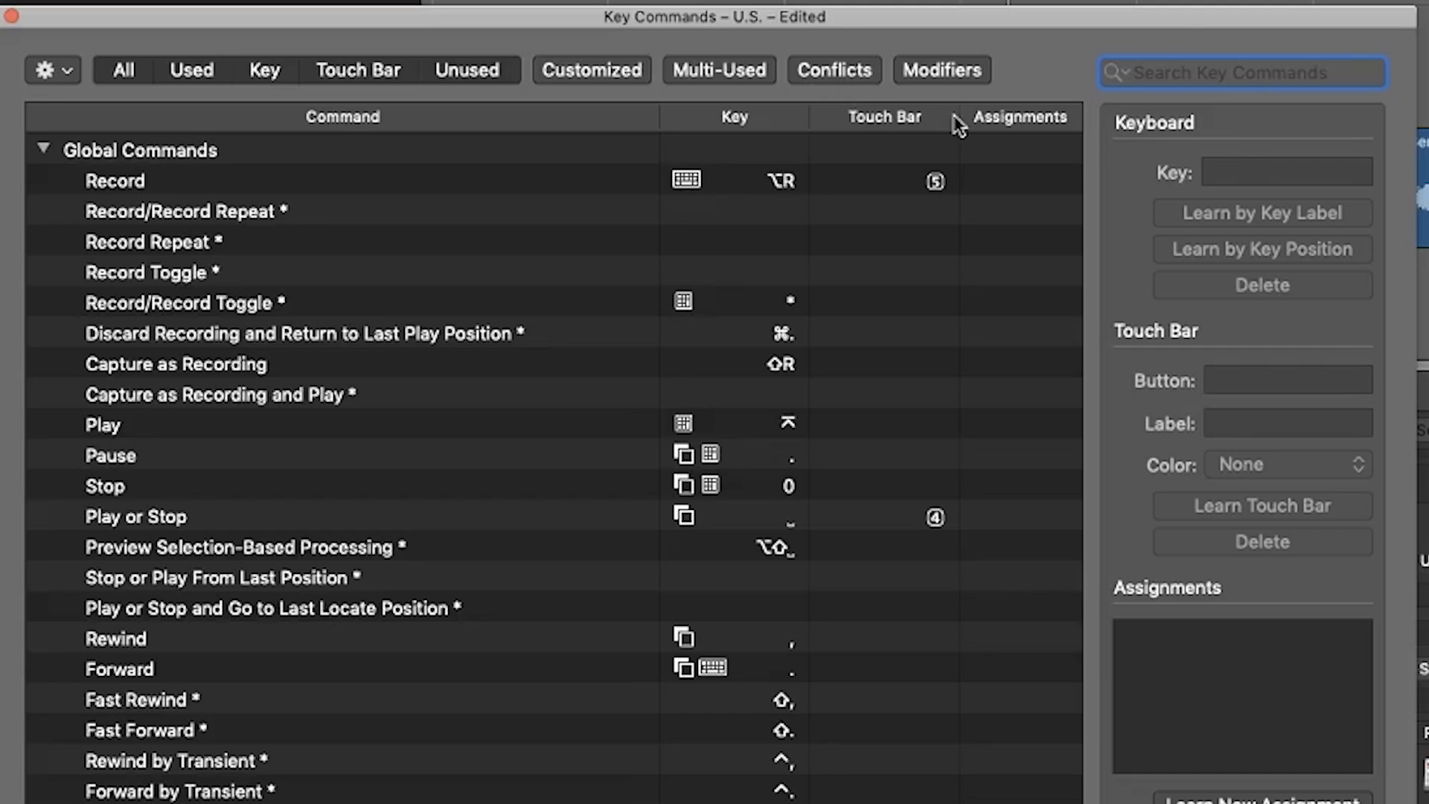
left_click(1174, 71)
type("reverse")
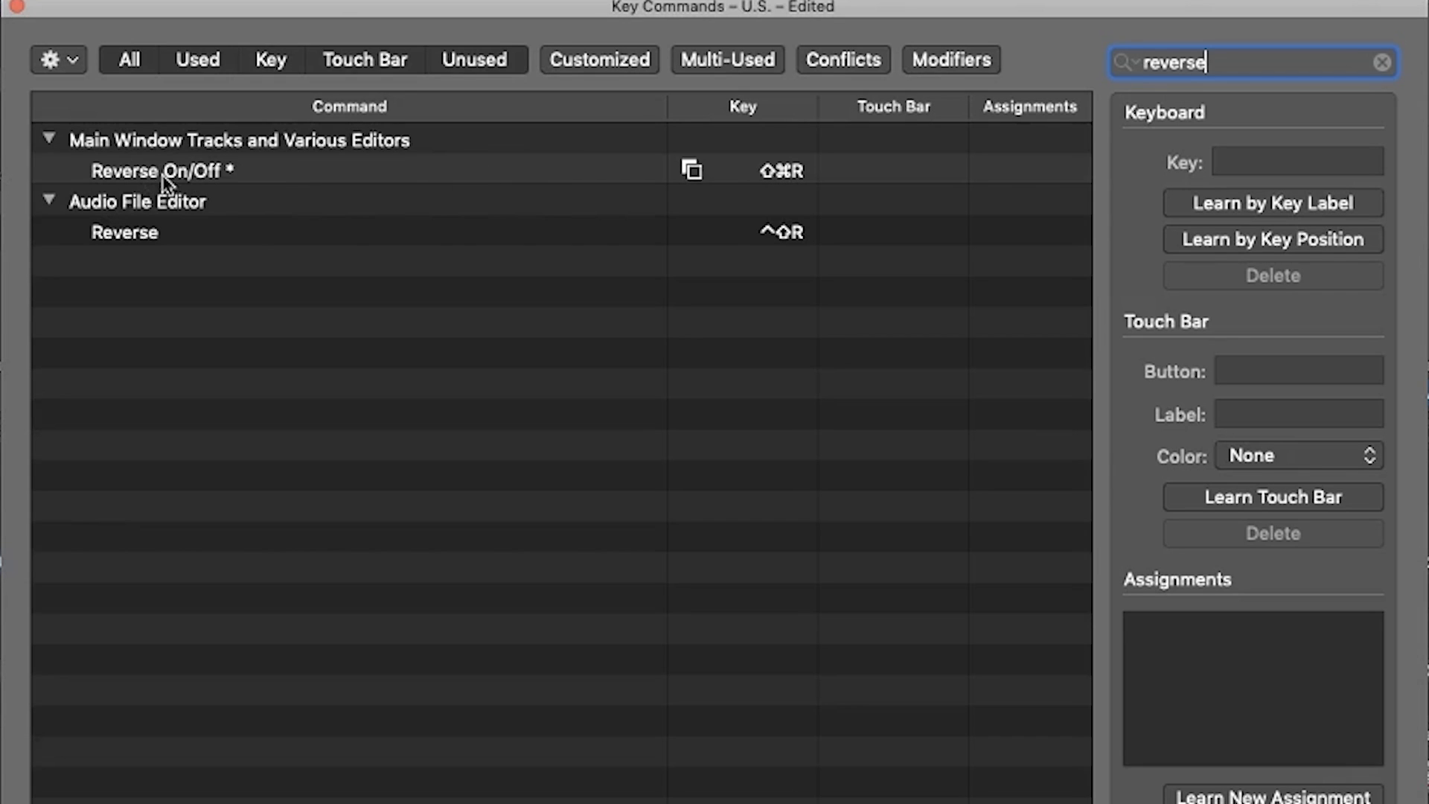
left_click(16, 6)
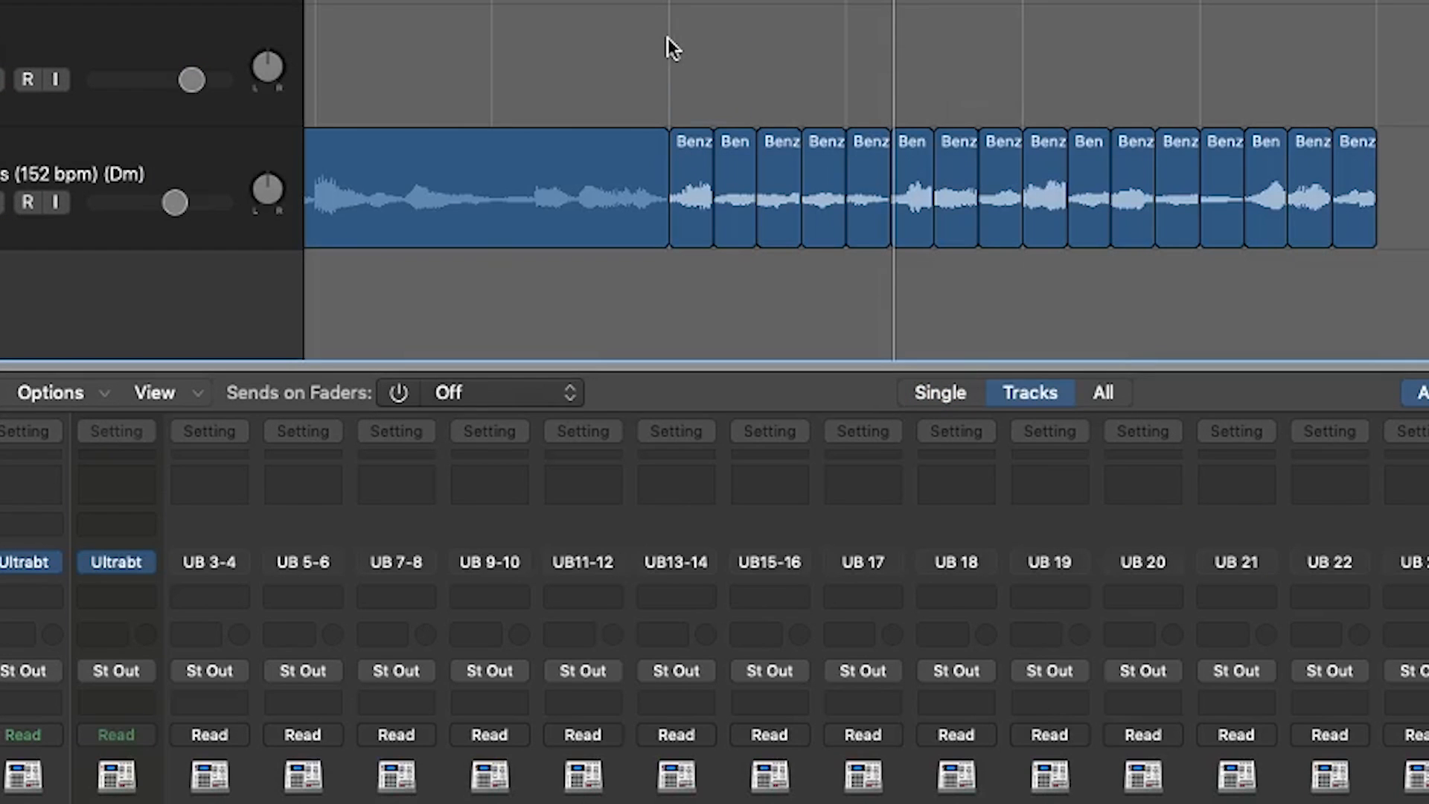
left_click_drag(667, 38, 1383, 283)
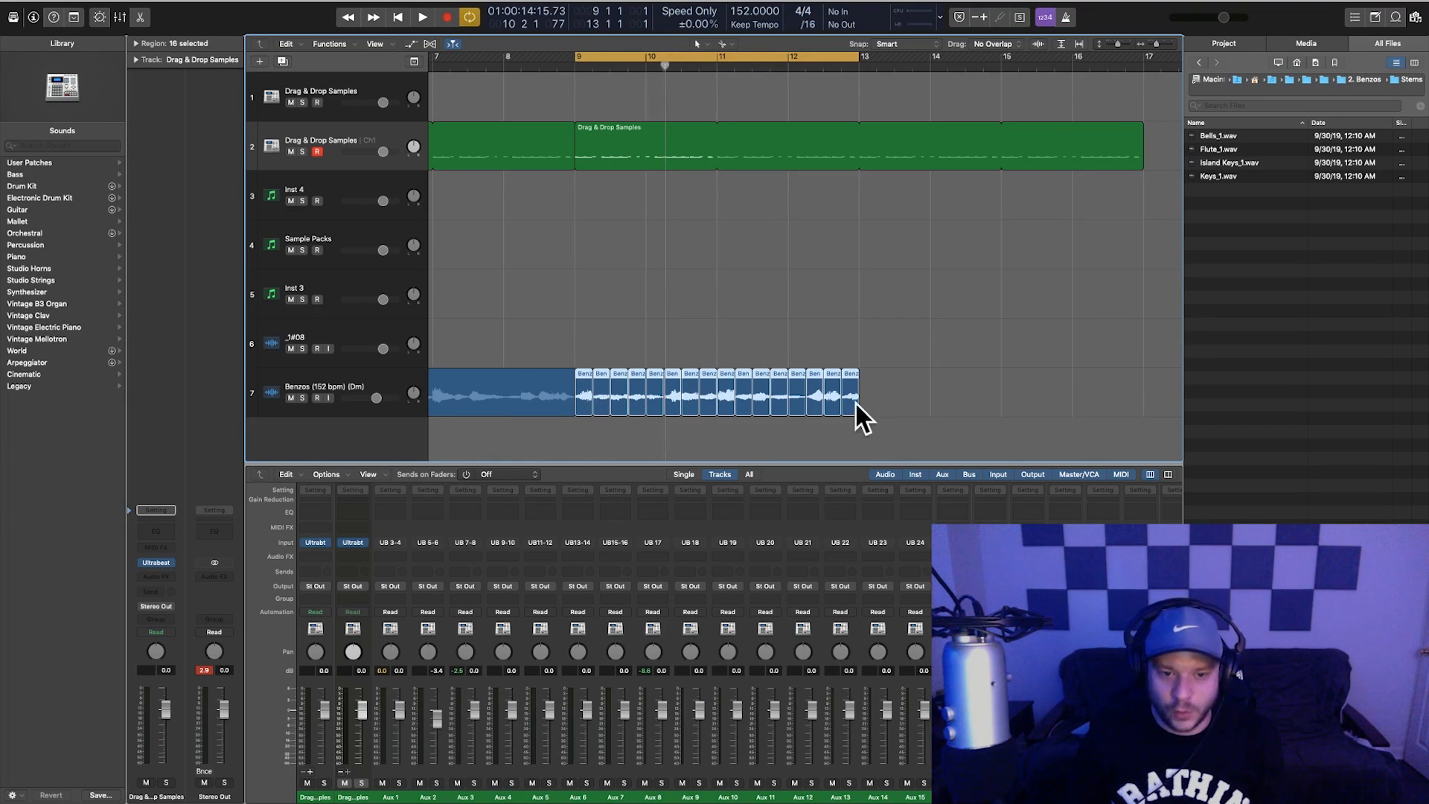
left_click(722, 353)
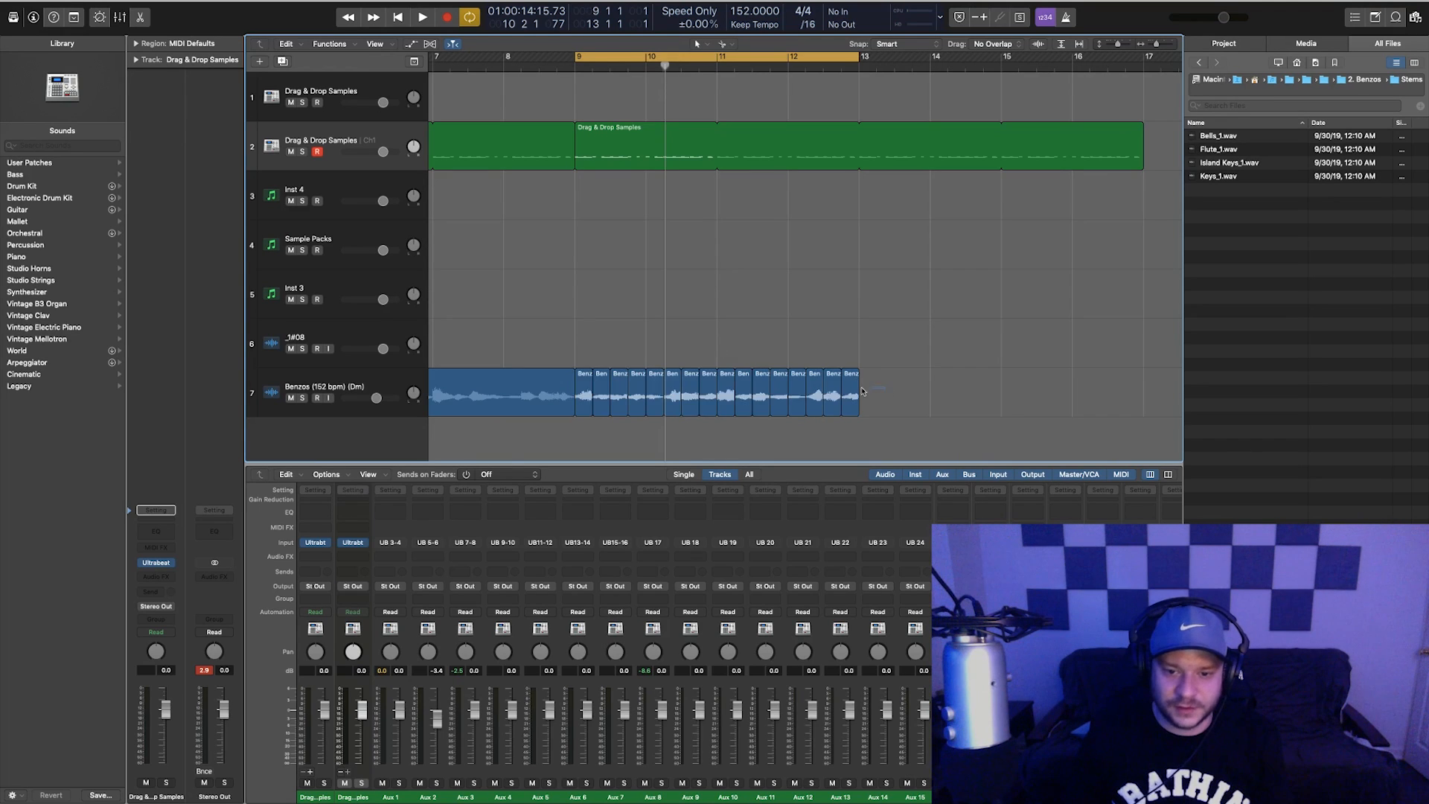
left_click_drag(862, 391, 585, 403)
left_click(585, 353)
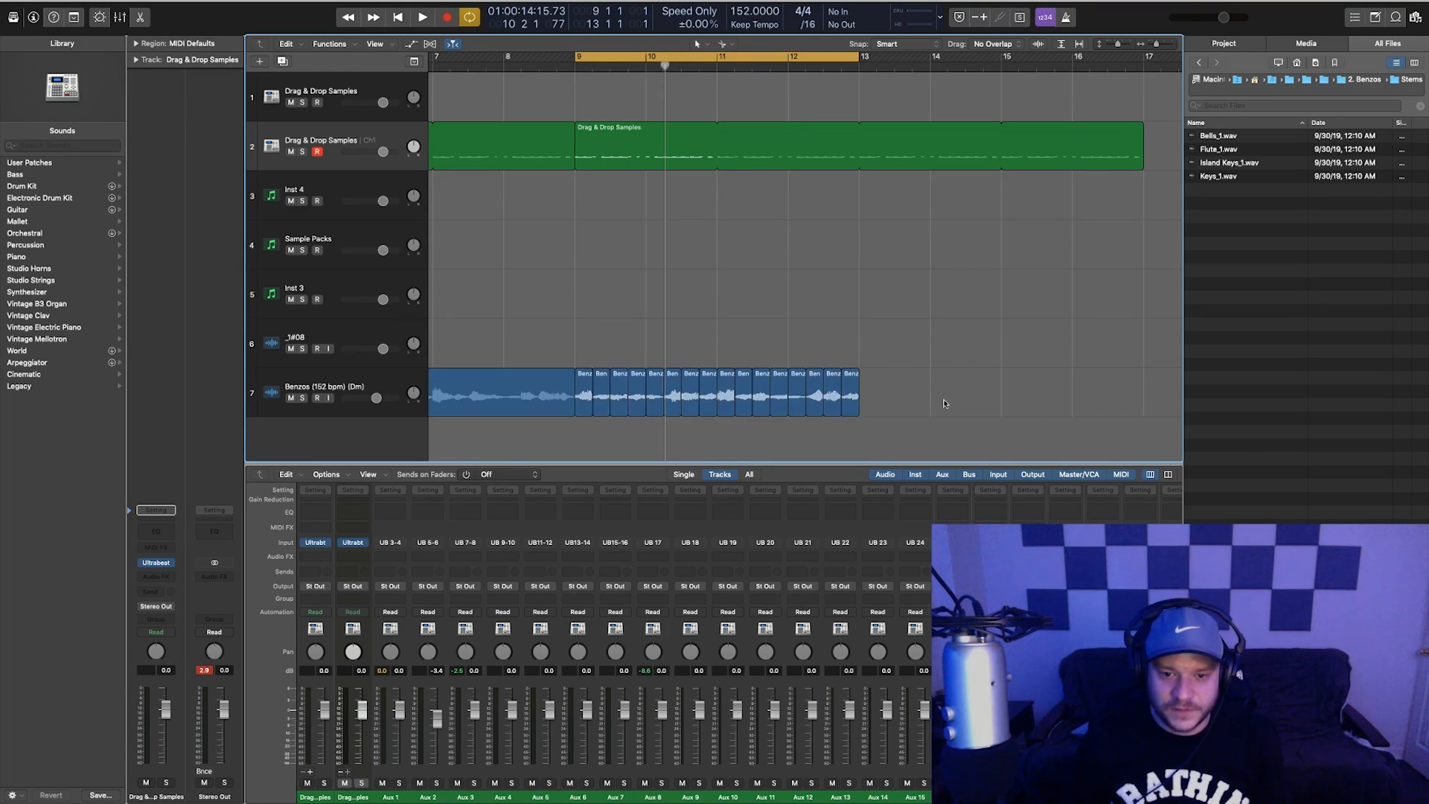
Select all sixteen Benzos slices, set the secondary tool to the Fade Tool, and add short fade-ins at their starts
left_click_drag(944, 402, 581, 402)
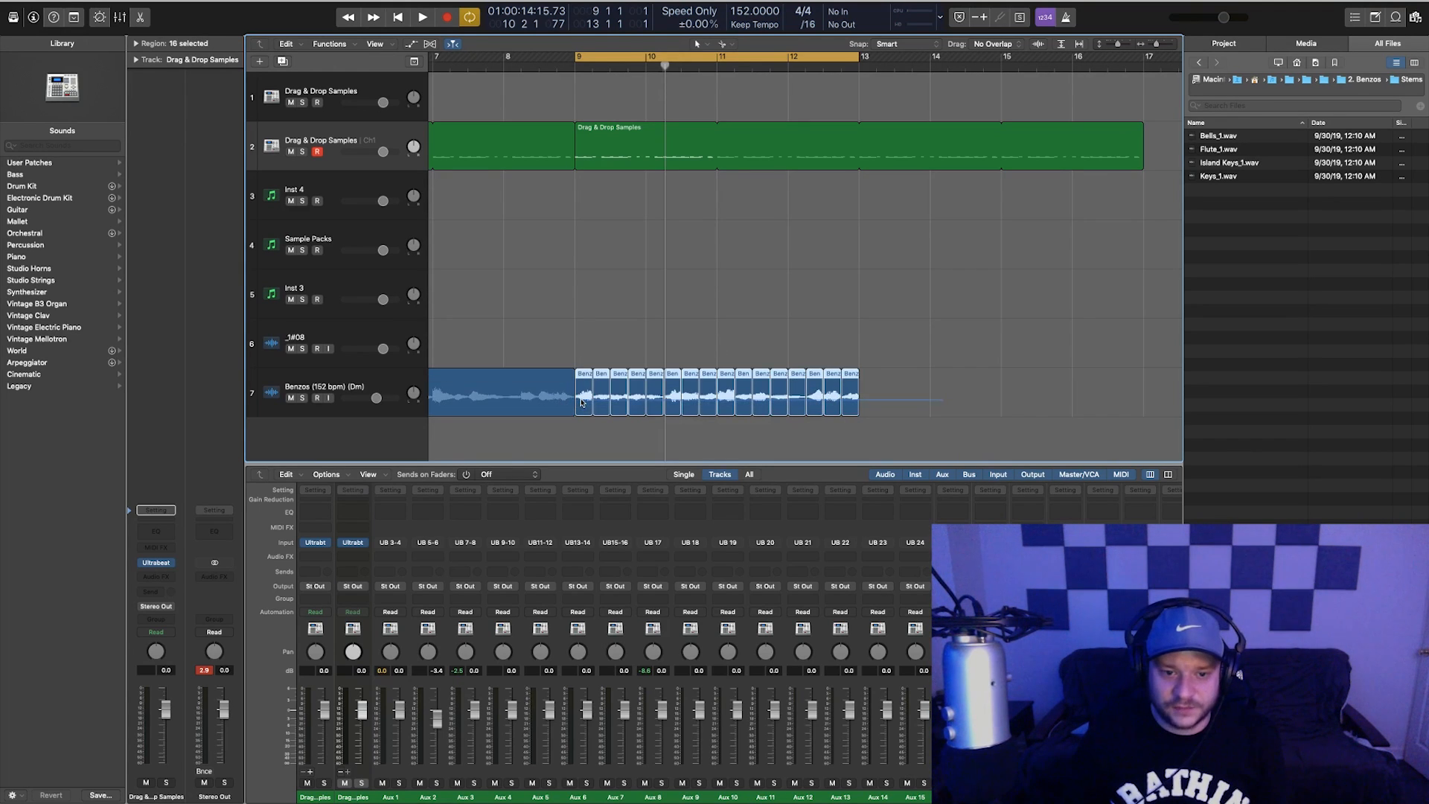
left_click(734, 48)
left_click(752, 190)
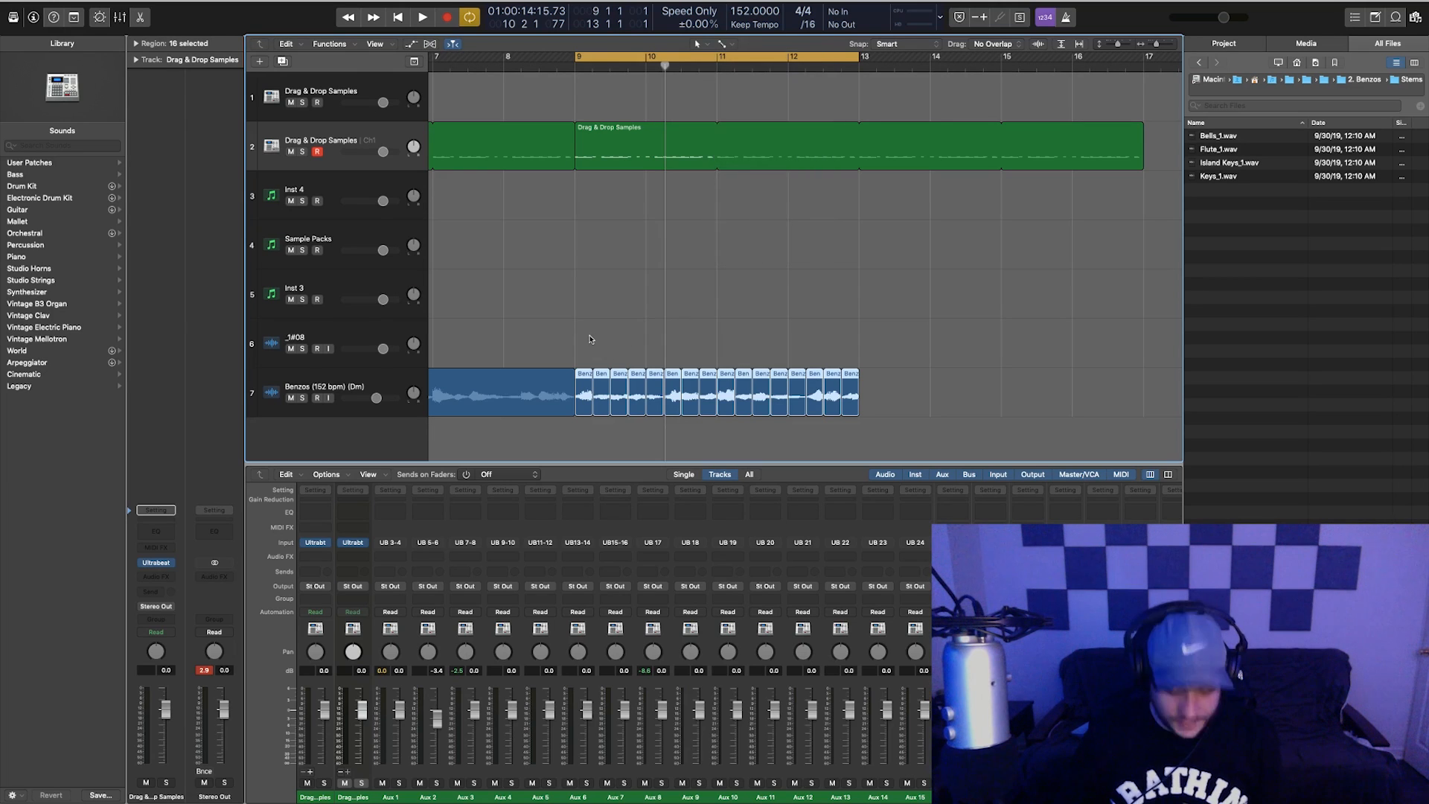
scroll(591, 338, "up", 8)
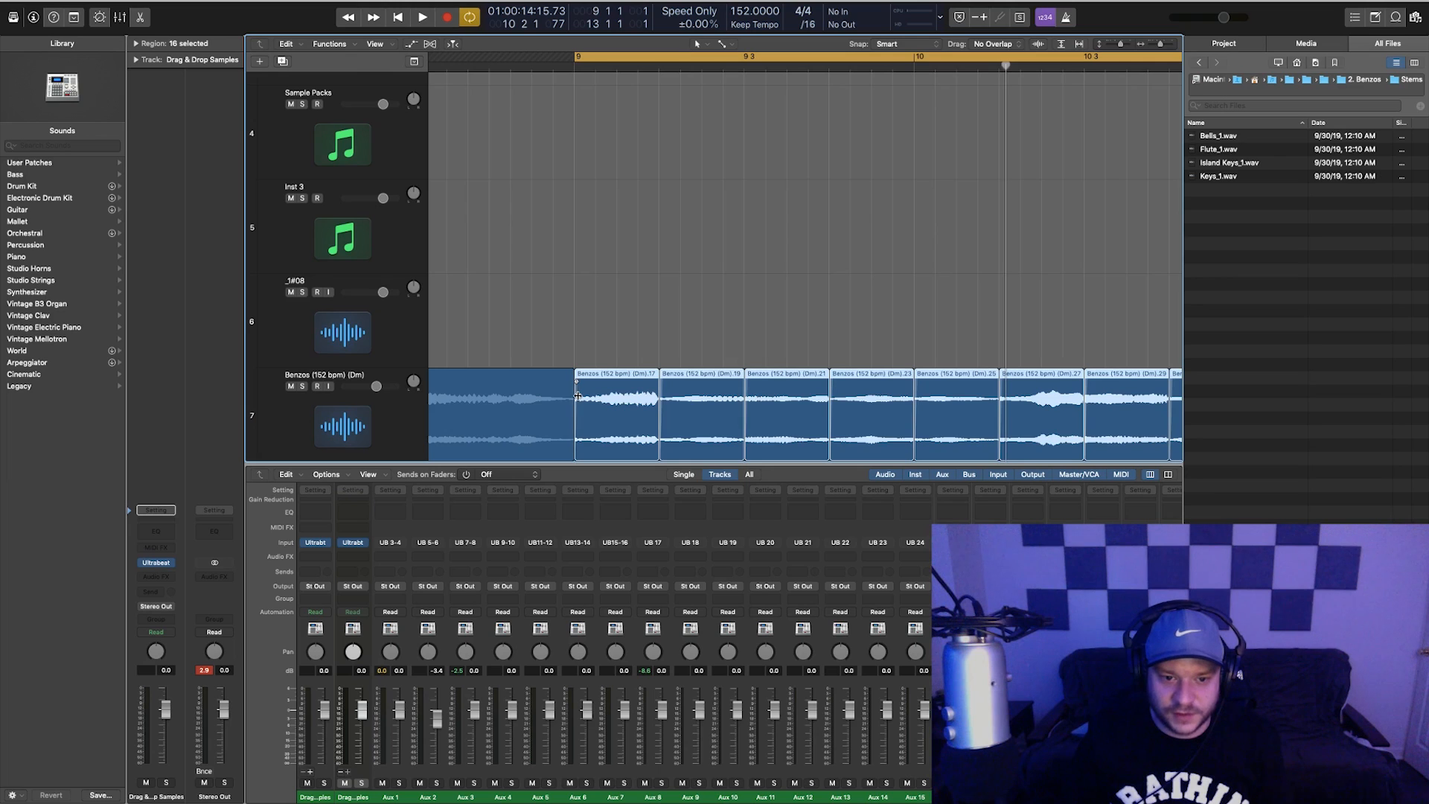
scroll(628, 400, "up", 5)
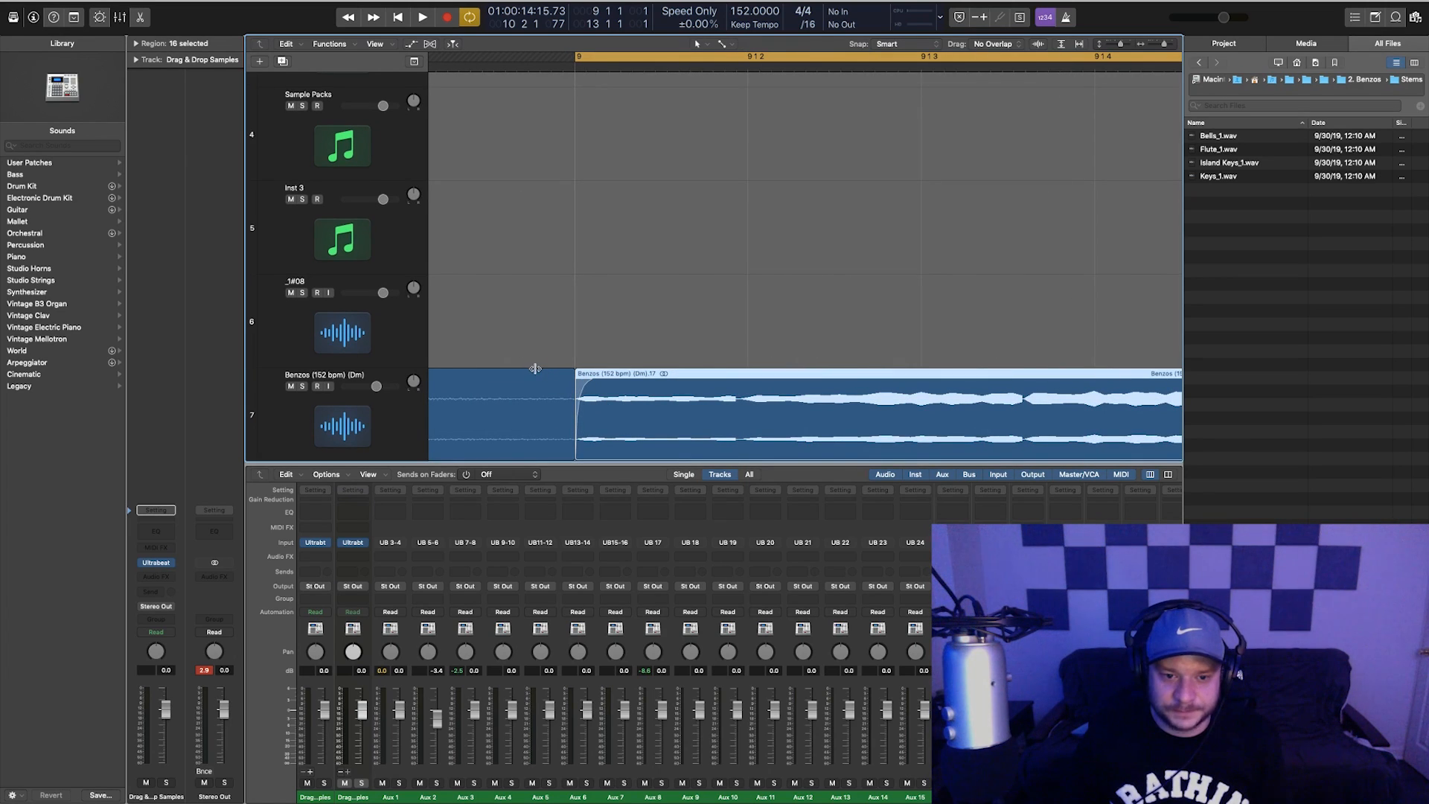
scroll(616, 404, "right", 10)
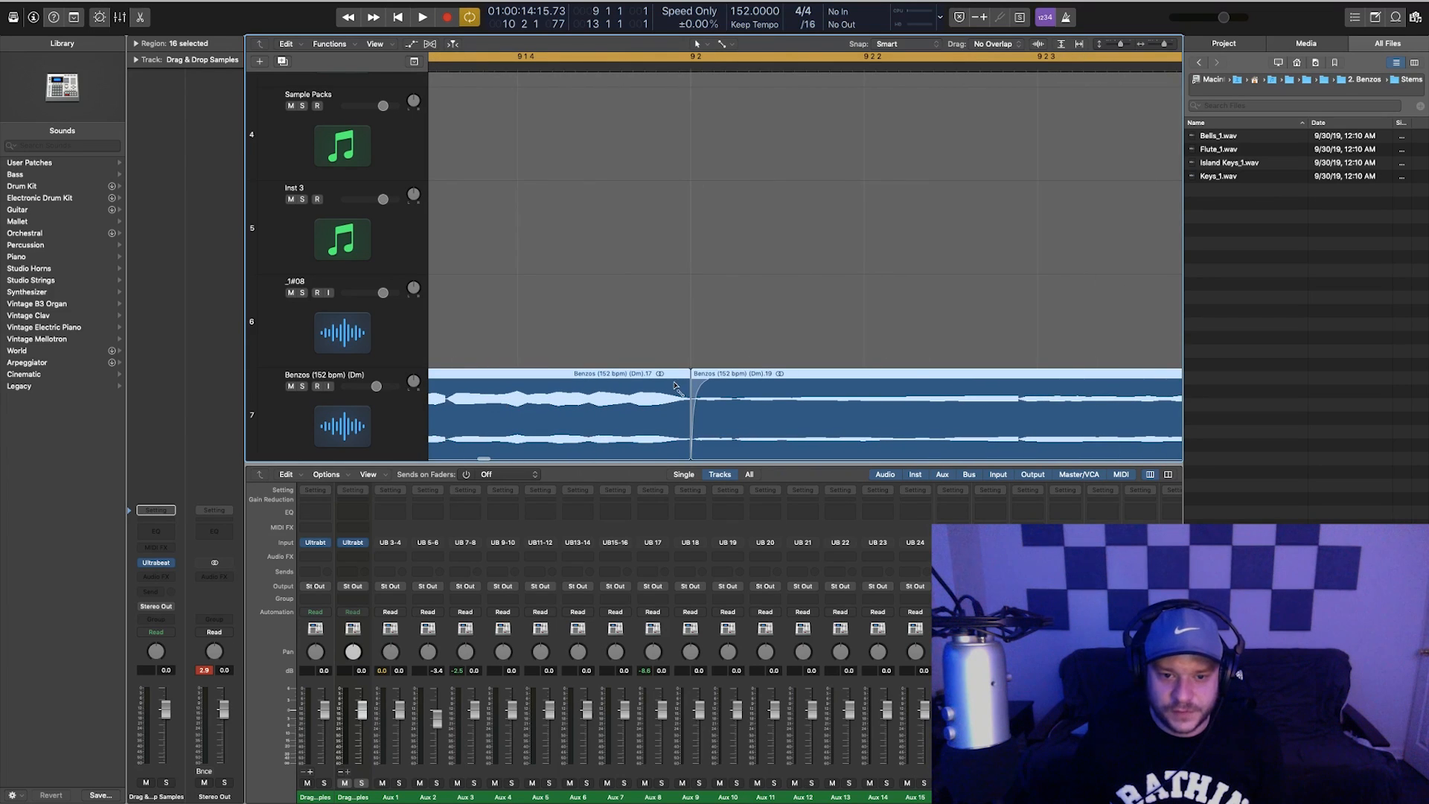
Add short fade-outs to the ends of all selected Benzos slices with the Fade Tool
left_click(722, 44)
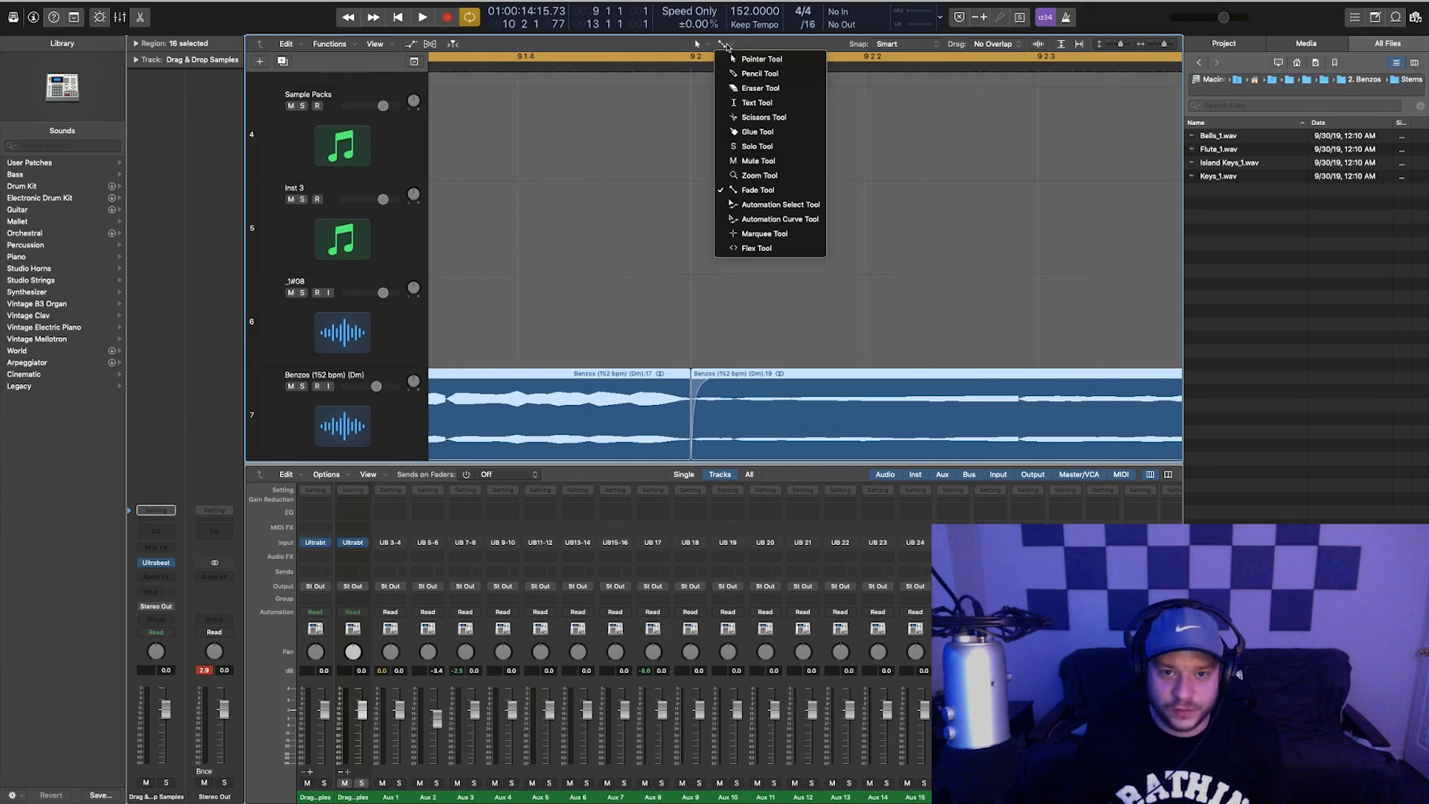
left_click(702, 362)
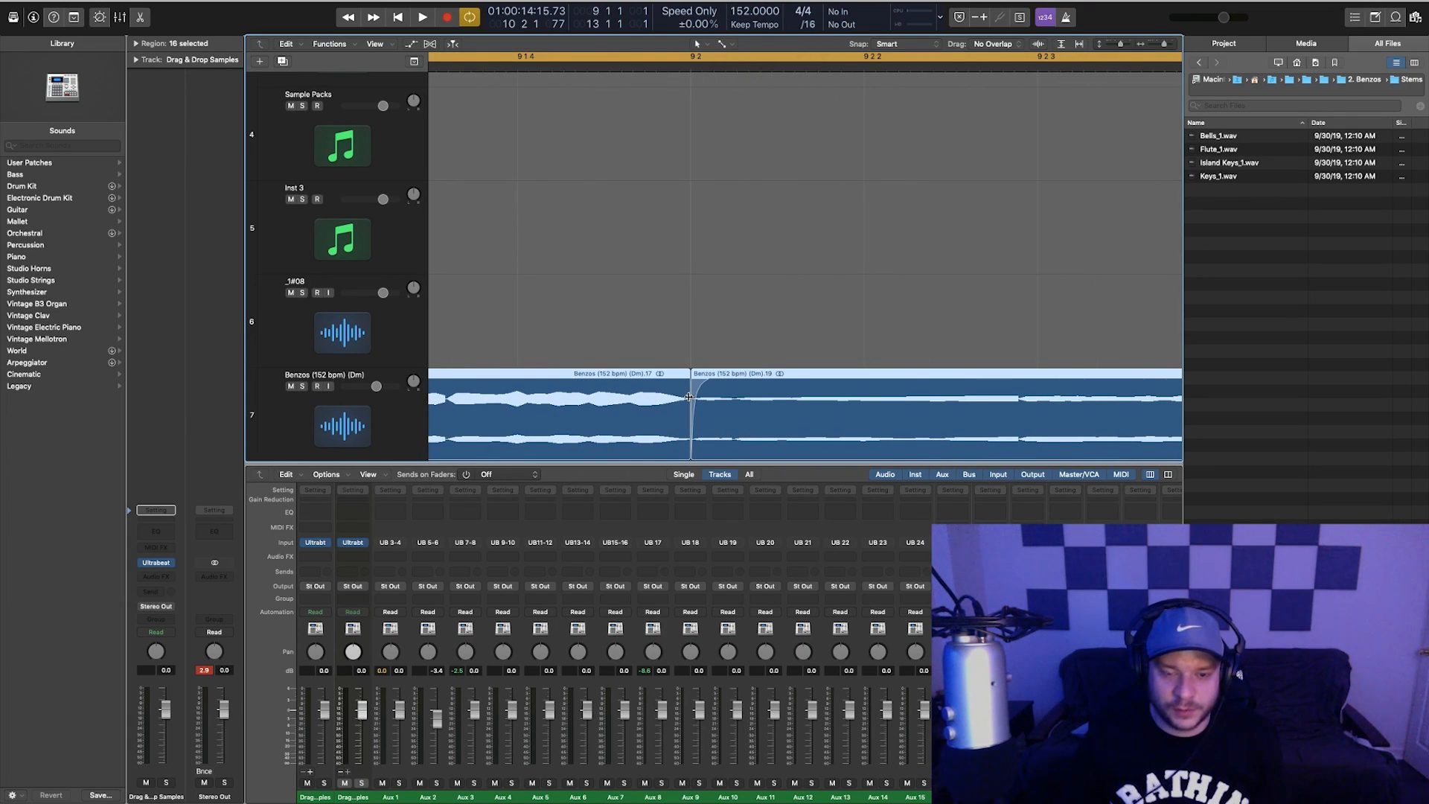
mouse_move(689, 397)
left_mouse_down()
mouse_move(663, 398)
mouse_move(685, 402)
left_mouse_up()
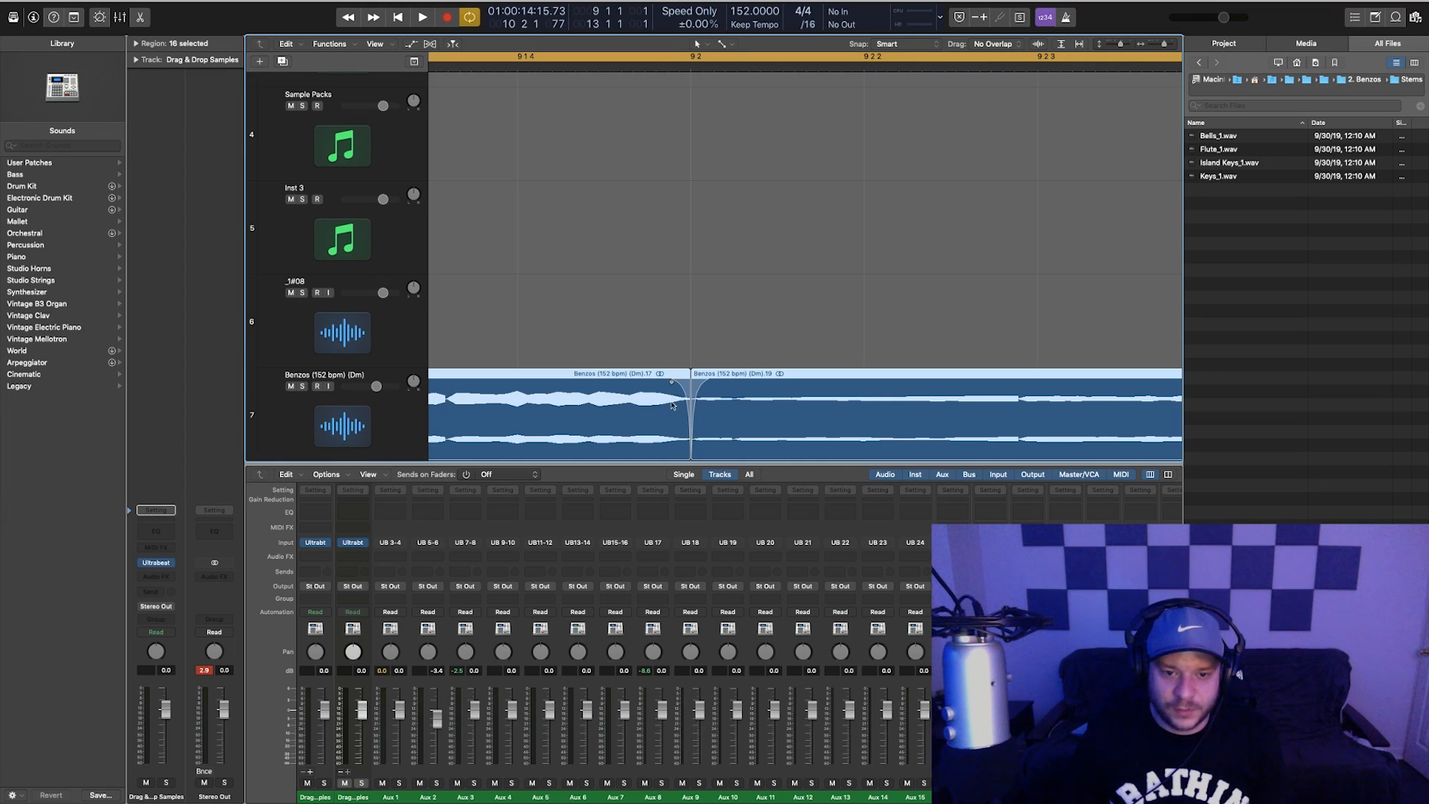
Play the faded Benzos slices against the drum region over the bars 9 to 13 cycle
key("super+Left")
key("super+Left")
key("super+Left")
key("super+Left")
key("super+Left")
key("super+Left")
key("super+Left")
key("super+Left")
key("super+Left")
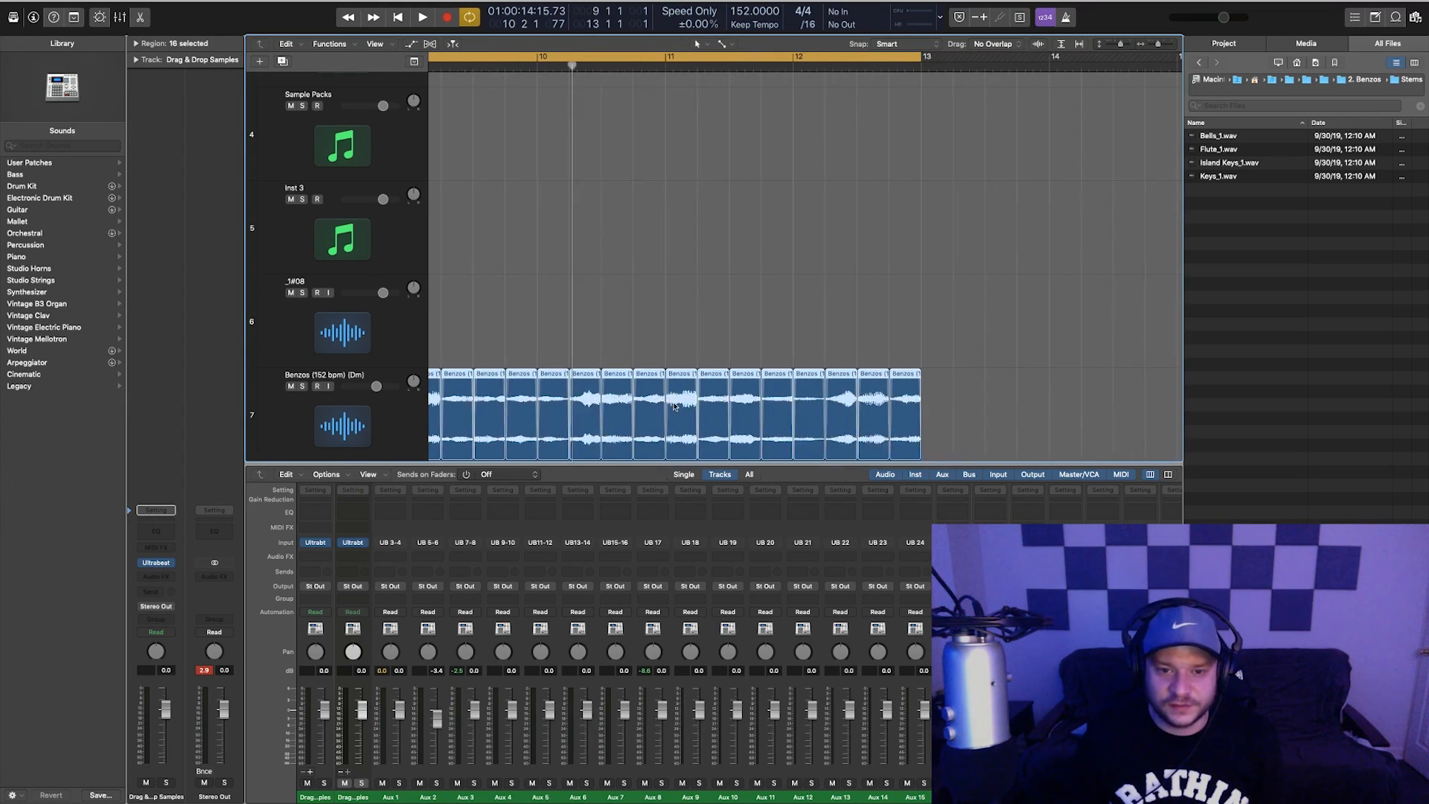
scroll(673, 404, "left", 9)
scroll(782, 330, "right", 9)
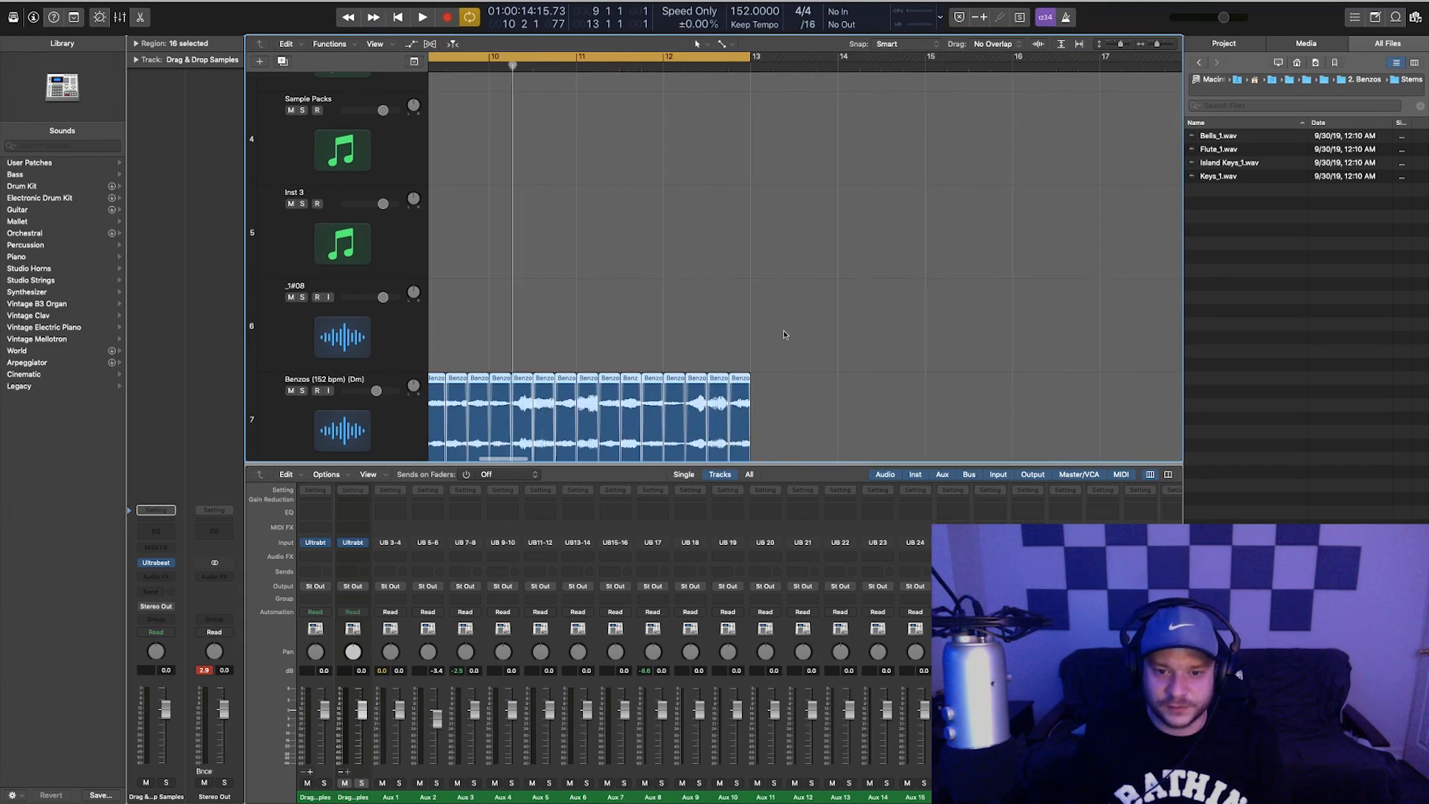
scroll(782, 332, "left", 4)
key("space")
scroll(782, 335, "left", 3)
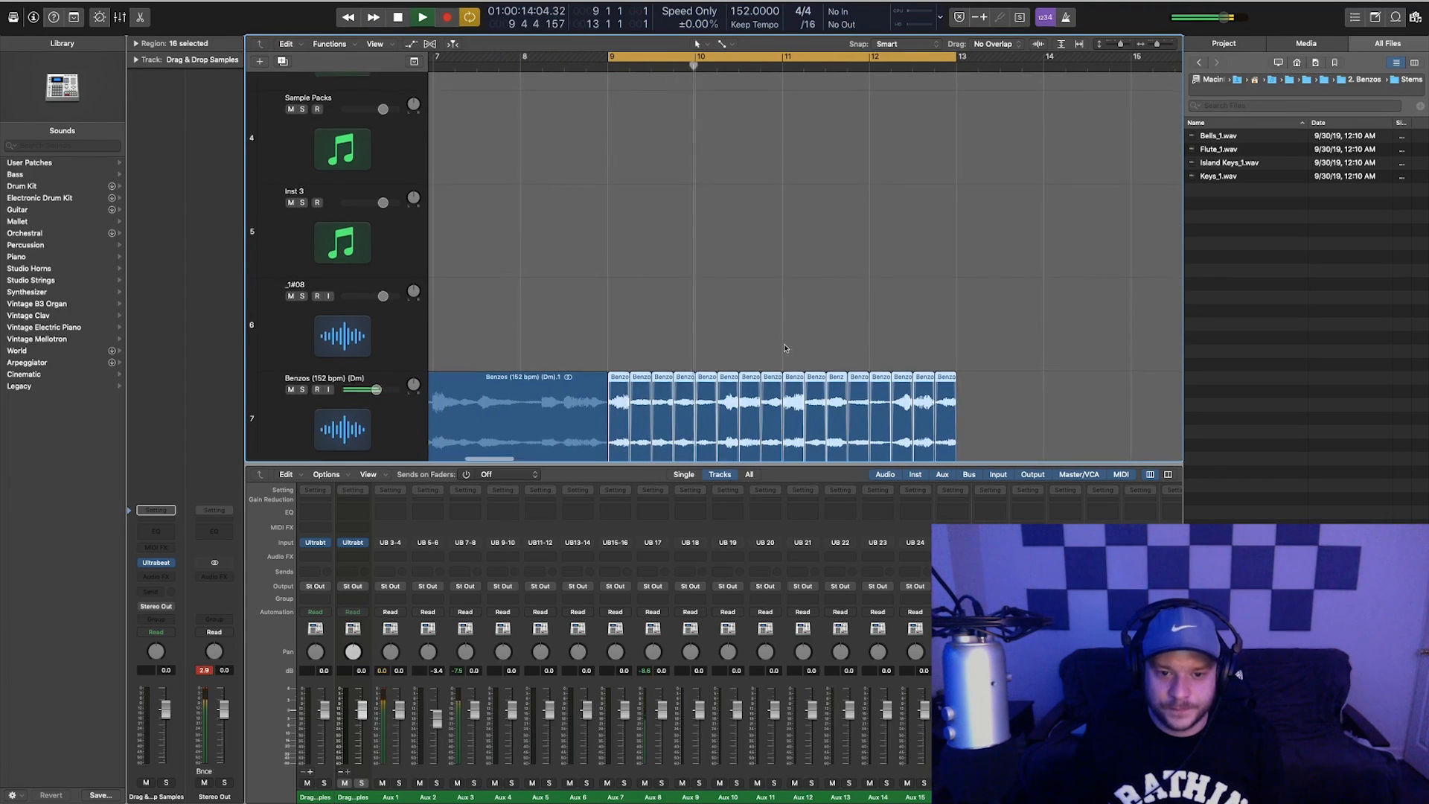
scroll(784, 342, "down", 2)
key("super+Up")
key("super+Up")
key("super+Up")
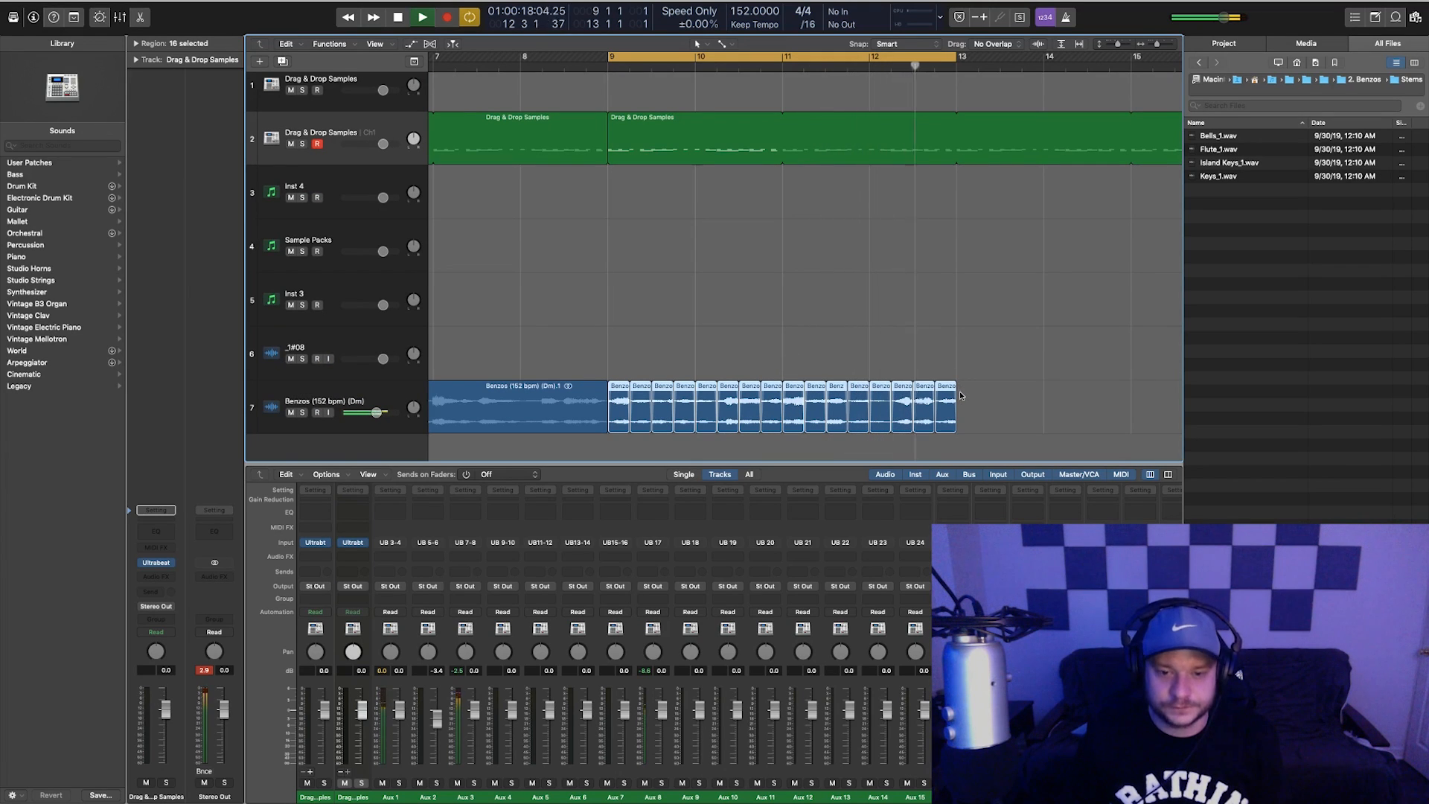
left_click(811, 326)
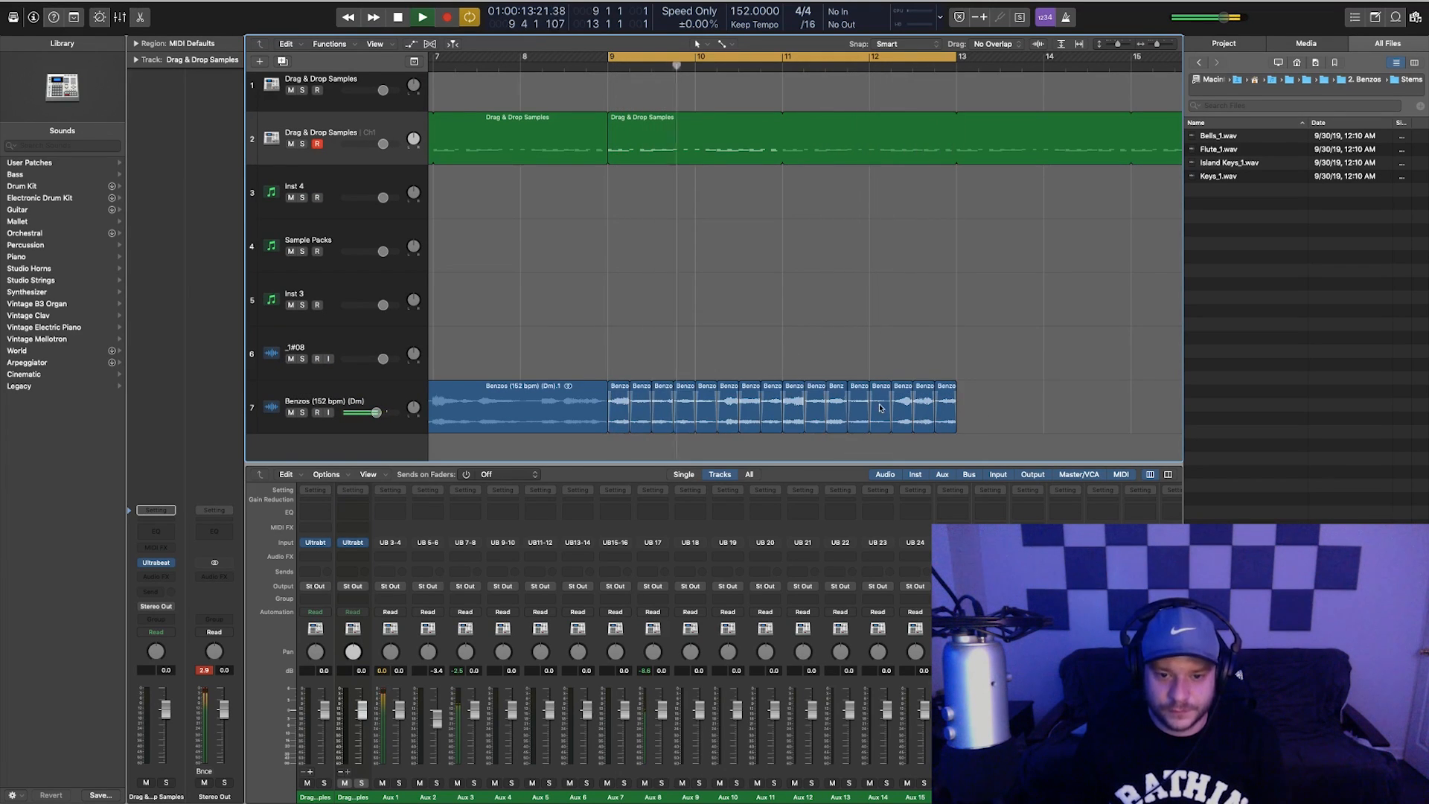
key("space")
key("super+Left")
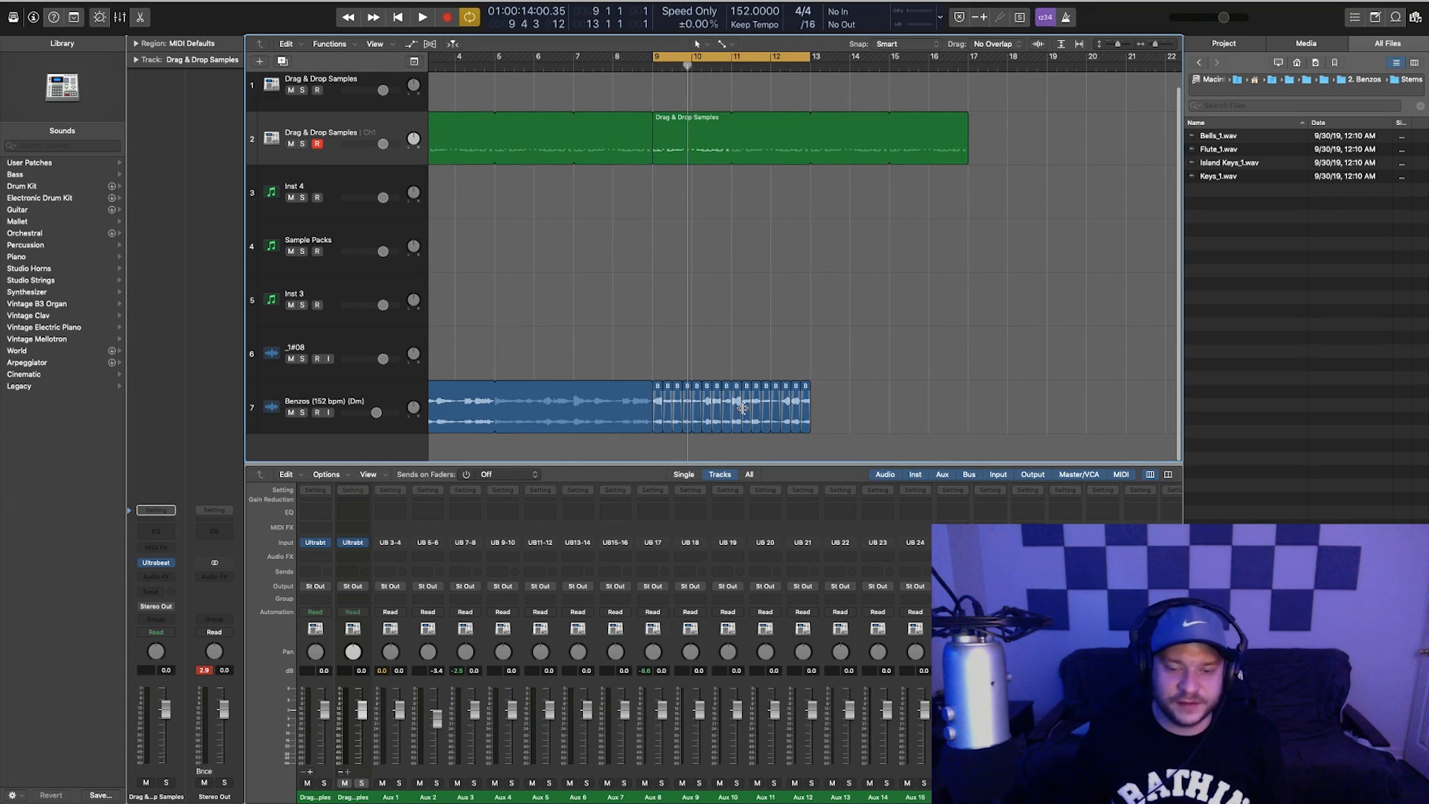
left_click_drag(835, 417, 661, 418)
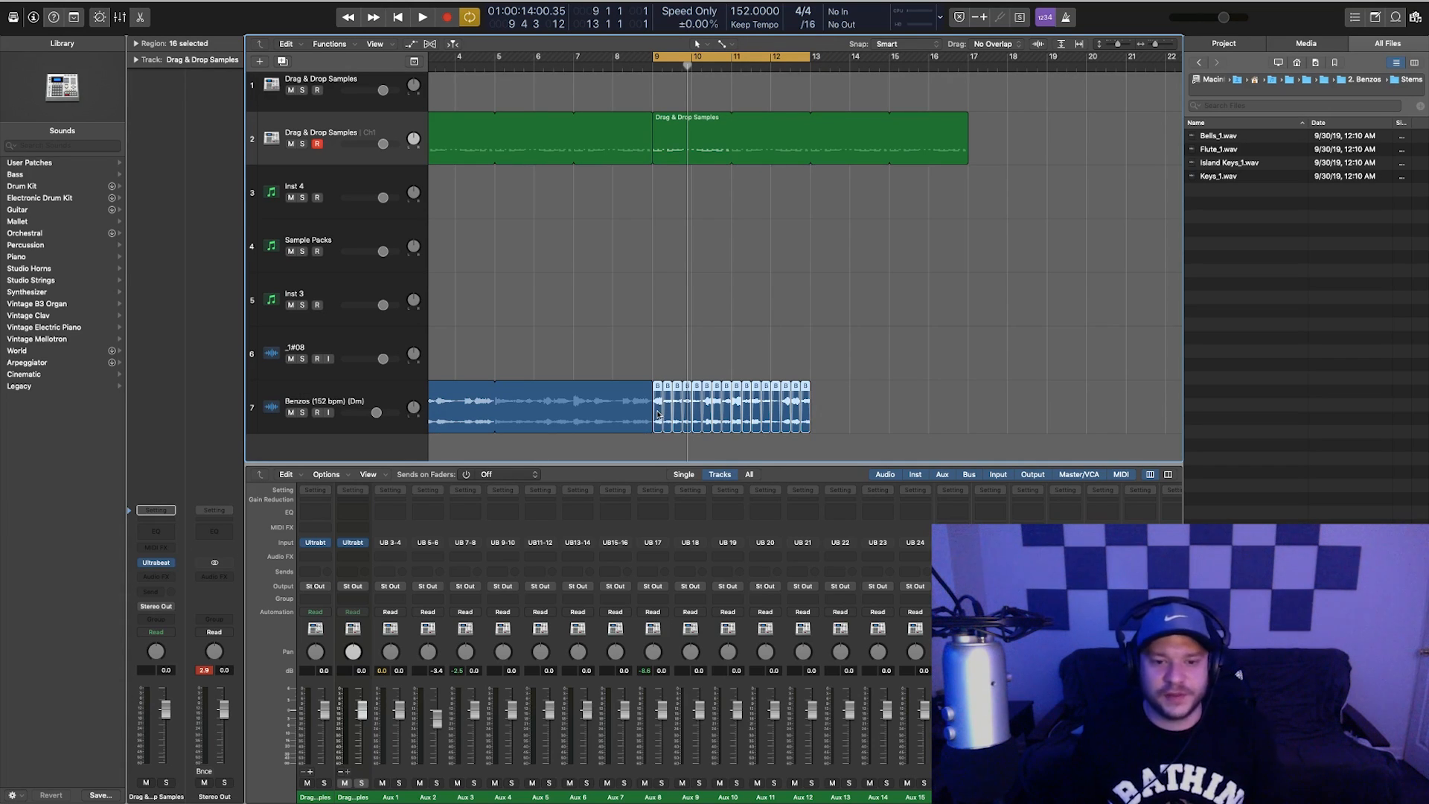
right_click(659, 414)
left_click(863, 406)
Convert the sixteen selected Benzos slices to a new sampler track, creating one-shot zones from regions over the C-2 to G8 trigger range
left_click_drag(865, 404, 661, 418)
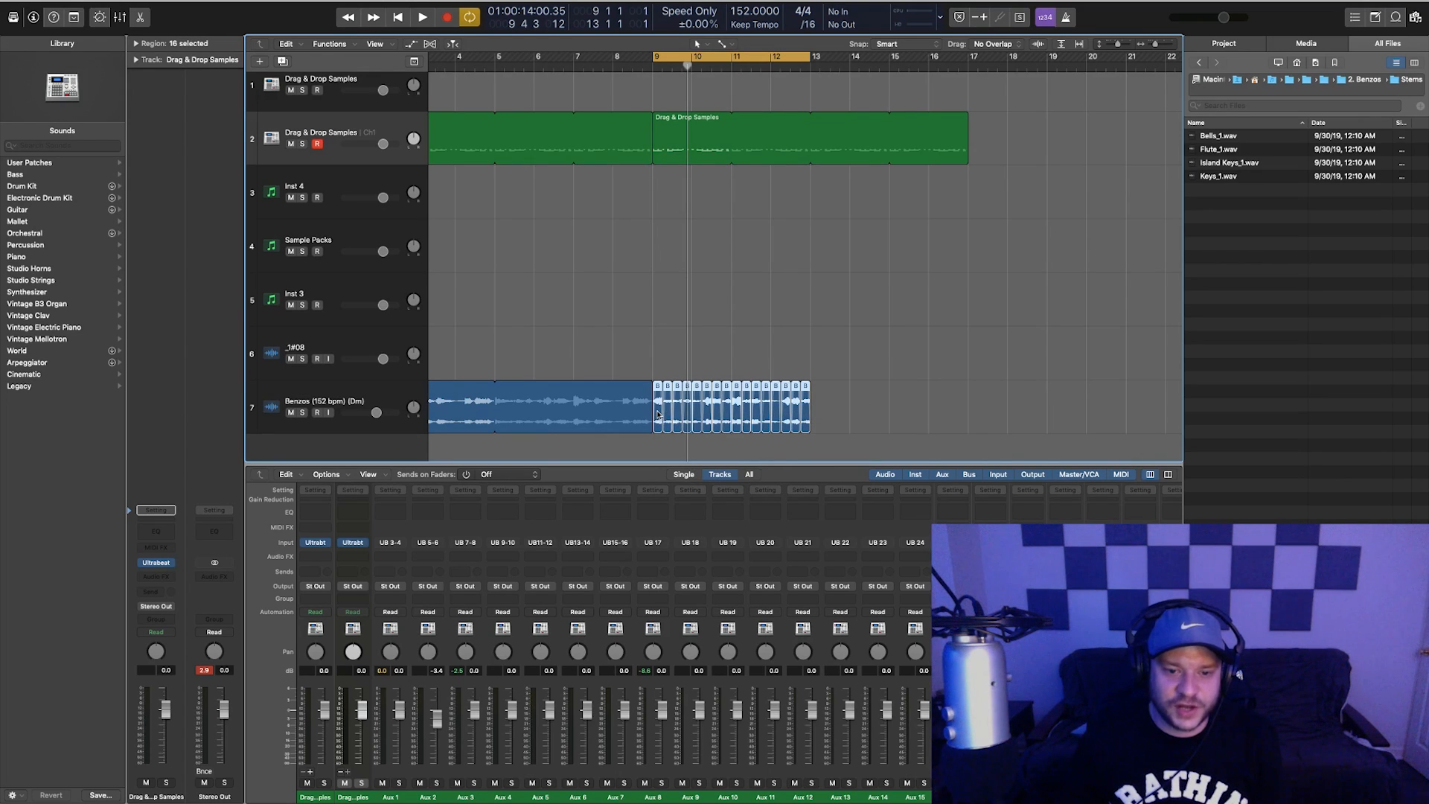
right_click(658, 414)
mouse_move(740, 365)
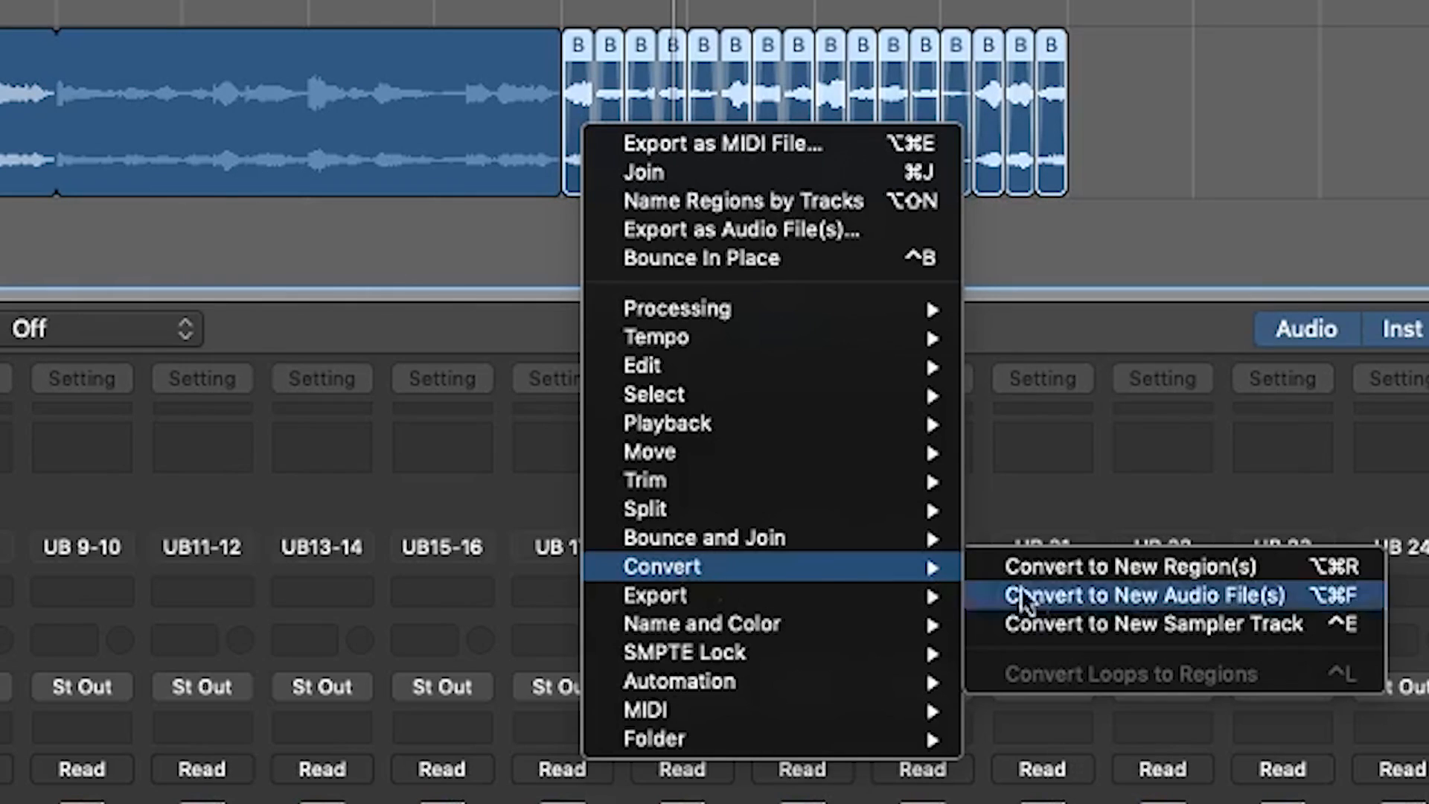
left_click(1056, 625)
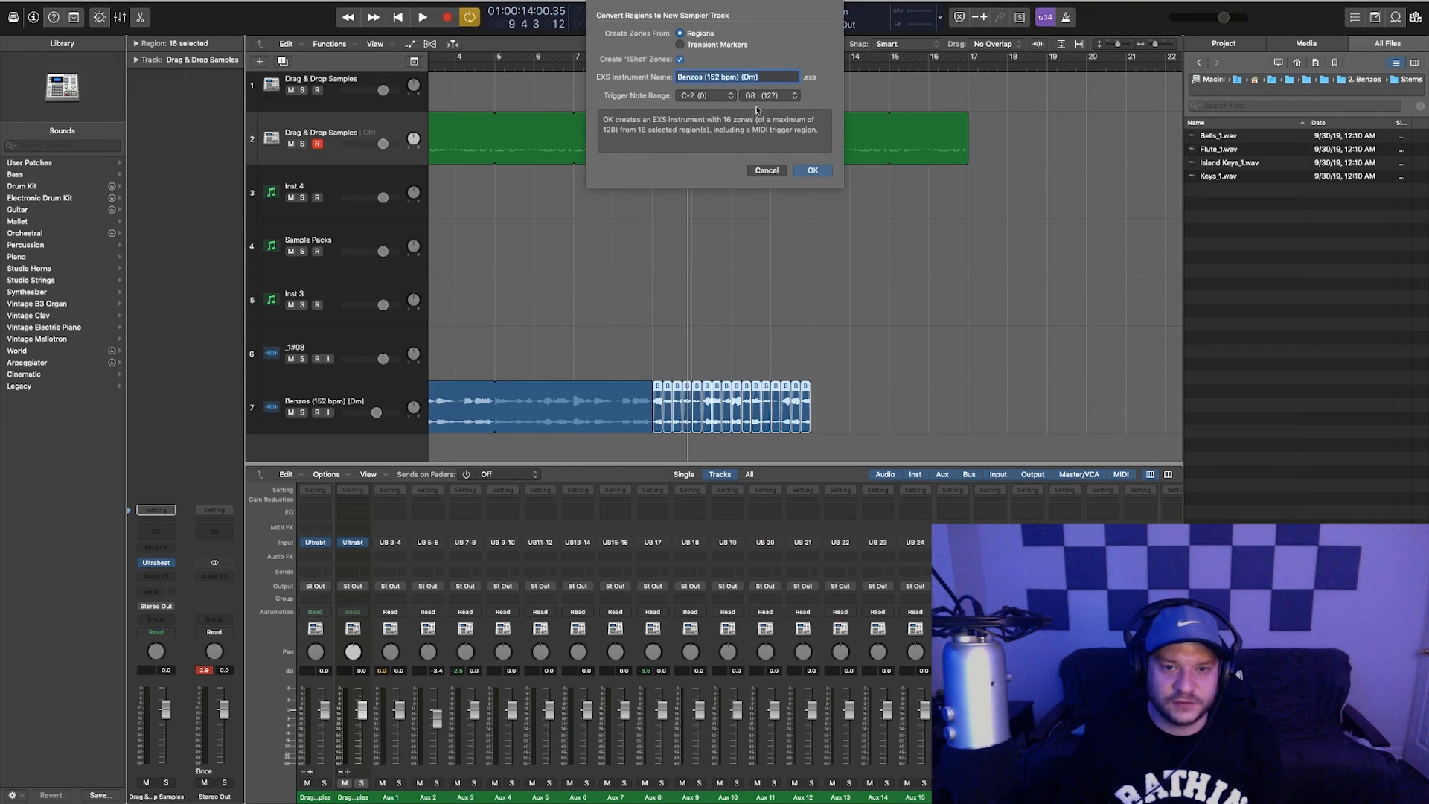
left_click(813, 170)
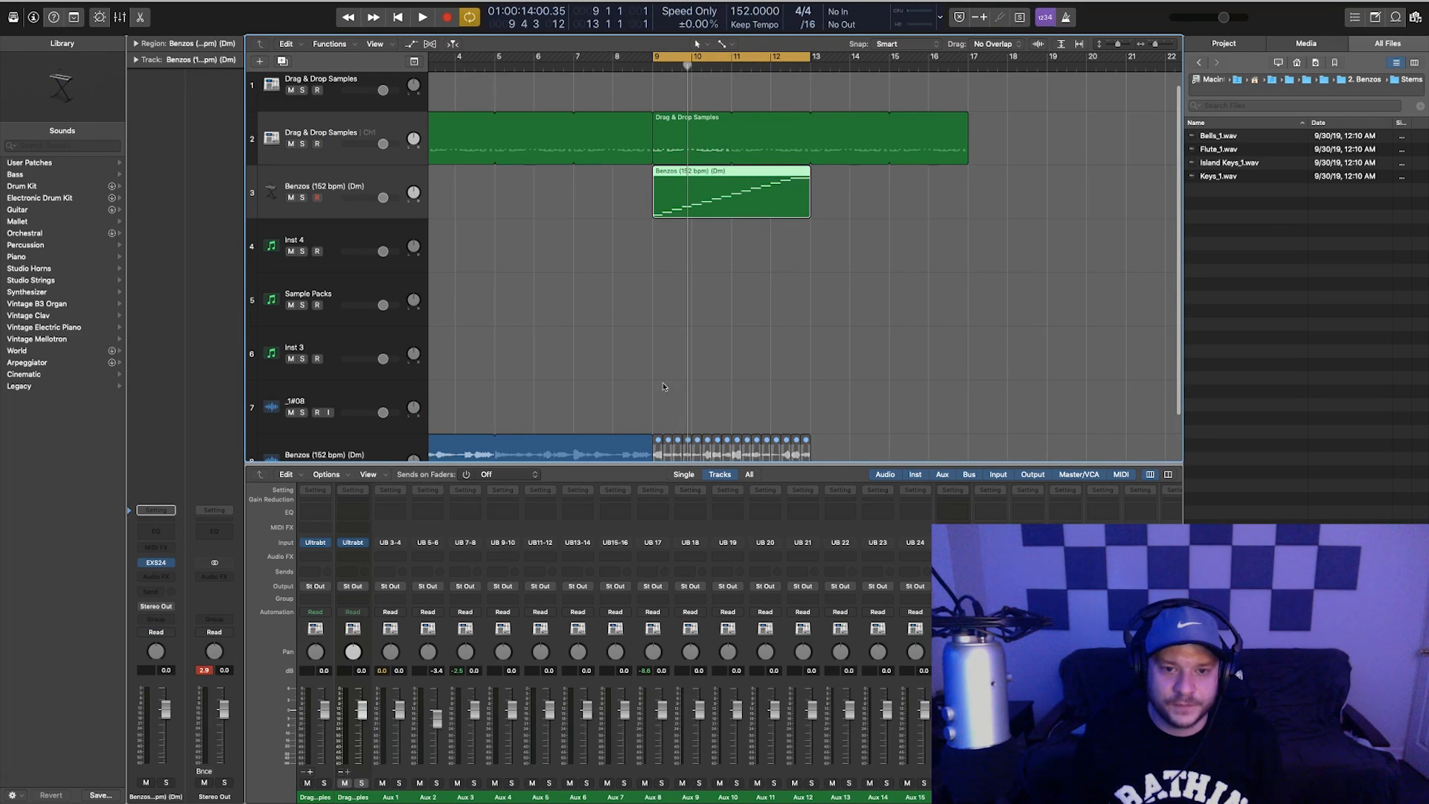
Move the Benzos sampler track below the Benzos audio track and delete its MIDI trigger region
left_click(508, 225)
left_click_drag(381, 183, 392, 426)
left_click_drag(409, 426, 409, 427)
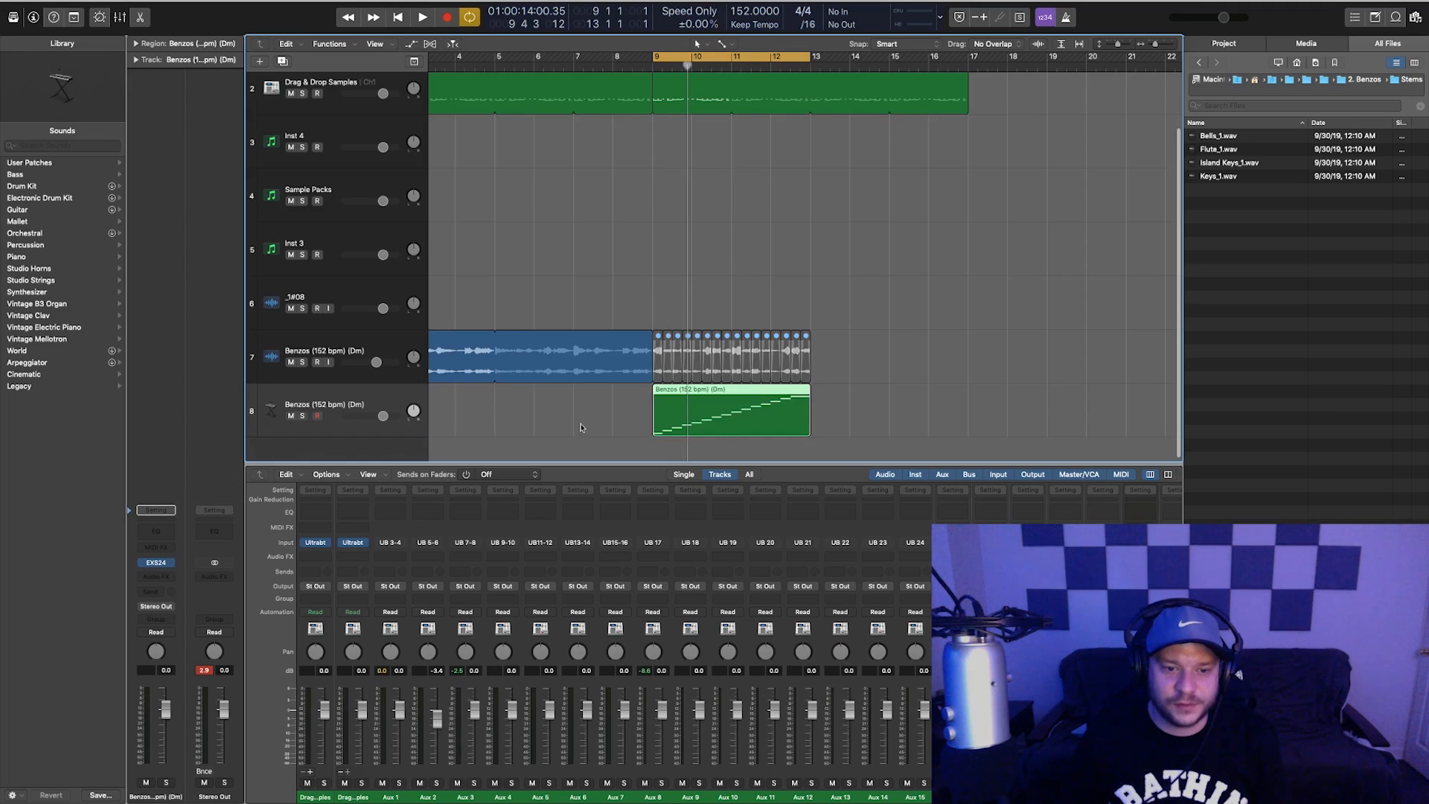
key("Delete")
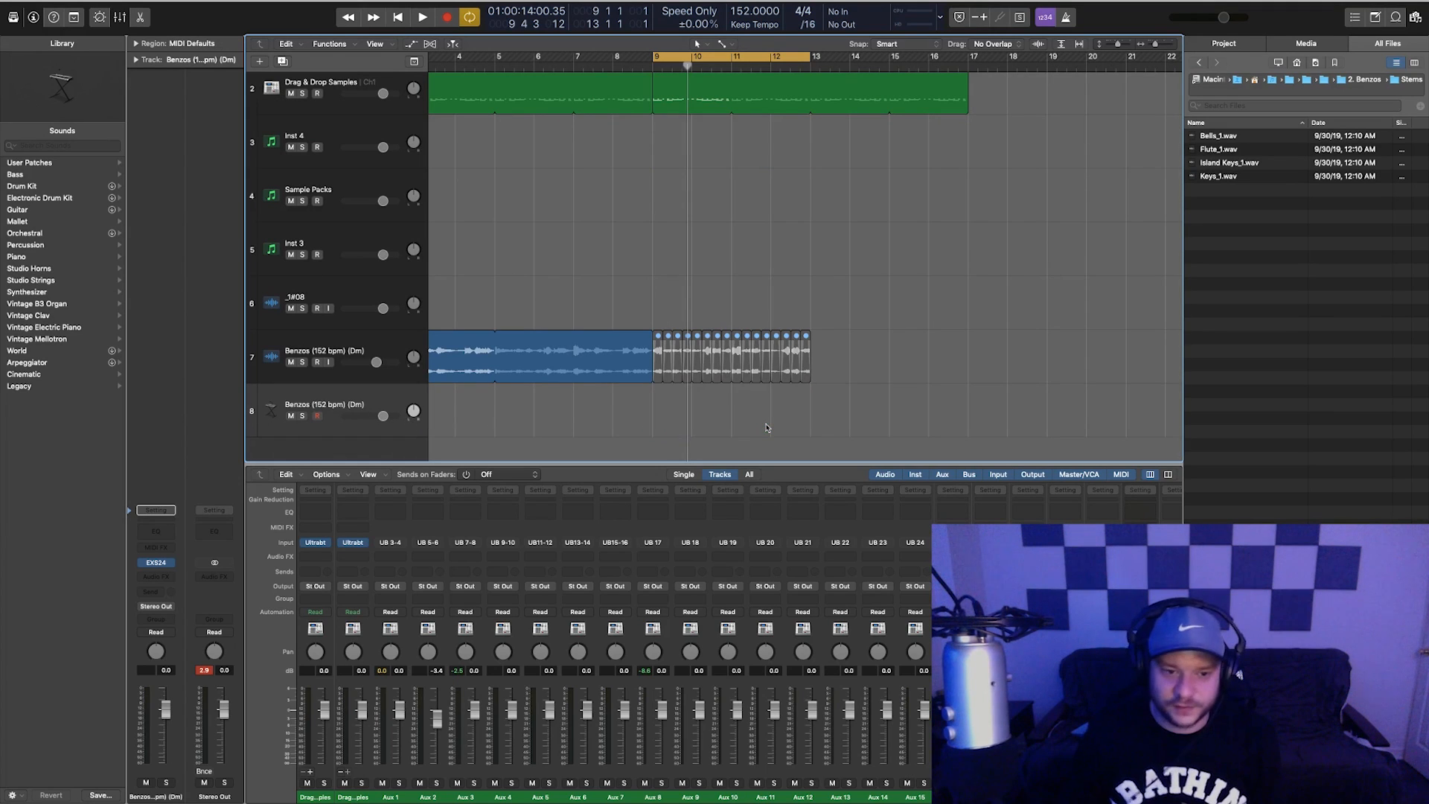
Open the Benzos track's EXS24 sampler and its instrument editor, and arrange both windows so the zone list and keyboard are fully visible
key("s")
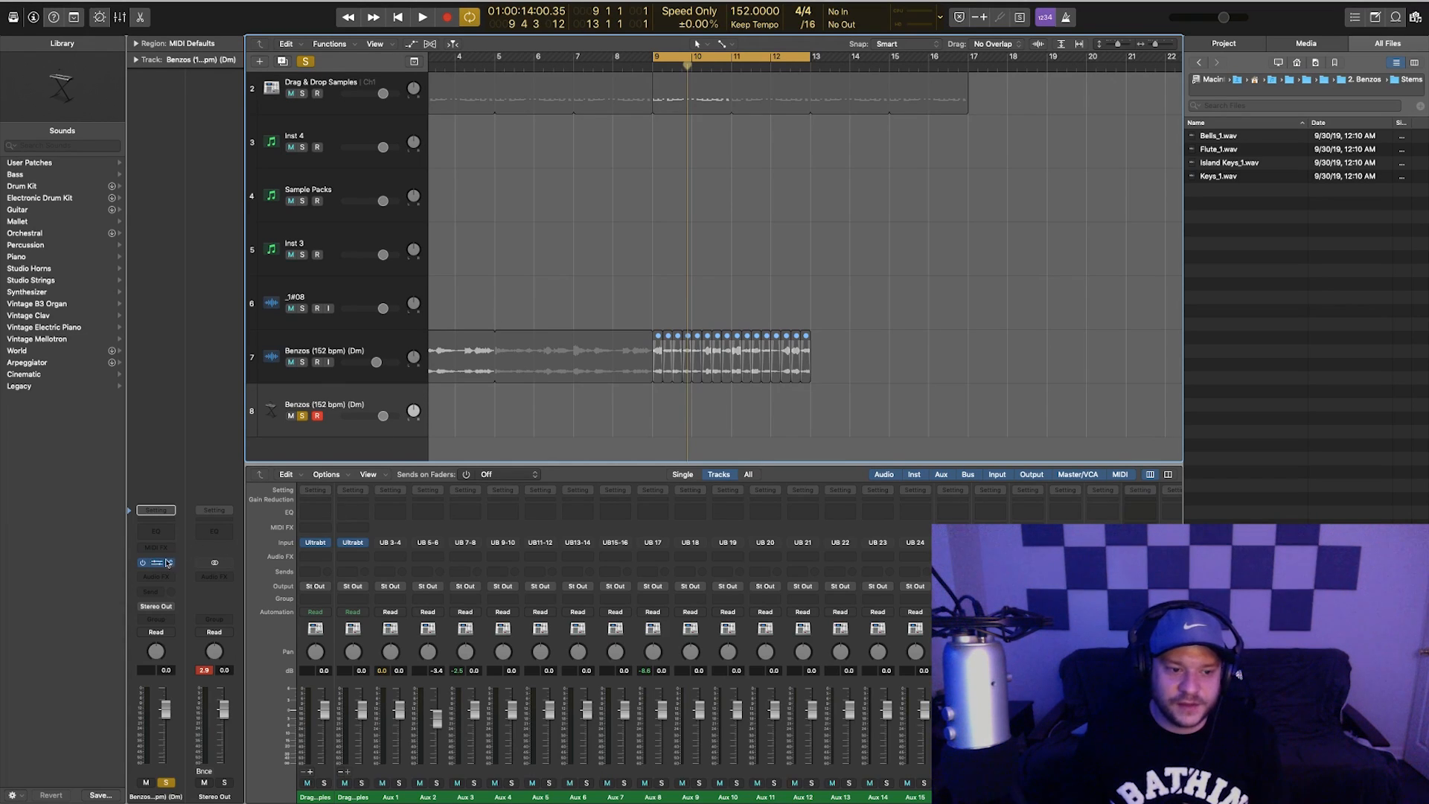
key("s")
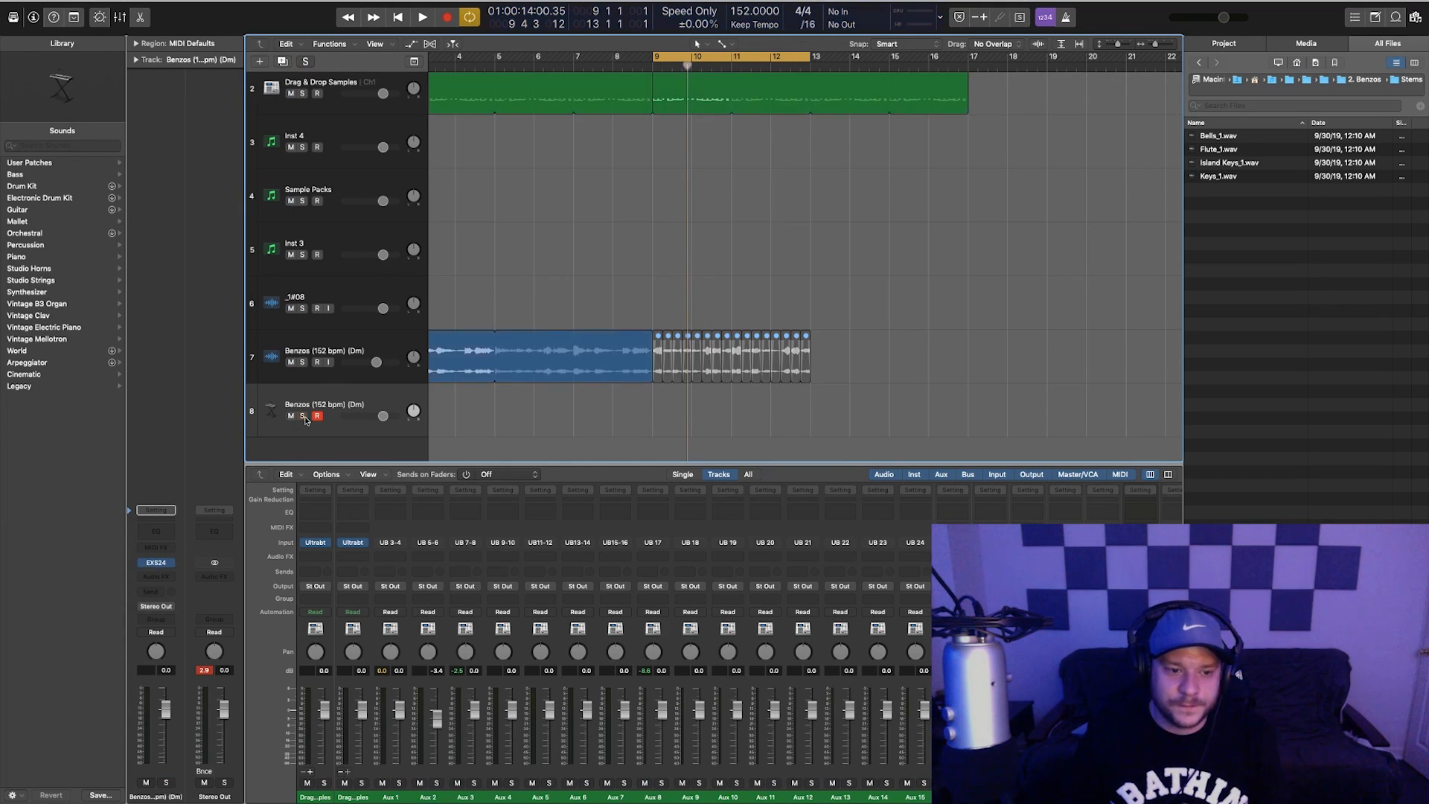
left_click(156, 563)
left_click_drag(327, 18, 605, 163)
left_click(631, 218)
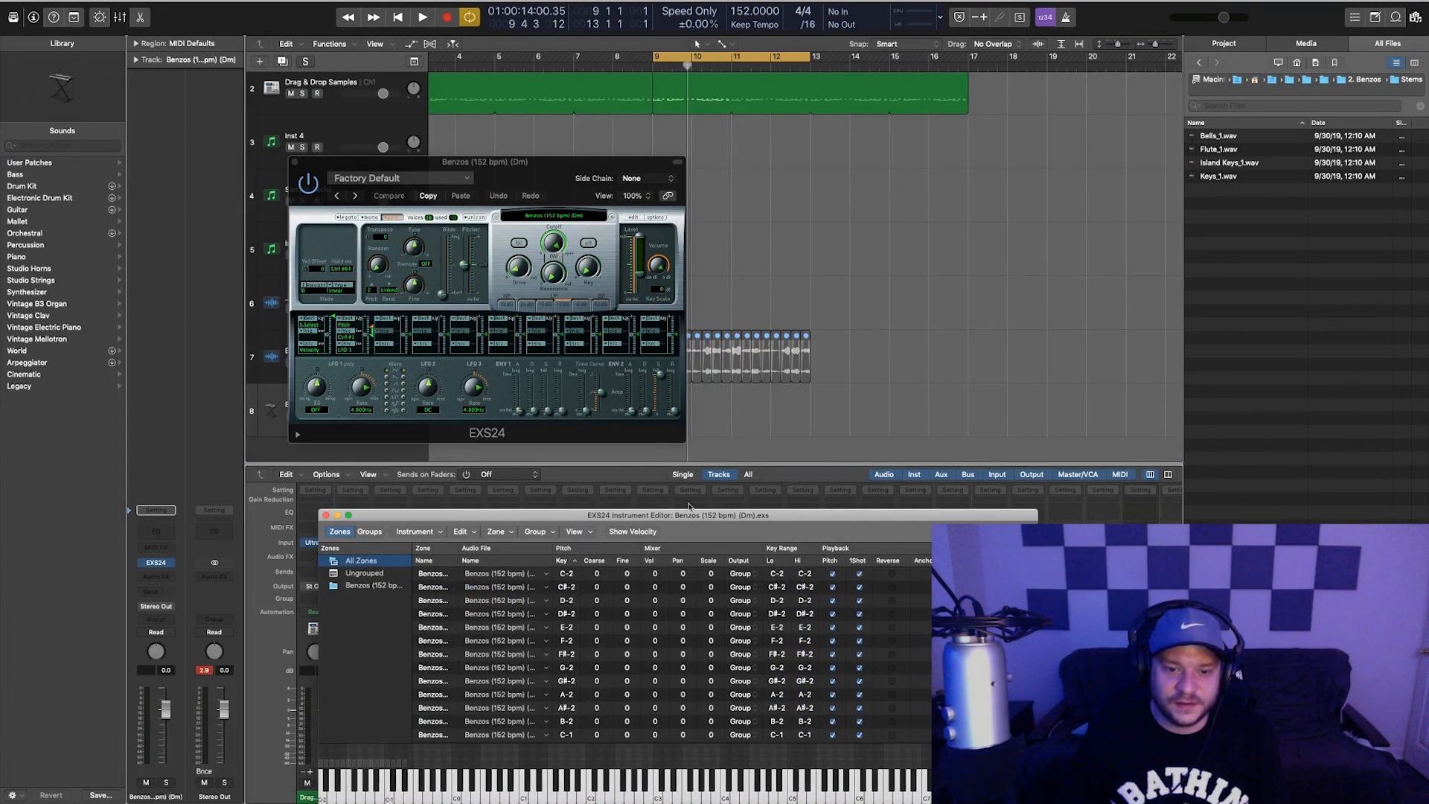
left_click_drag(646, 515, 616, 273)
Set the polyphony of the Benzos zone group to 1 voice in the EXS24 instrument editor
left_click(491, 453)
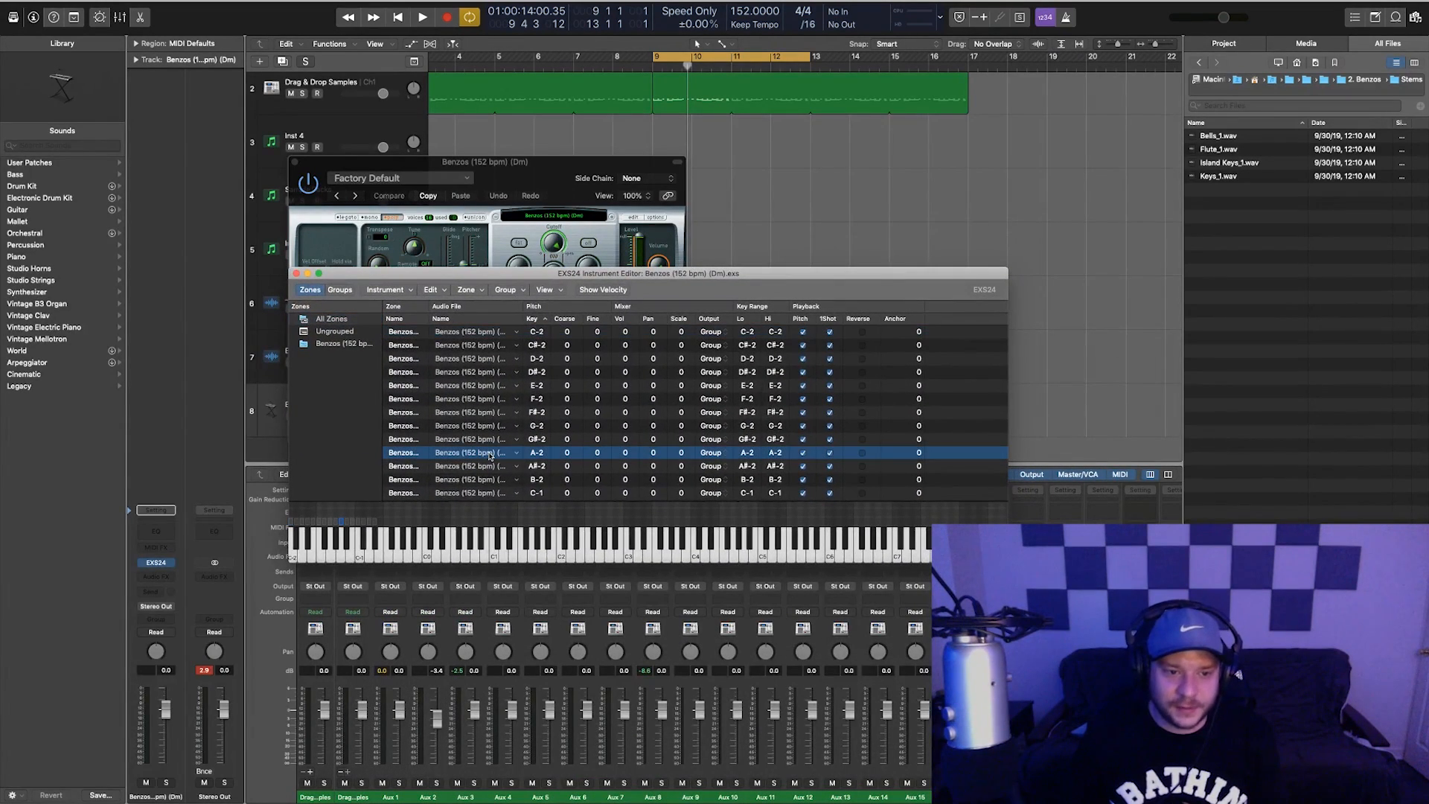
key("super+a")
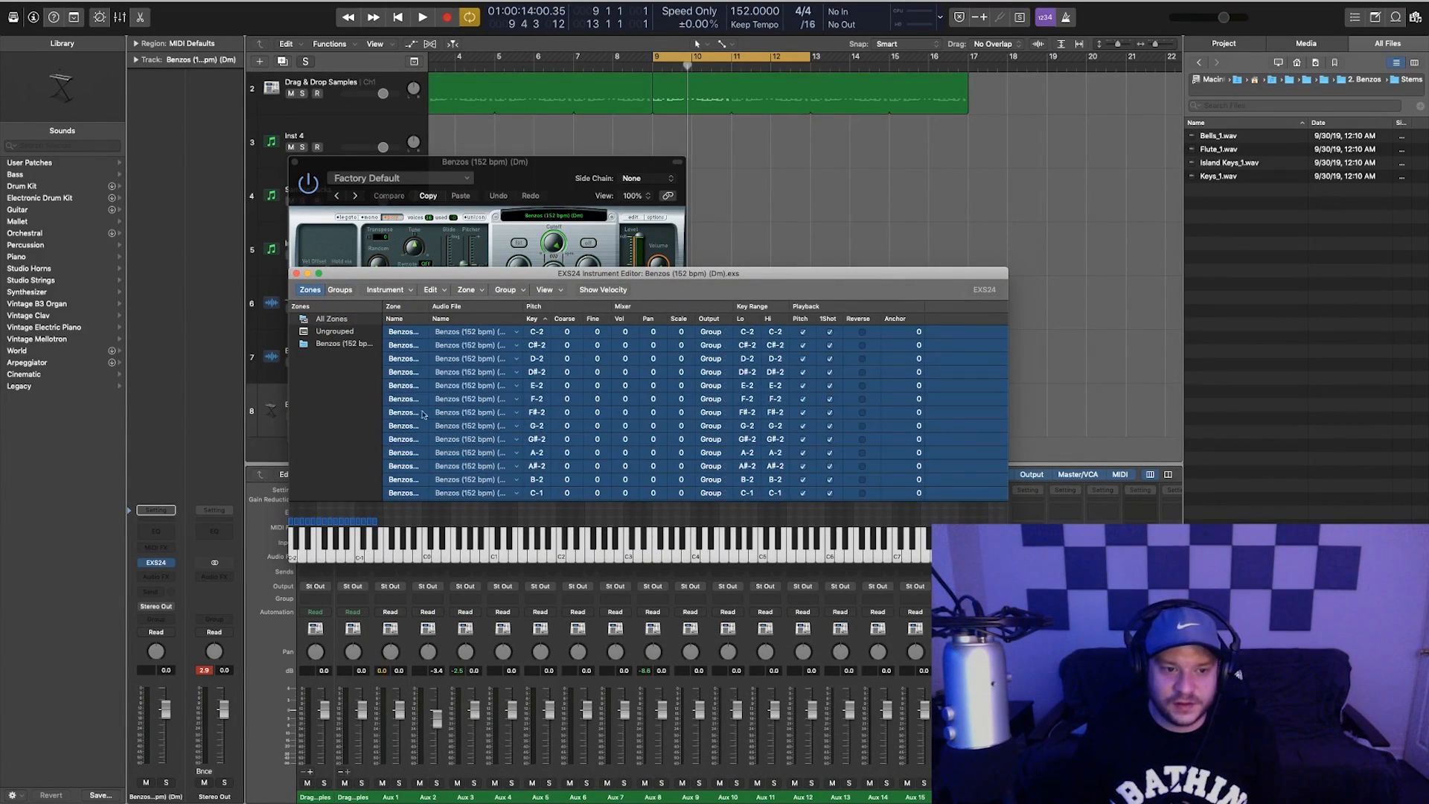
left_click(360, 403)
left_click(332, 346)
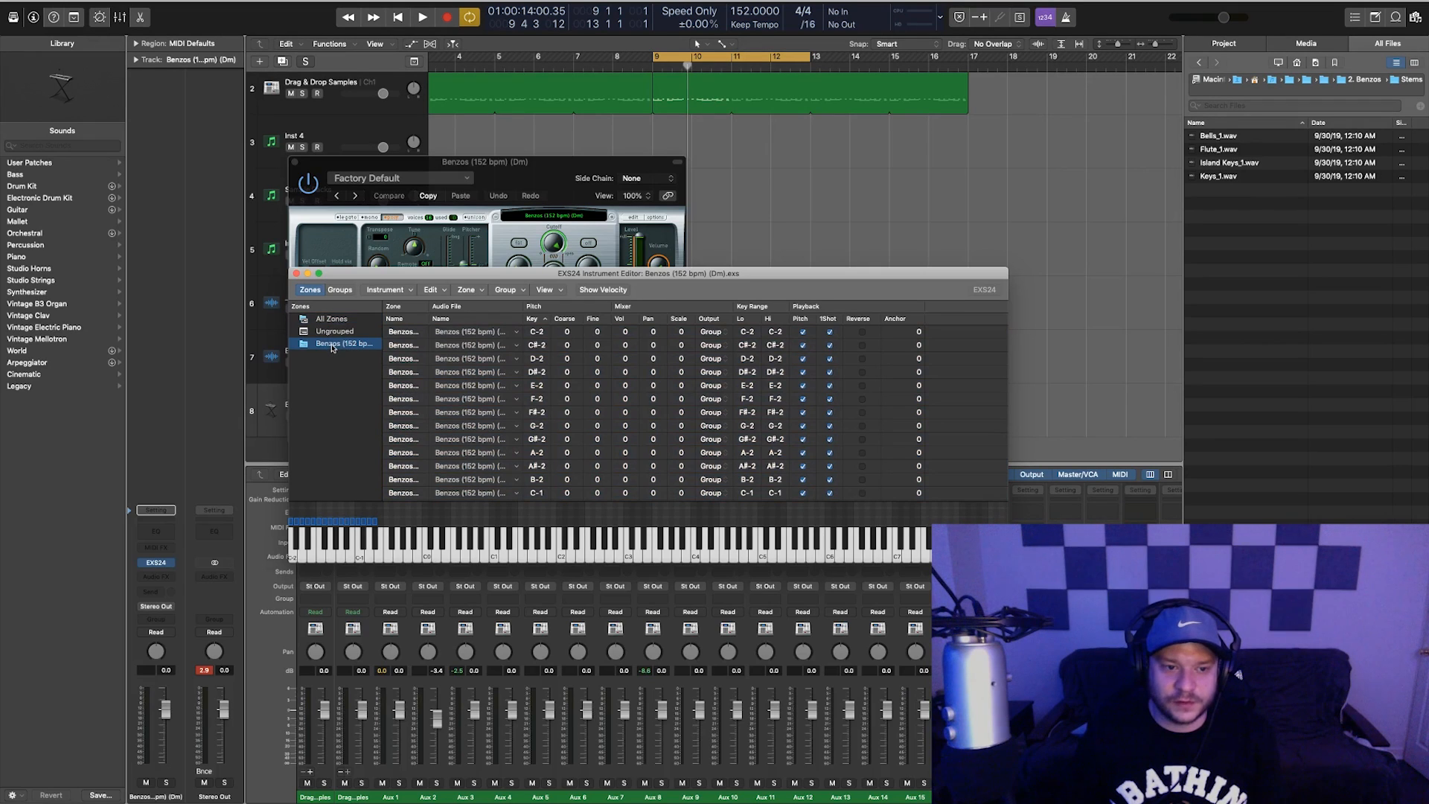
left_click(341, 289)
left_click(493, 332)
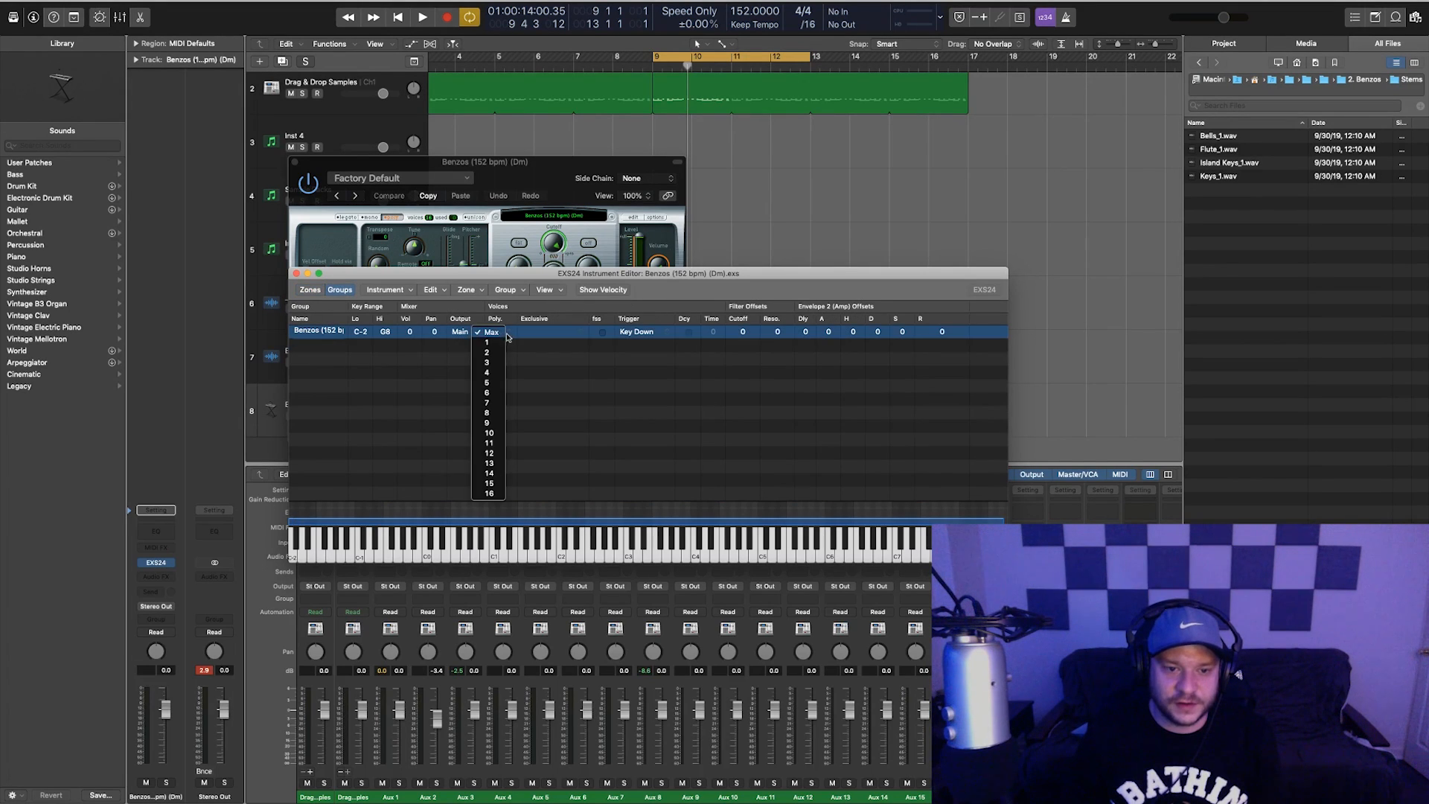
left_click(491, 343)
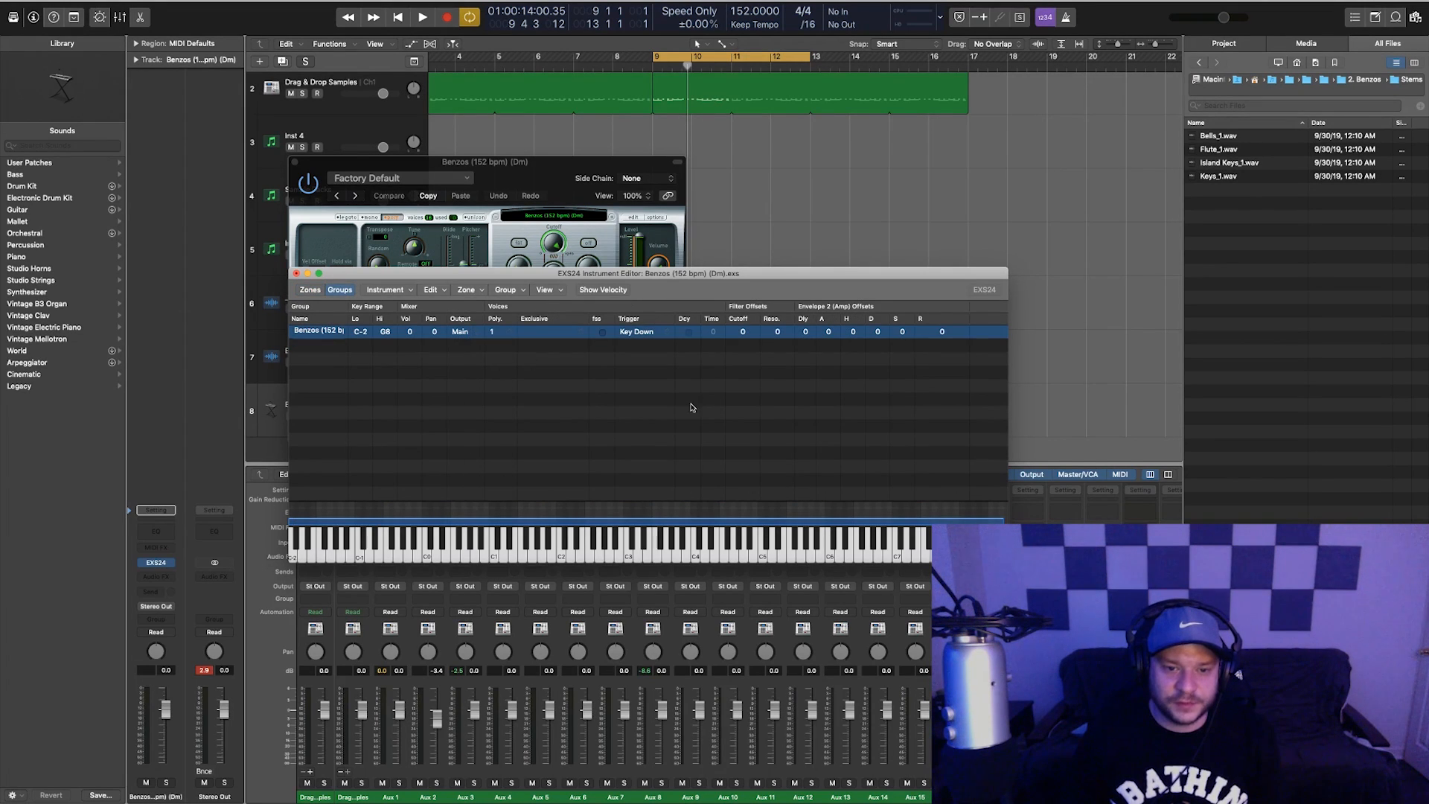
Return to the zone list, audition the Benzos slices on the lowest keys of the editor's keyboard, and close the instrument editor
left_click(309, 290)
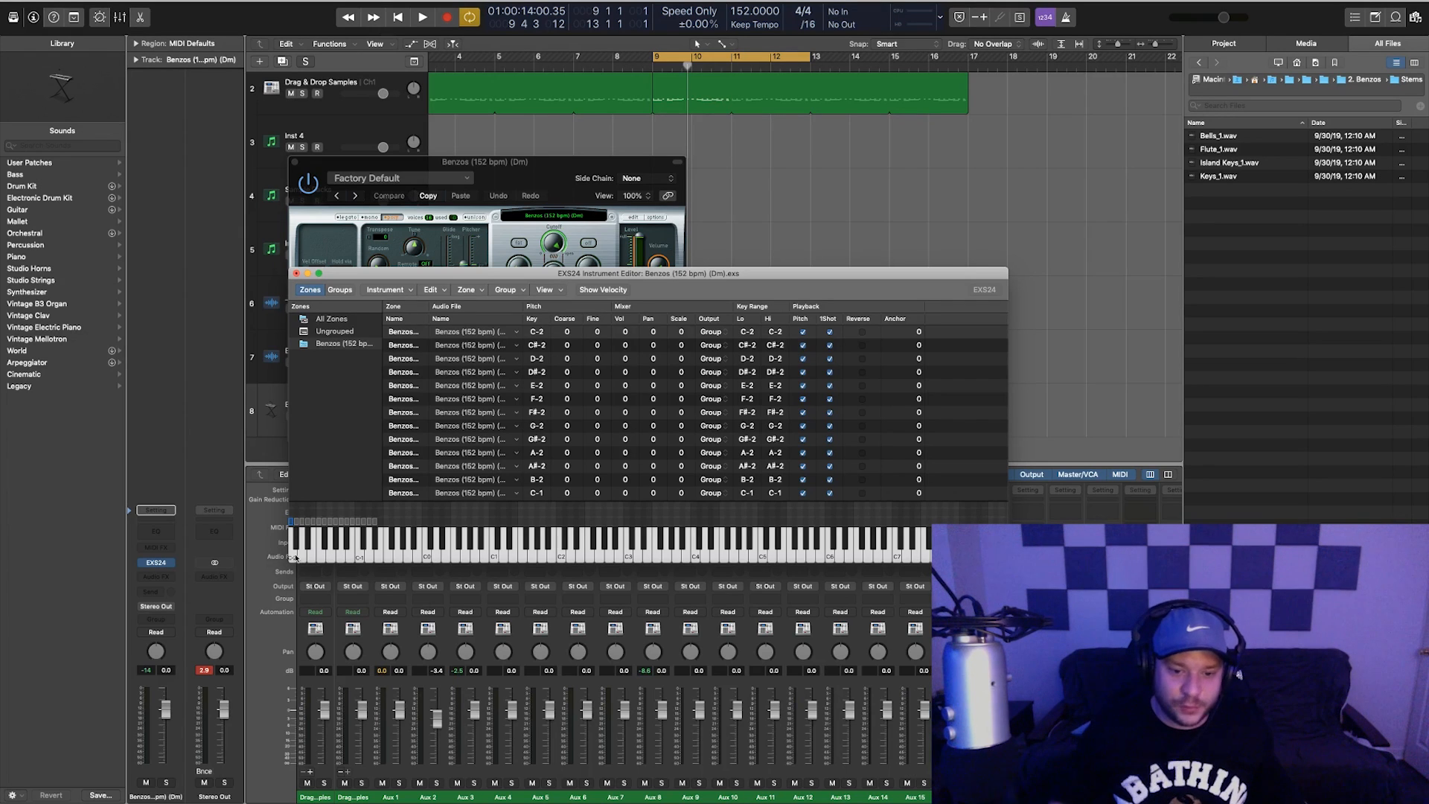
left_click(629, 550)
left_click(629, 551)
left_click(675, 554)
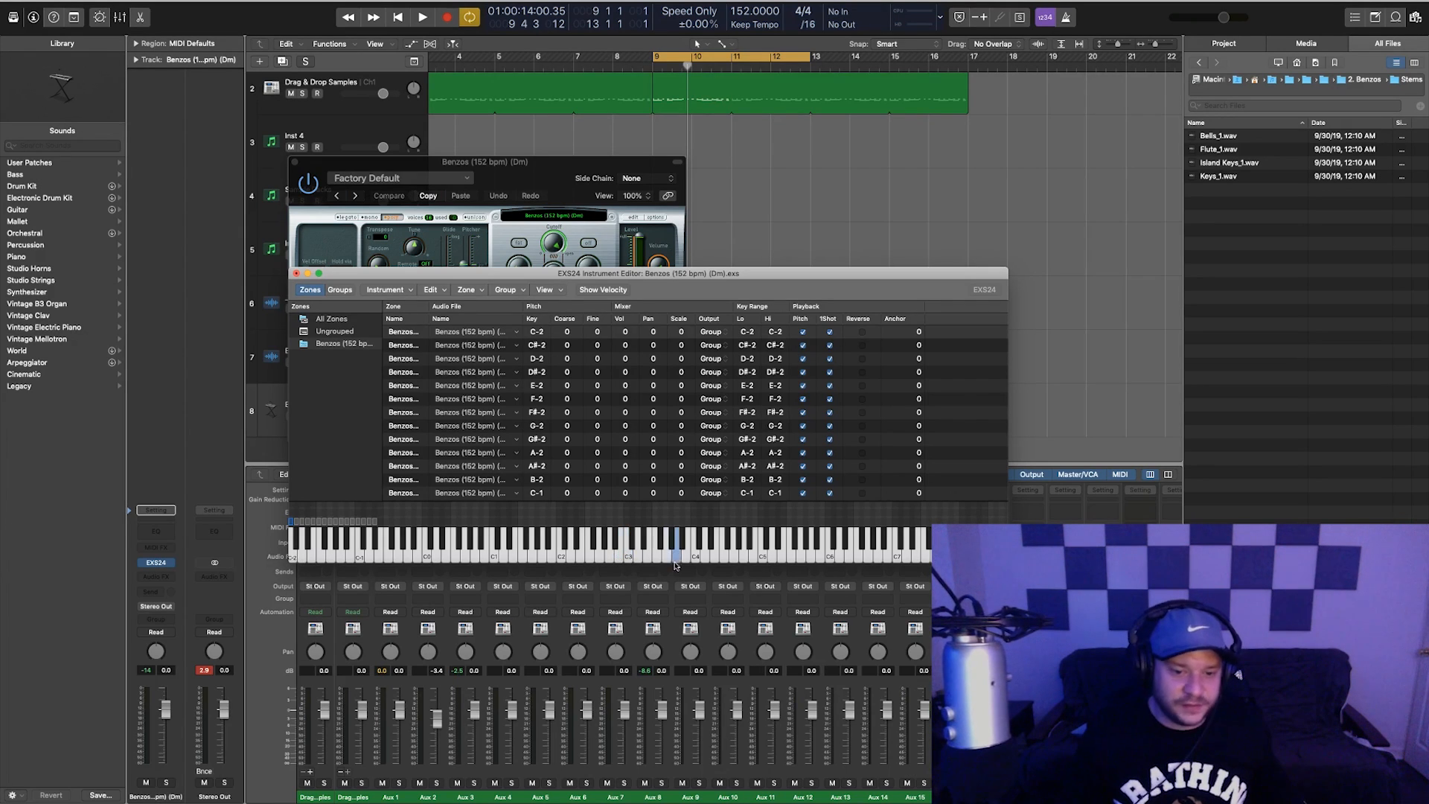
left_click_drag(674, 566, 291, 558)
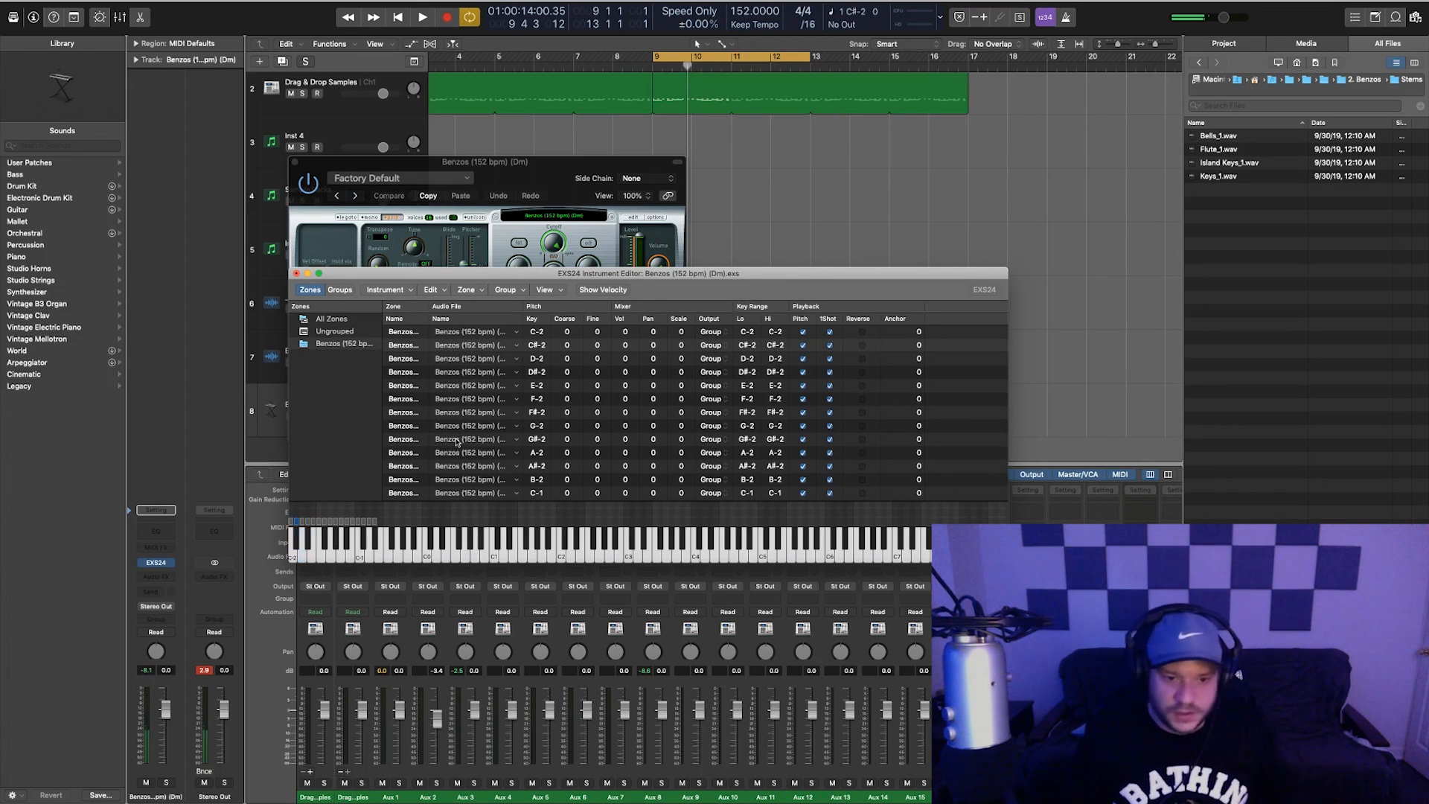
left_click(308, 274)
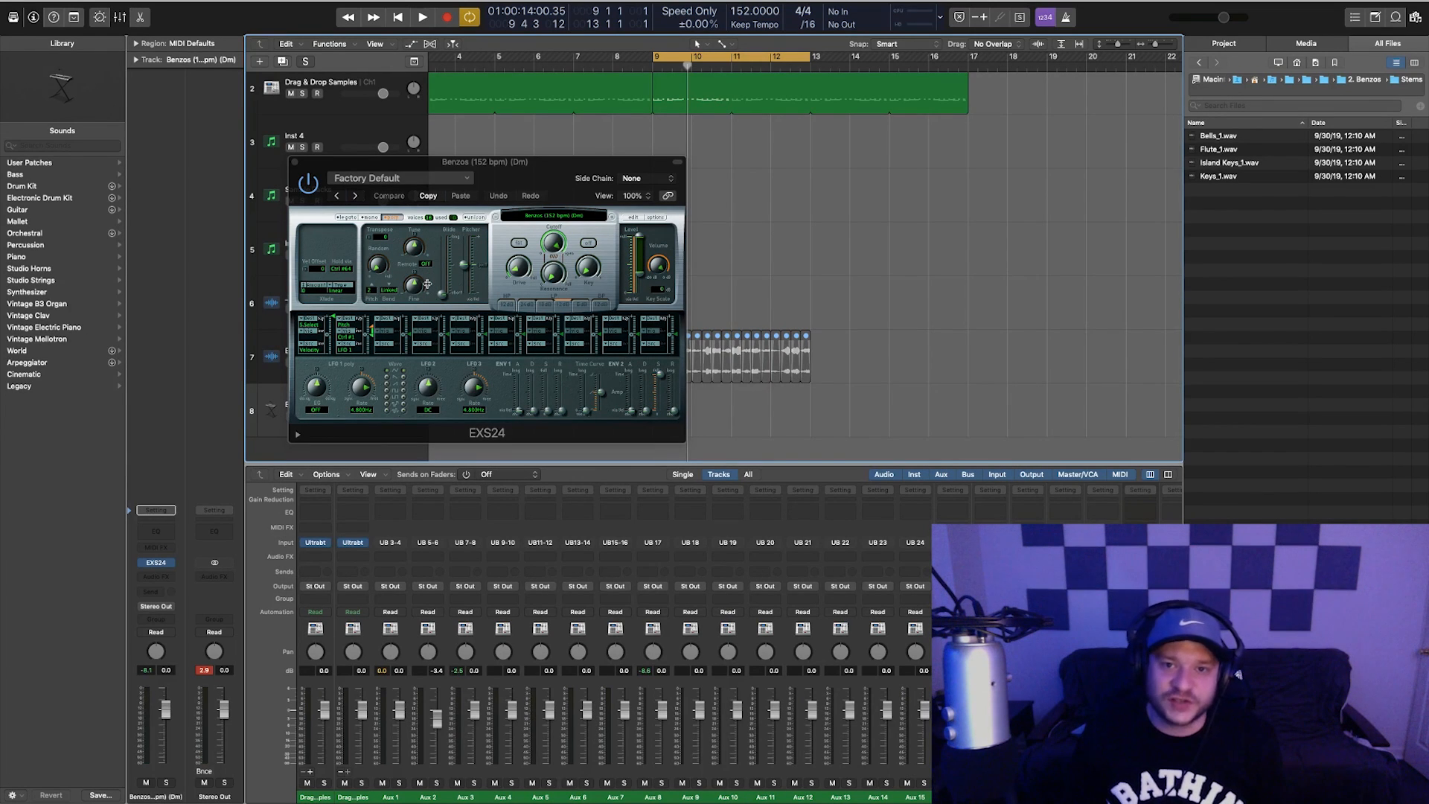